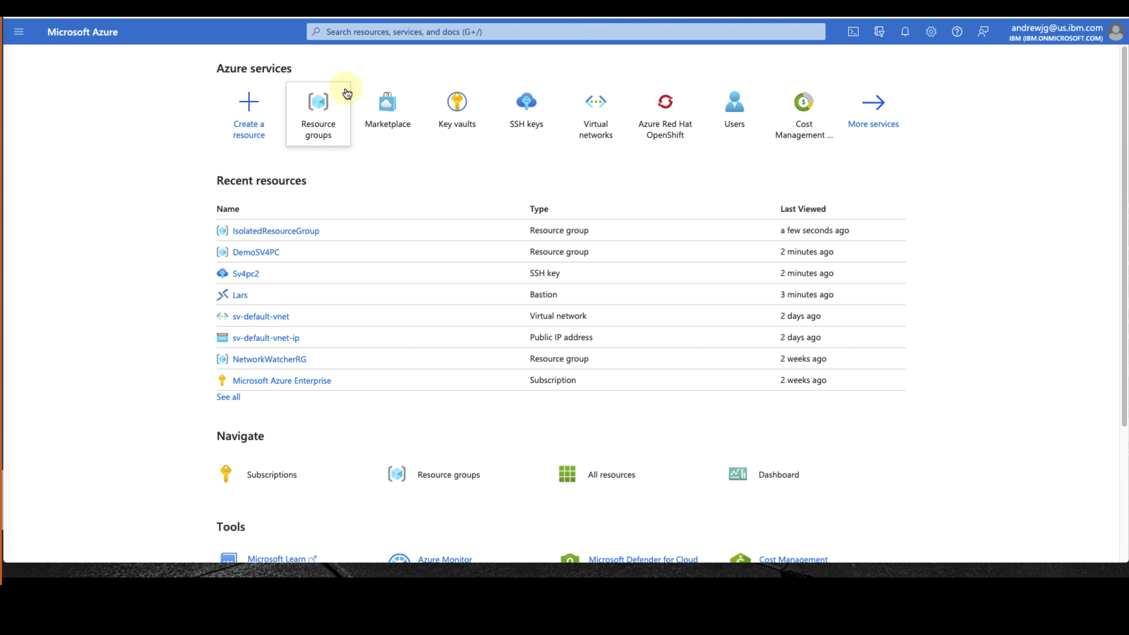
# Start a new resource group named Utility in West US 2
pyautogui.click(321, 101)
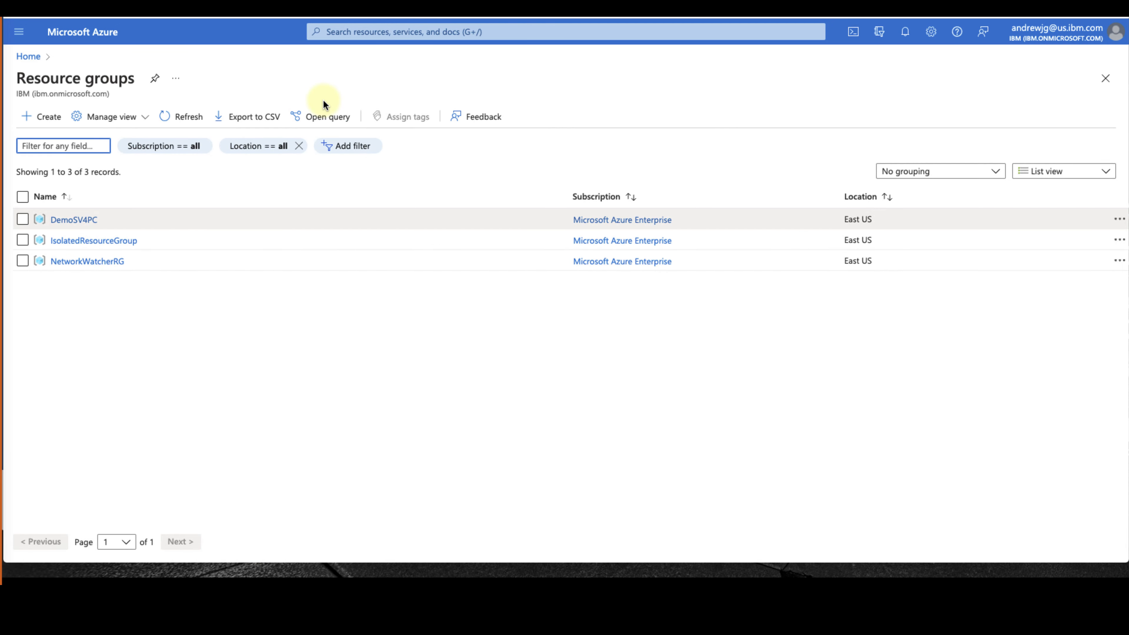
pyautogui.click(50, 118)
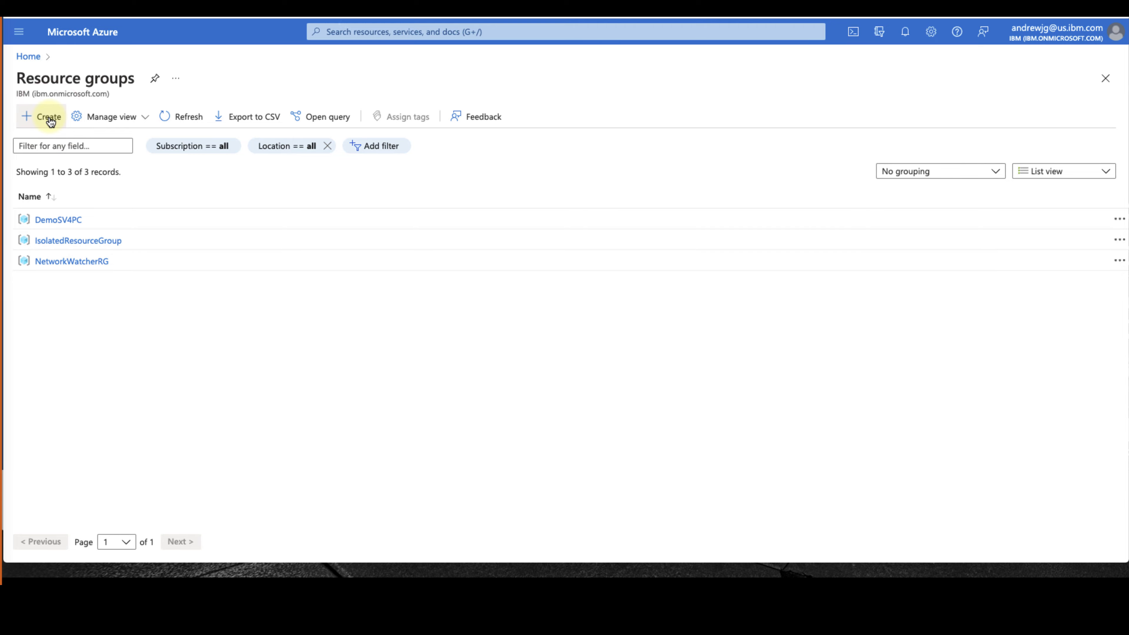
pyautogui.click(417, 246)
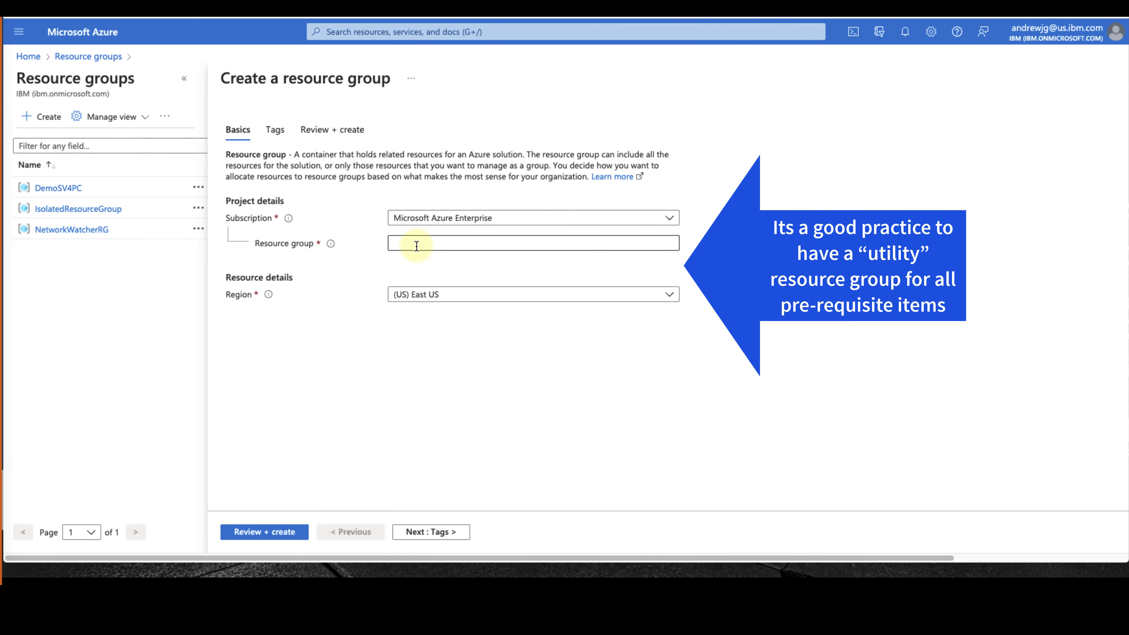
pyautogui.click(417, 246)
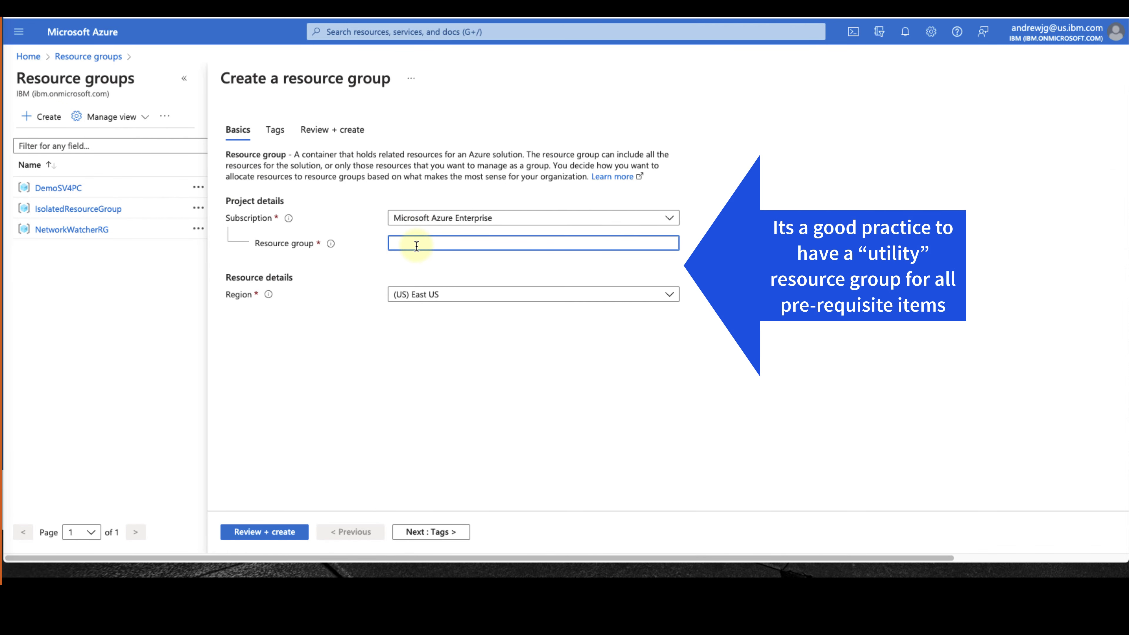
pyautogui.write('Utility')
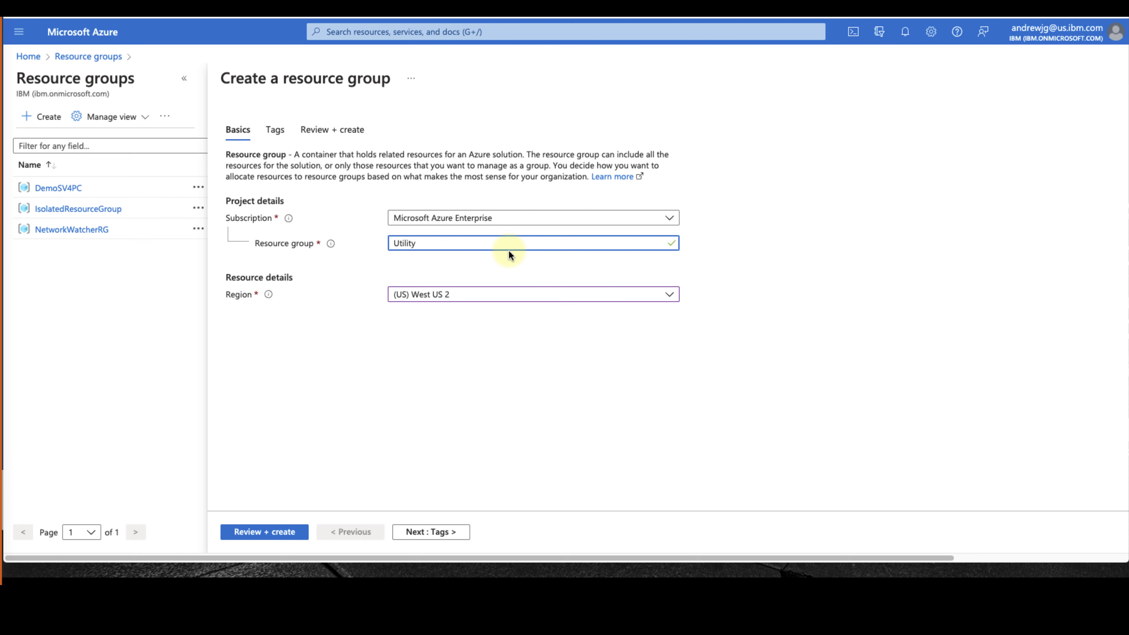
# Add one tag to the Utility group and run review validation
pyautogui.click(410, 536)
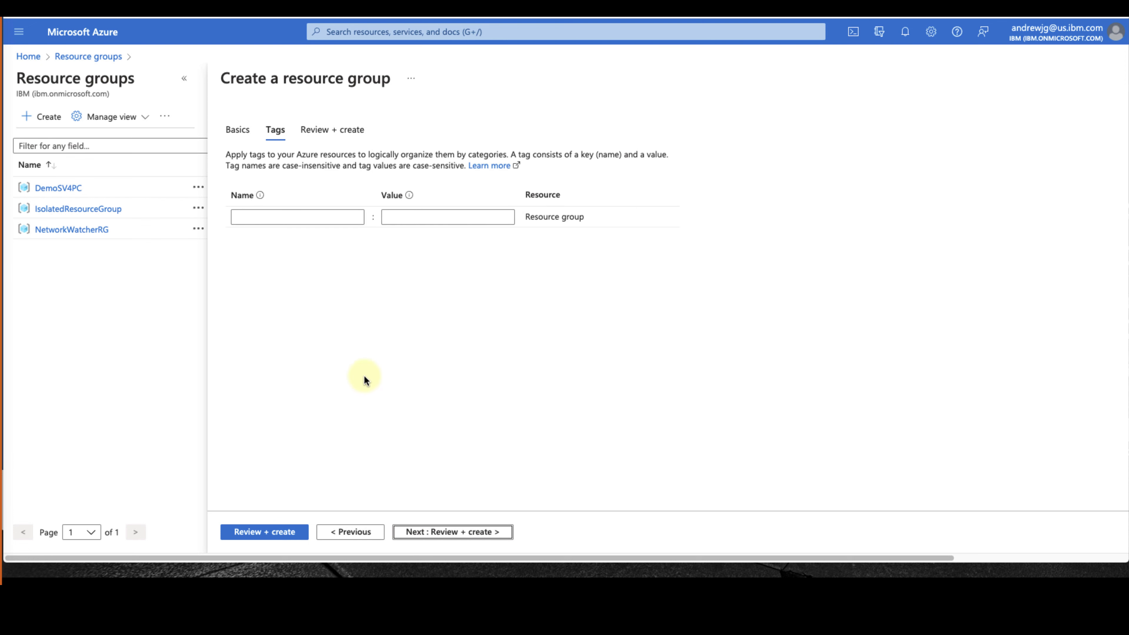
pyautogui.click(321, 218)
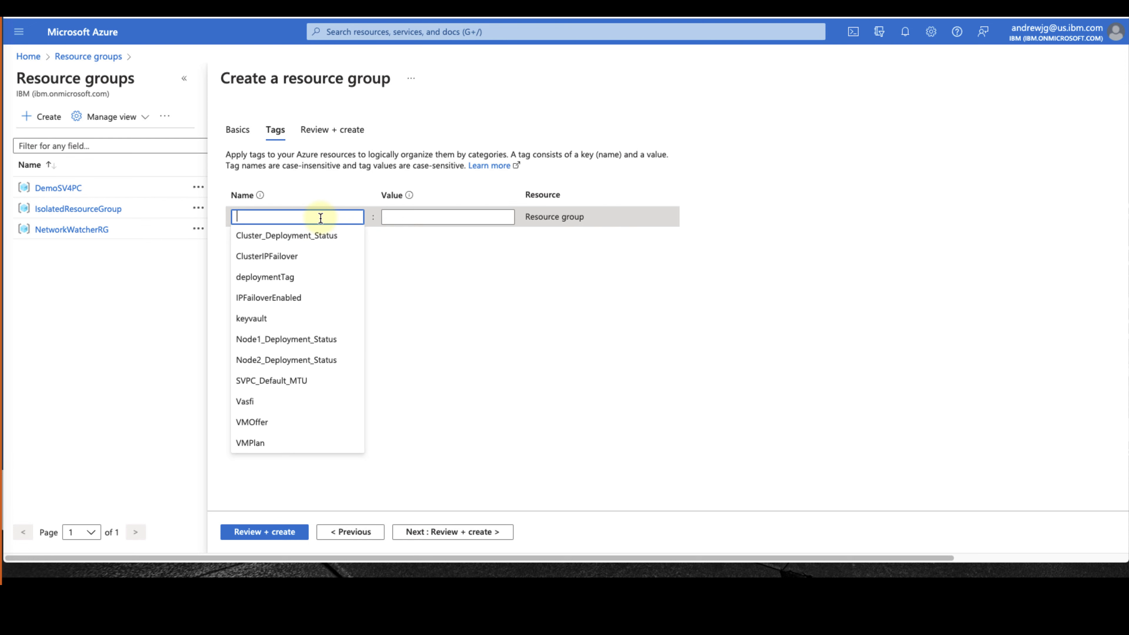
pyautogui.write('Jackson')
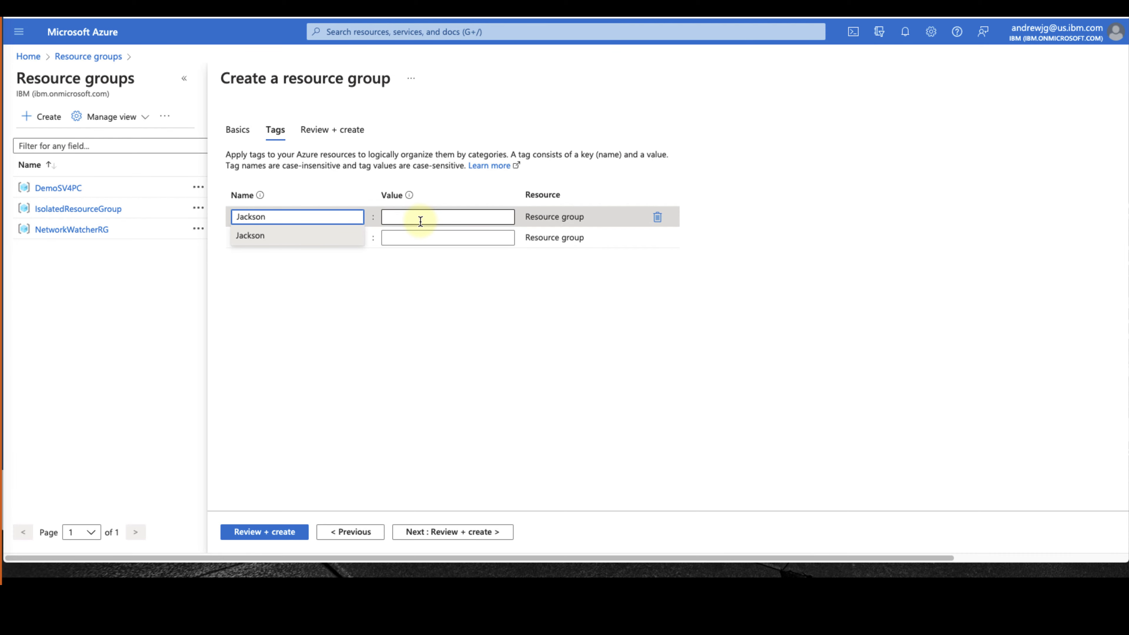
pyautogui.click(417, 296)
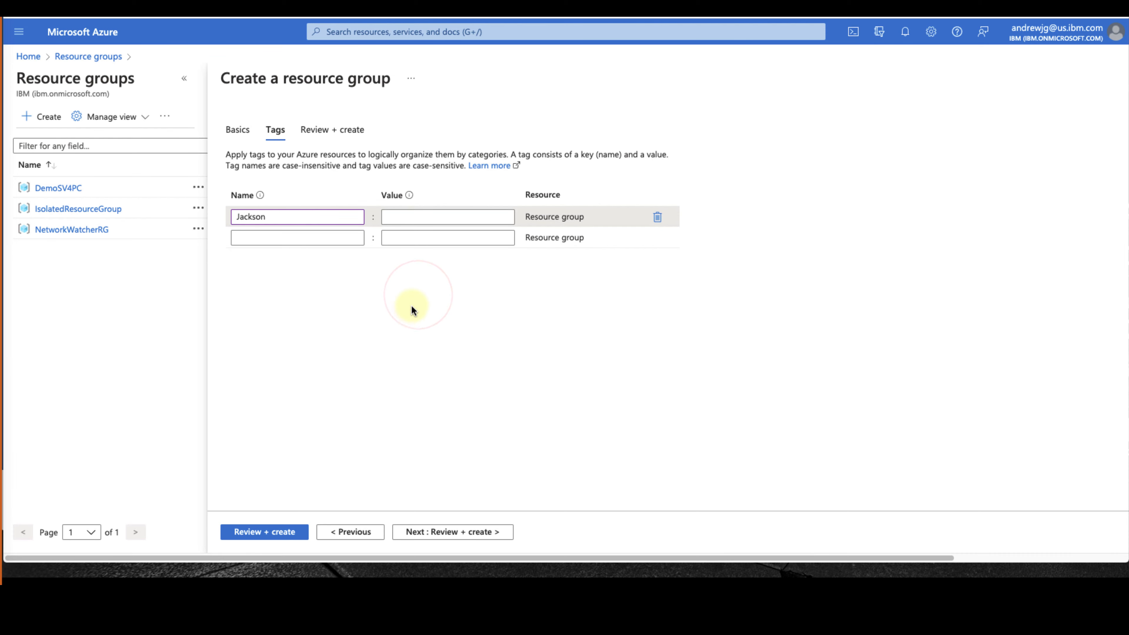
pyautogui.click(416, 534)
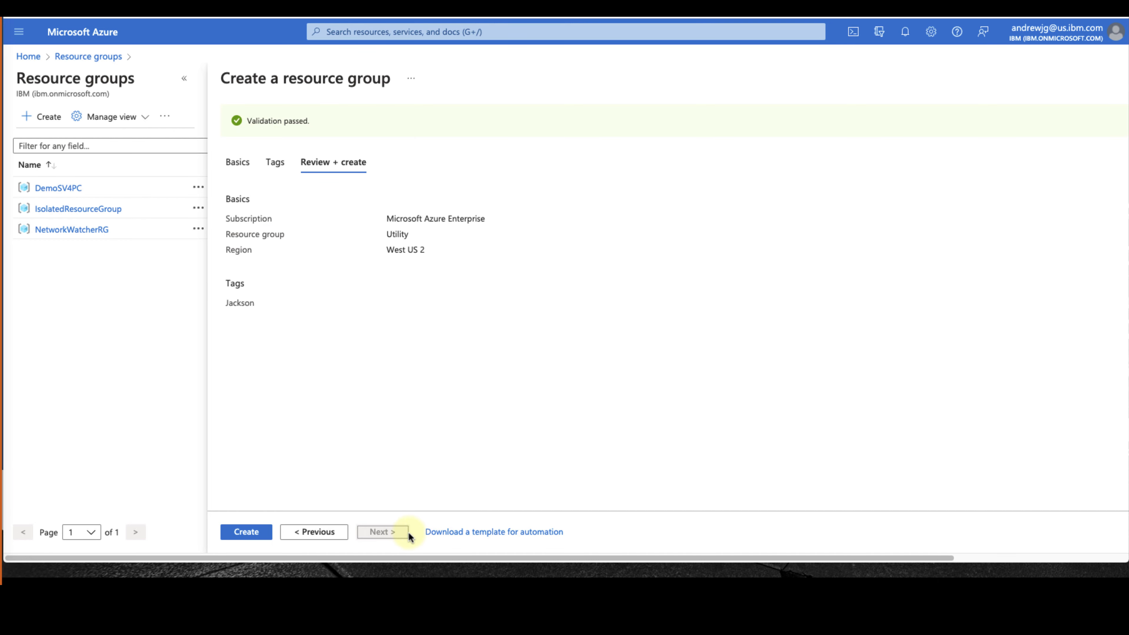
# Create the Utility resource group, then focus the portal search bar
pyautogui.click(239, 533)
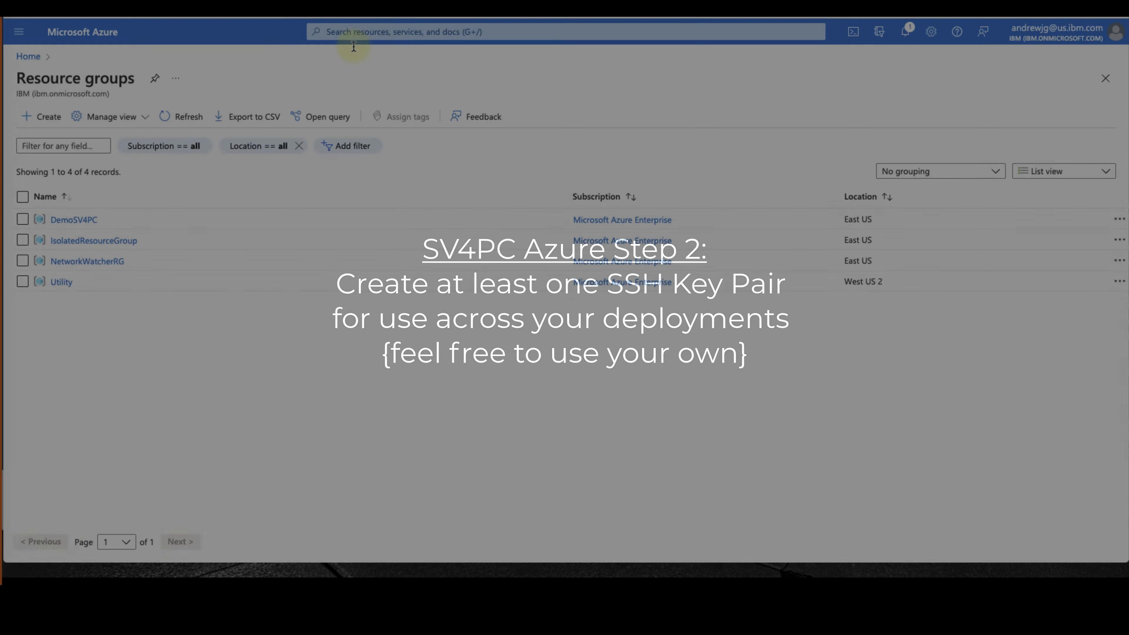
pyautogui.click(364, 32)
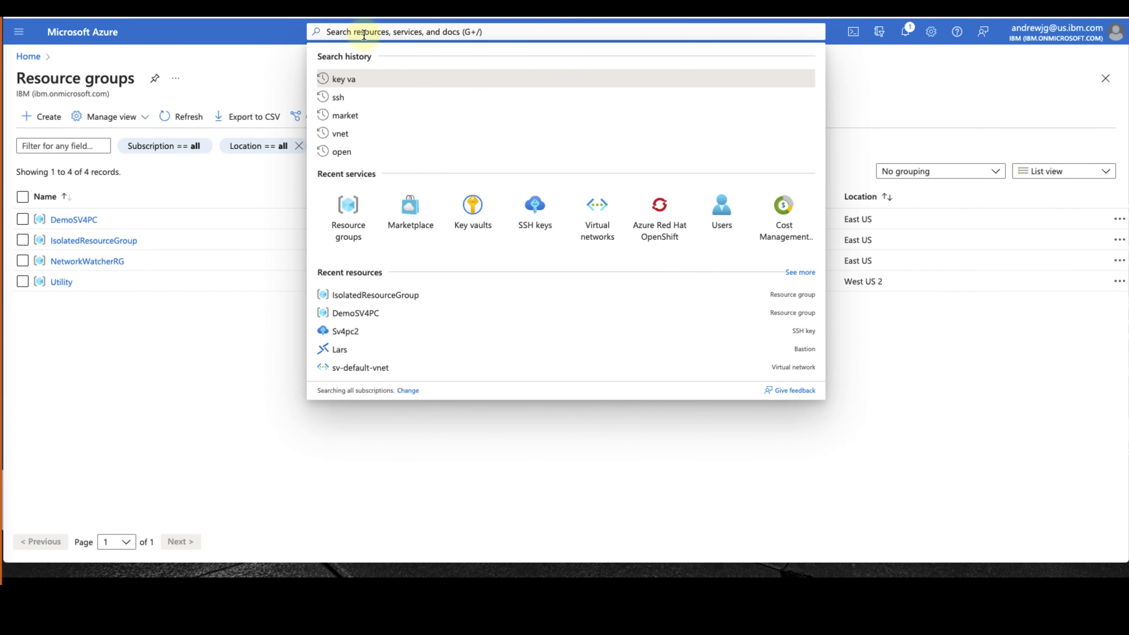
# Start a new SSH key named Superuser in the Utility resource group
pyautogui.write('ssh')
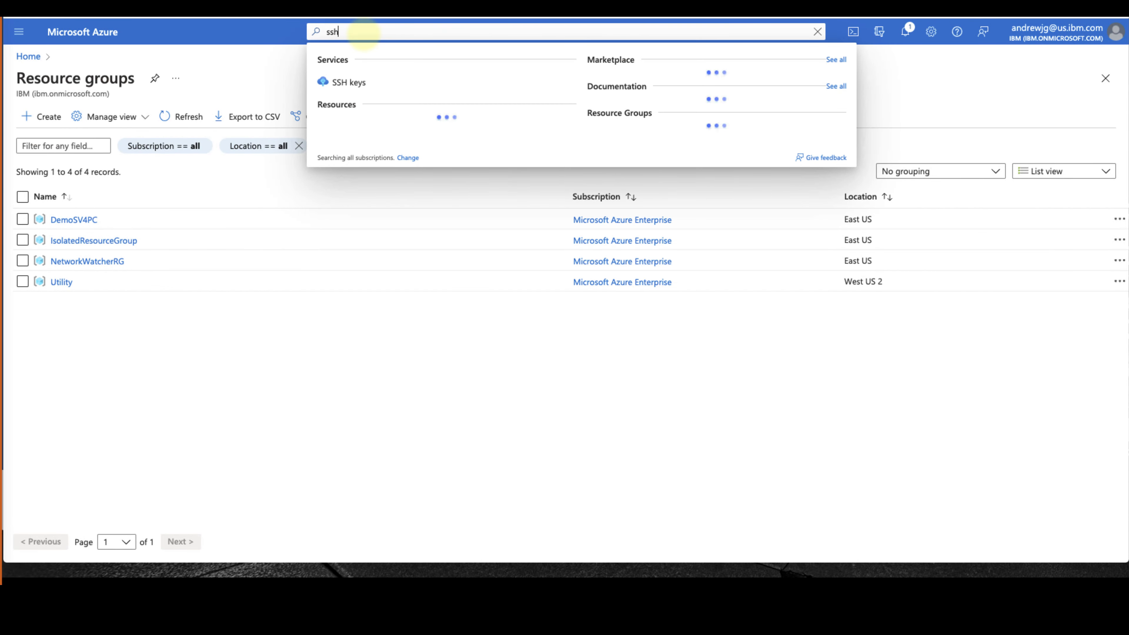
pyautogui.click(368, 84)
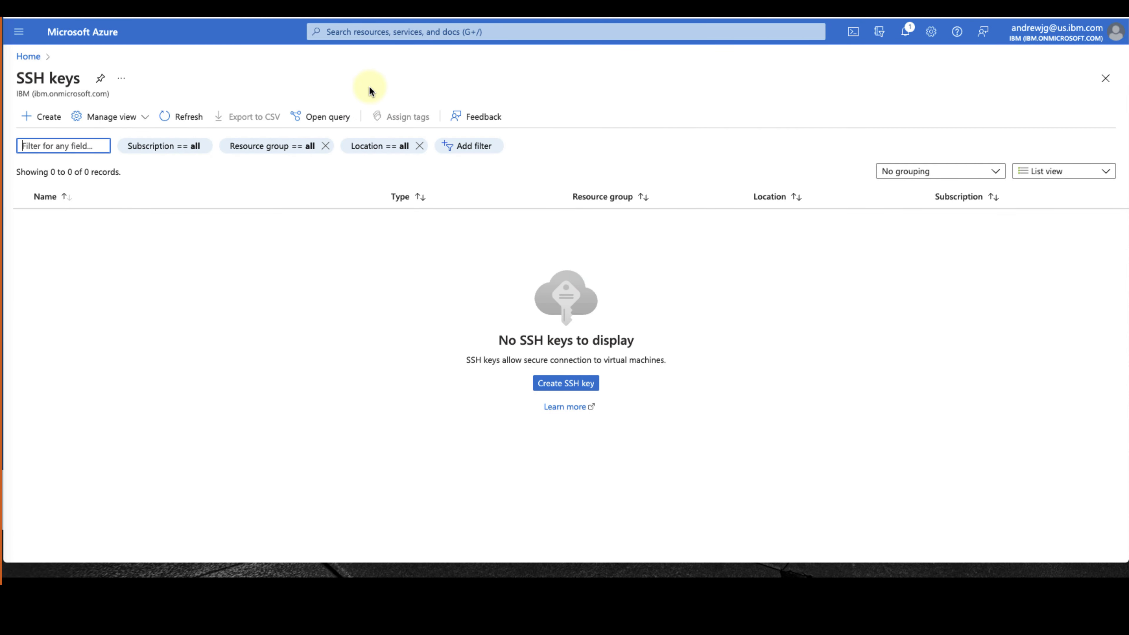
pyautogui.click(552, 388)
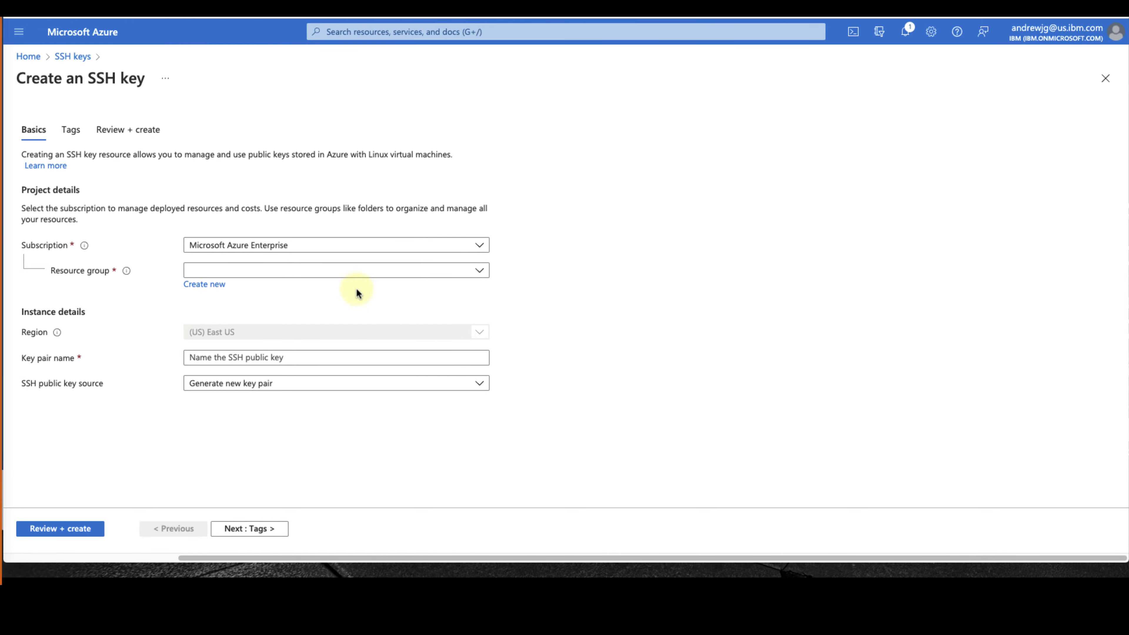
pyautogui.click(323, 272)
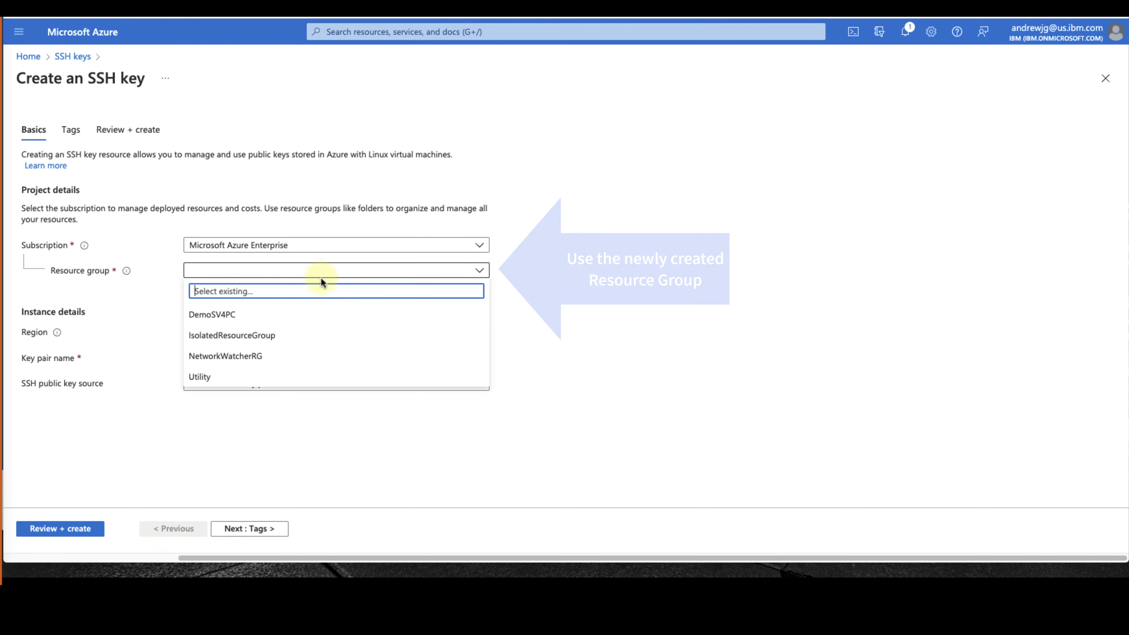
pyautogui.click(296, 377)
pyautogui.click(285, 357)
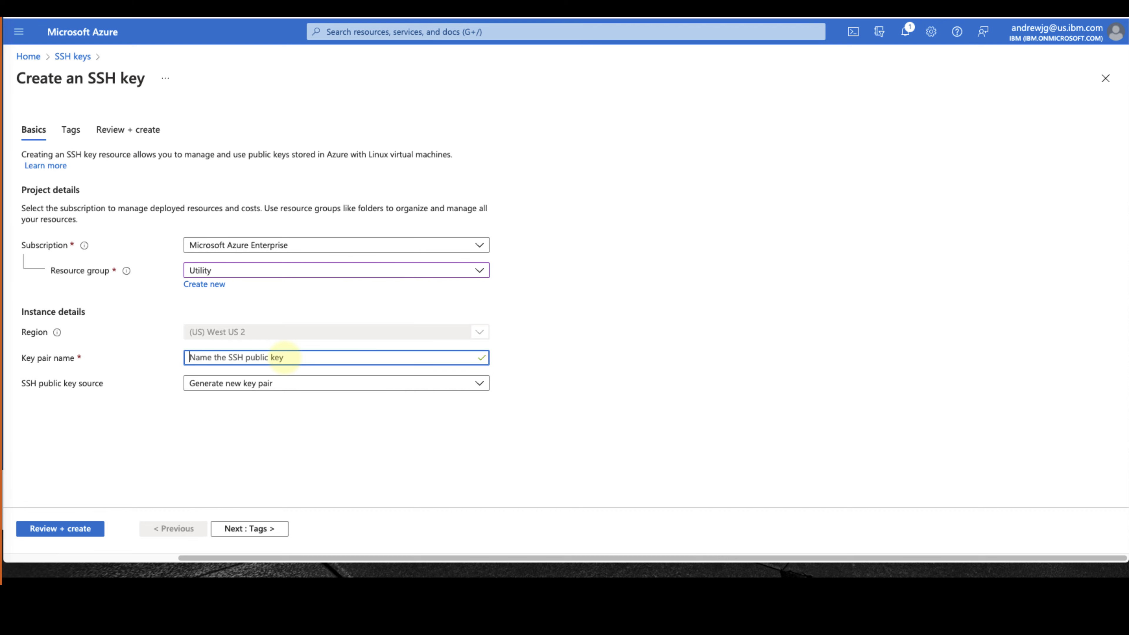
pyautogui.write('Superuser')
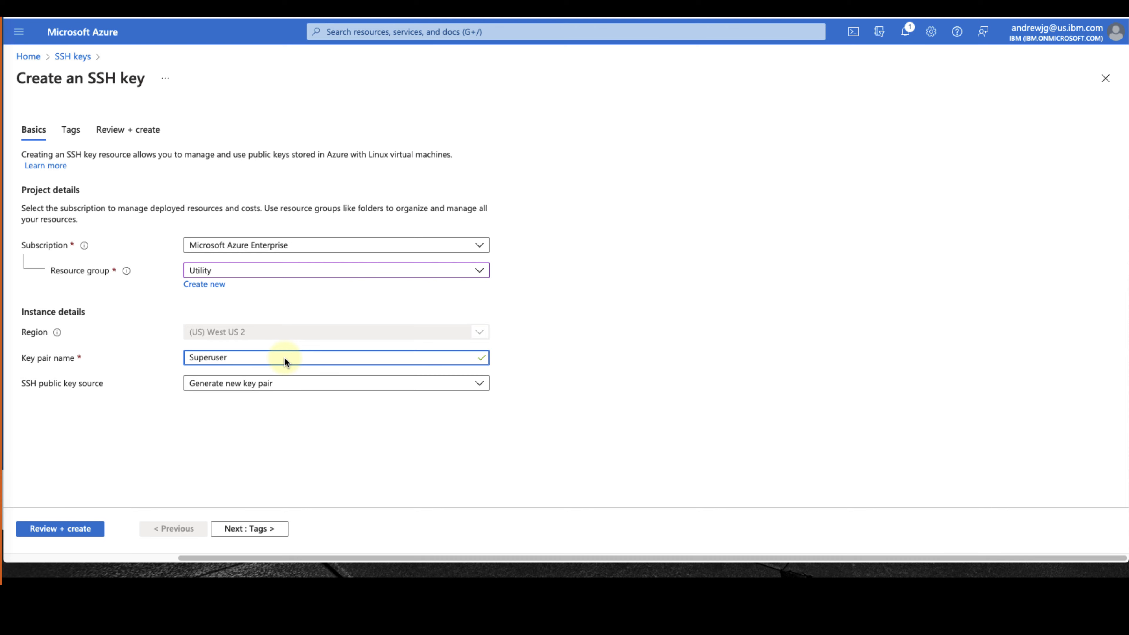
# Add one tag to the Superuser key, pass validation, and submit it
pyautogui.click(261, 533)
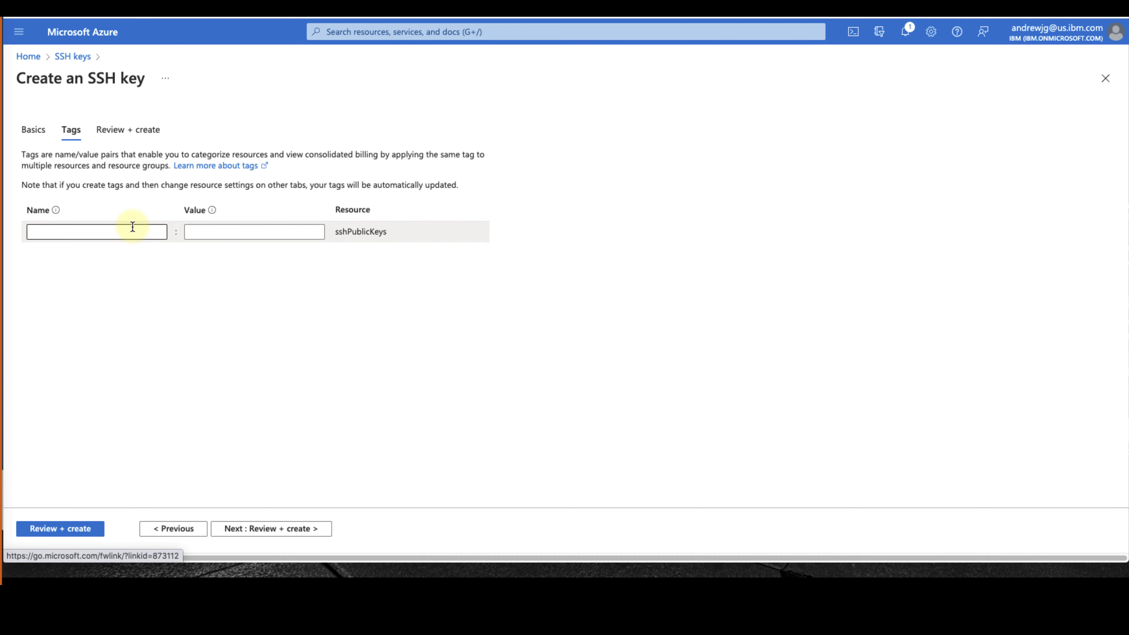
pyautogui.click(132, 226)
pyautogui.write('Kat')
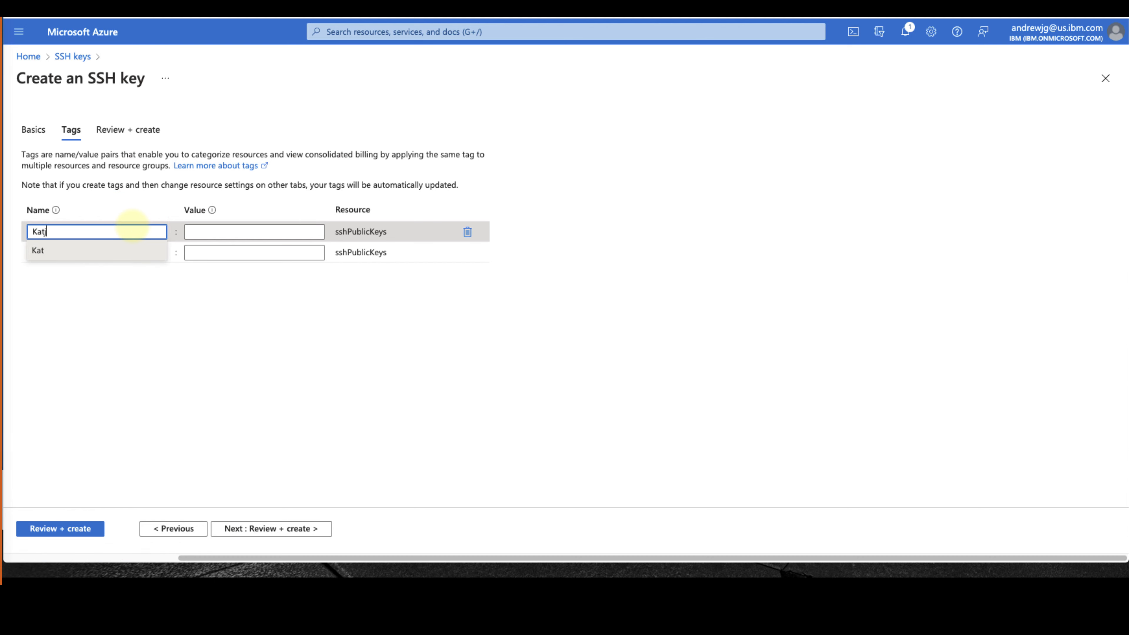
pyautogui.write('ja')
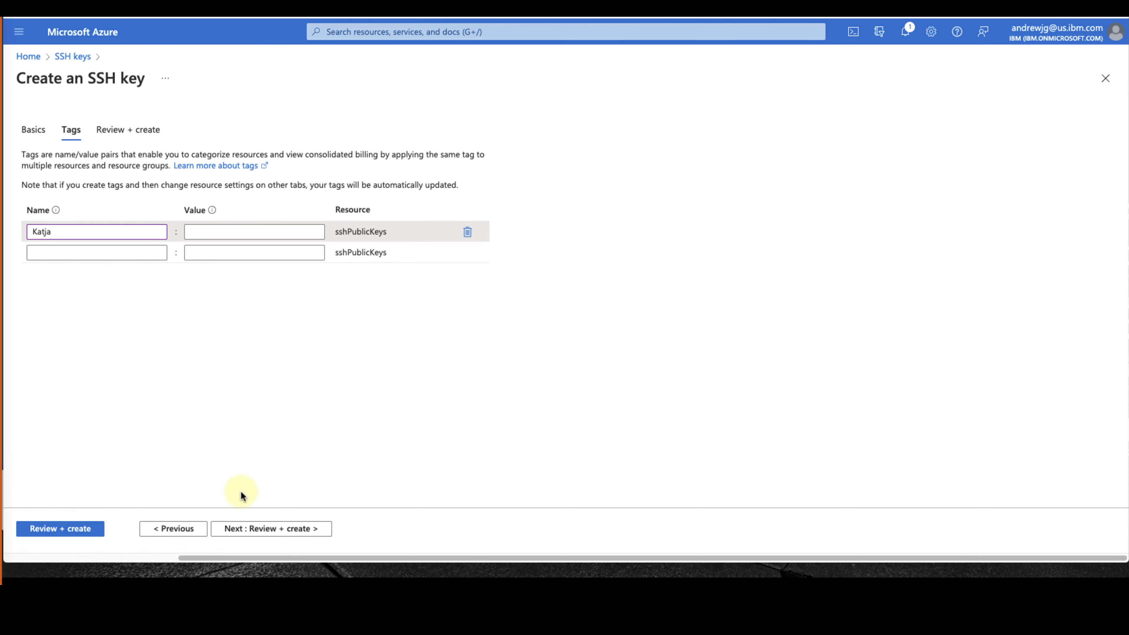
pyautogui.click(257, 529)
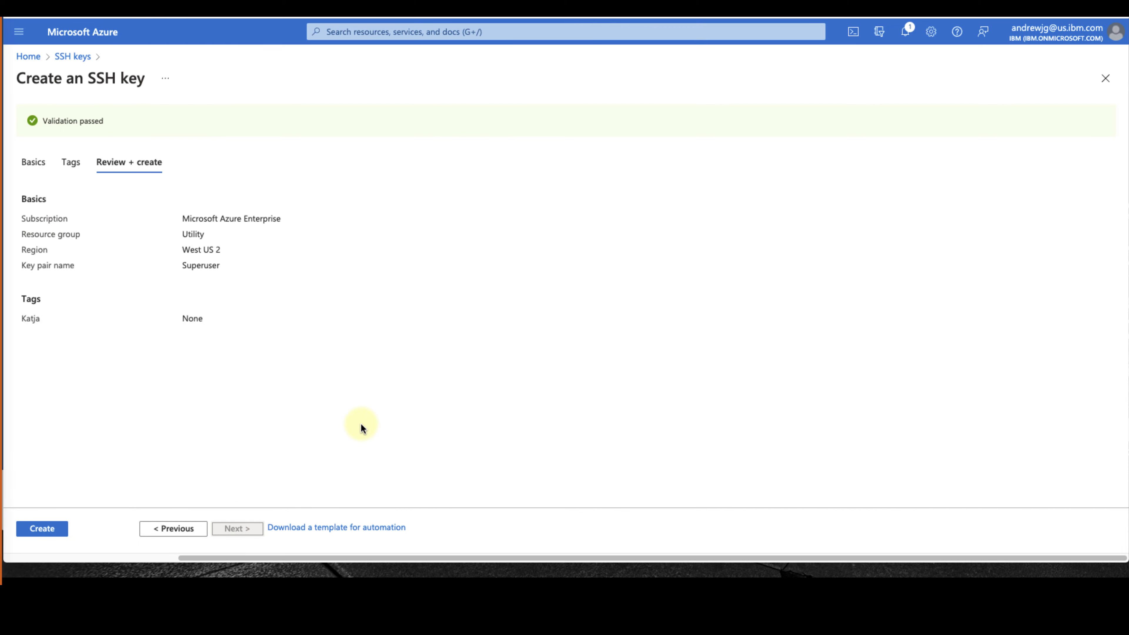
pyautogui.click(47, 528)
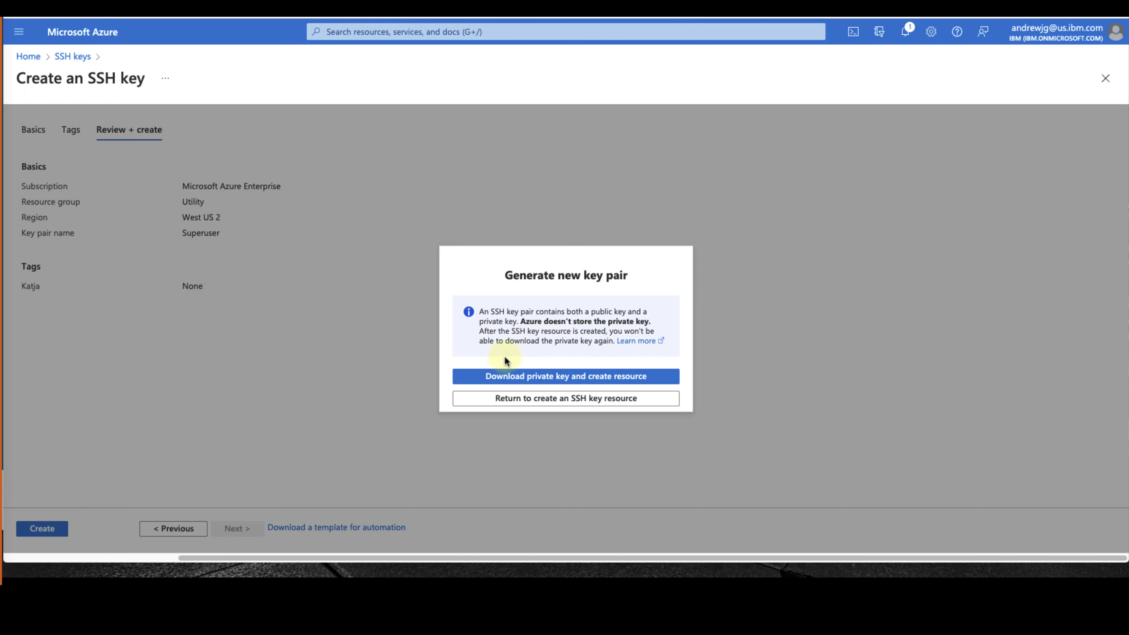
# Download Superuser.pem, open the new key, and copy its public key to the clipboard
pyautogui.click(513, 377)
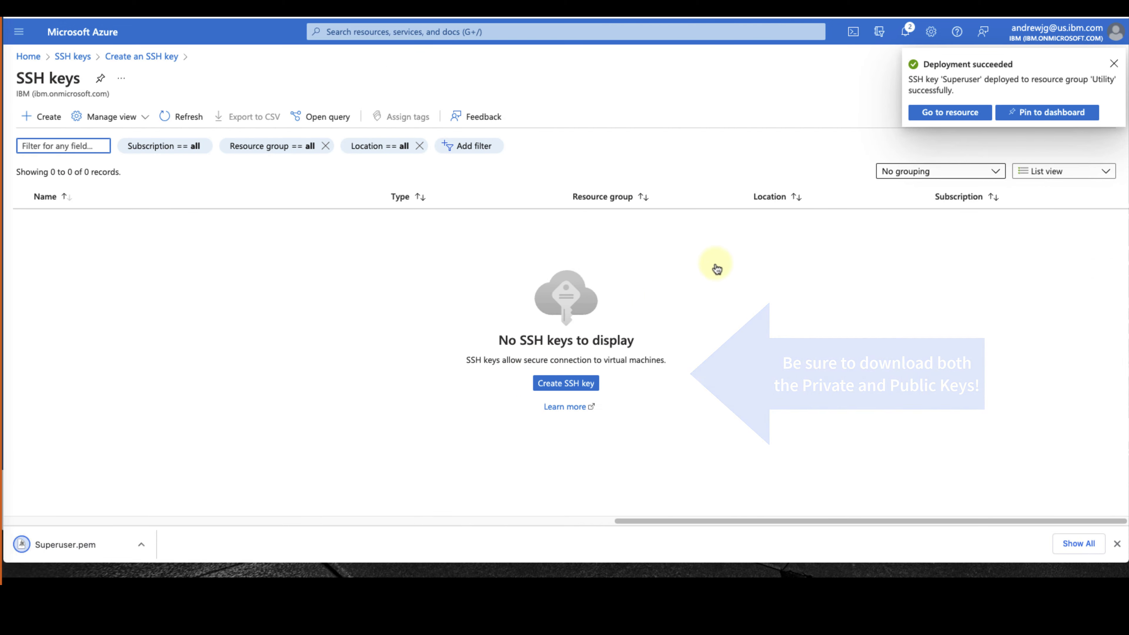
pyautogui.click(977, 121)
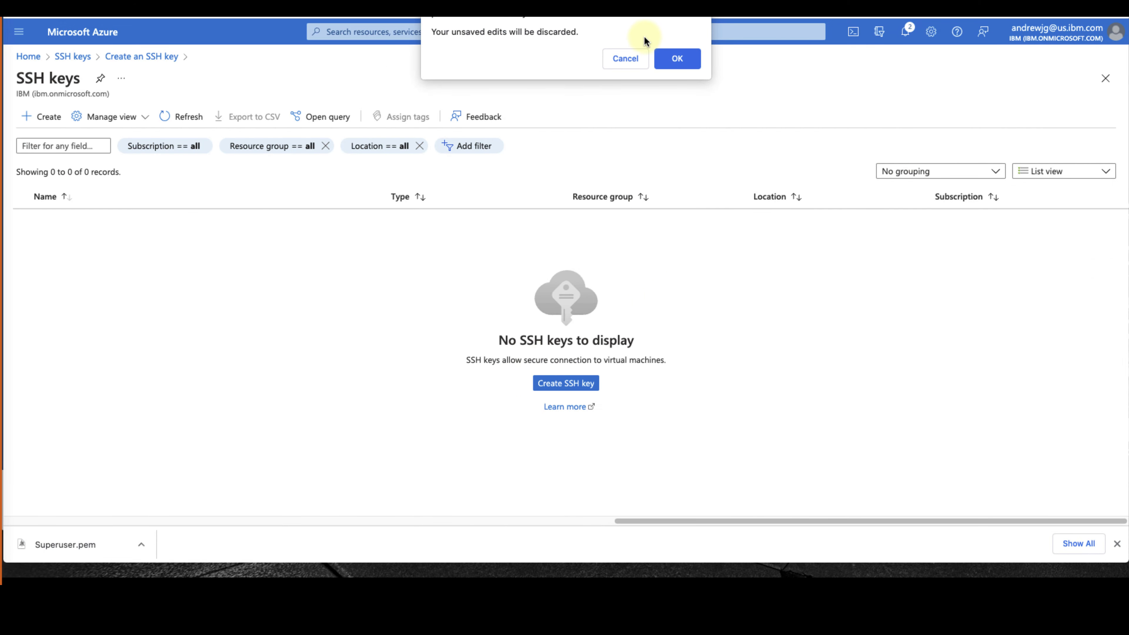
pyautogui.click(672, 56)
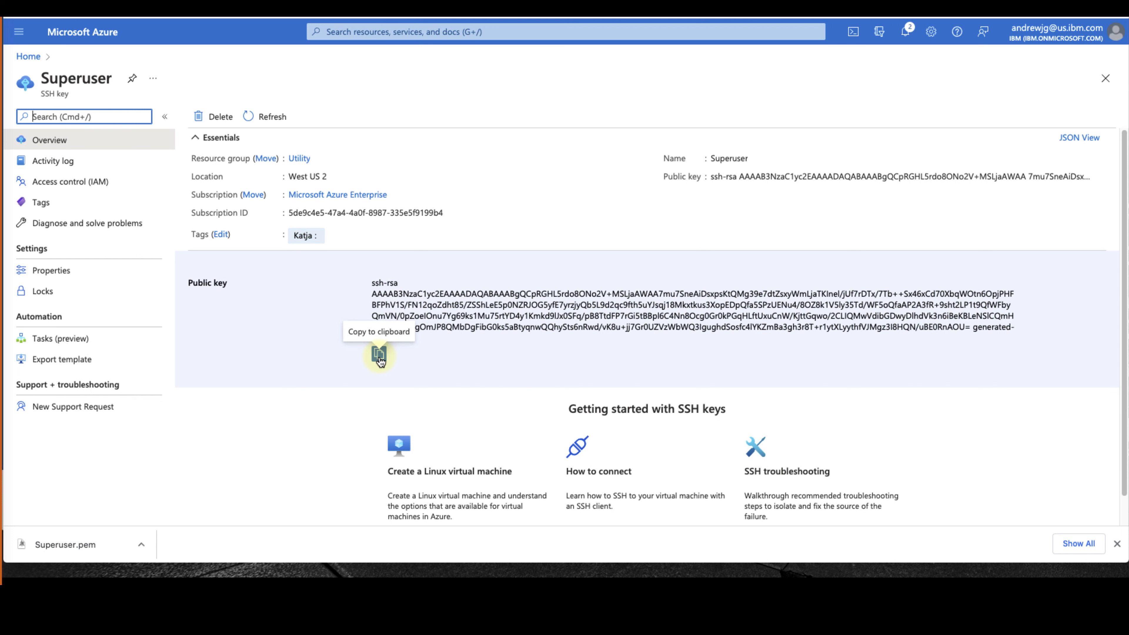
pyautogui.click(379, 355)
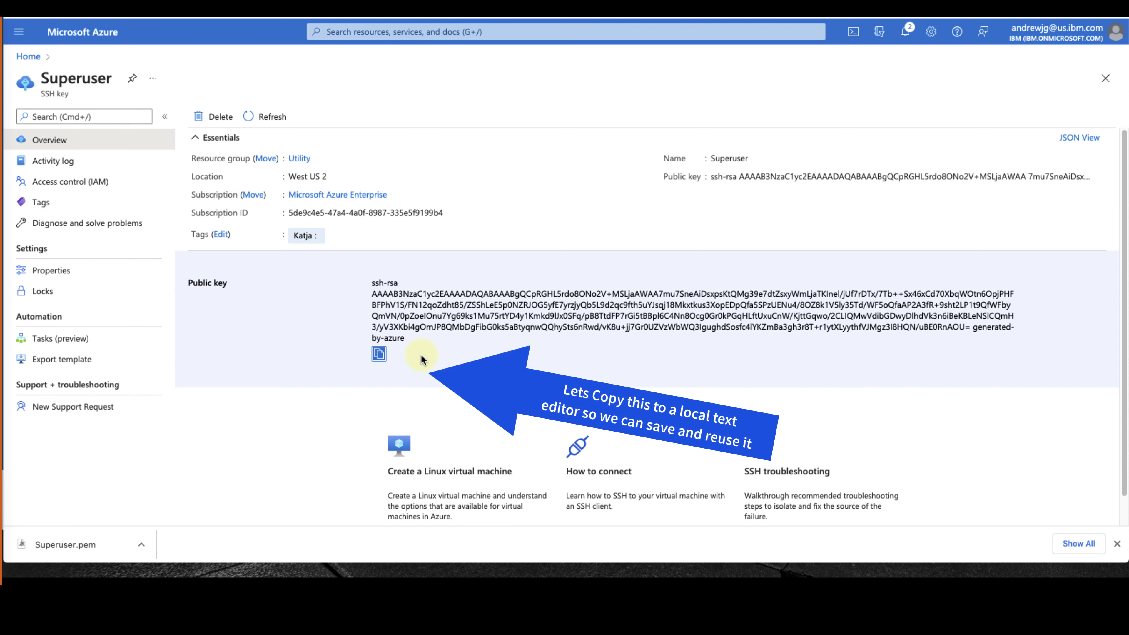
pyautogui.press('super+Tab')
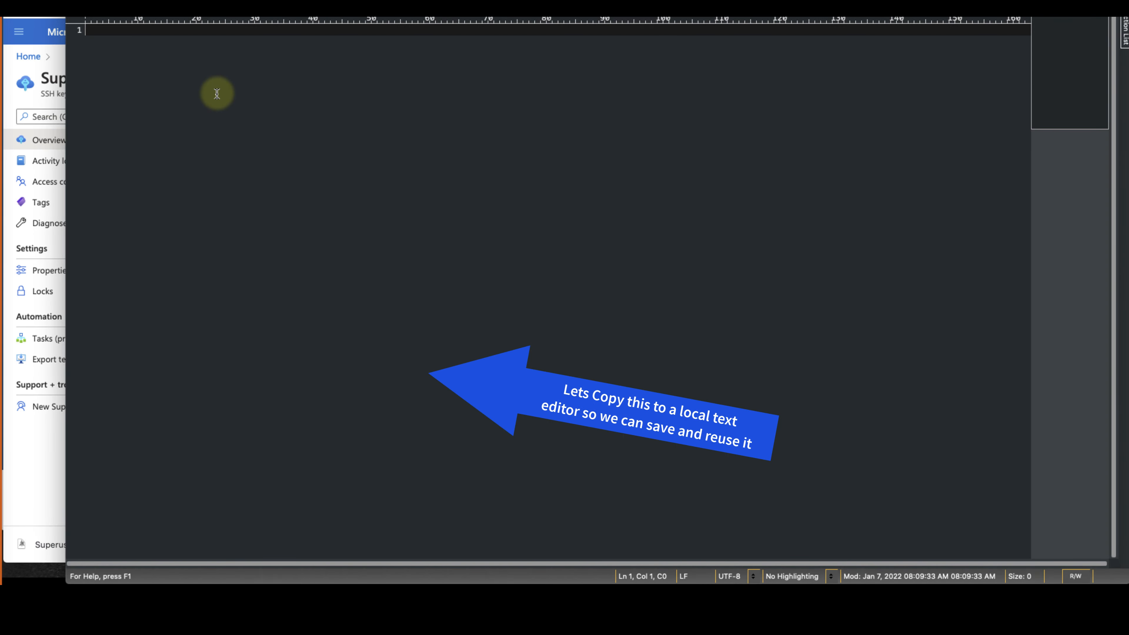
# Paste the public key into UltraEdit and save it as Superuser.pub on the Desktop
pyautogui.press('super+v')
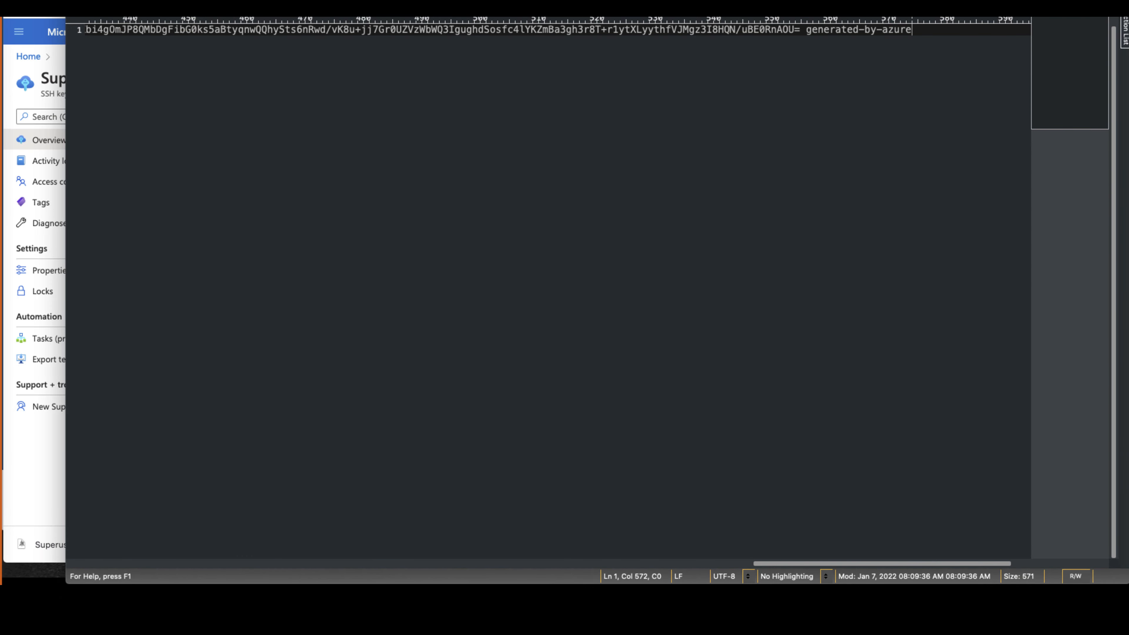
pyautogui.press('super+s')
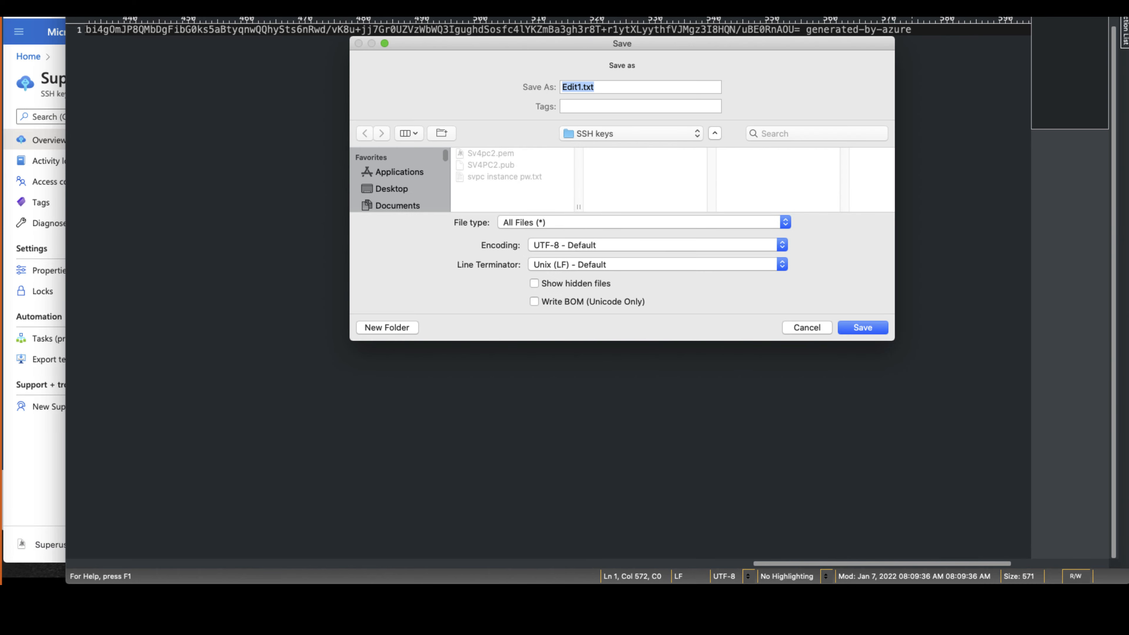
pyautogui.click(391, 188)
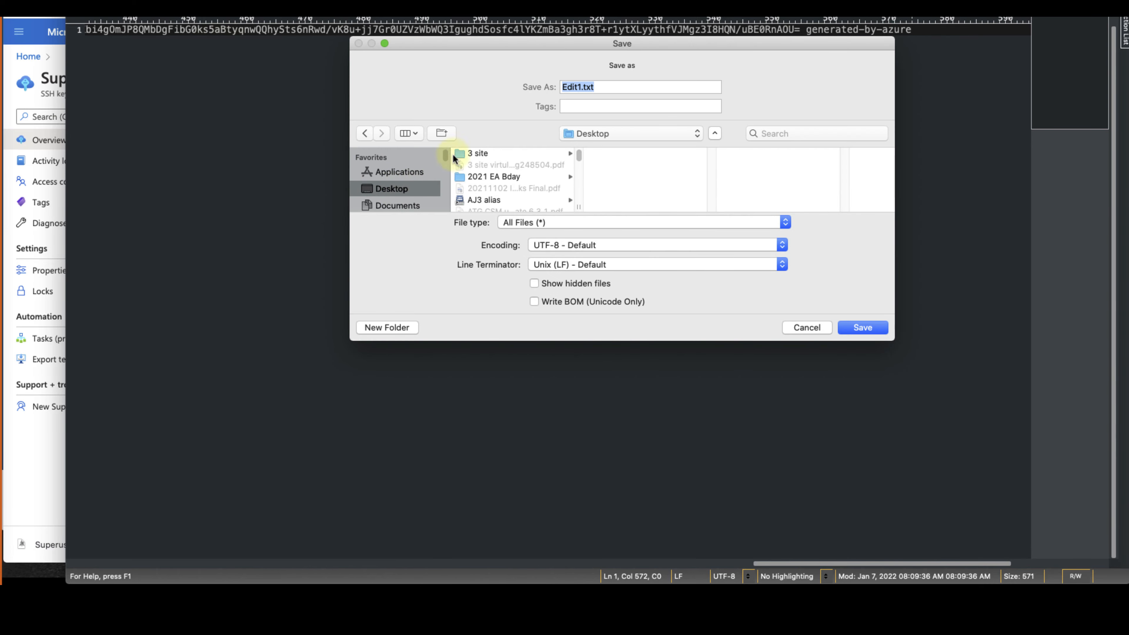
pyautogui.doubleClick(571, 88)
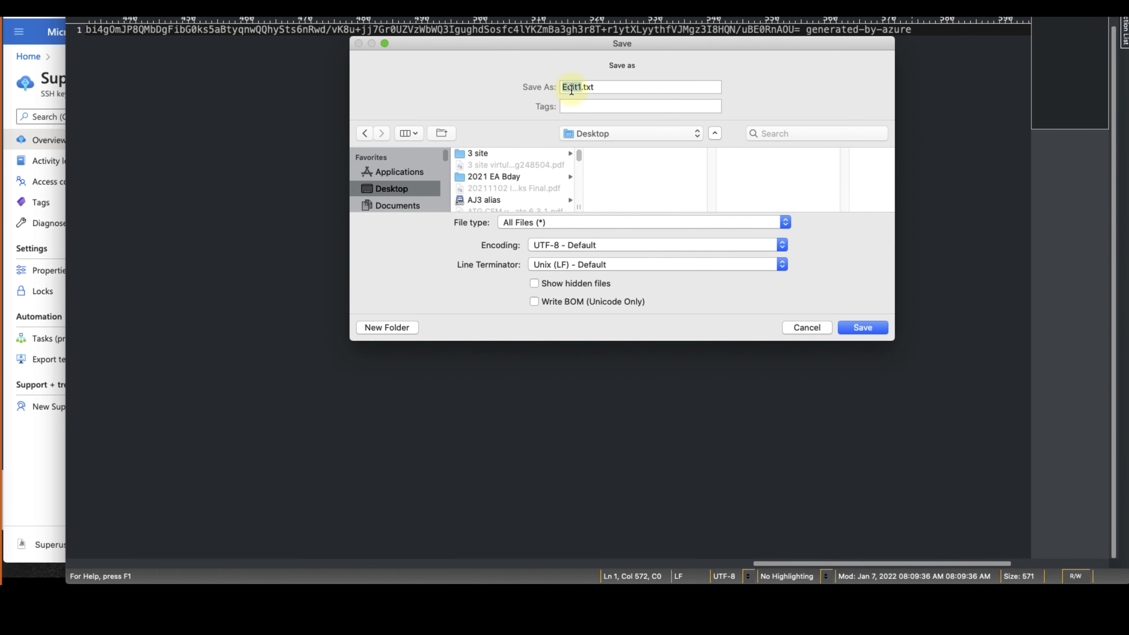
pyautogui.write('Superuser.pub')
pyautogui.click(862, 327)
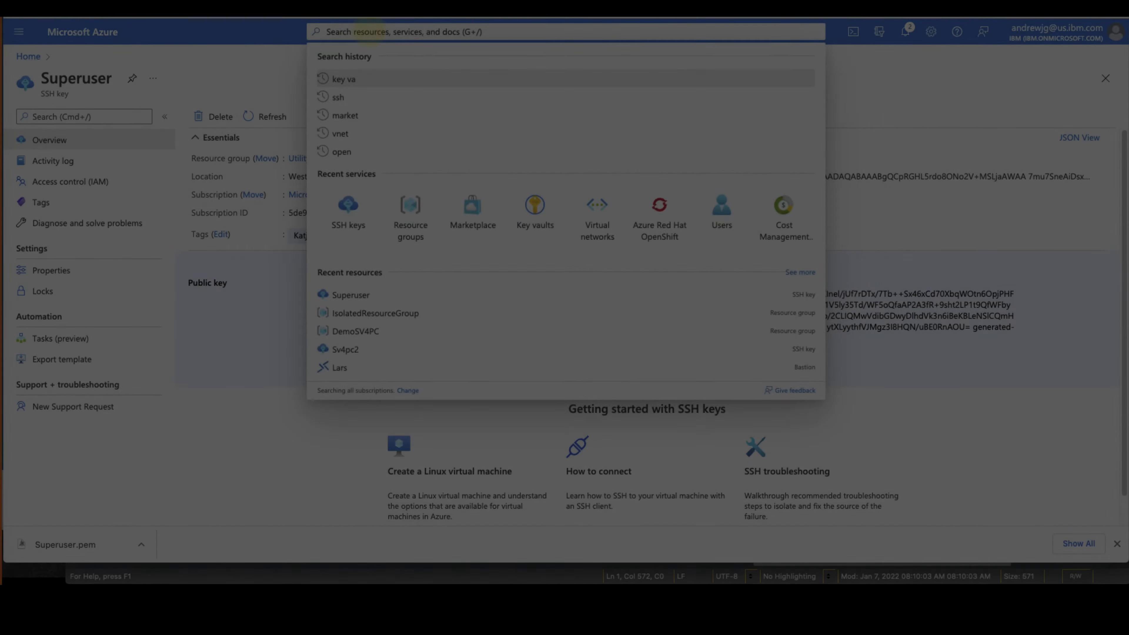
# Open the IBM Spectrum Virtualize for Public Cloud - Beta offer from Marketplace private products
pyautogui.write('marketplace')
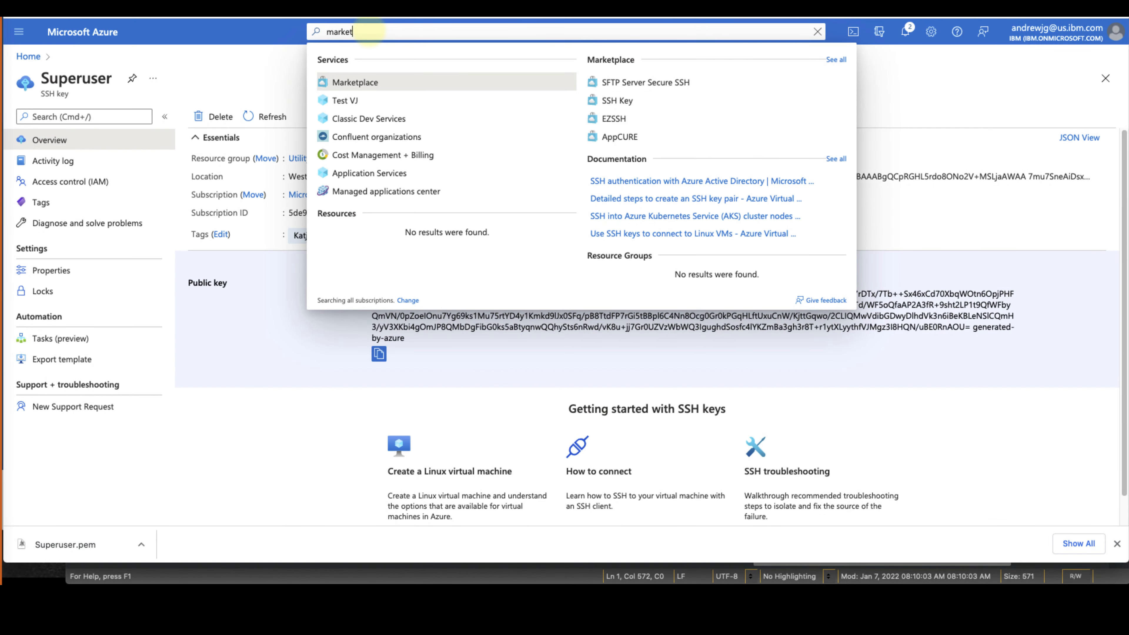
pyautogui.press('Return')
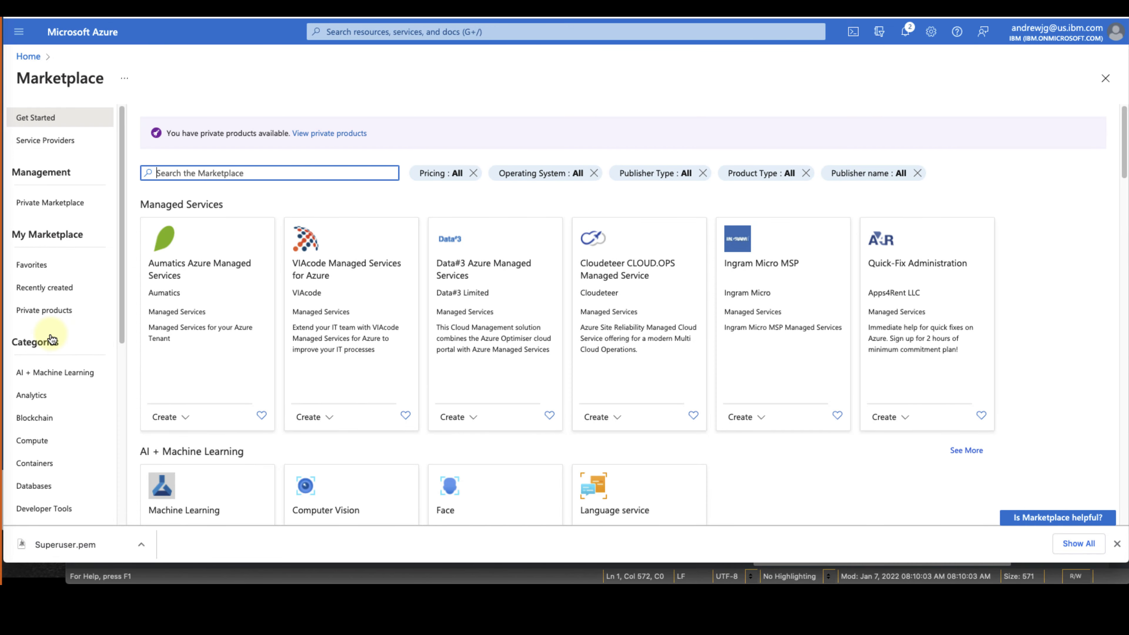
pyautogui.click(59, 312)
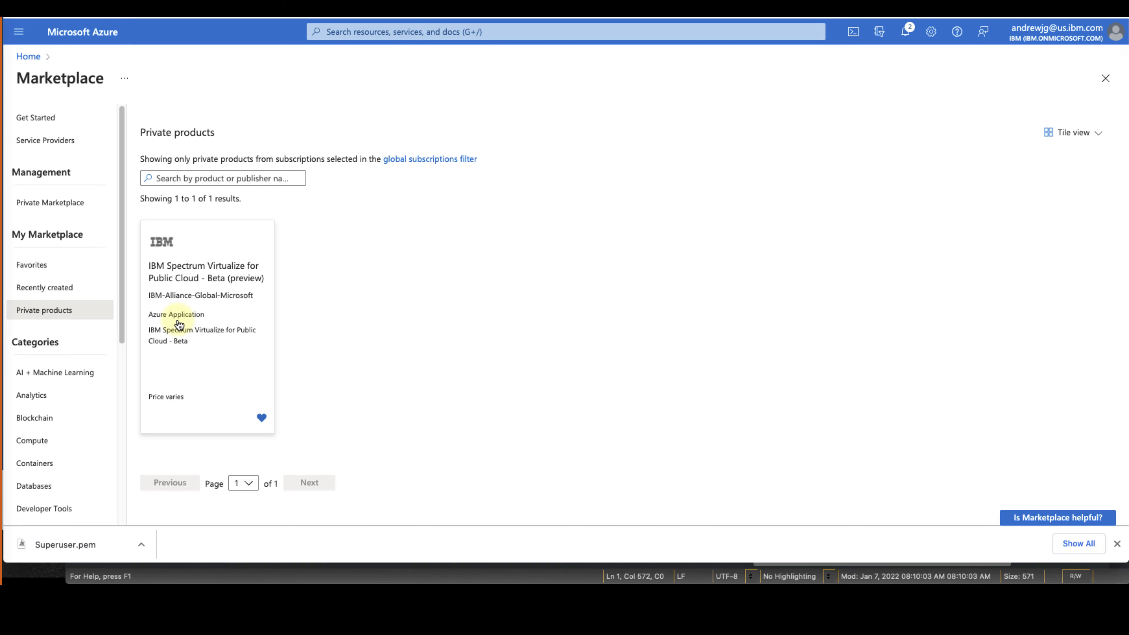
pyautogui.click(209, 347)
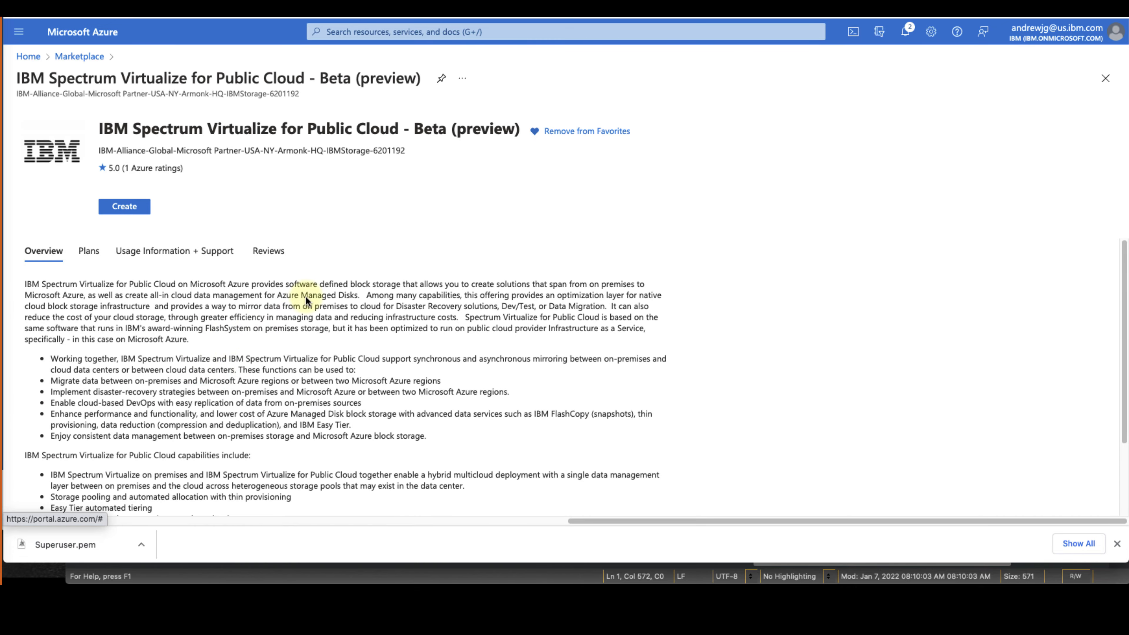
# Start the Spectrum Virtualize deployment in a new resource group West-SV4PC
pyautogui.scroll(-4, 306, 297)
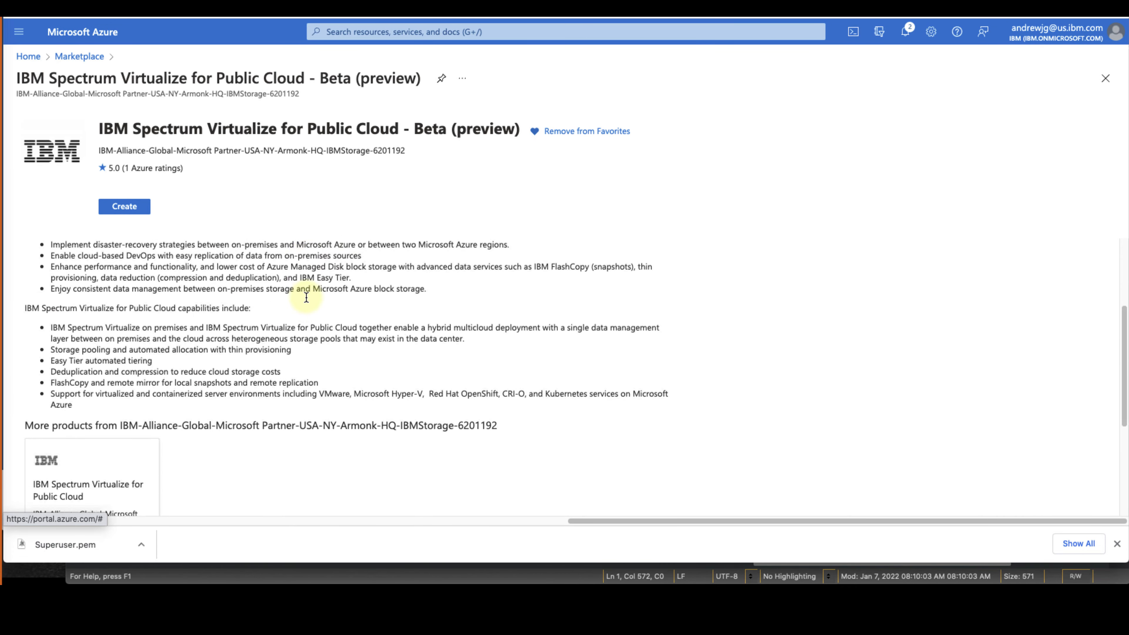
pyautogui.click(130, 207)
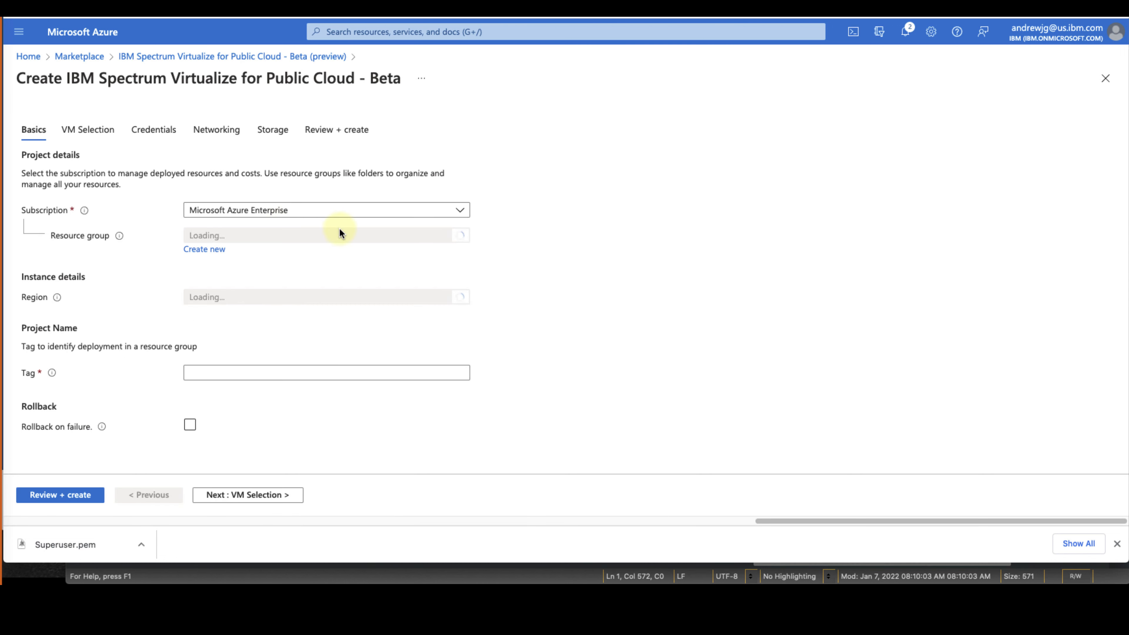
pyautogui.click(207, 249)
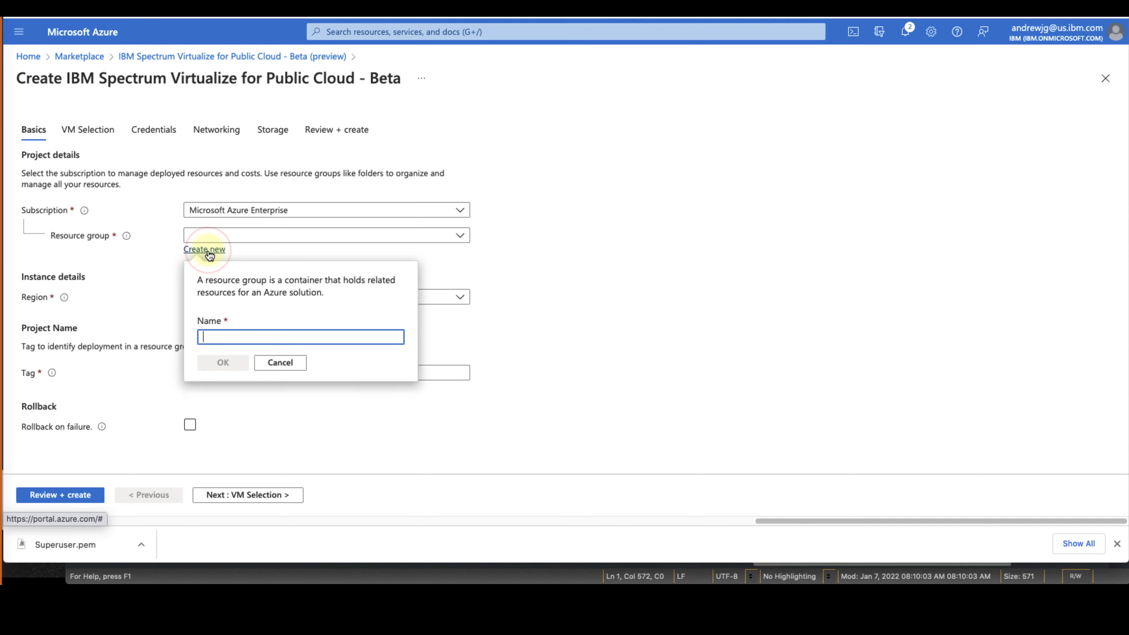
pyautogui.write('West-SV4PC')
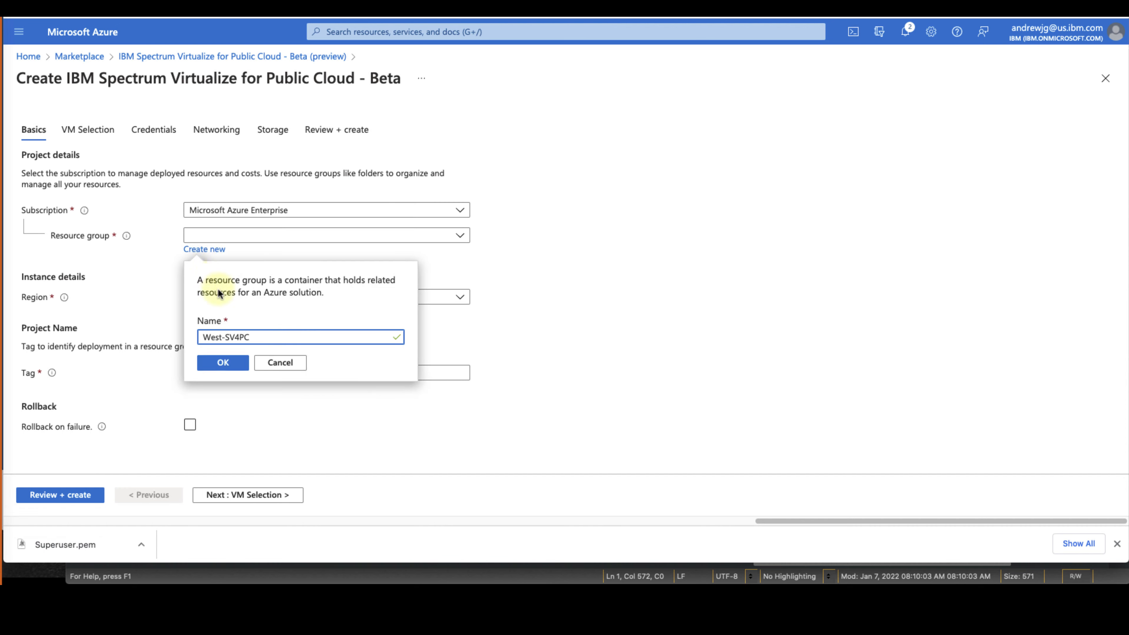
pyautogui.click(231, 364)
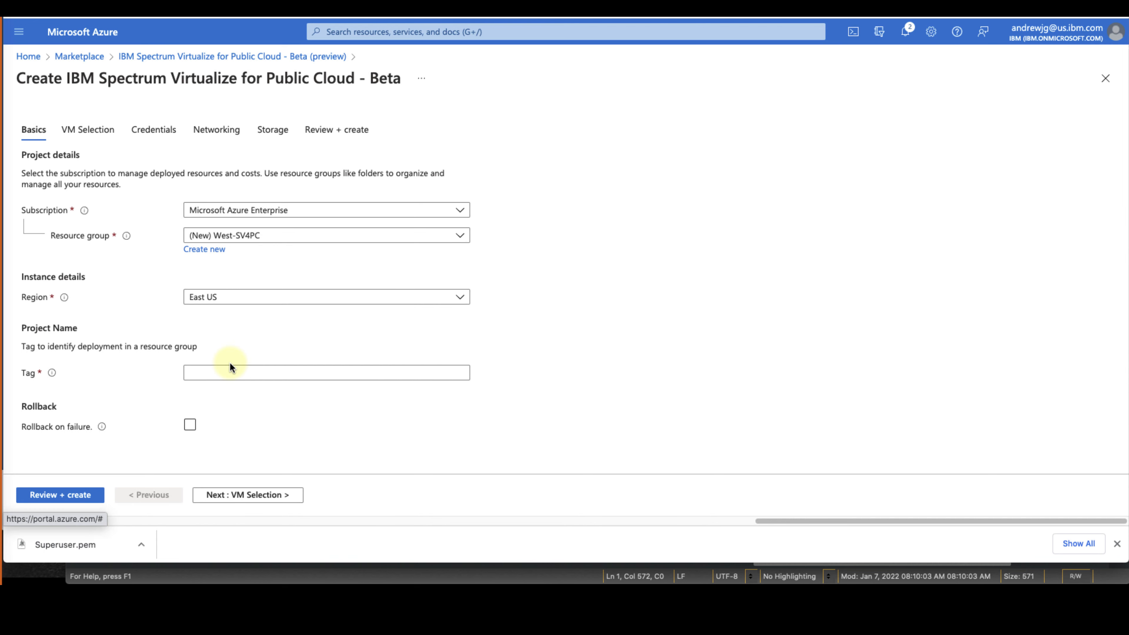
# Choose region West US 3, add a tag, enable rollback, and advance to Credentials
pyautogui.click(234, 299)
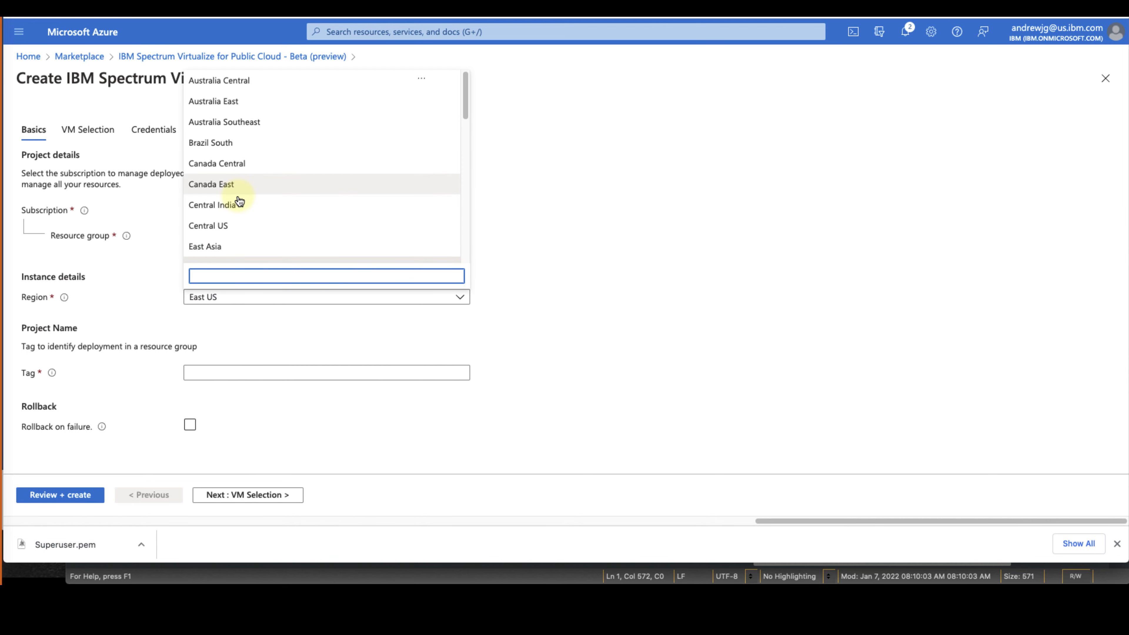
pyautogui.scroll(-4, 240, 198)
pyautogui.scroll(-8, 239, 201)
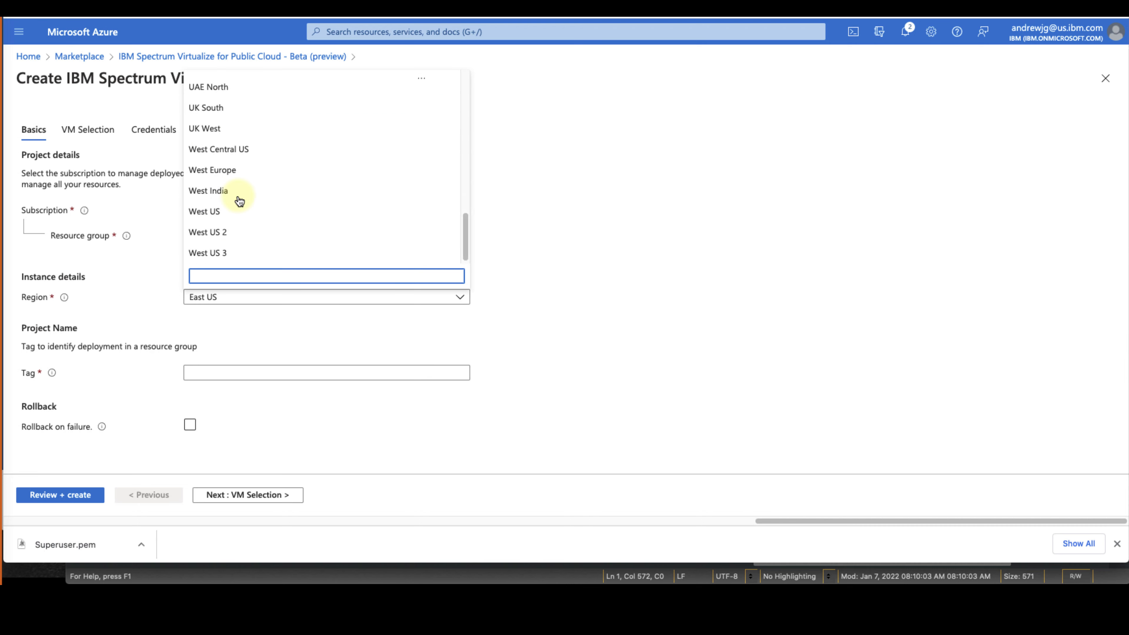
pyautogui.click(229, 253)
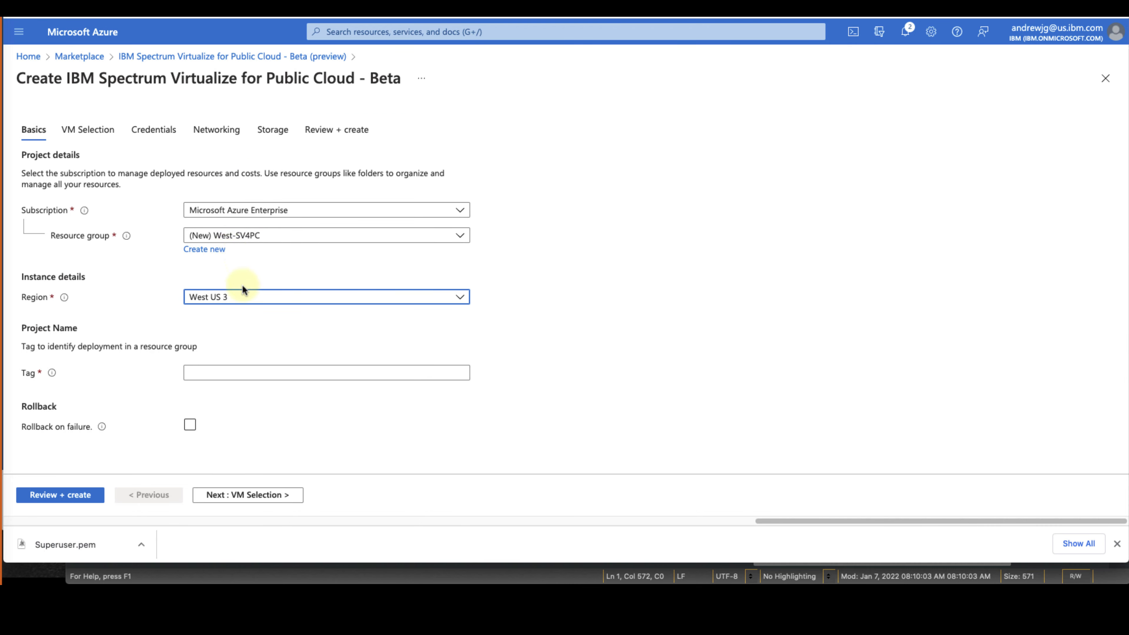
pyautogui.click(273, 372)
pyautogui.write('Lars')
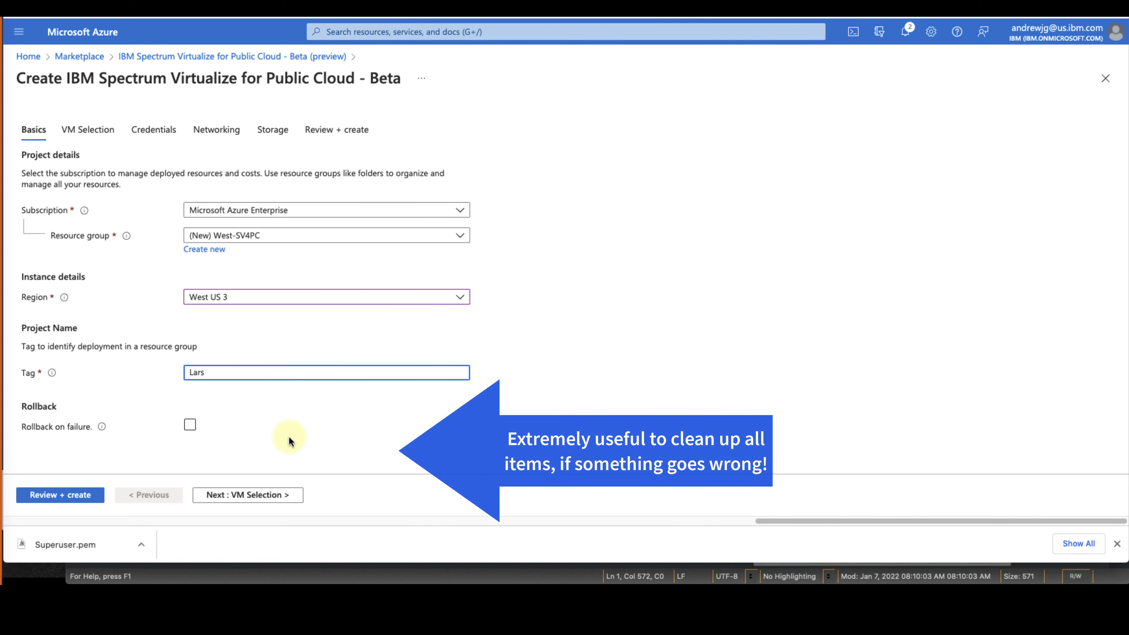
pyautogui.click(190, 426)
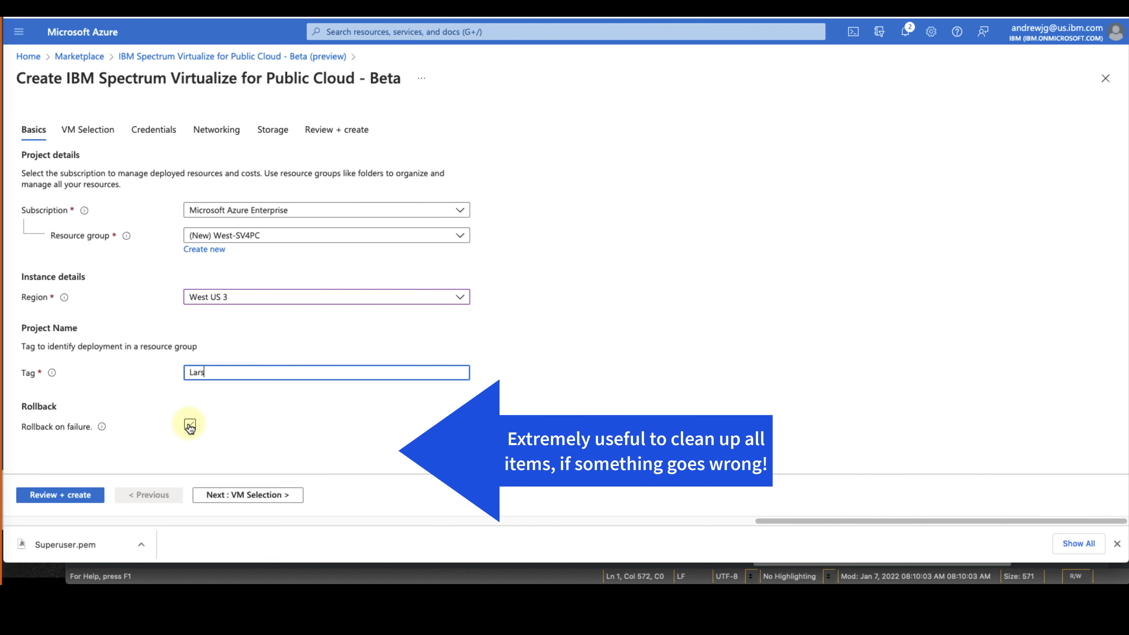
pyautogui.click(241, 496)
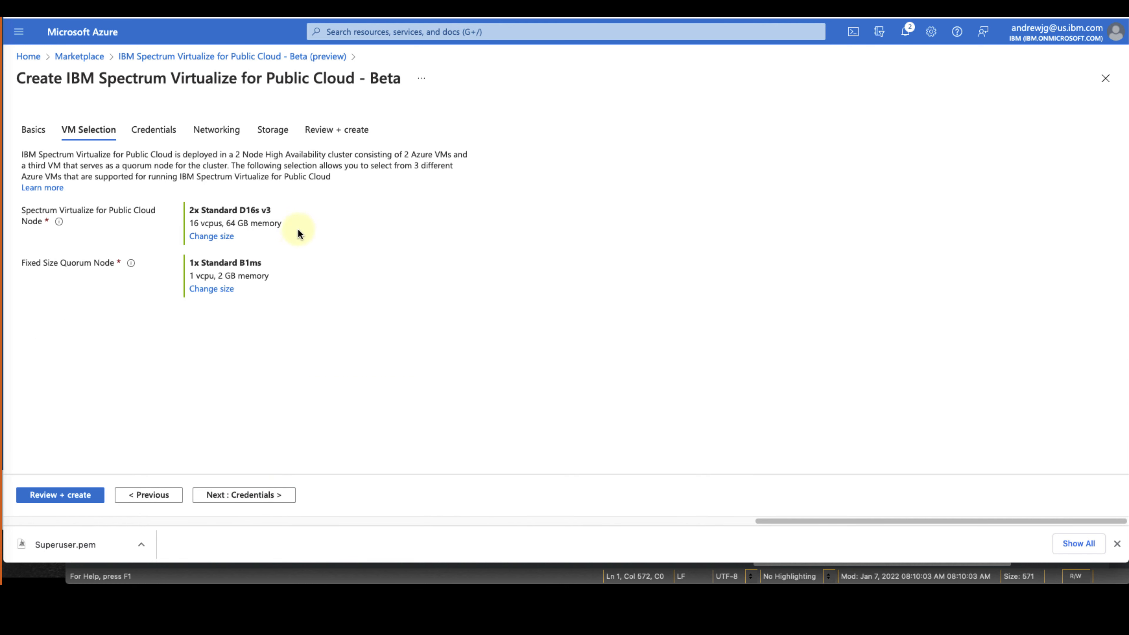
pyautogui.click(253, 501)
# Fill the superuser password from the saved value in the editor
pyautogui.hotkey('ctrl', 'v')
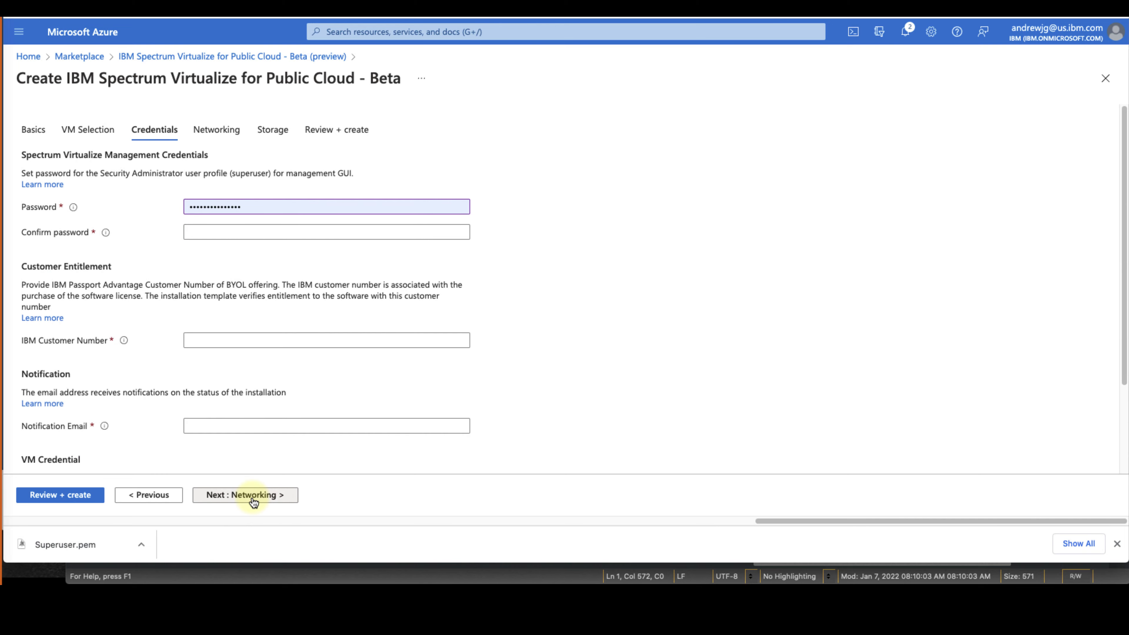
pyautogui.press('super+Tab')
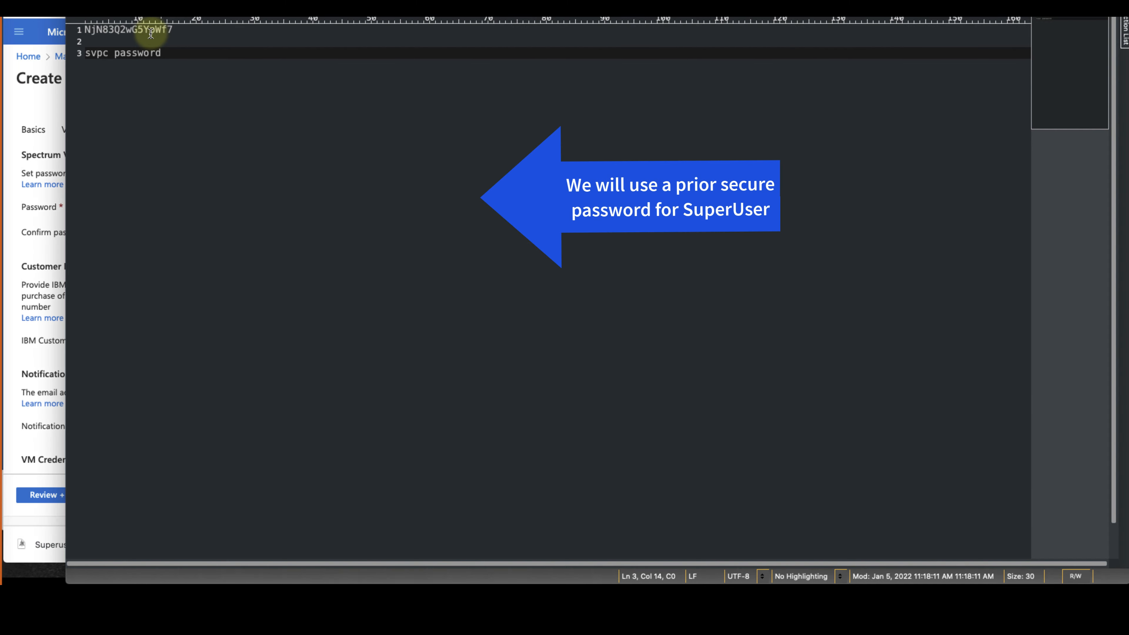
pyautogui.doubleClick(151, 31)
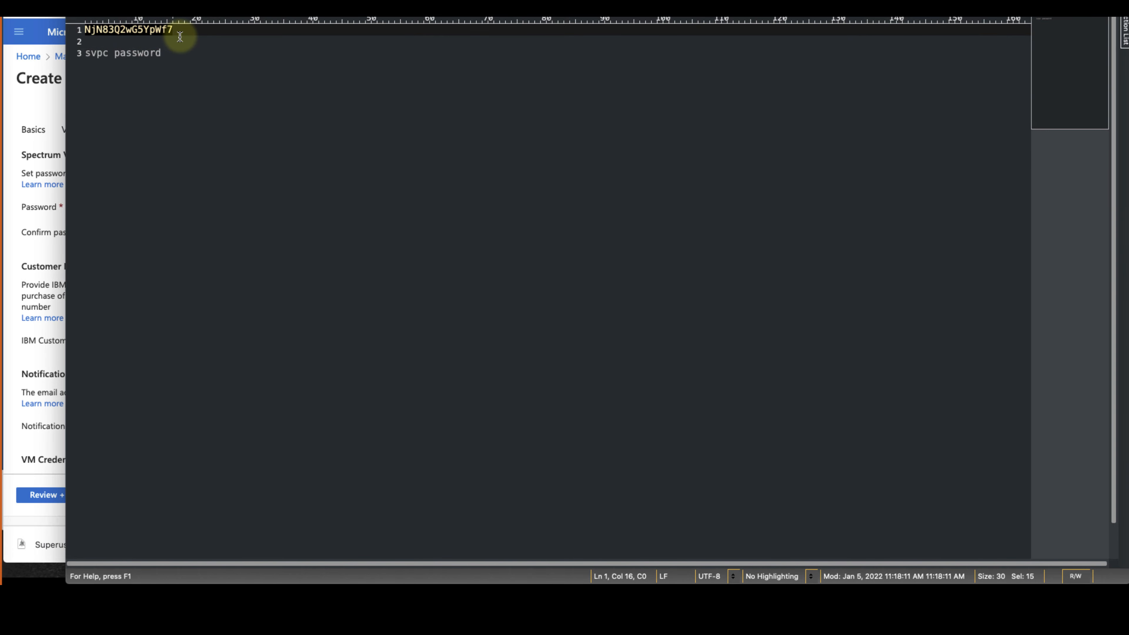
pyautogui.press('super+Tab')
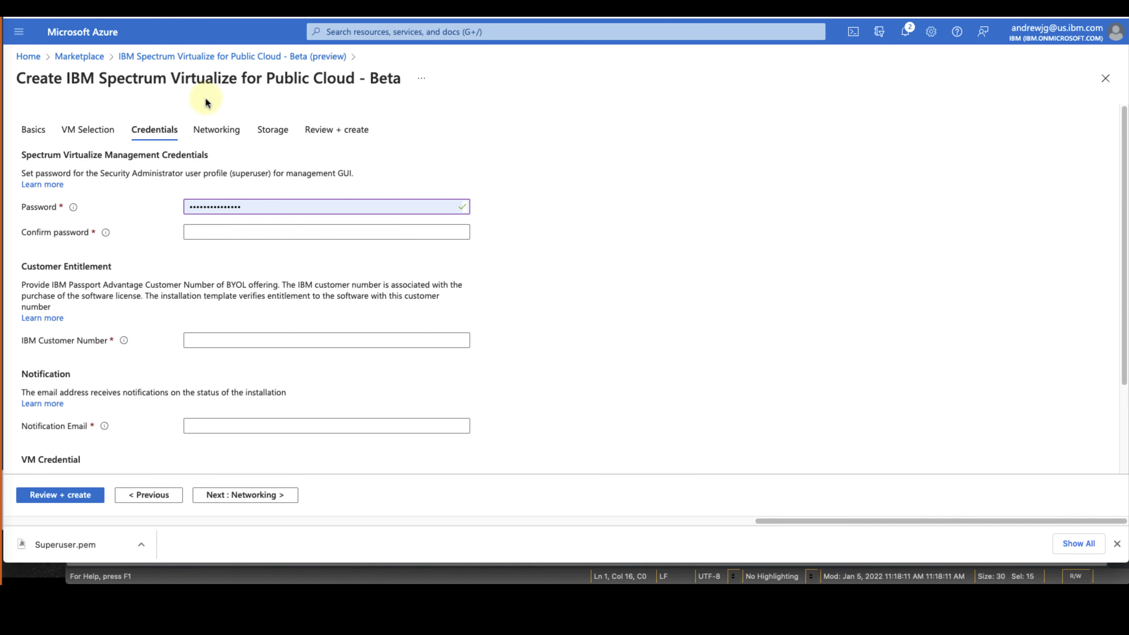
pyautogui.doubleClick(249, 206)
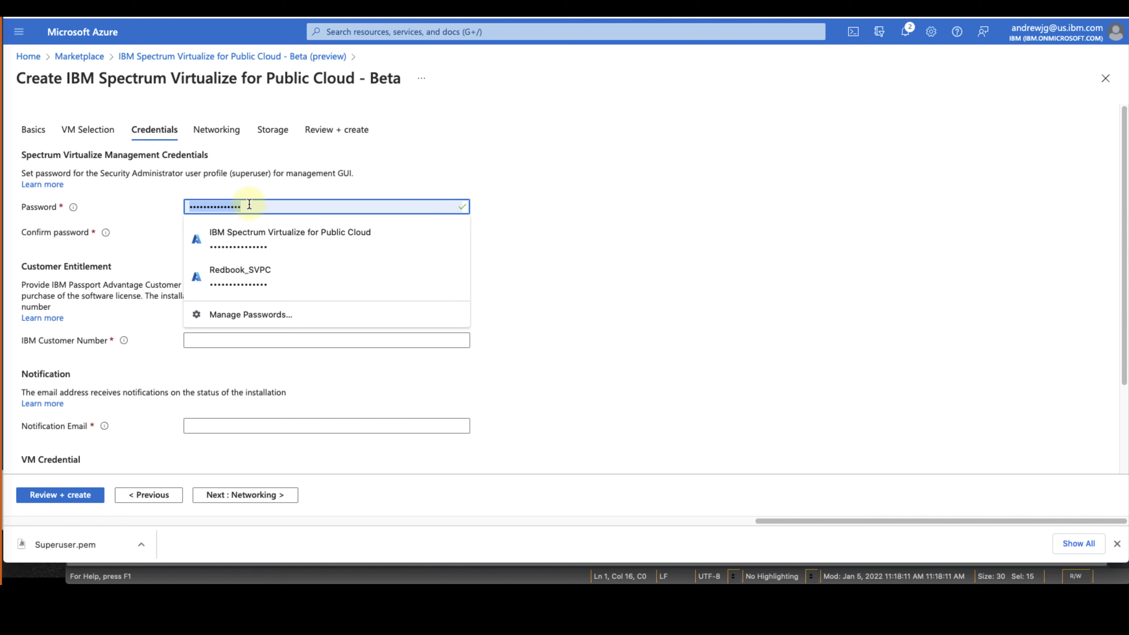
pyautogui.press('super+v')
pyautogui.click(247, 230)
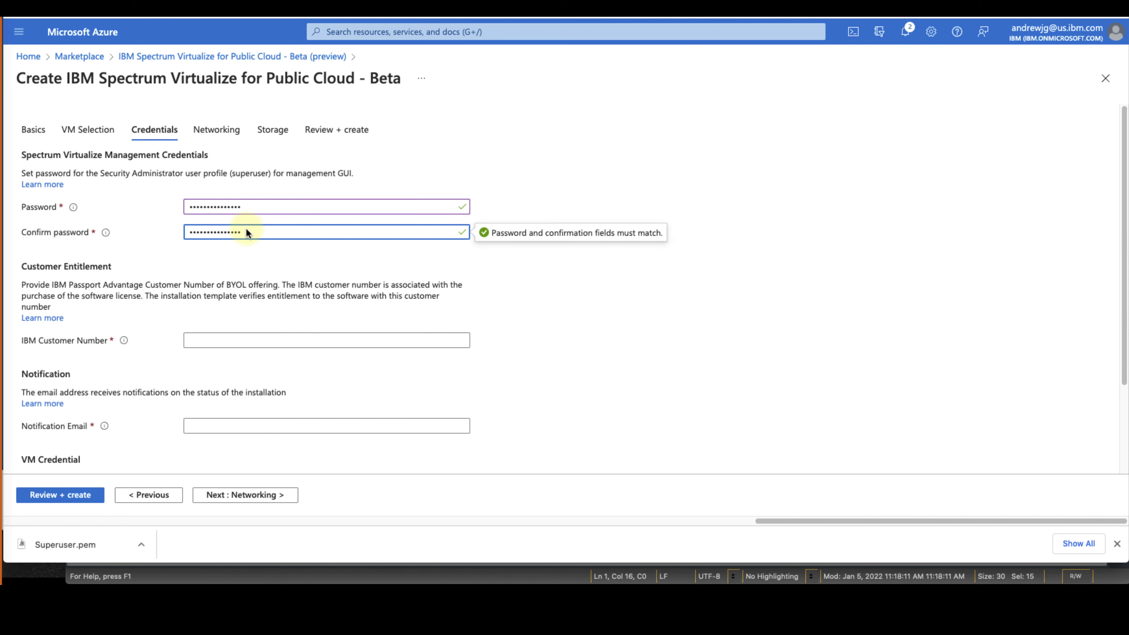
# Enter the IBM customer number and the notification e-mail address
pyautogui.click(277, 336)
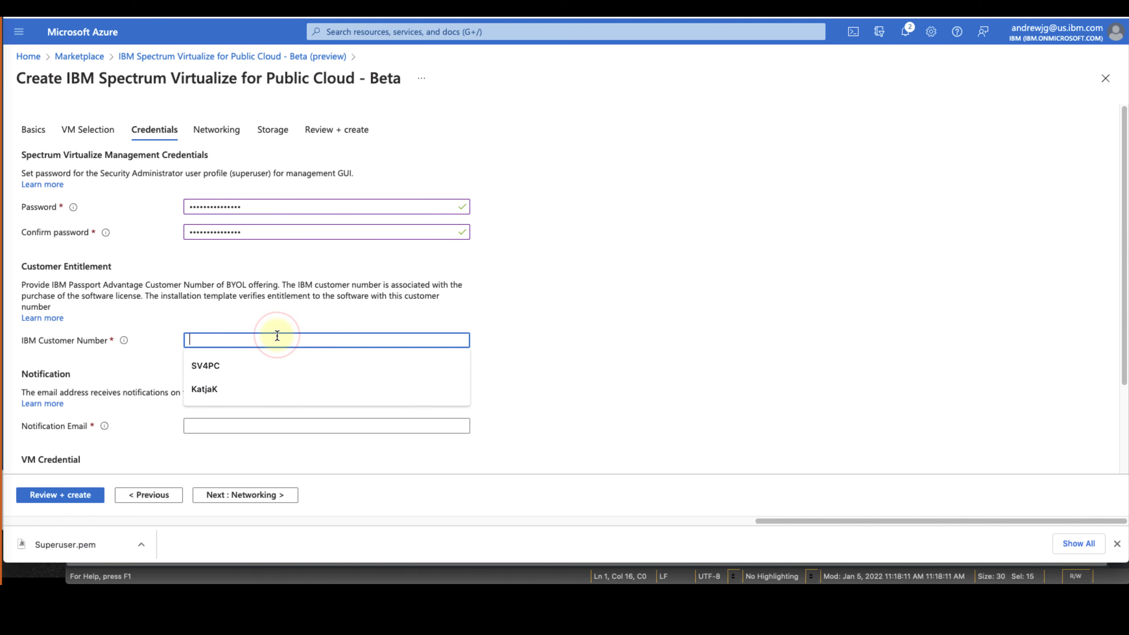
pyautogui.write('00')
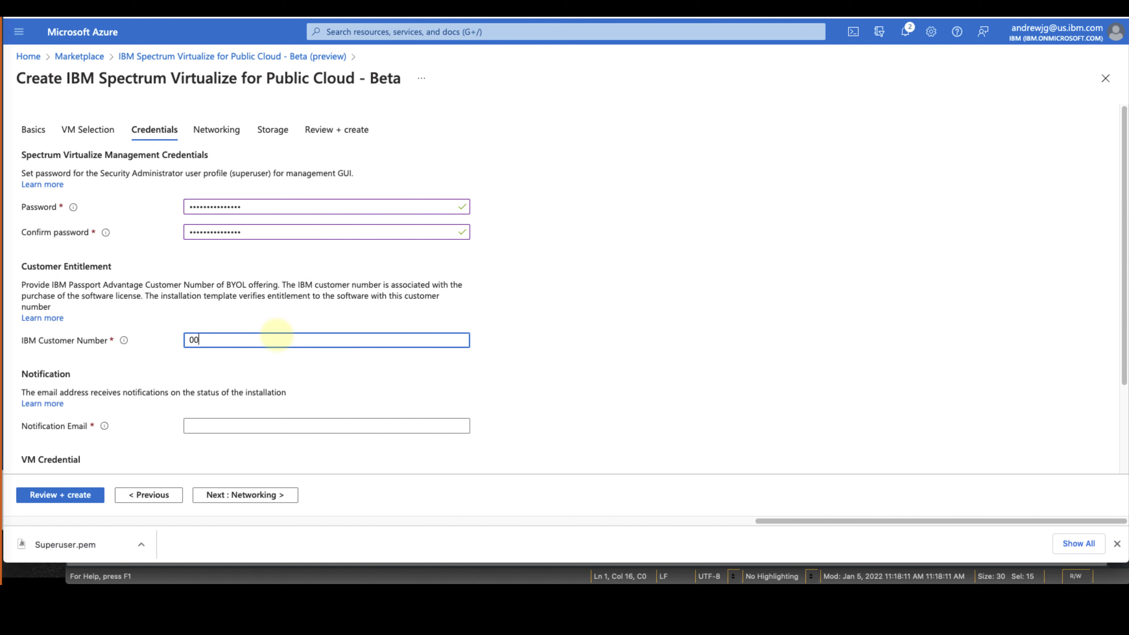
pyautogui.click(286, 366)
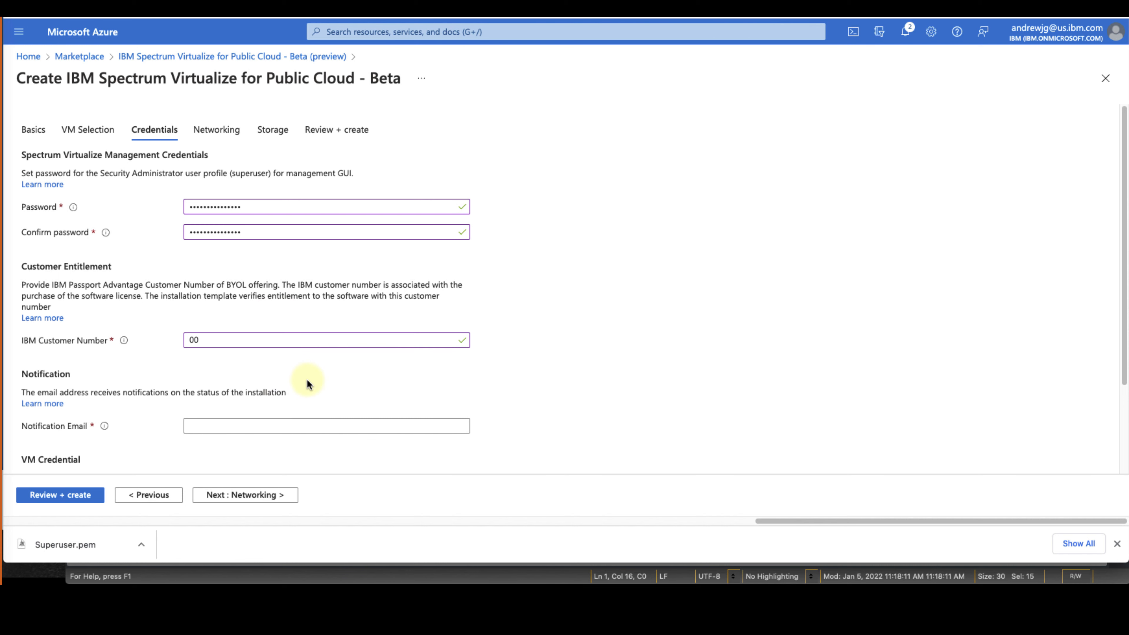
pyautogui.scroll(-5, 307, 380)
pyautogui.click(289, 313)
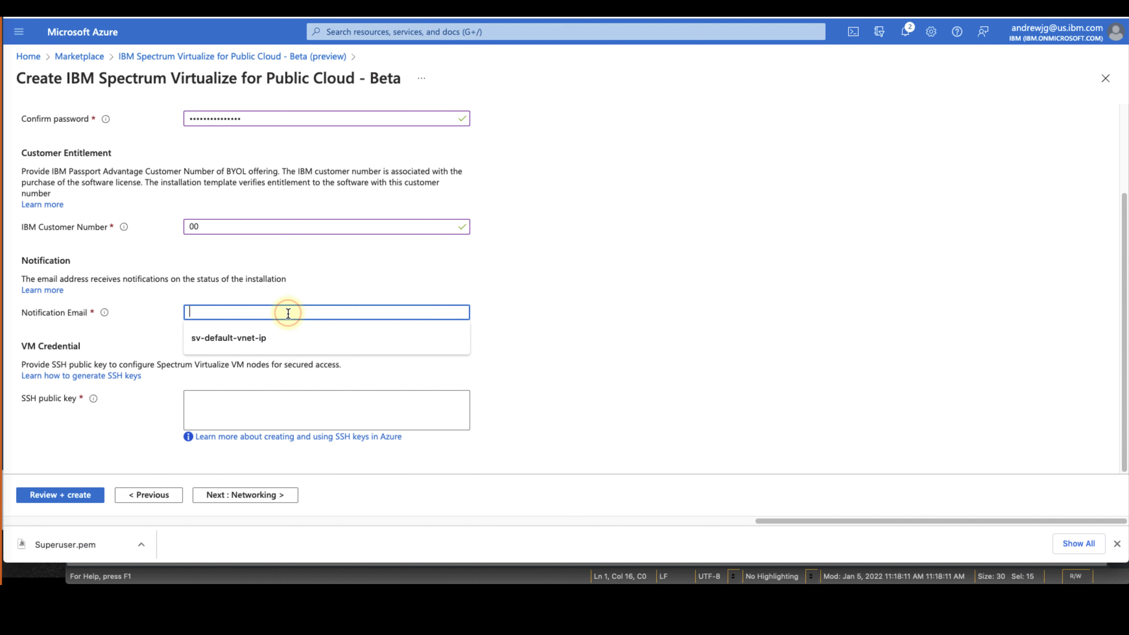
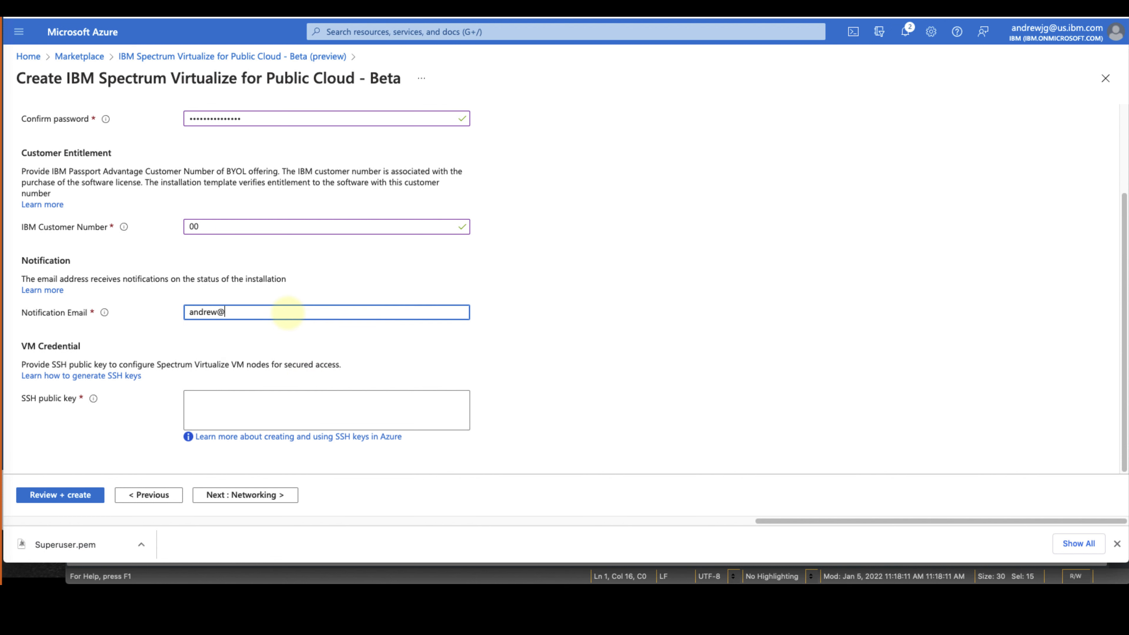
# Paste the Superuser public key into the SSH public key field and continue to Networking
pyautogui.click(242, 406)
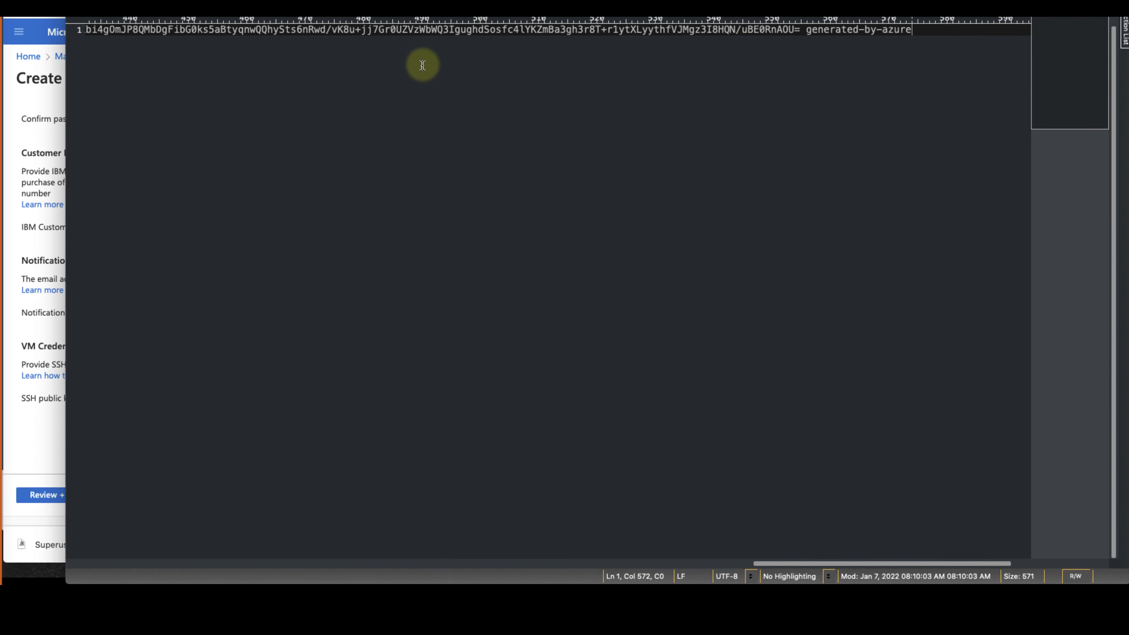
pyautogui.press('super+a')
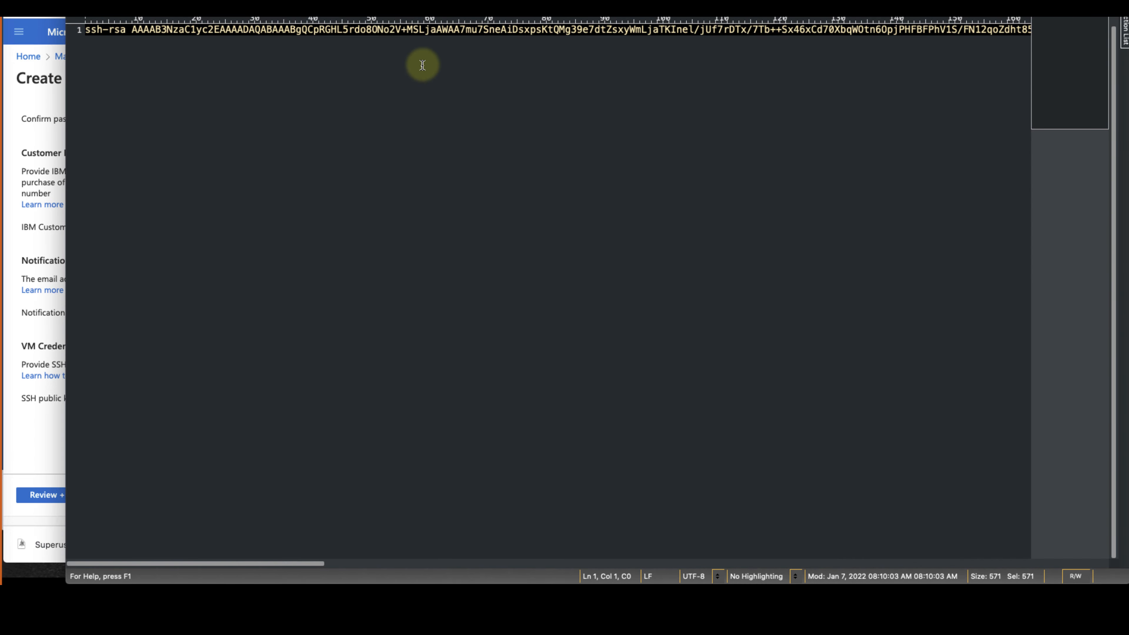
pyautogui.press('super+Tab')
pyautogui.press('super+v')
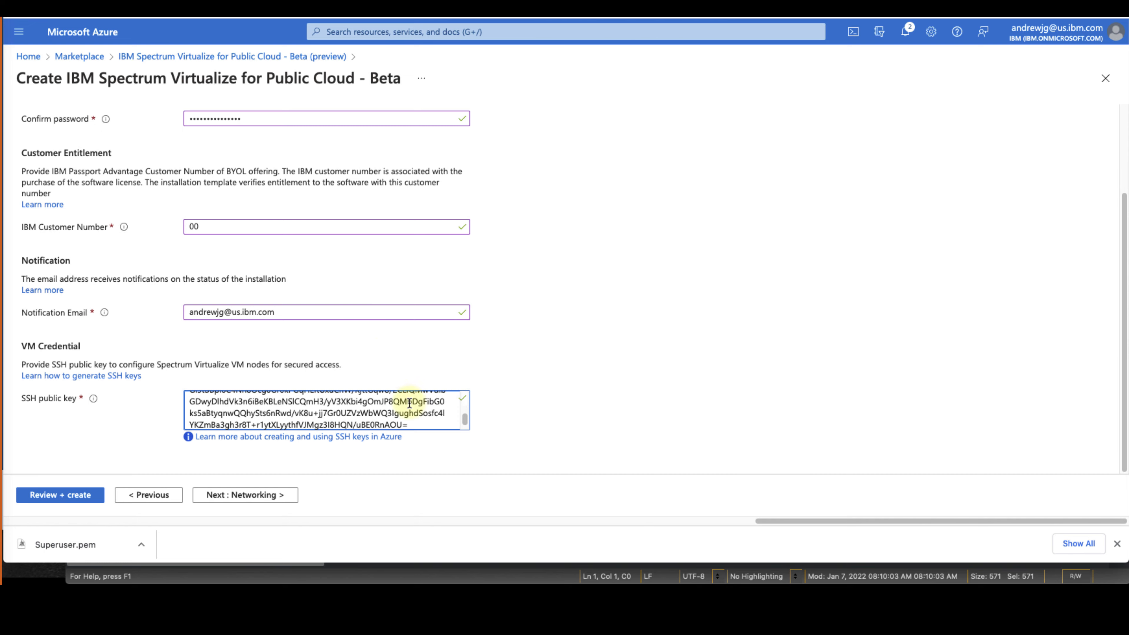
pyautogui.click(278, 496)
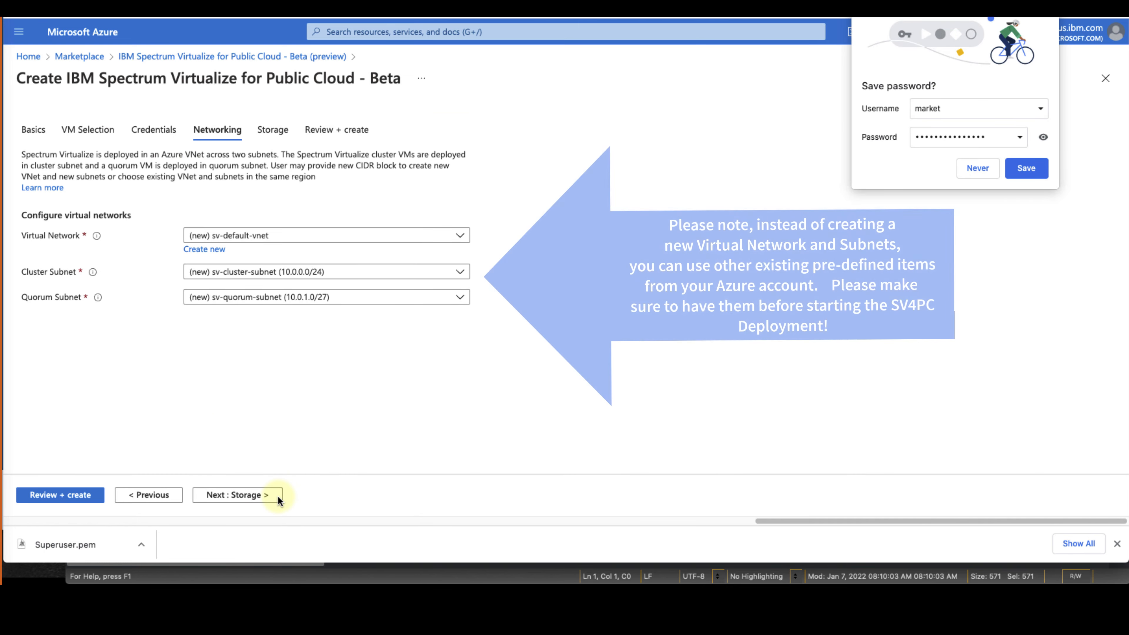
# Decline saving the password, keep default networking and storage, and submit the deployment
pyautogui.click(971, 168)
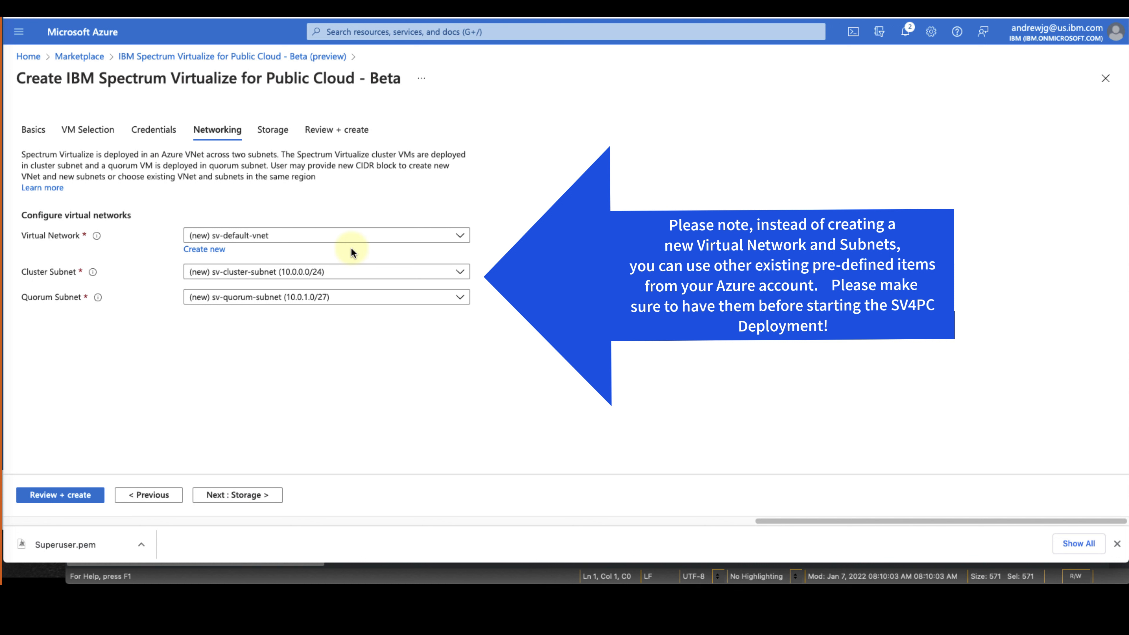
pyautogui.click(265, 495)
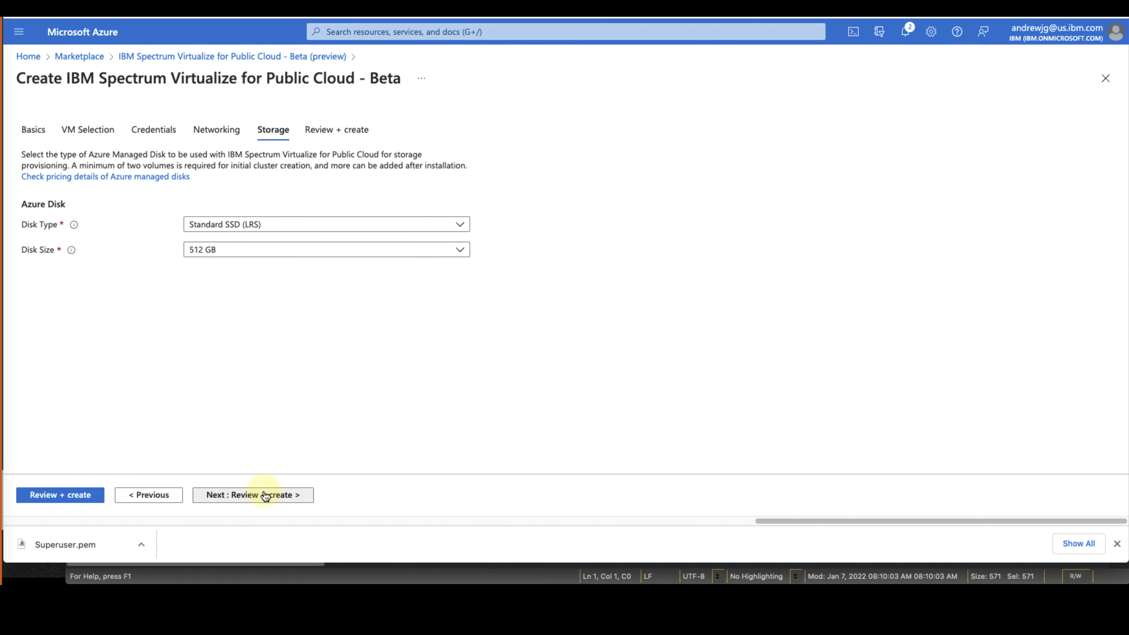
pyautogui.click(265, 495)
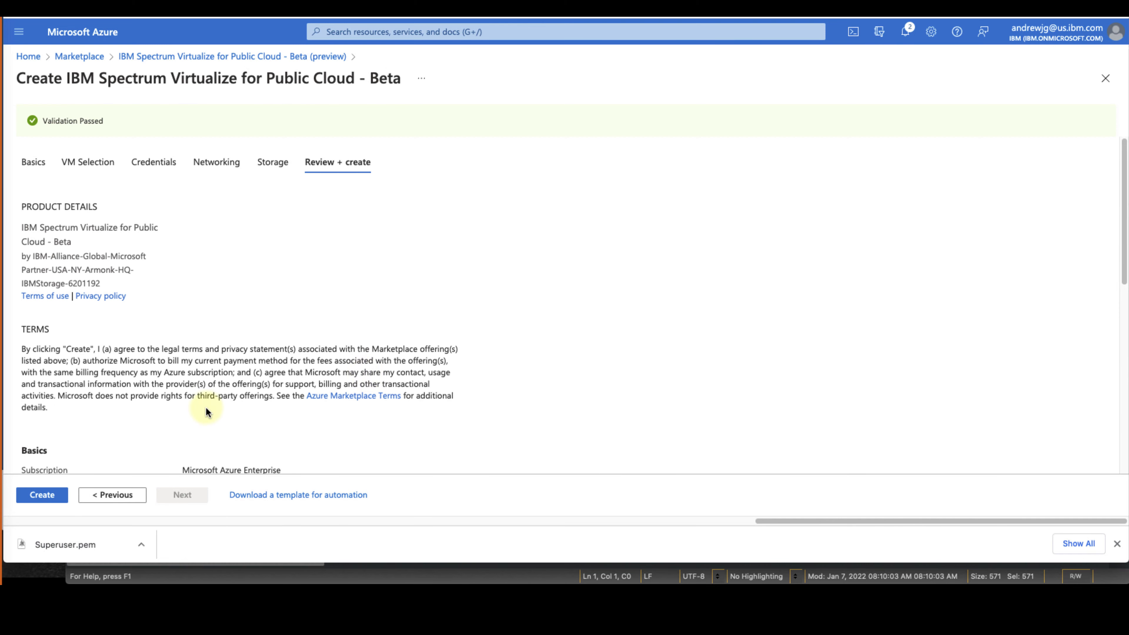
pyautogui.scroll(-3, 206, 407)
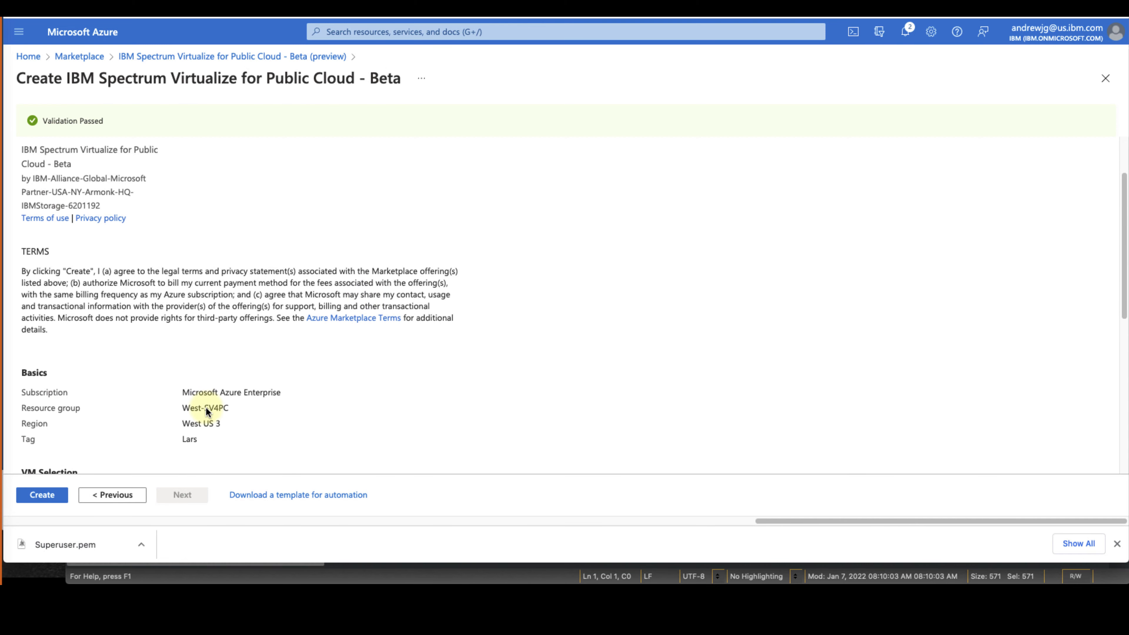
pyautogui.click(40, 495)
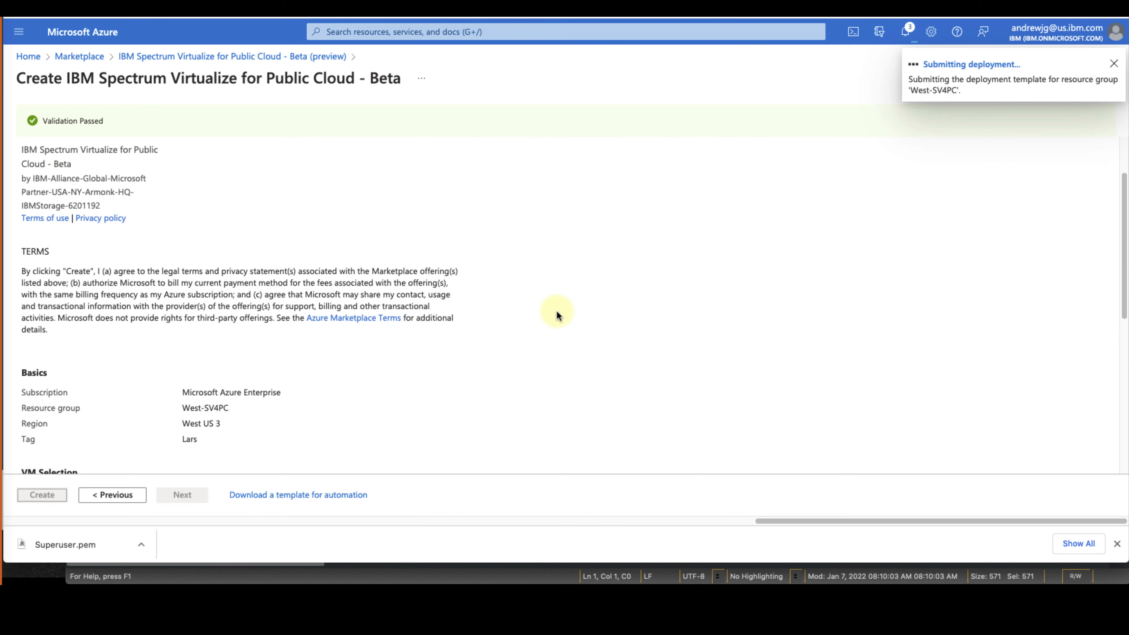
# Check the in-progress Spectrum Virtualize deployment from the notifications list
pyautogui.click(908, 33)
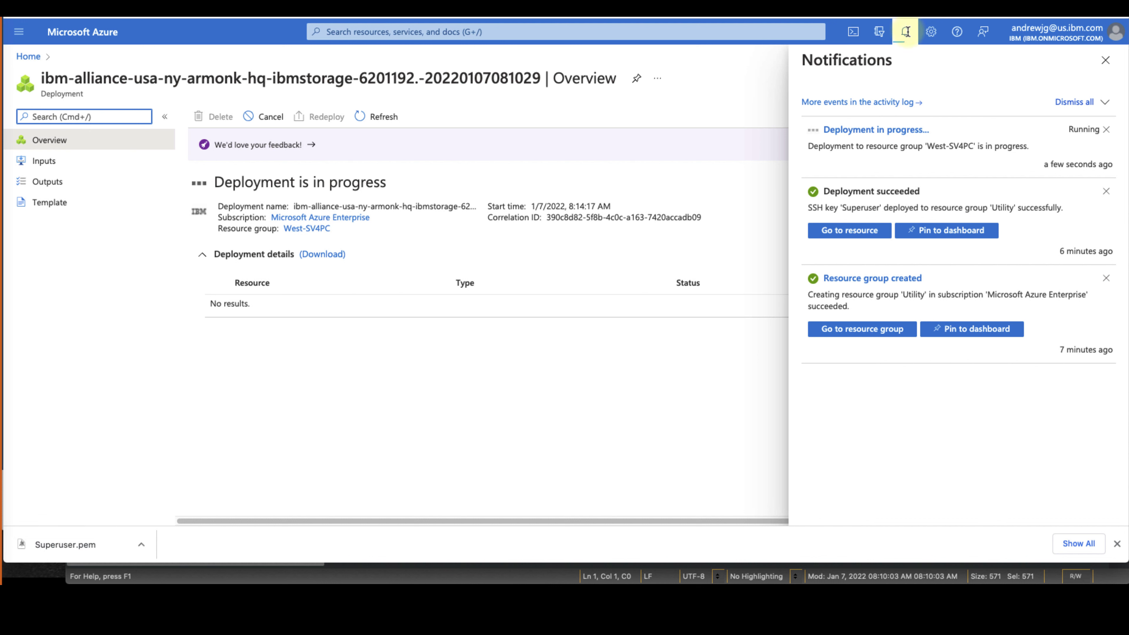
pyautogui.click(903, 133)
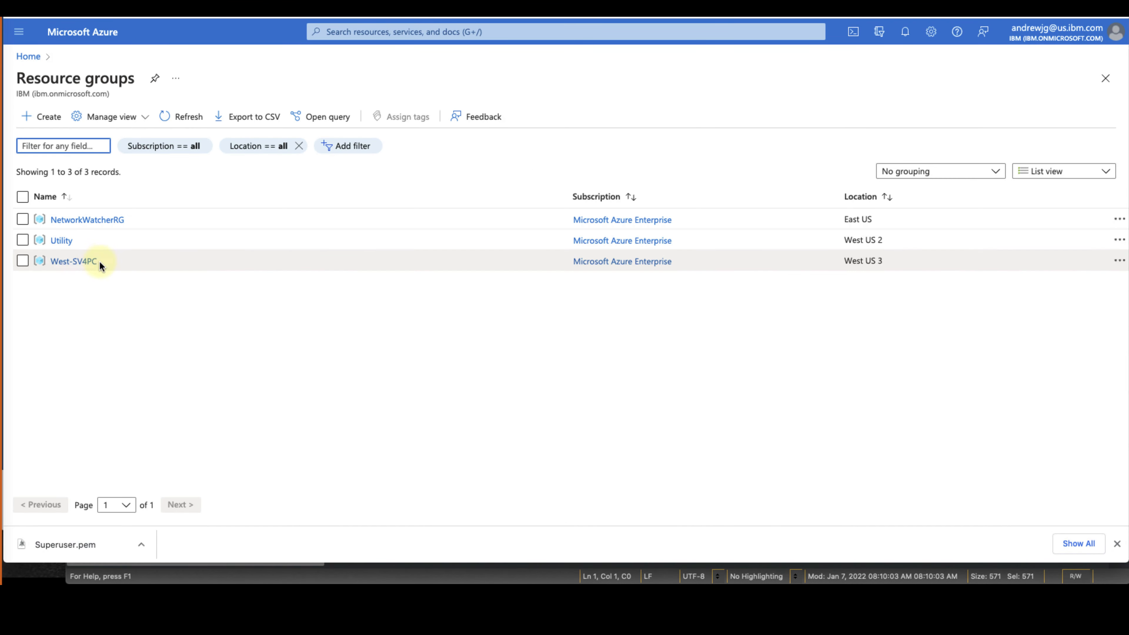
# In West-SV4PC's sv-default-vnet, add subnet AzureBastionSubnet with the 10.0.2.0/24 range and save
pyautogui.click(73, 261)
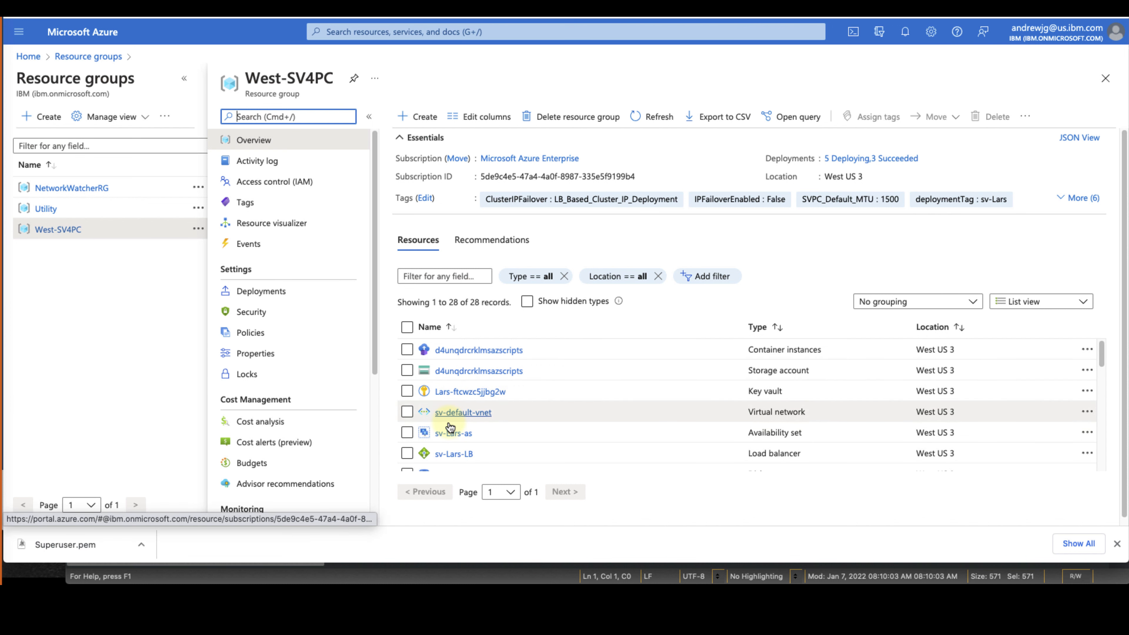
pyautogui.click(453, 414)
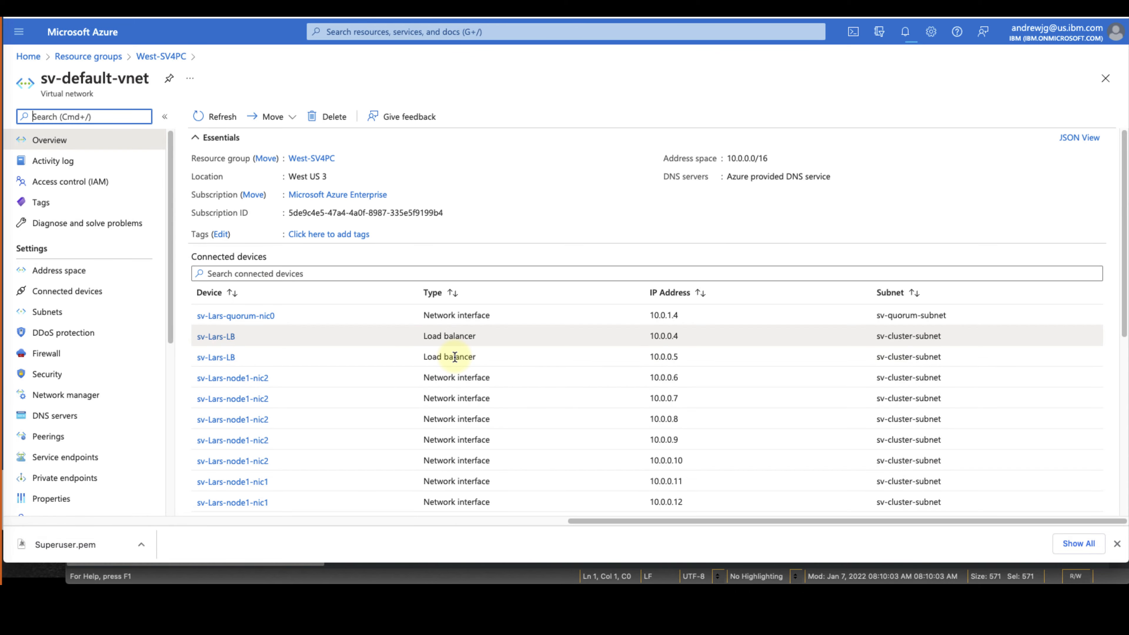
pyautogui.click(86, 315)
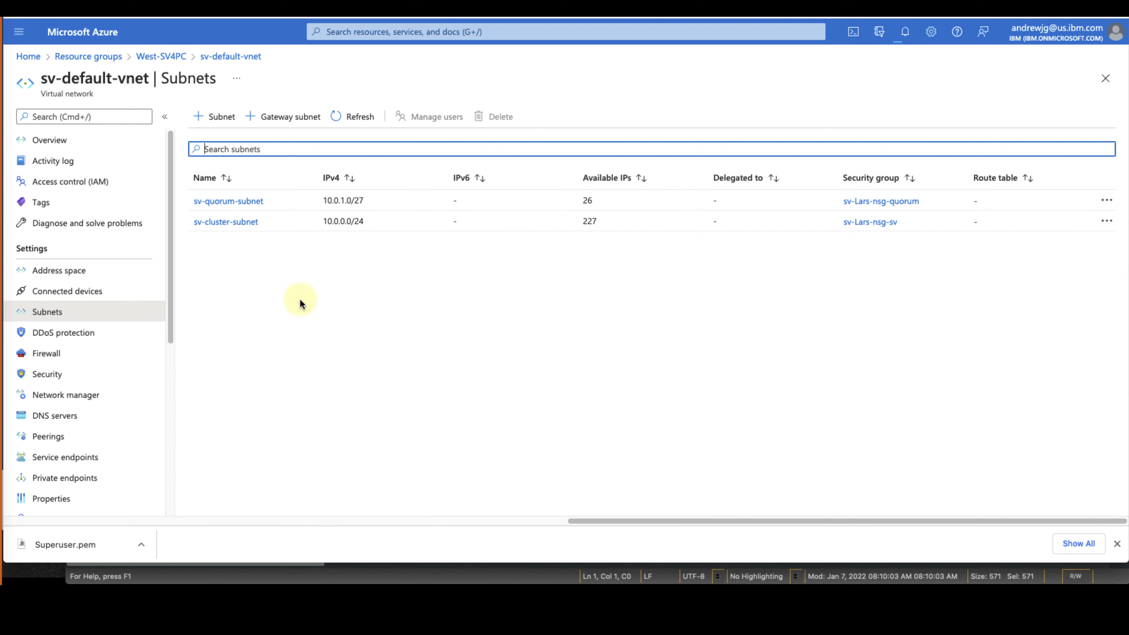
pyautogui.click(228, 122)
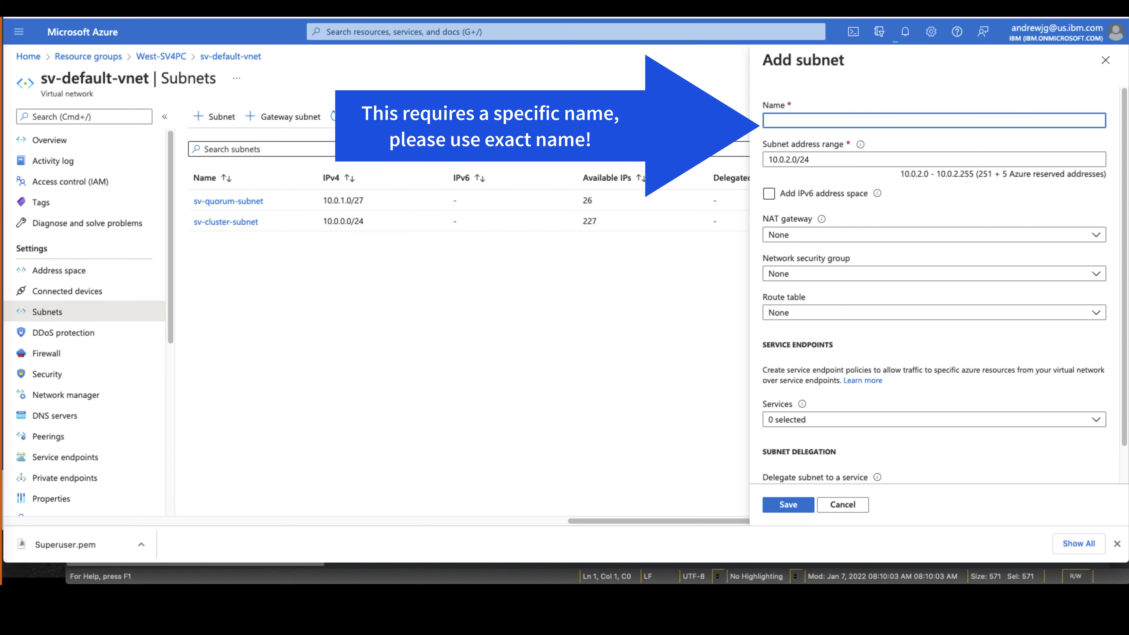
pyautogui.write('AzureBastio')
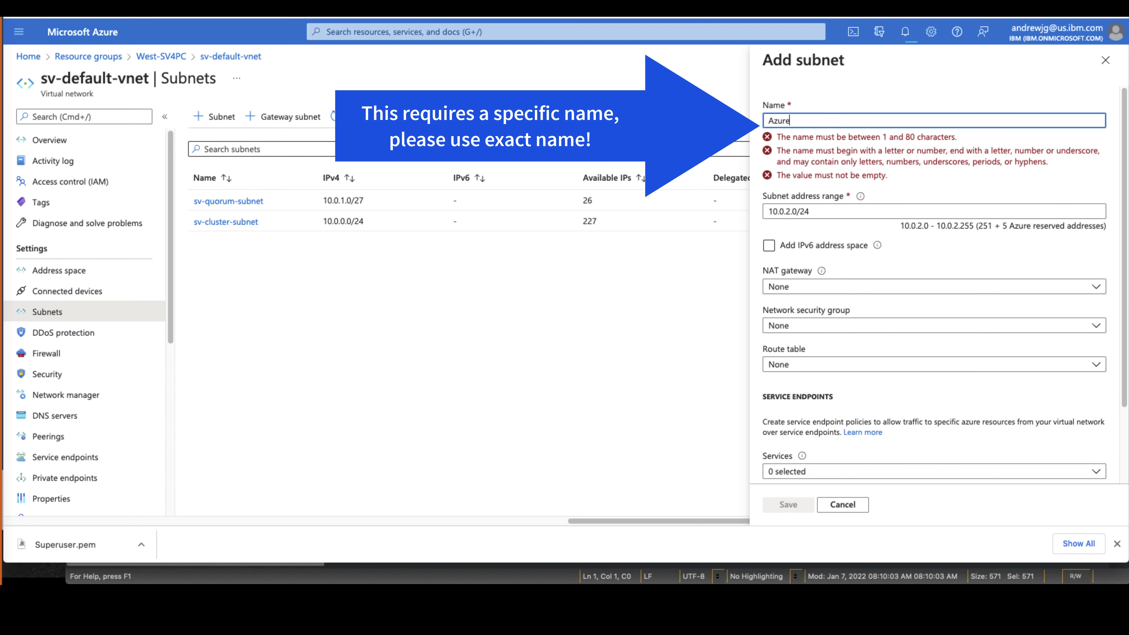
pyautogui.write('nSubnet')
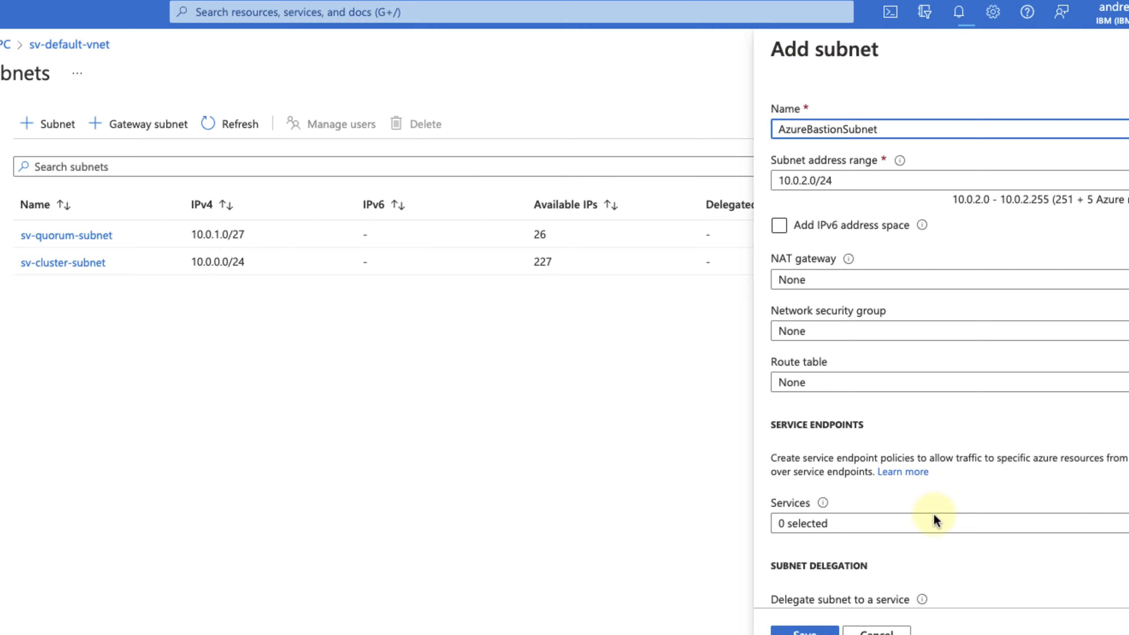
pyautogui.scroll(-1, 941, 562)
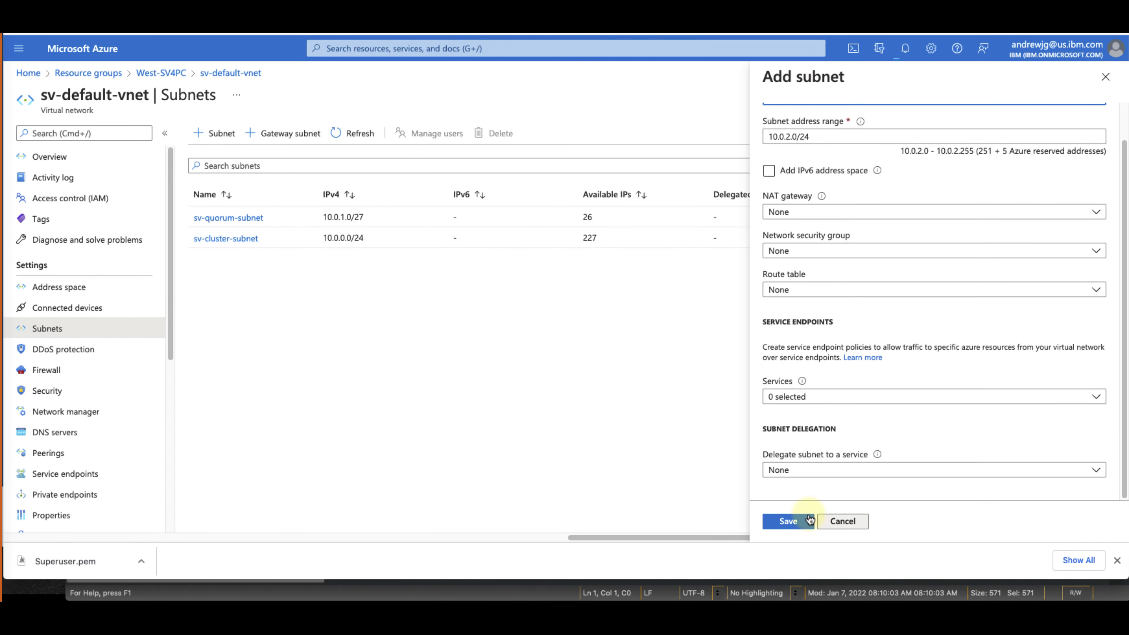
pyautogui.click(797, 524)
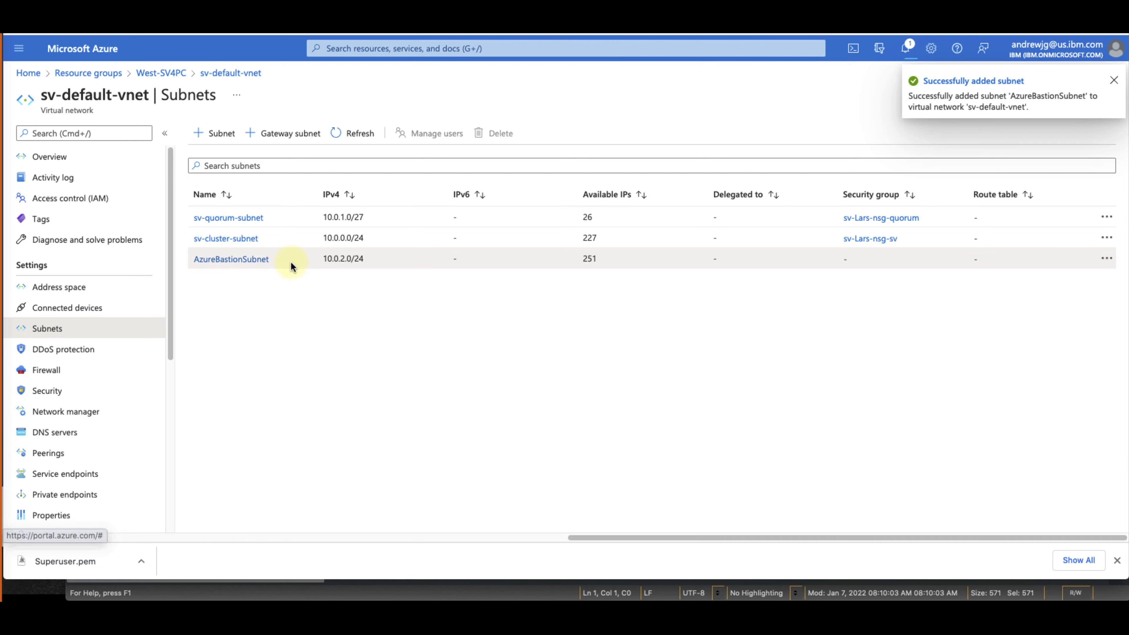
pyautogui.moveTo(290, 262); pyautogui.dragTo(192, 257)
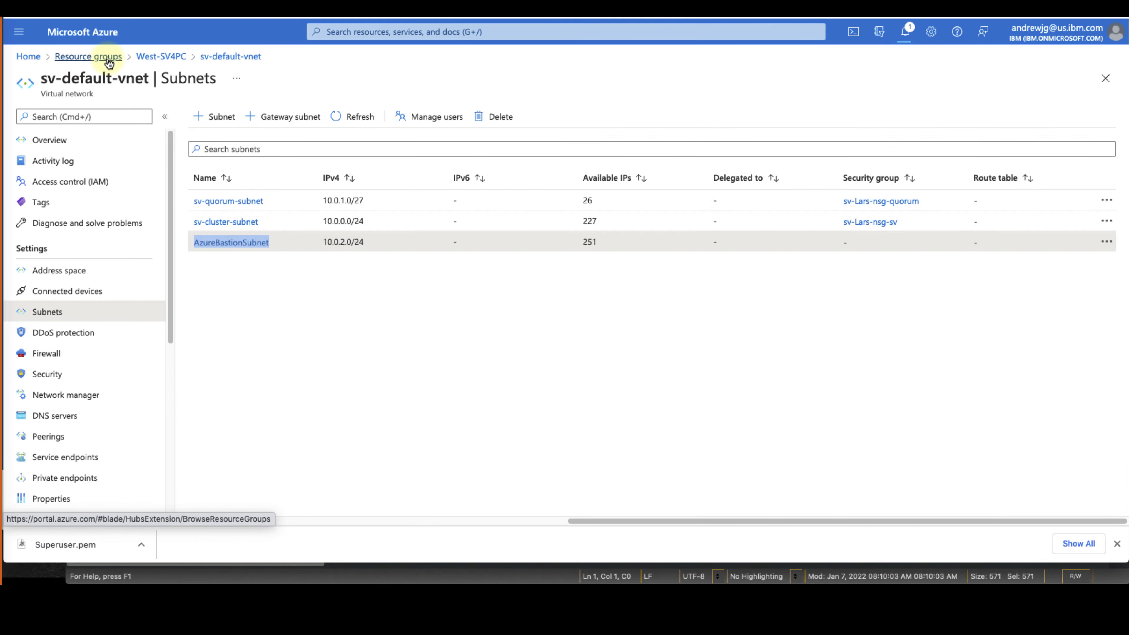
# From the Utility resource group, start creating a new Bastion resource
pyautogui.click(109, 62)
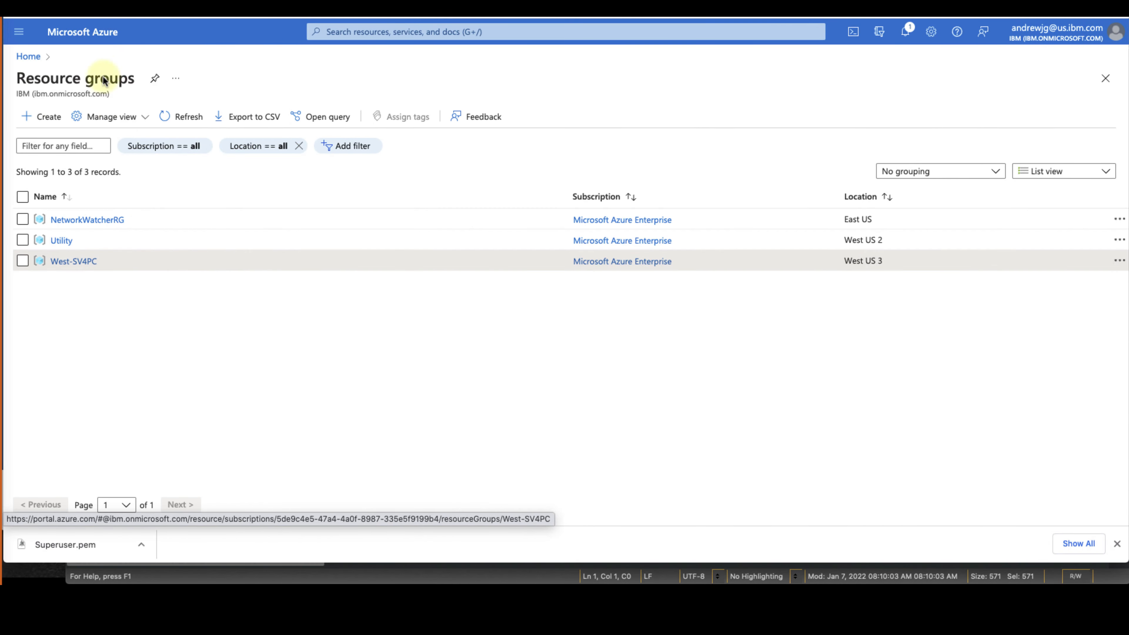
pyautogui.click(64, 241)
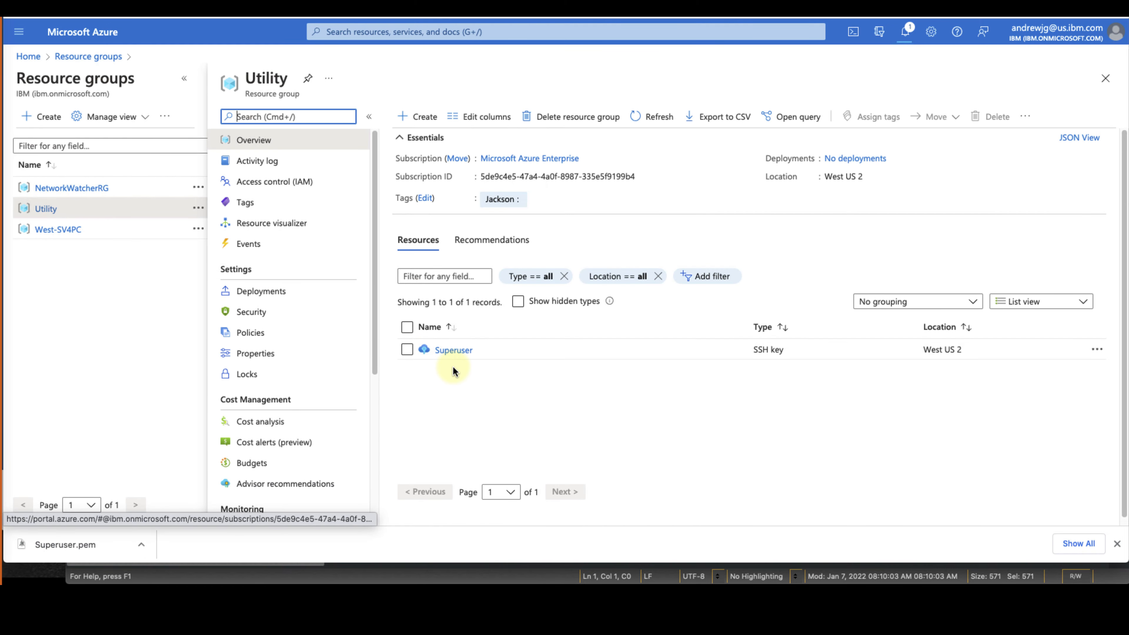
pyautogui.click(431, 120)
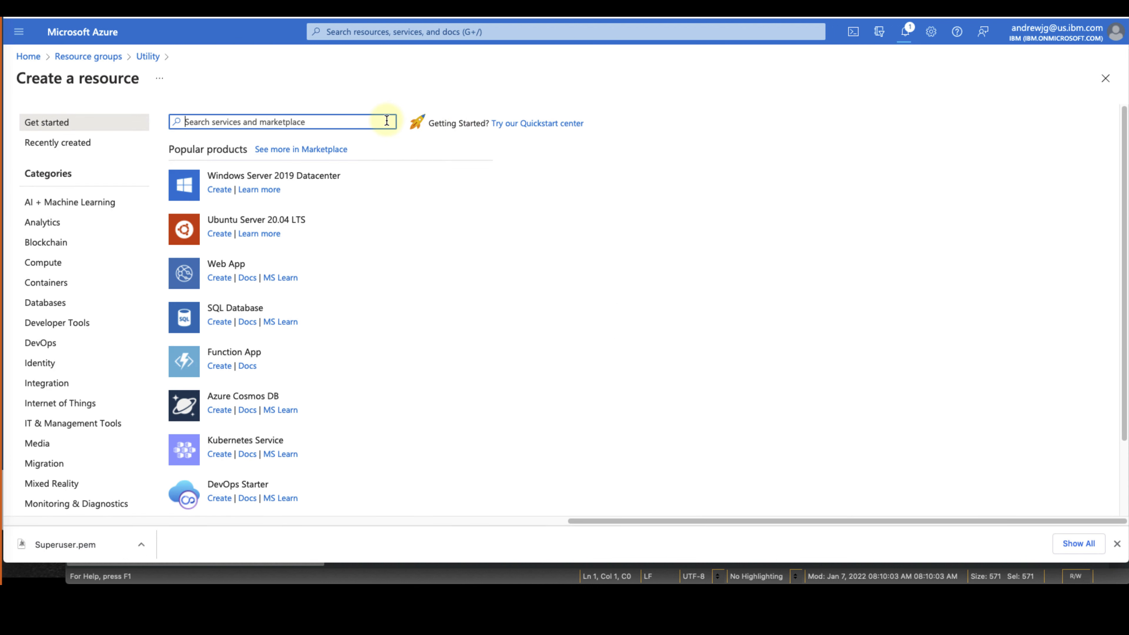
pyautogui.write('bastion')
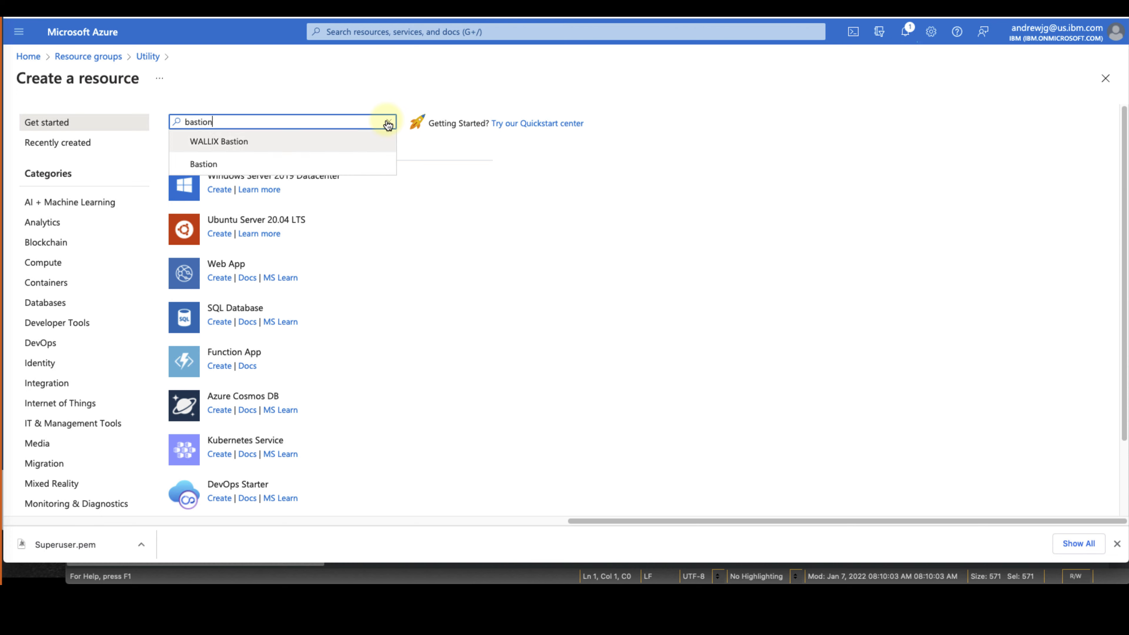
pyautogui.click(295, 164)
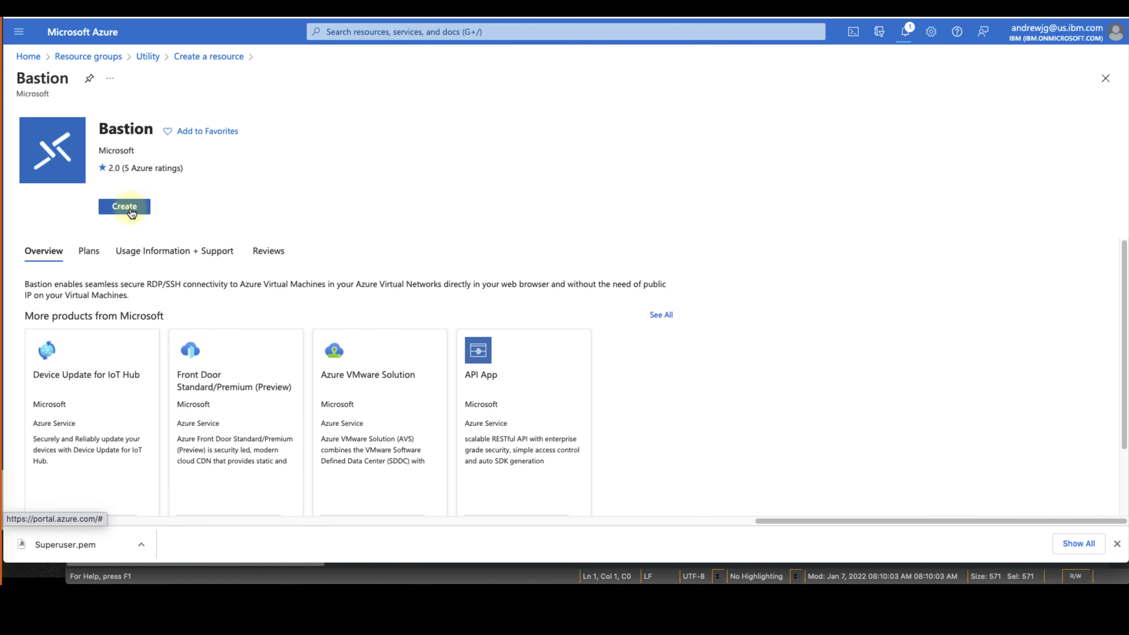
pyautogui.click(131, 209)
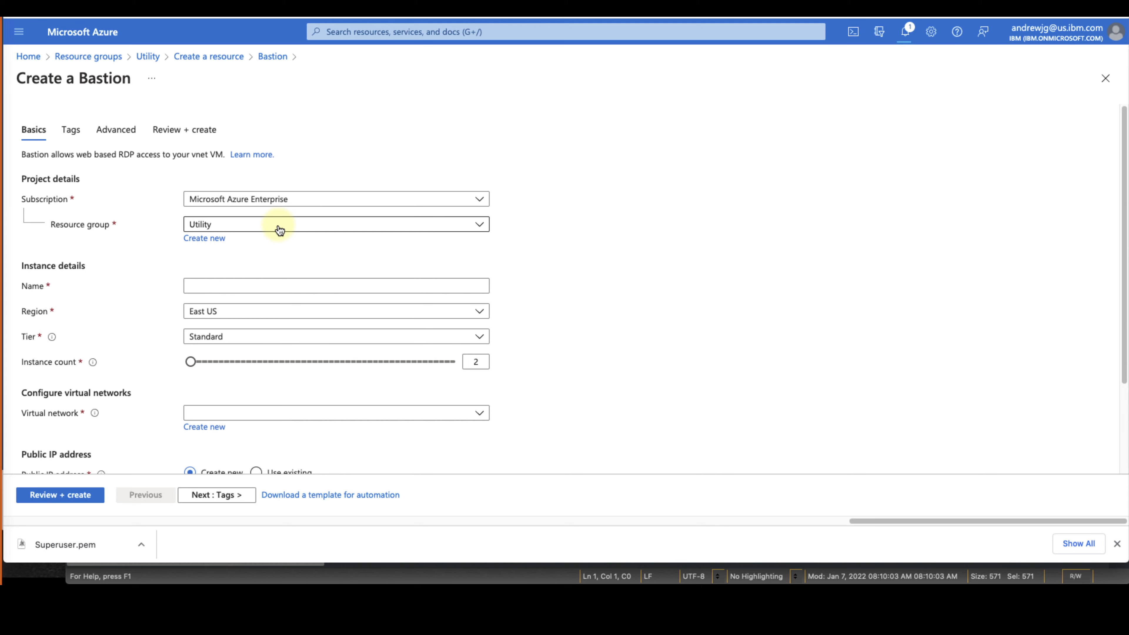
# Name the Bastion Sushil_Bastion, set region West US 3 and virtual network sv-default-vnet
pyautogui.click(265, 268)
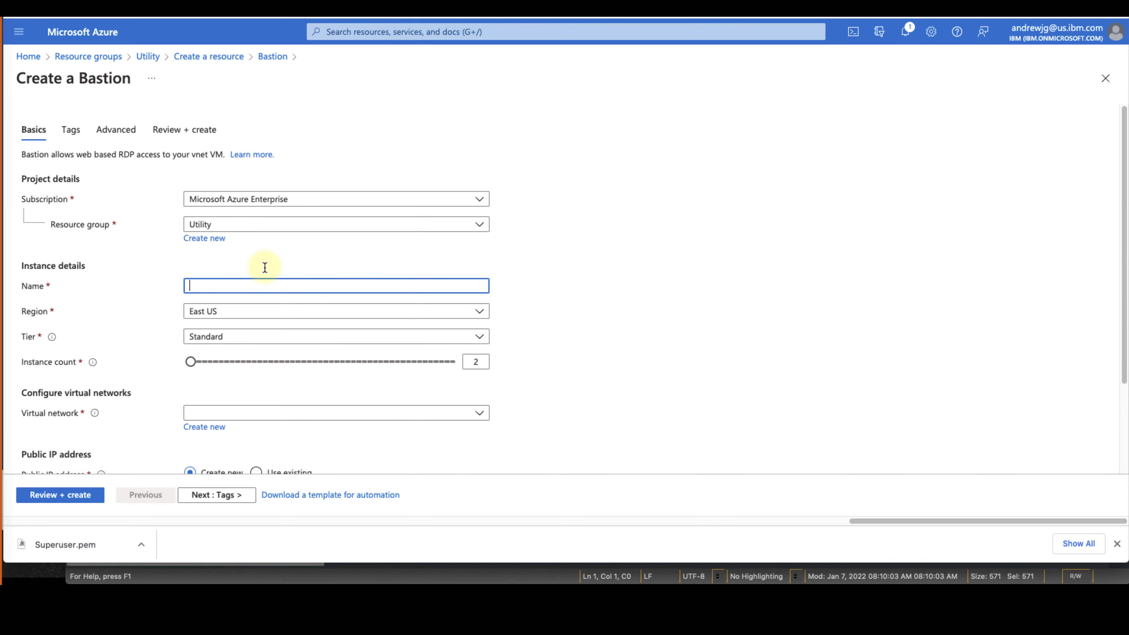
pyautogui.write('Sushil_Bastion')
pyautogui.press('Tab')
pyautogui.scroll(-3, 336, 202)
pyautogui.click(336, 203)
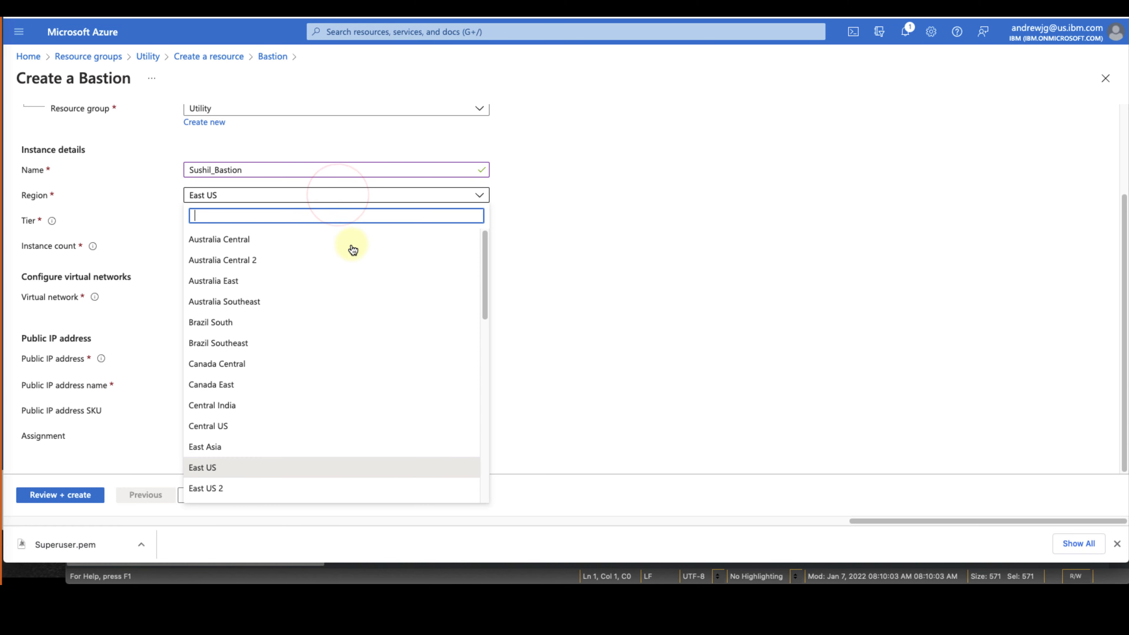
pyautogui.scroll(-10, 365, 297)
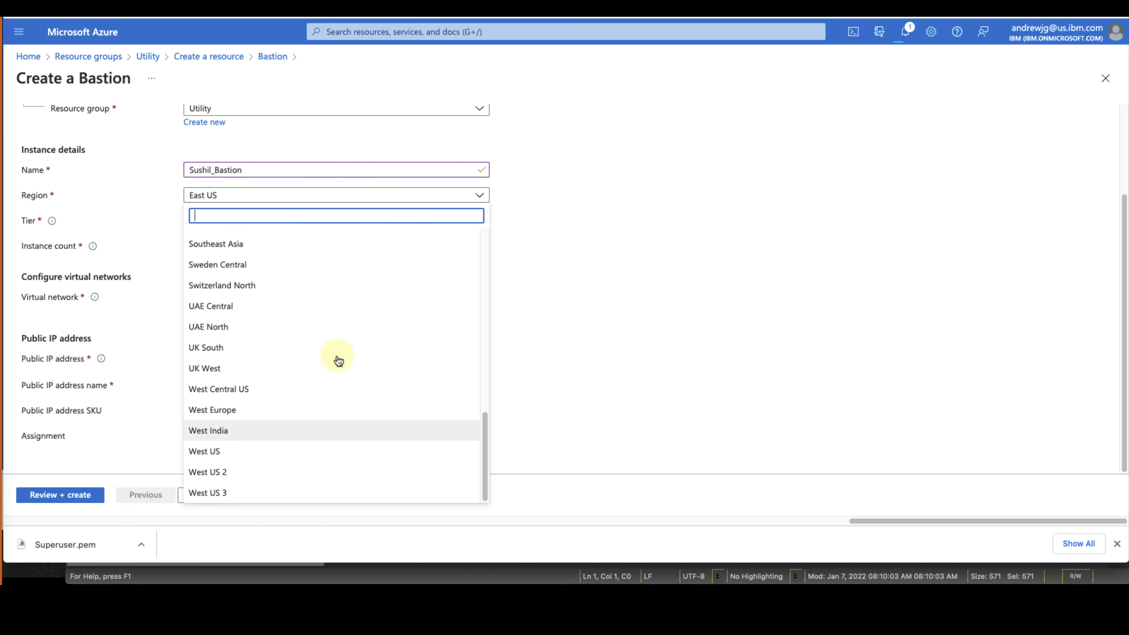
pyautogui.click(279, 491)
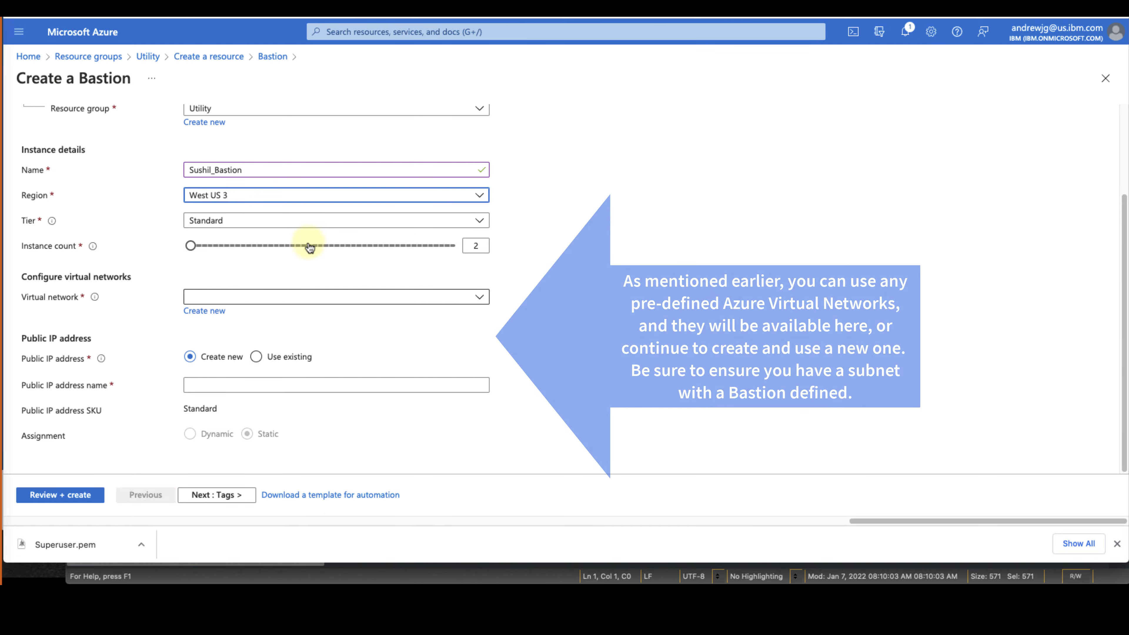
pyautogui.click(298, 298)
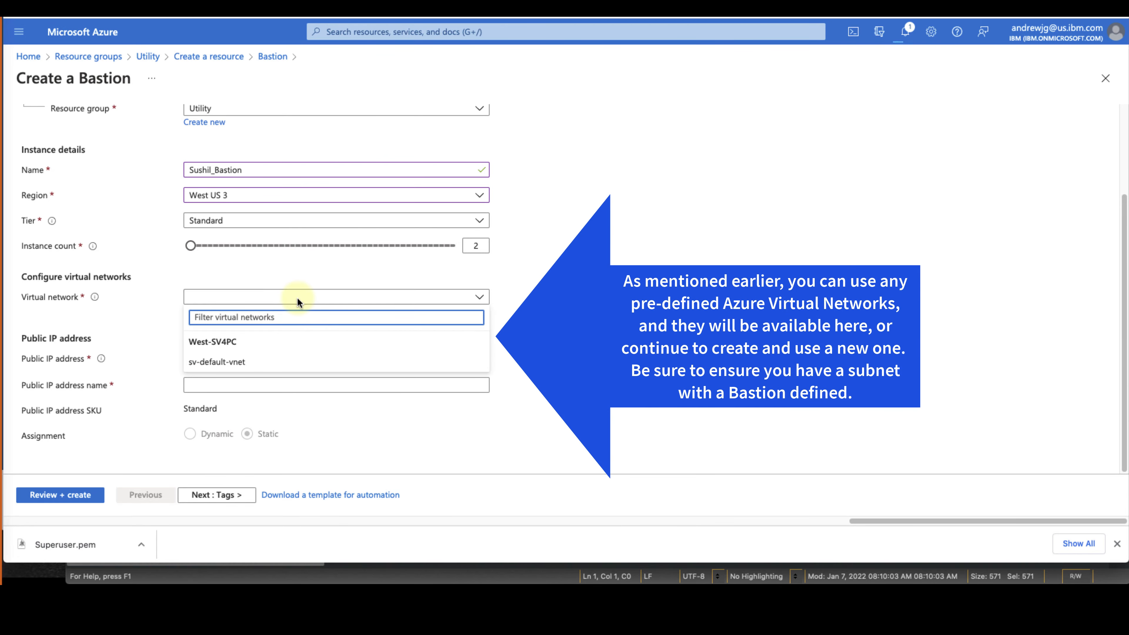
pyautogui.click(277, 362)
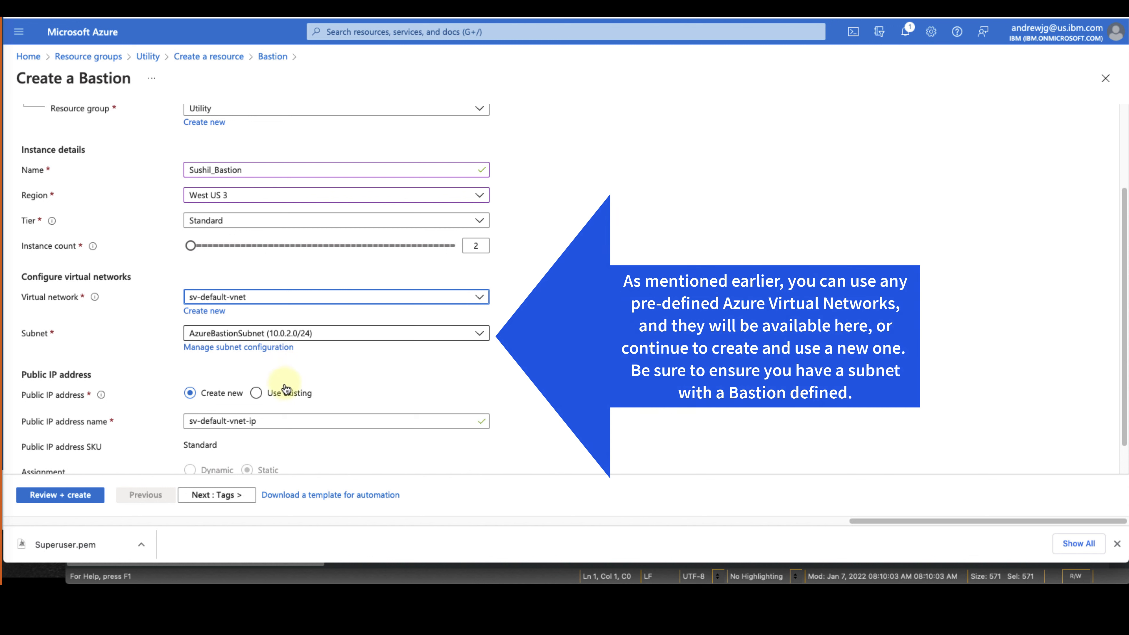
pyautogui.scroll(-1, 285, 384)
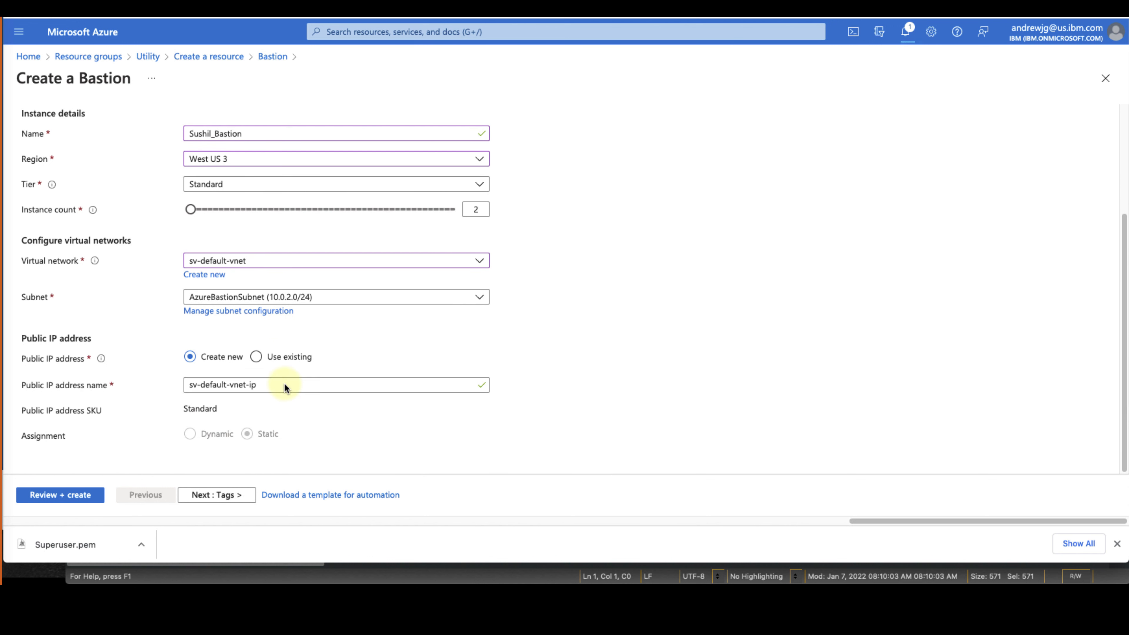
# Add the tag name 'Sushi', pass Advanced and Review, and create the Bastion
pyautogui.click(218, 495)
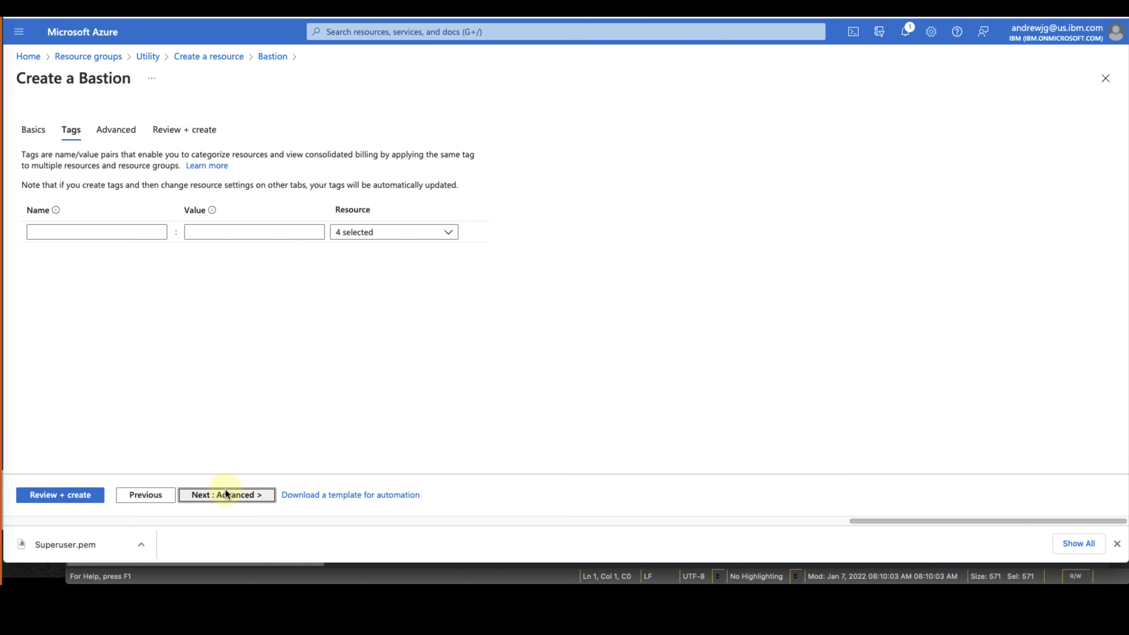
pyautogui.click(79, 232)
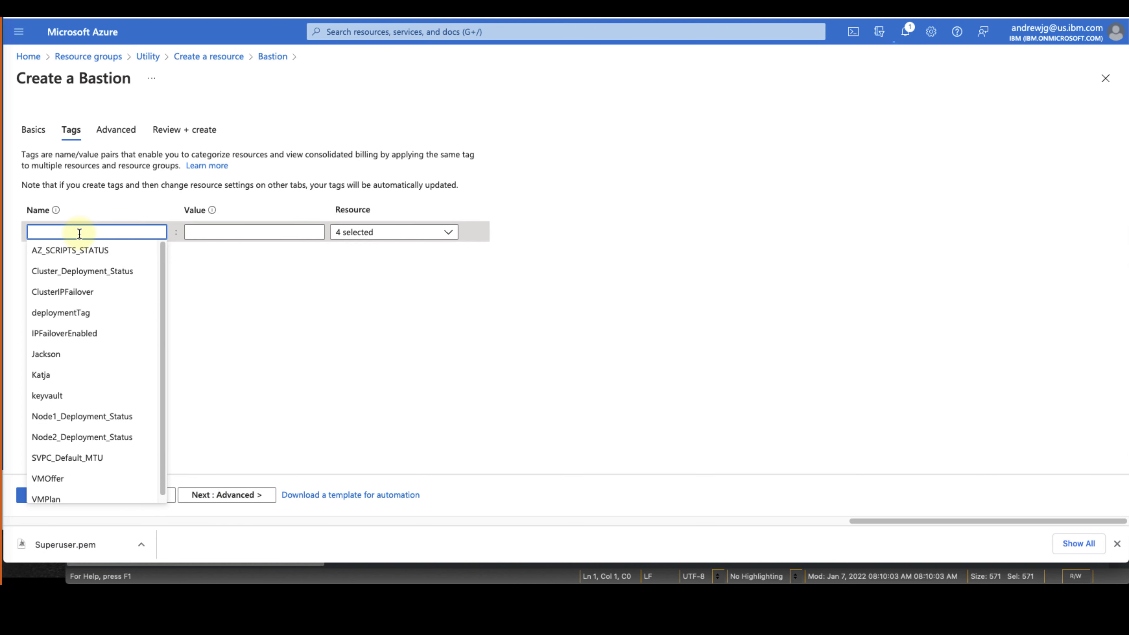
pyautogui.write('Sushil')
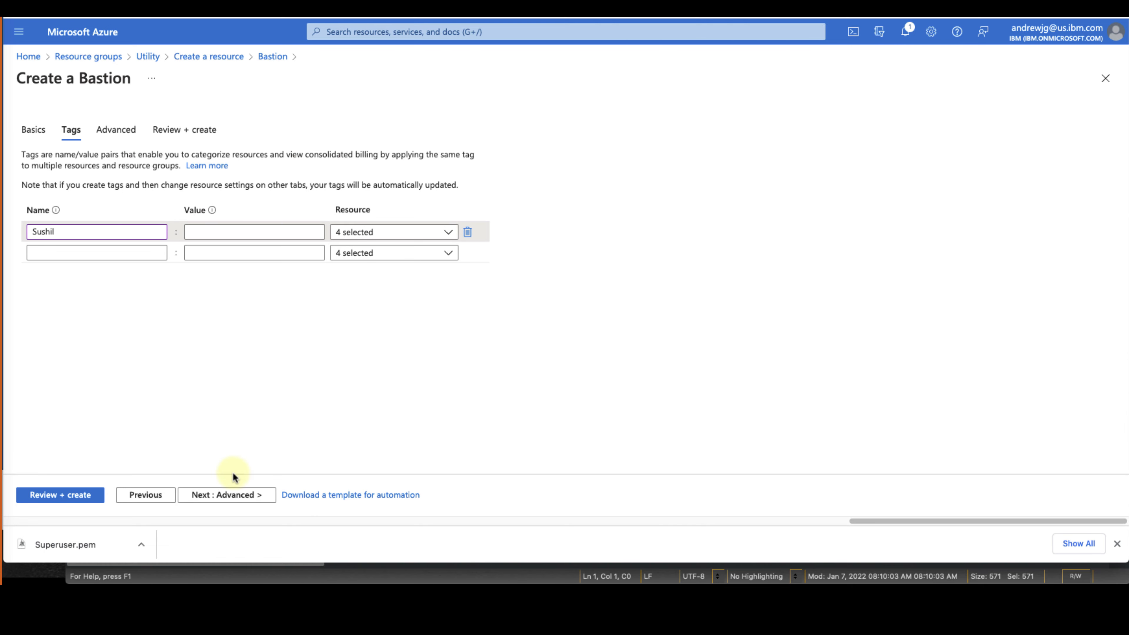
pyautogui.click(242, 497)
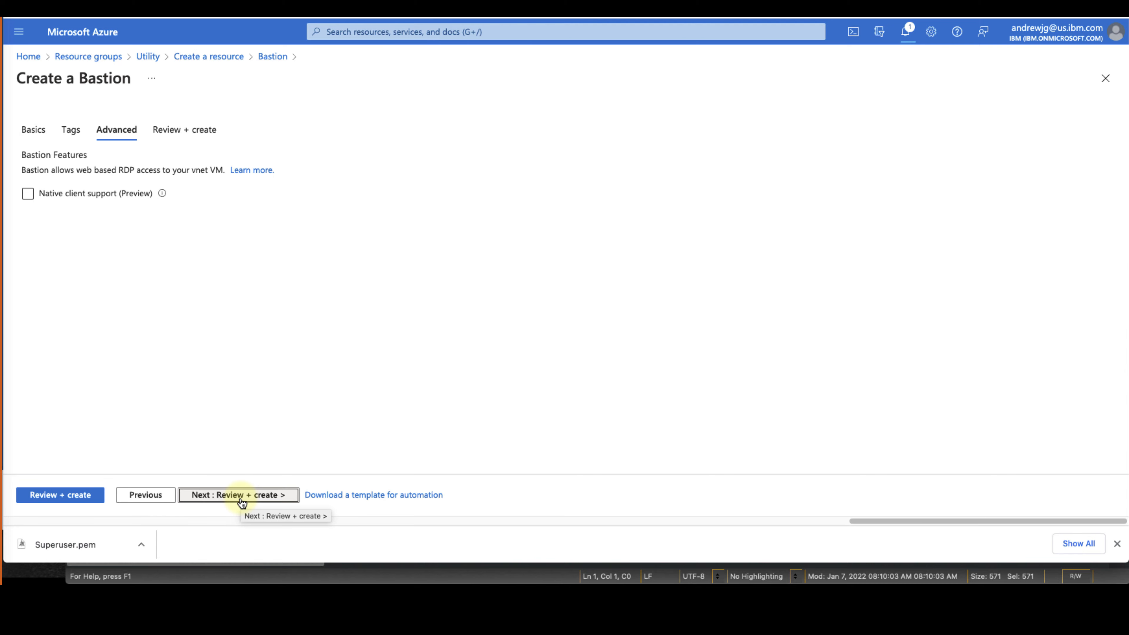
pyautogui.click(243, 501)
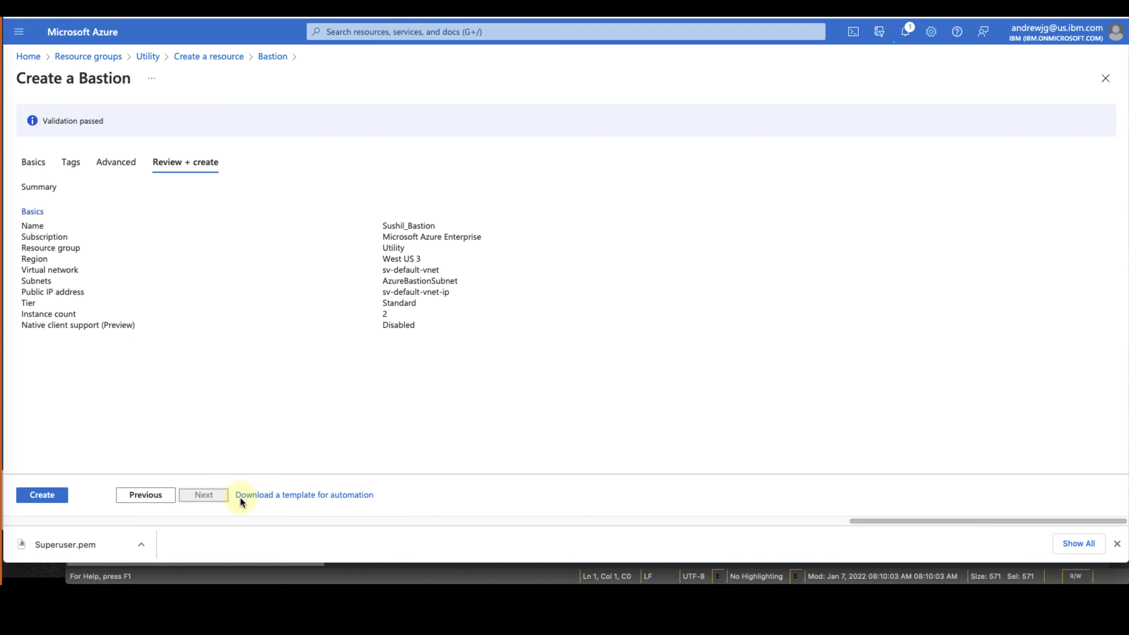
pyautogui.click(29, 494)
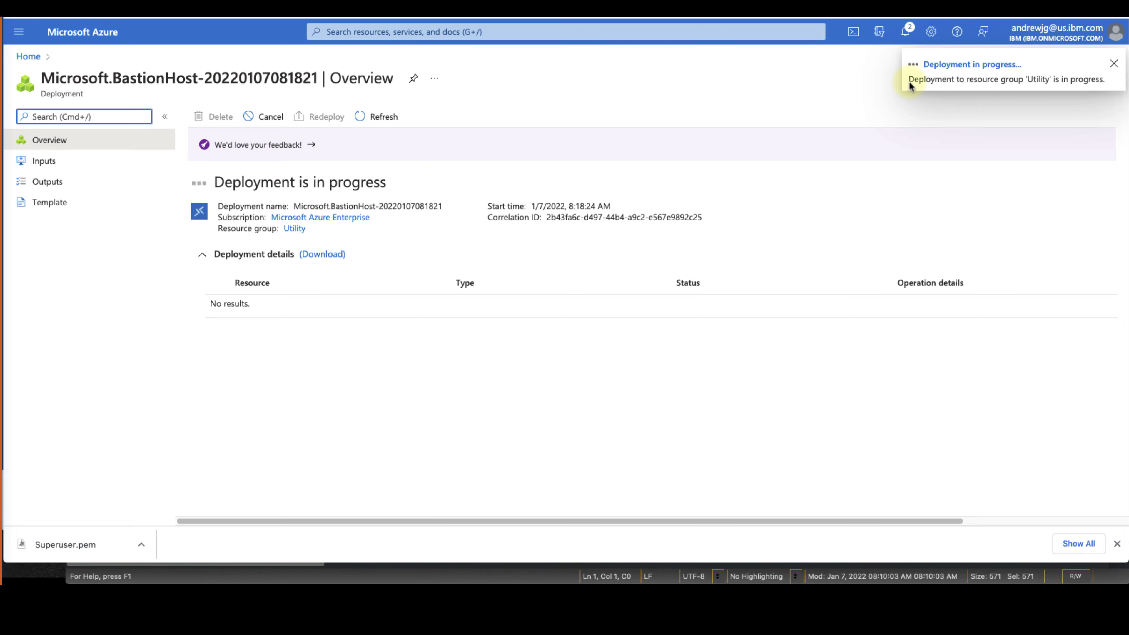
# Check the in-progress Bastion deployment, then the West-SV4PC group's Deployments list
pyautogui.click(956, 65)
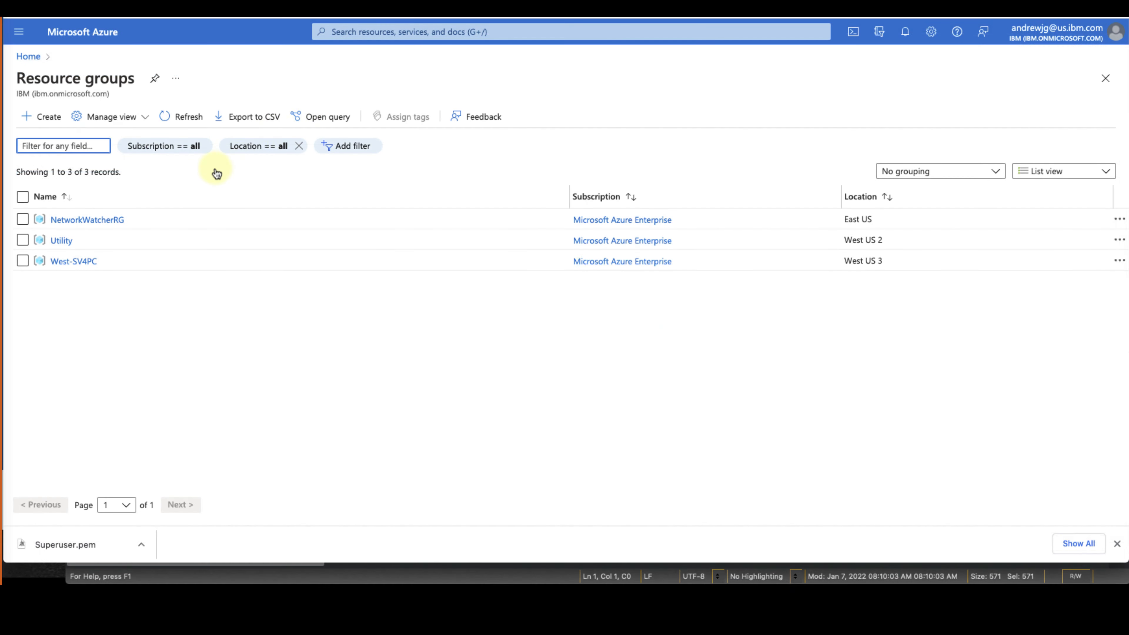
pyautogui.click(76, 262)
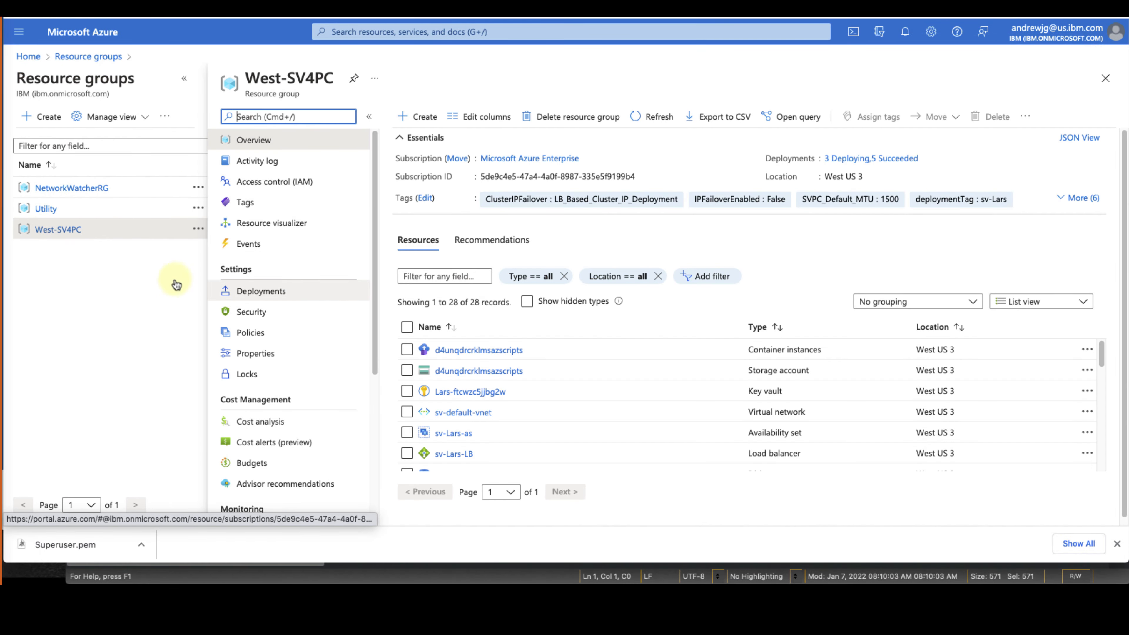
pyautogui.click(251, 291)
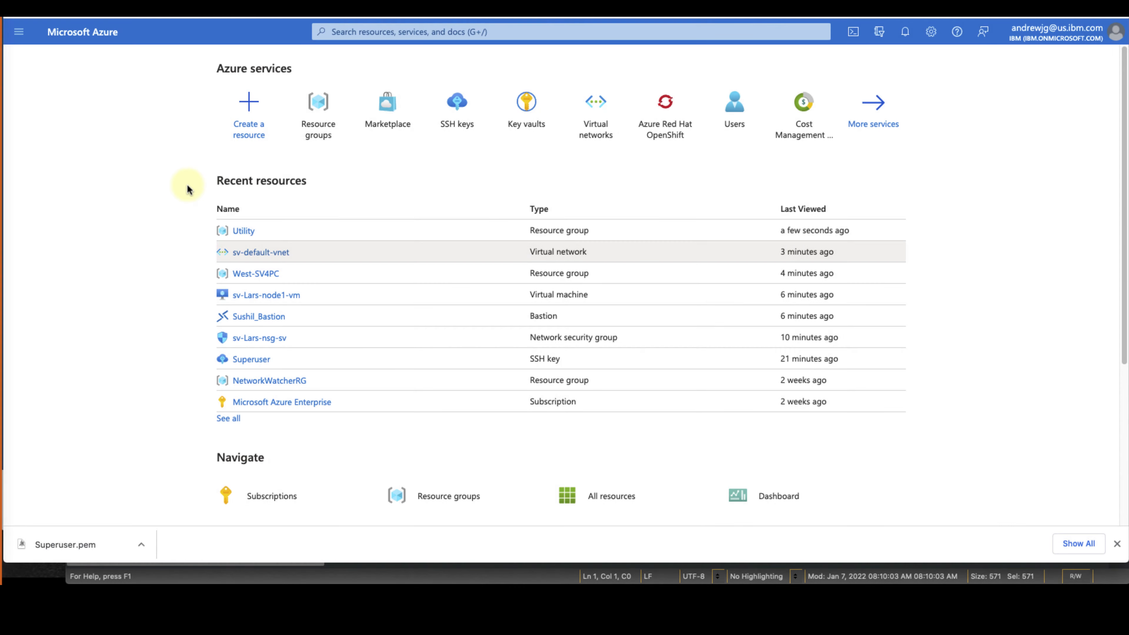
# In Utility, start a Windows Server 2019 Datacenter VM named AndrewWIN2k19 in (US) West US 3
pyautogui.click(244, 230)
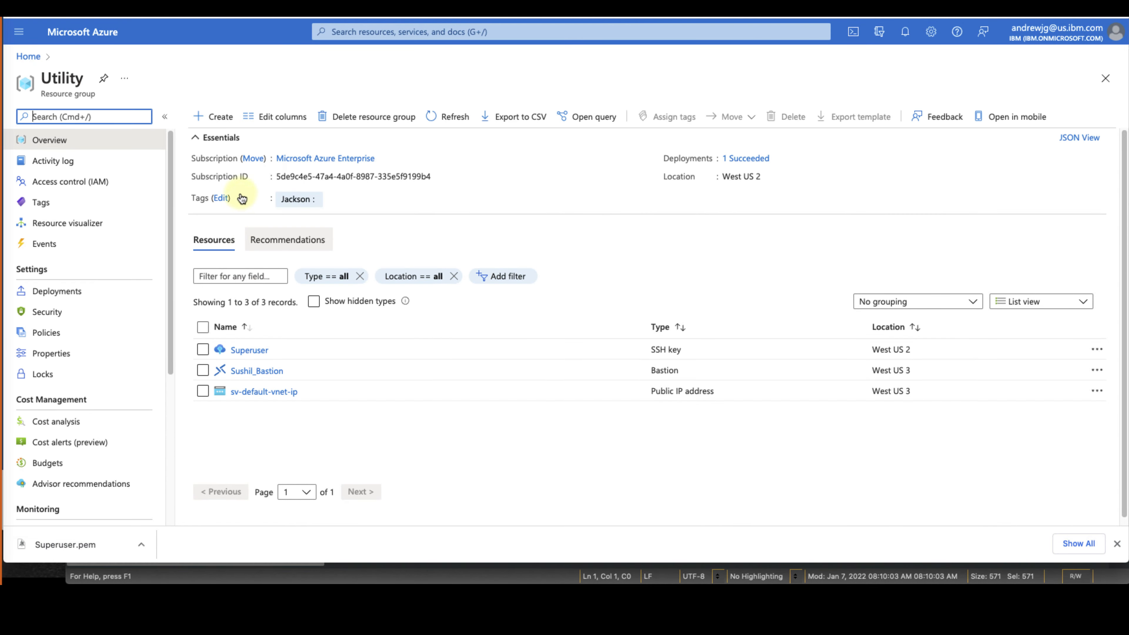
pyautogui.click(228, 127)
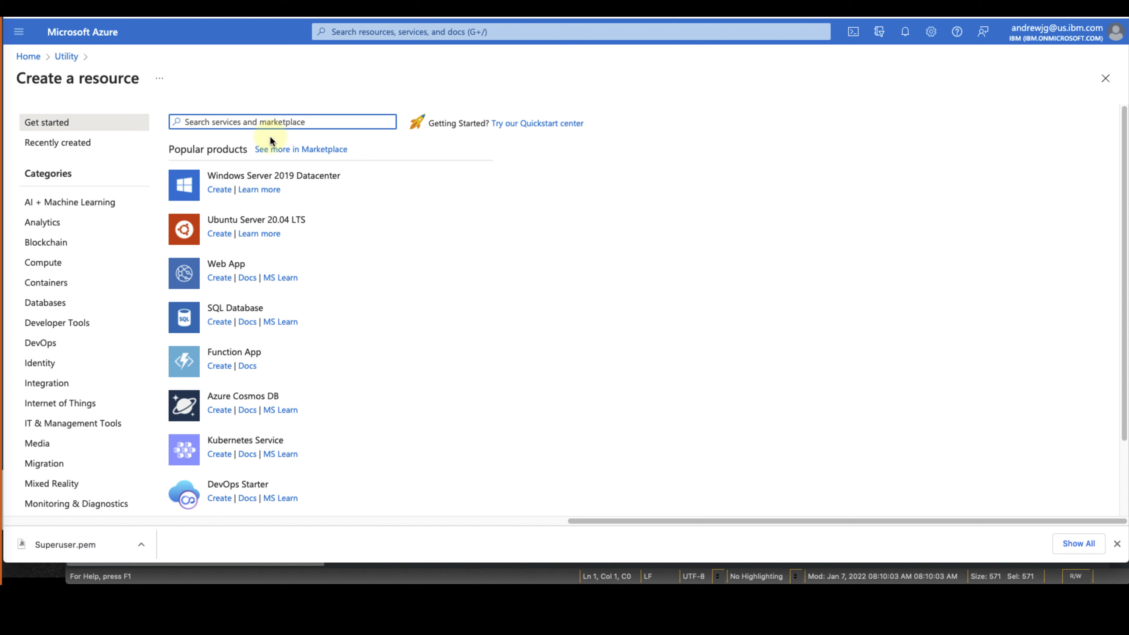
pyautogui.click(219, 190)
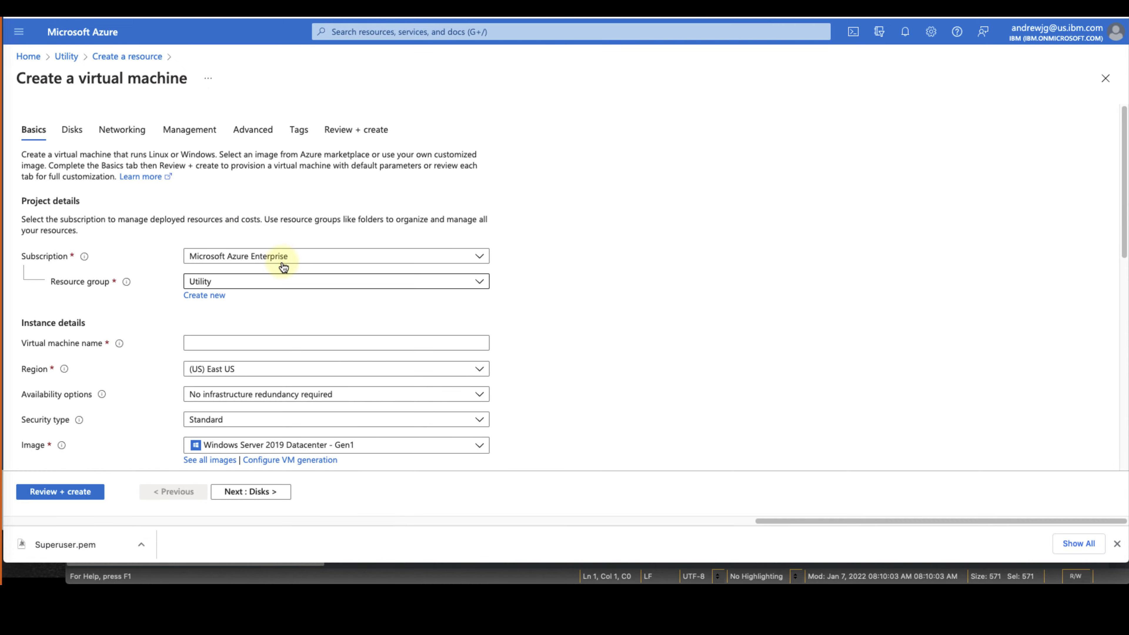
pyautogui.click(265, 336)
pyautogui.write('Andrew')
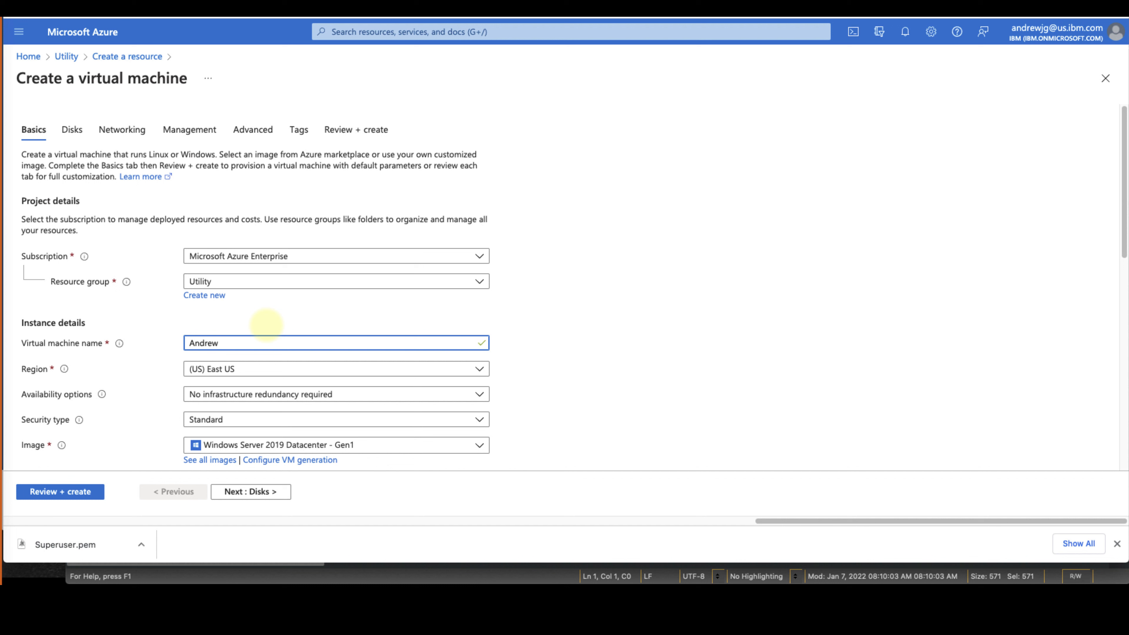
pyautogui.write('WIN2k19')
pyautogui.click(252, 368)
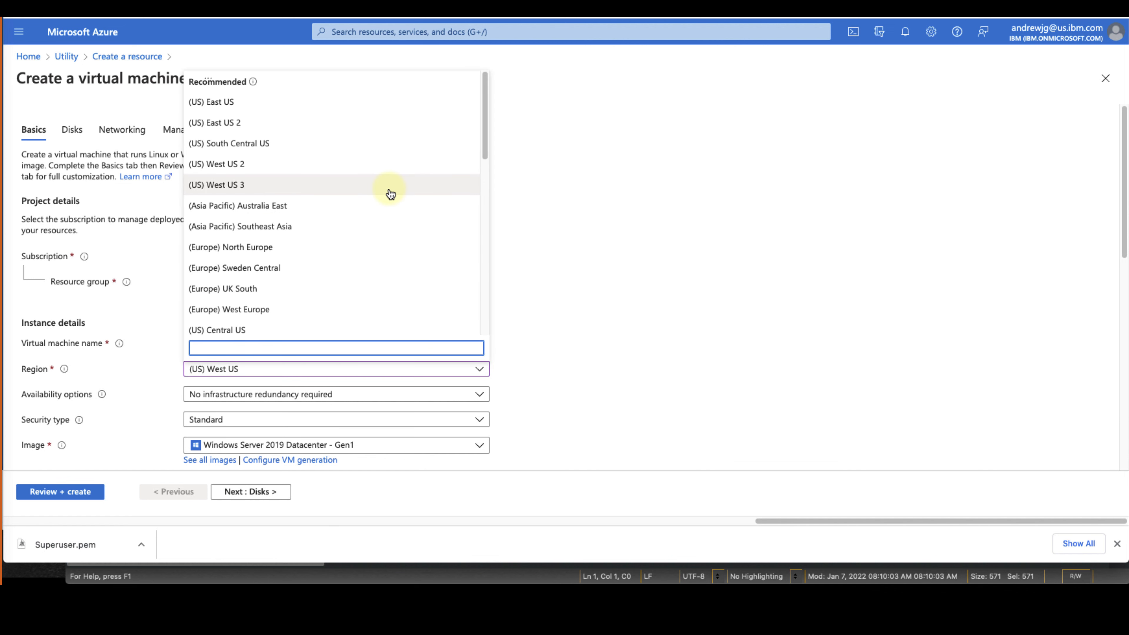
pyautogui.click(390, 192)
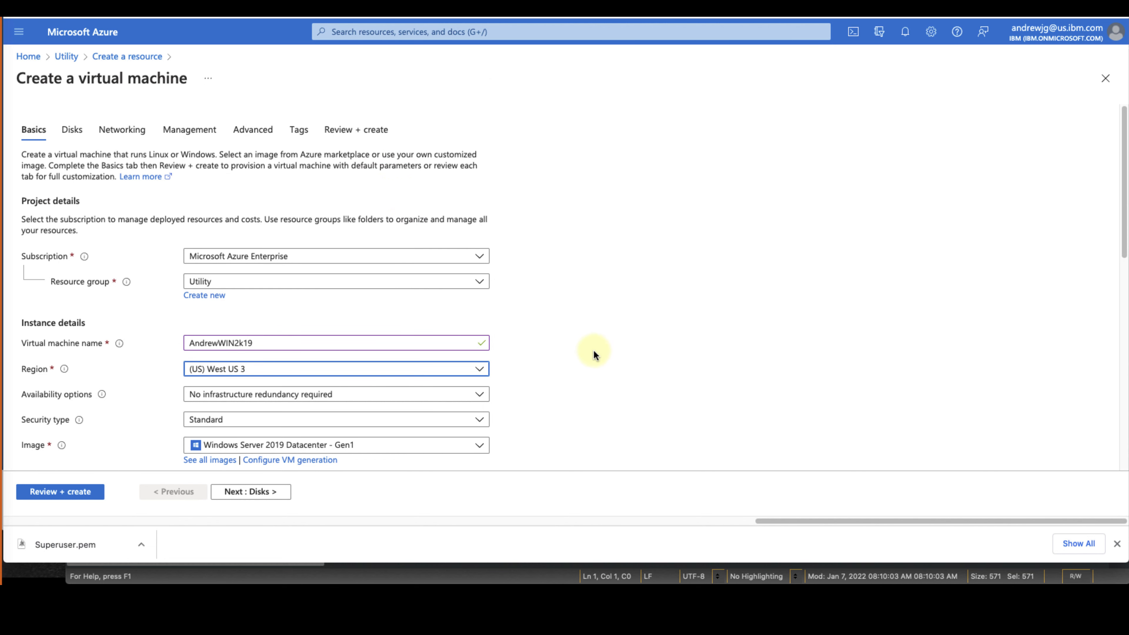
pyautogui.scroll(-2, 594, 352)
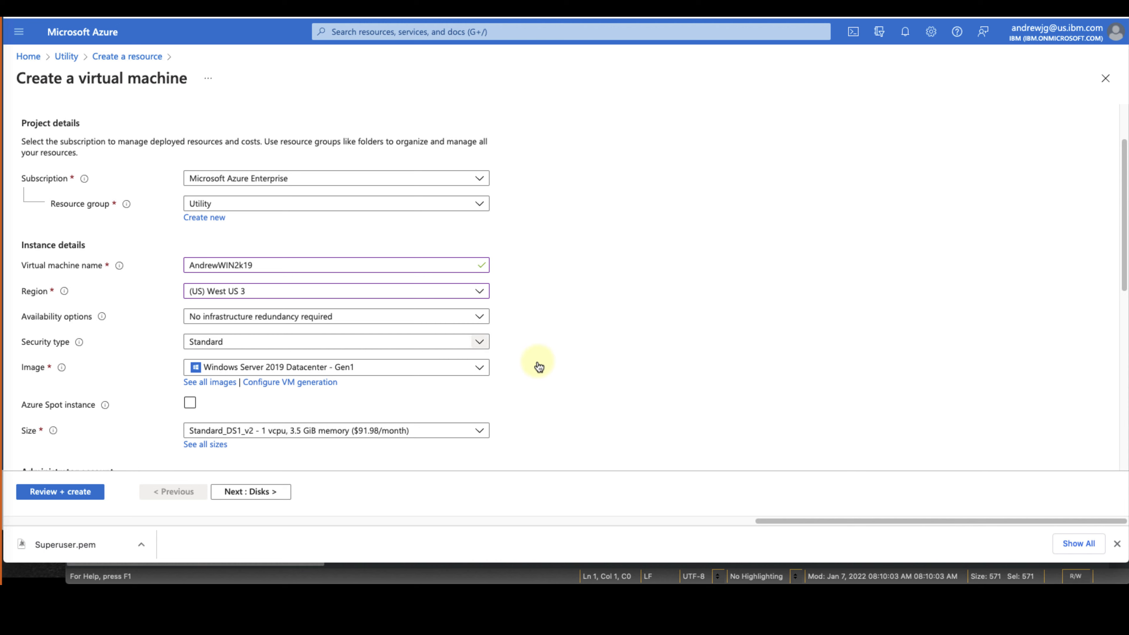
# Switch the VM image to Windows Server 2019 Datacenter - Gen2
pyautogui.click(480, 371)
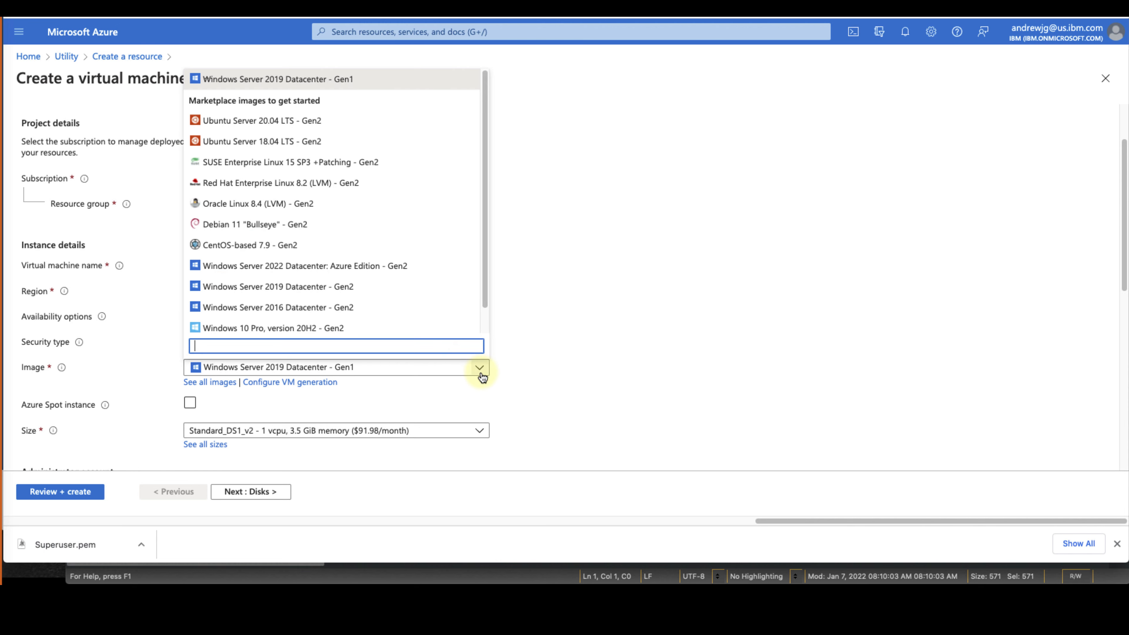
pyautogui.click(433, 288)
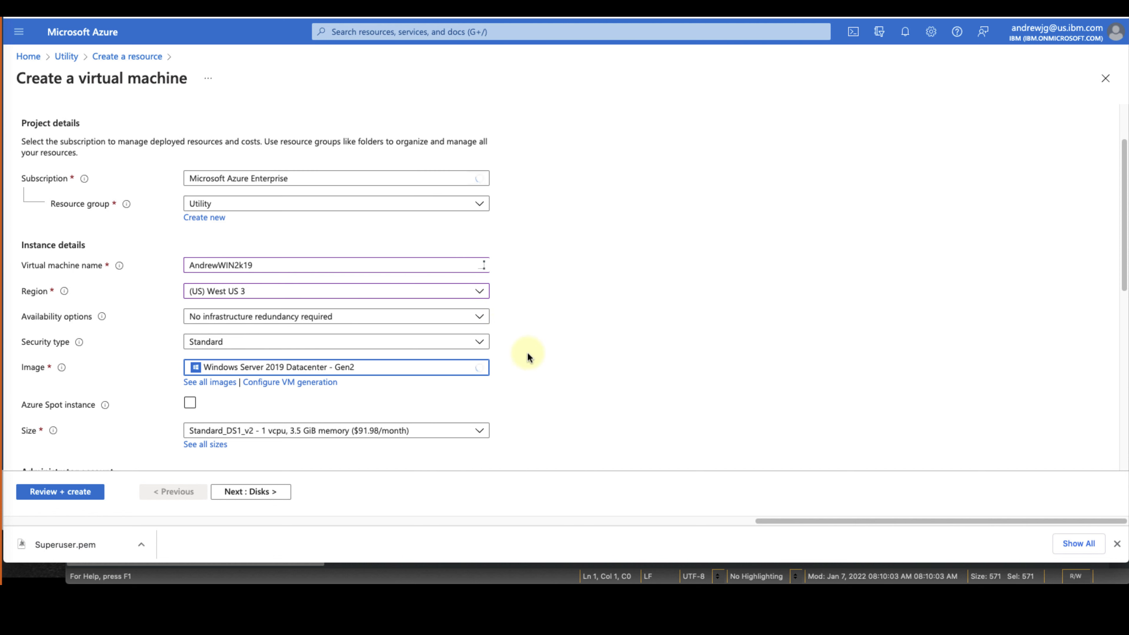
pyautogui.click(570, 383)
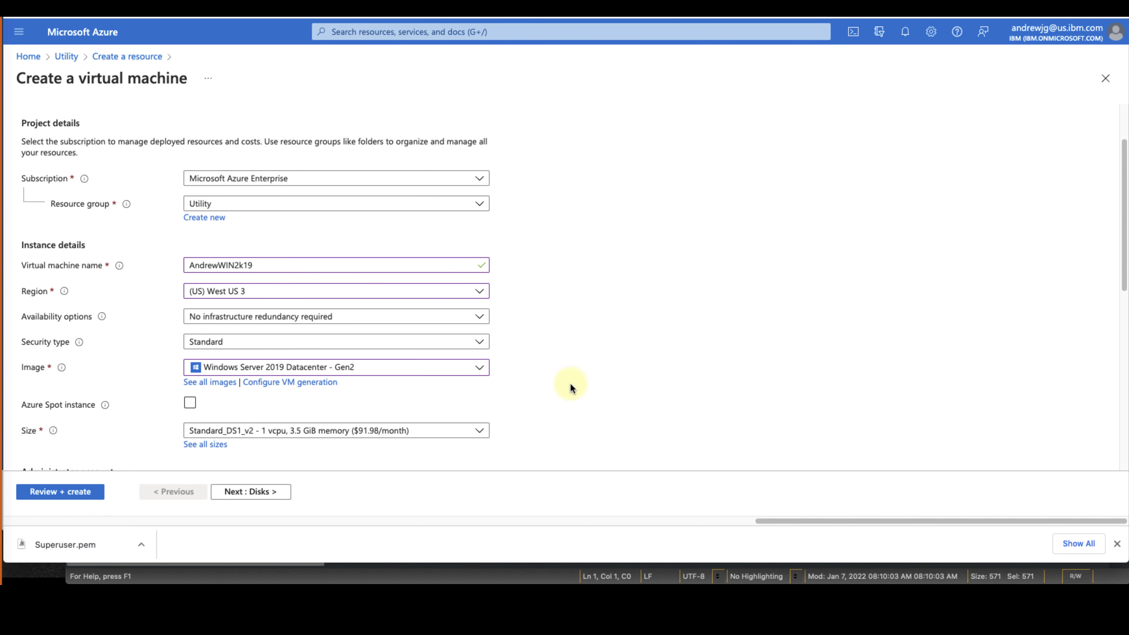
pyautogui.scroll(-5, 570, 383)
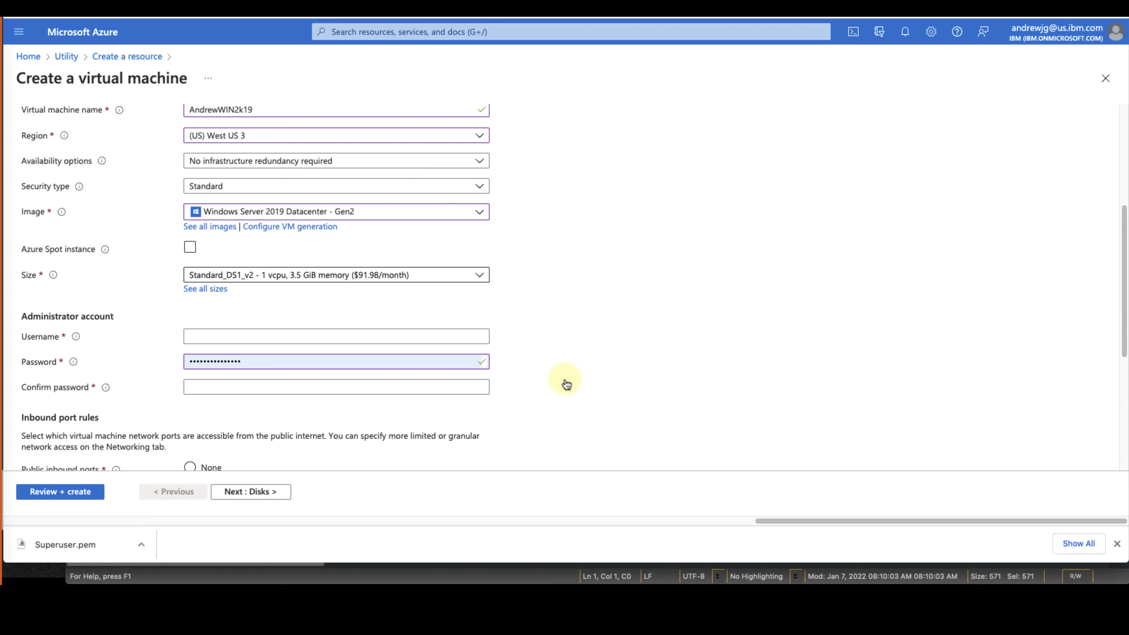
# Pick Standard_B2ms from the full list of VM sizes
pyautogui.click(447, 281)
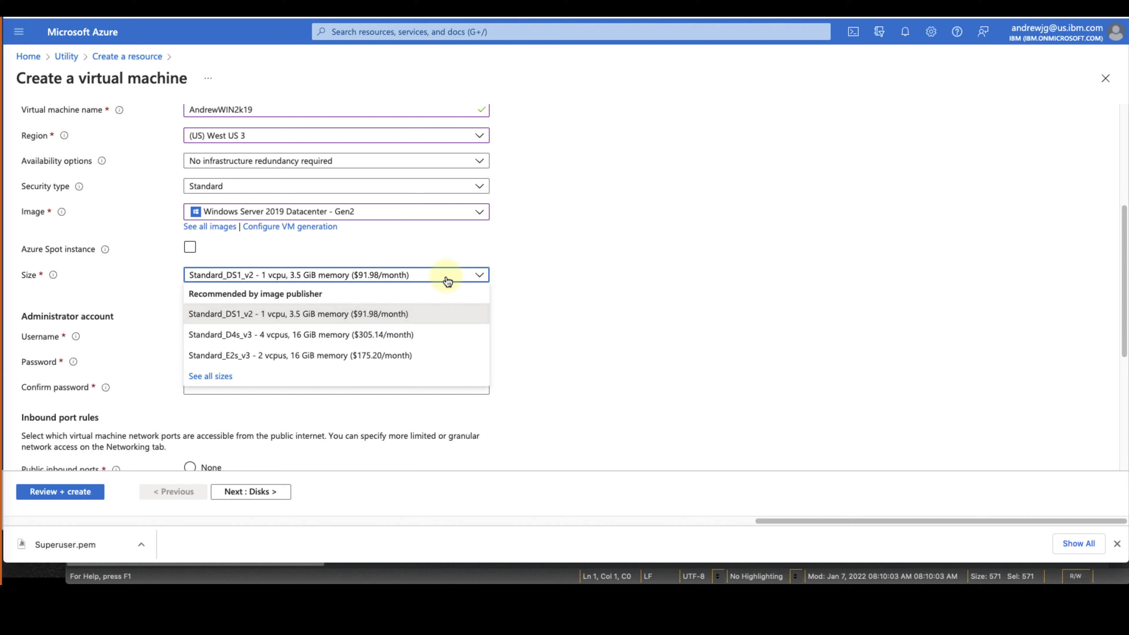
pyautogui.click(210, 376)
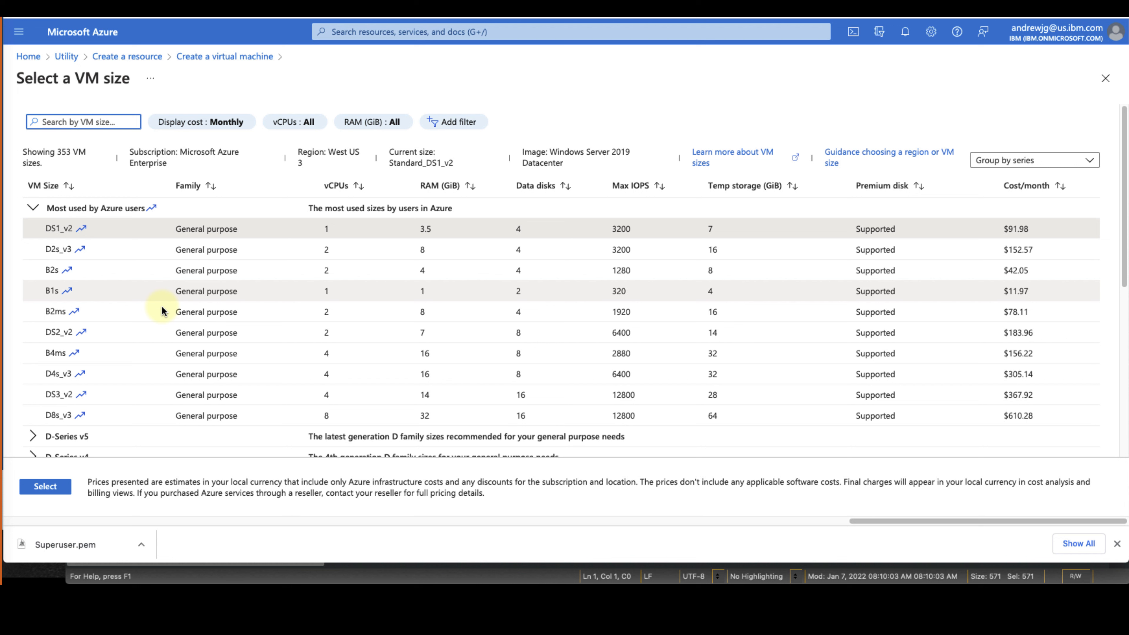
pyautogui.click(132, 311)
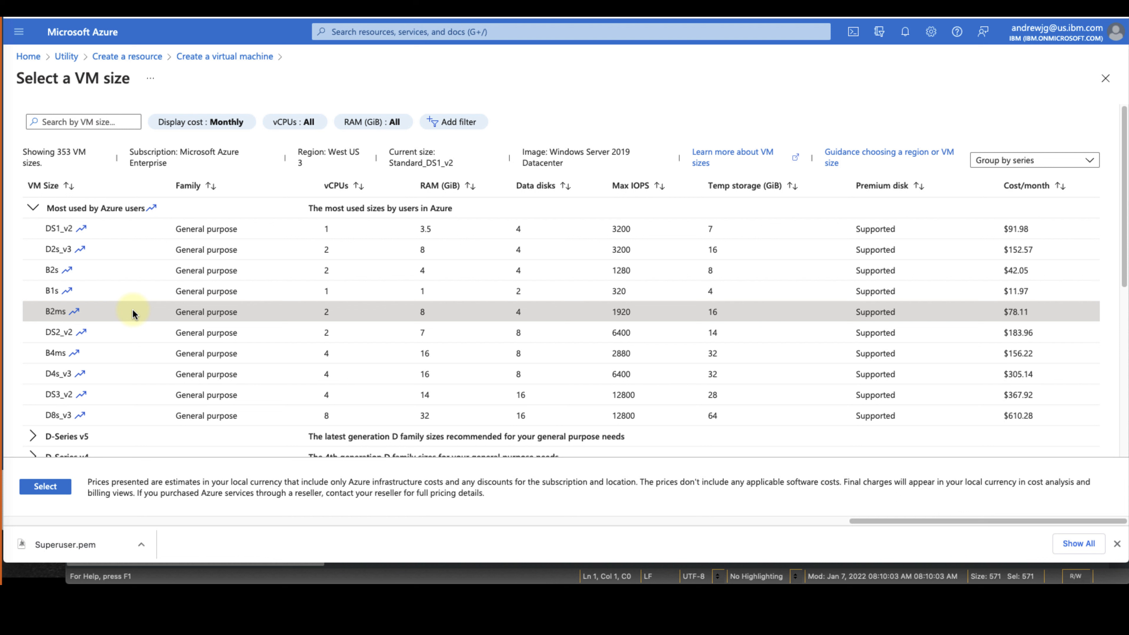
pyautogui.click(46, 487)
# Enter Superuser as admin username and paste the saved password into the Password field
pyautogui.click(1117, 544)
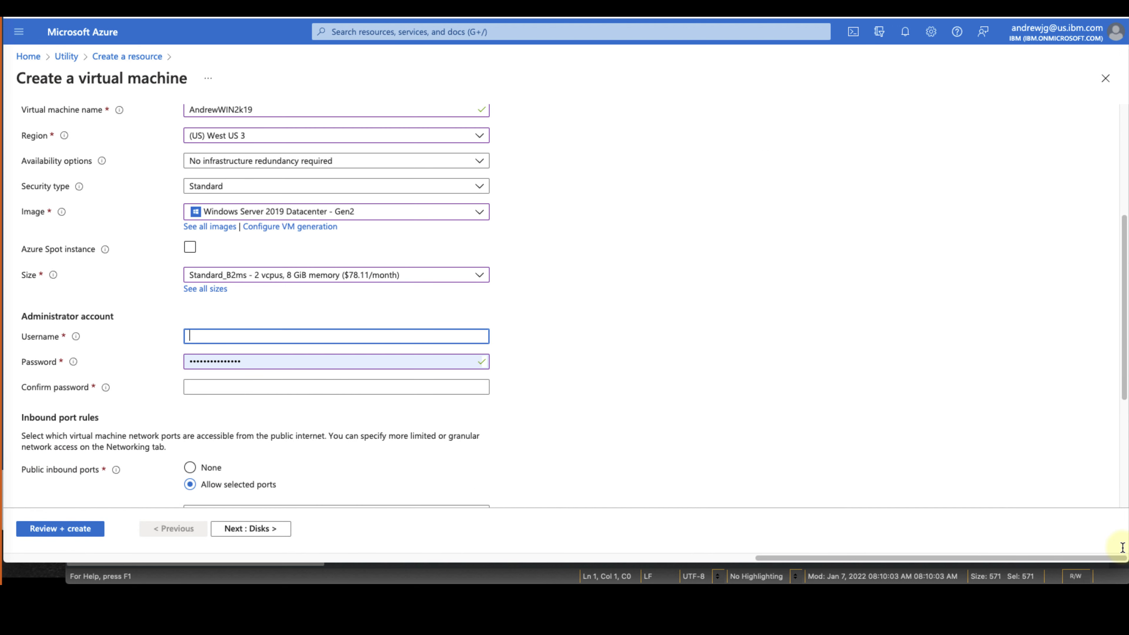
pyautogui.write('Superuser')
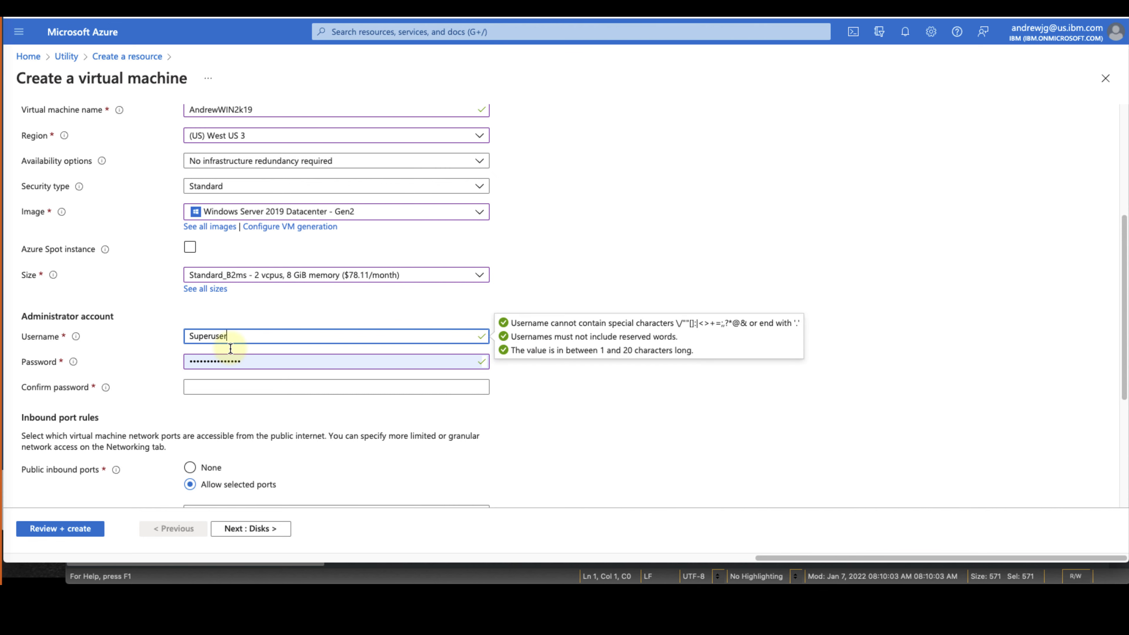
pyautogui.press('super+Tab')
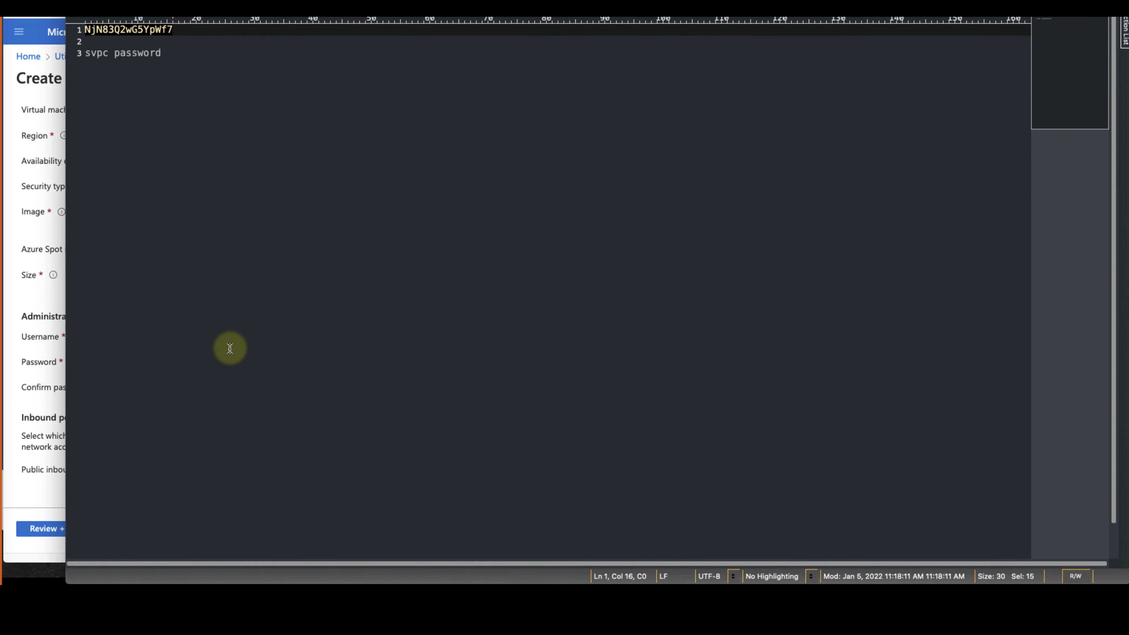
pyautogui.doubleClick(132, 31)
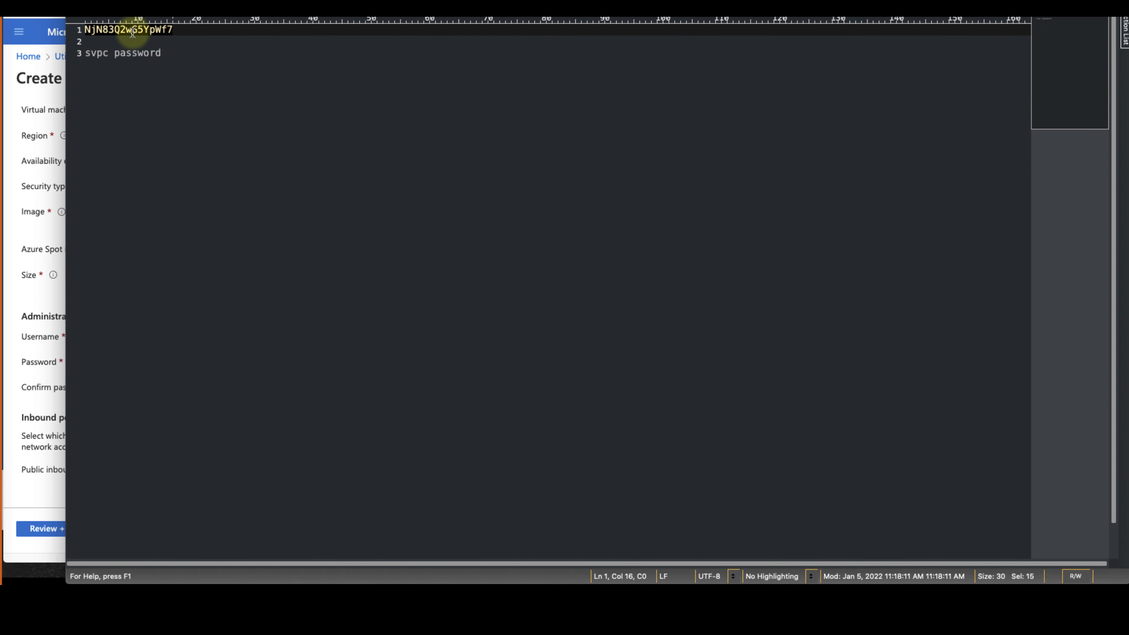
pyautogui.hotkey('ctrl', 'c')
pyautogui.press('super+Tab')
pyautogui.hotkey('ctrl', 'v')
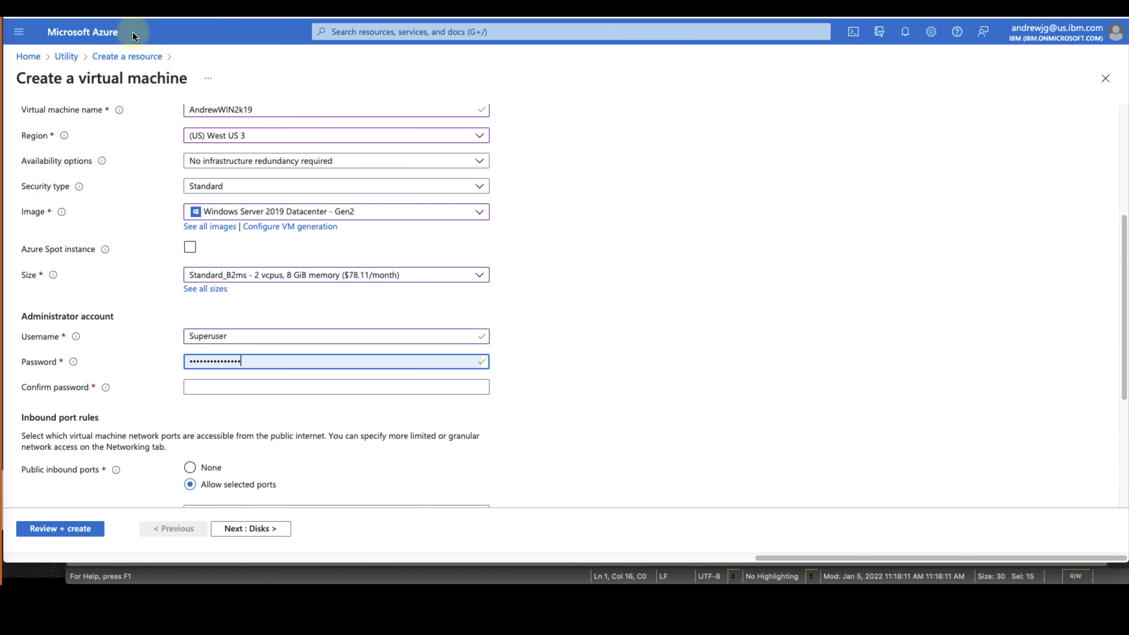
# Paste the same password into the Confirm password field
pyautogui.doubleClick(263, 364)
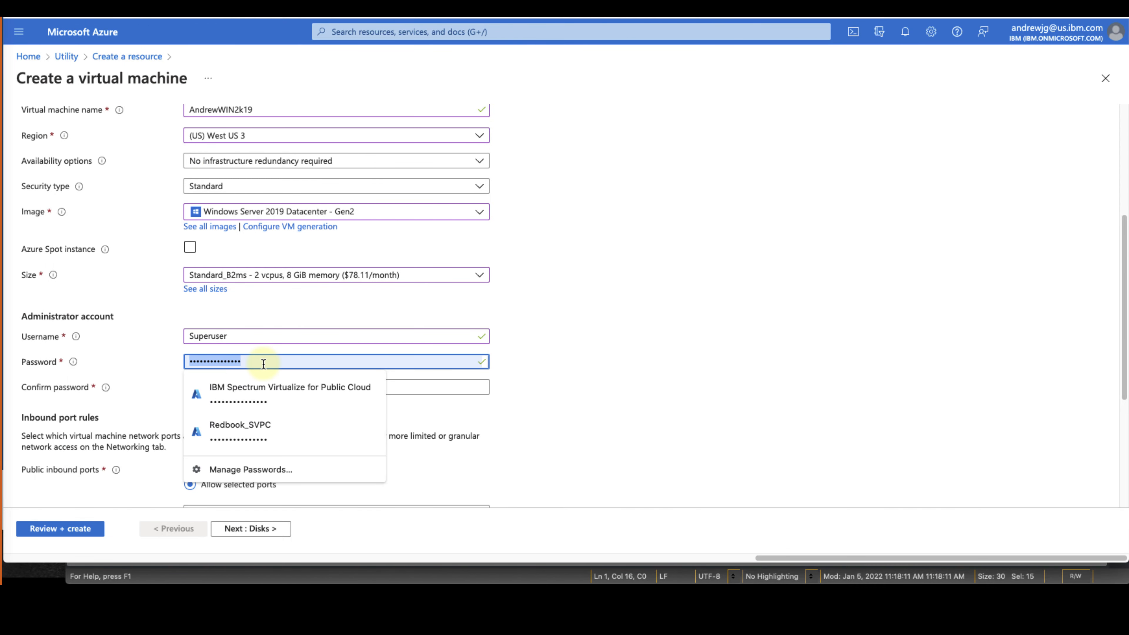
pyautogui.click(264, 364)
pyautogui.click(254, 386)
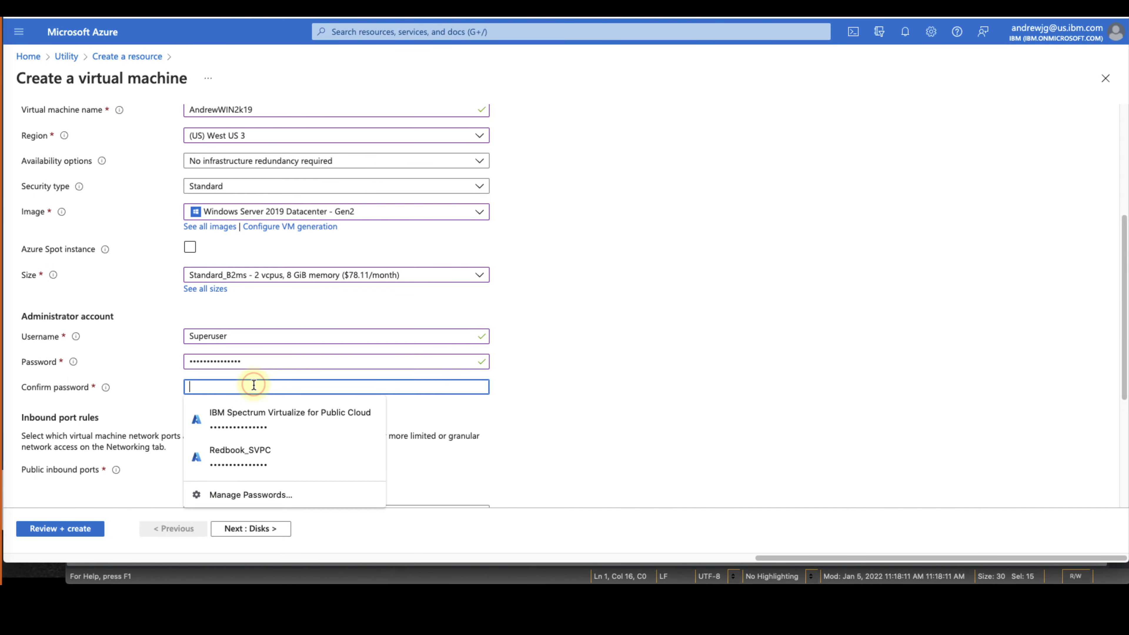
pyautogui.hotkey('ctrl', 'v')
pyautogui.click(533, 404)
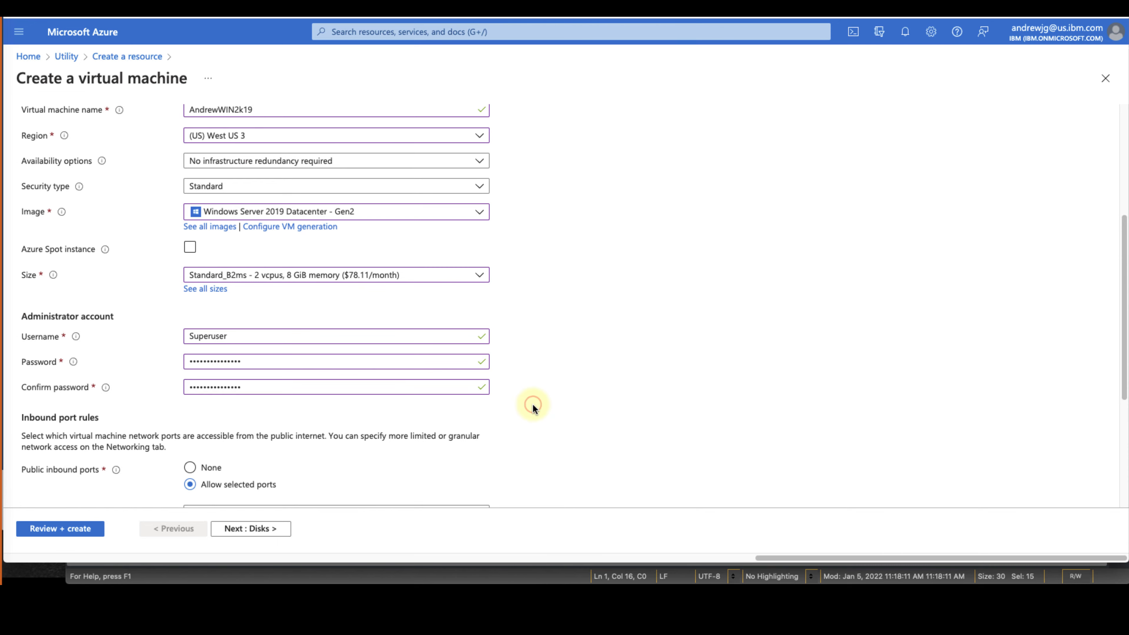
pyautogui.scroll(-3, 533, 405)
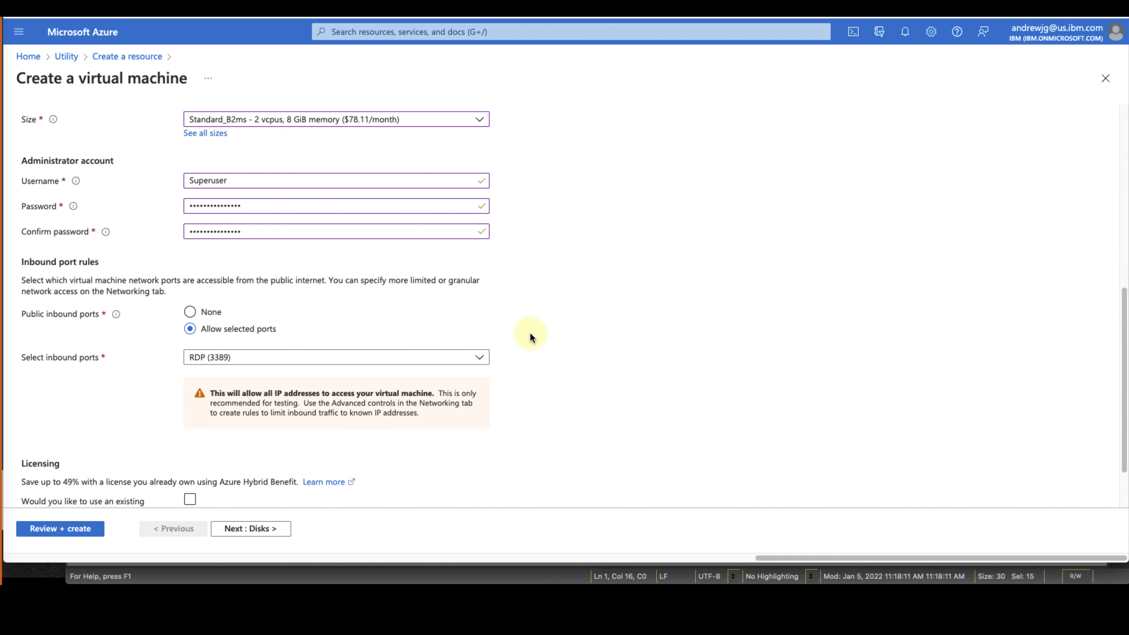
# Add HTTP (80) to the allowed public inbound ports alongside RDP (3389)
pyautogui.scroll(-2, 531, 332)
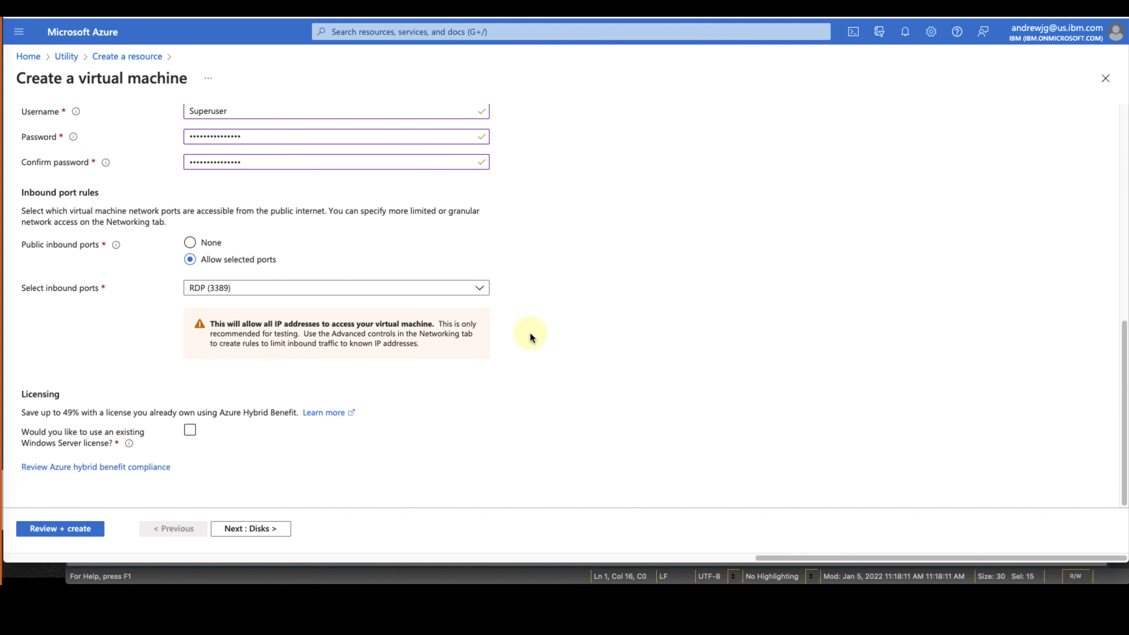
pyautogui.click(480, 290)
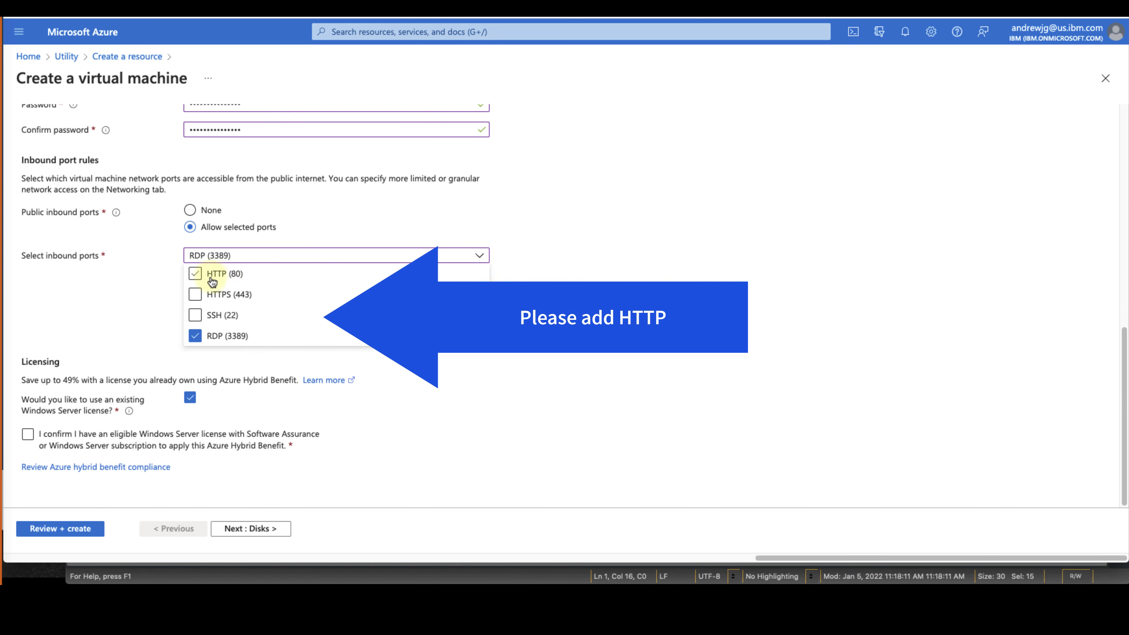
pyautogui.click(197, 275)
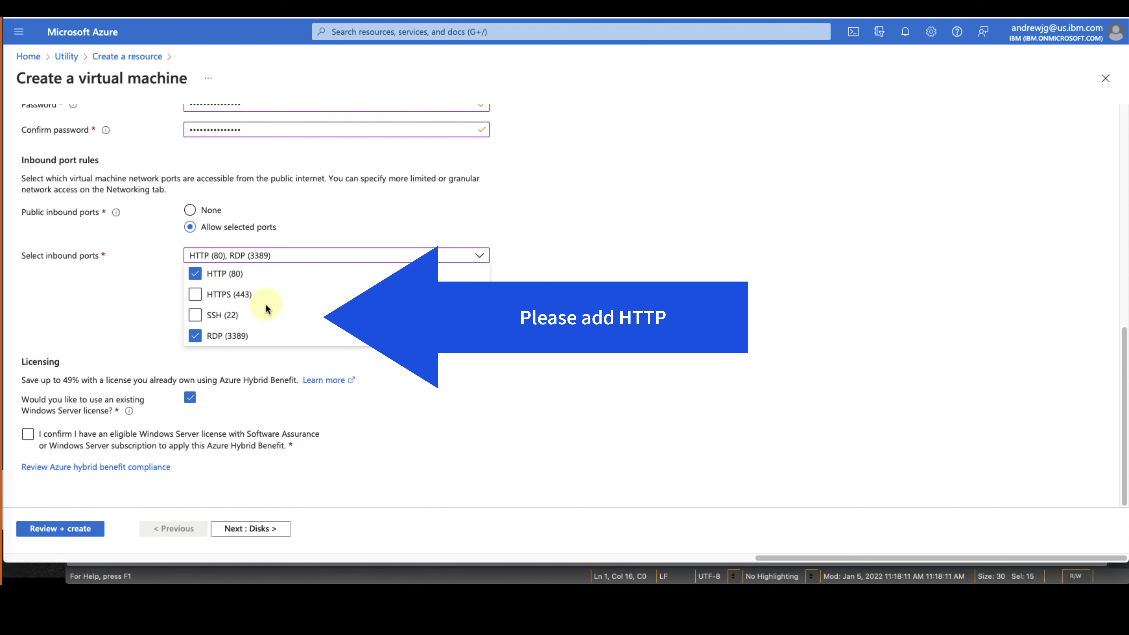
pyautogui.click(363, 345)
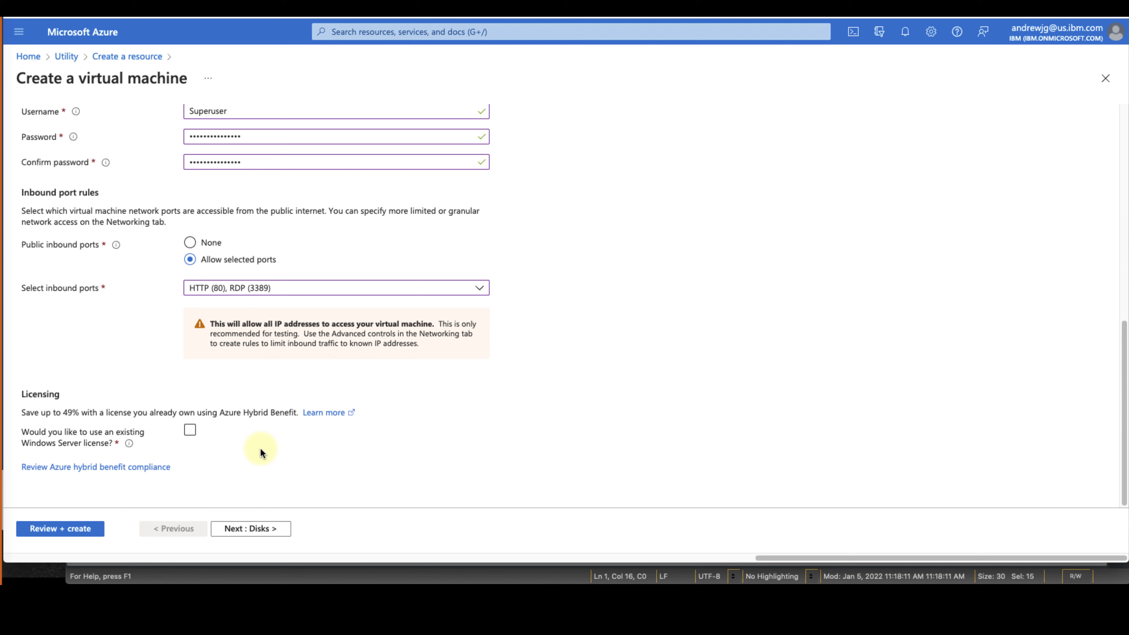
# On the Disks tab, choose Standard SSD as the OS disk type, then proceed to Networking
pyautogui.click(265, 529)
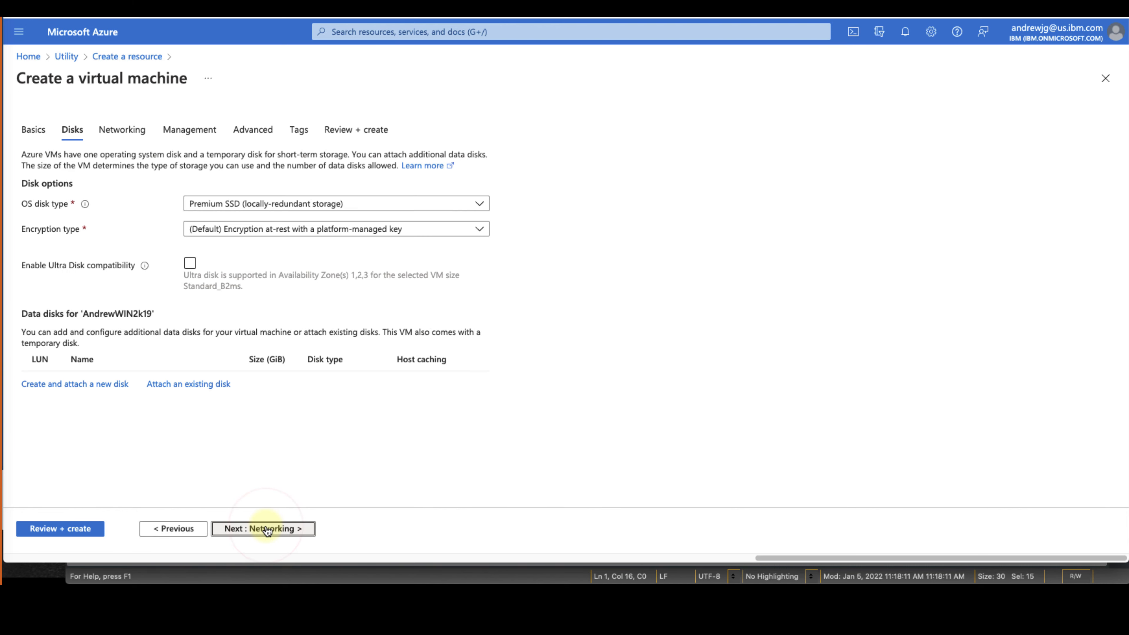
pyautogui.click(426, 208)
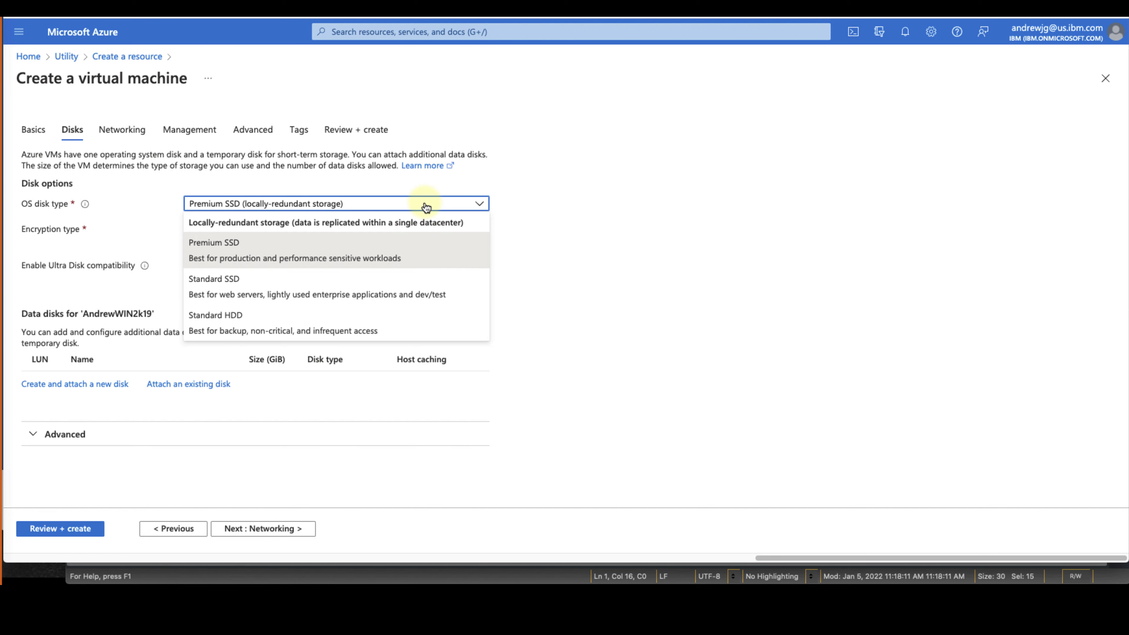
pyautogui.click(435, 289)
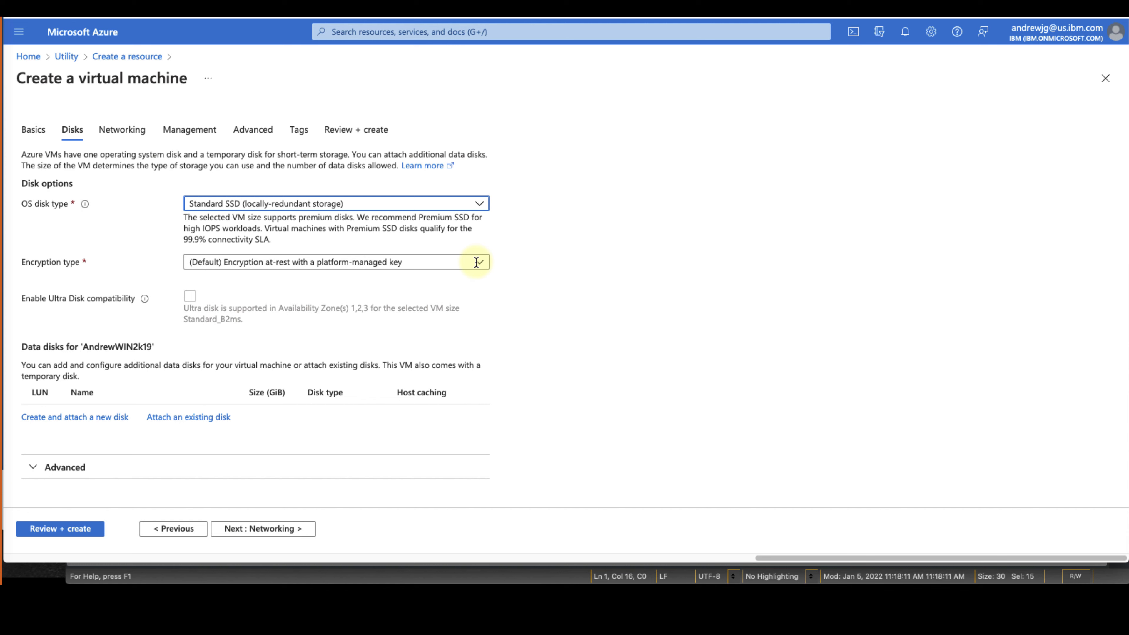
pyautogui.click(233, 530)
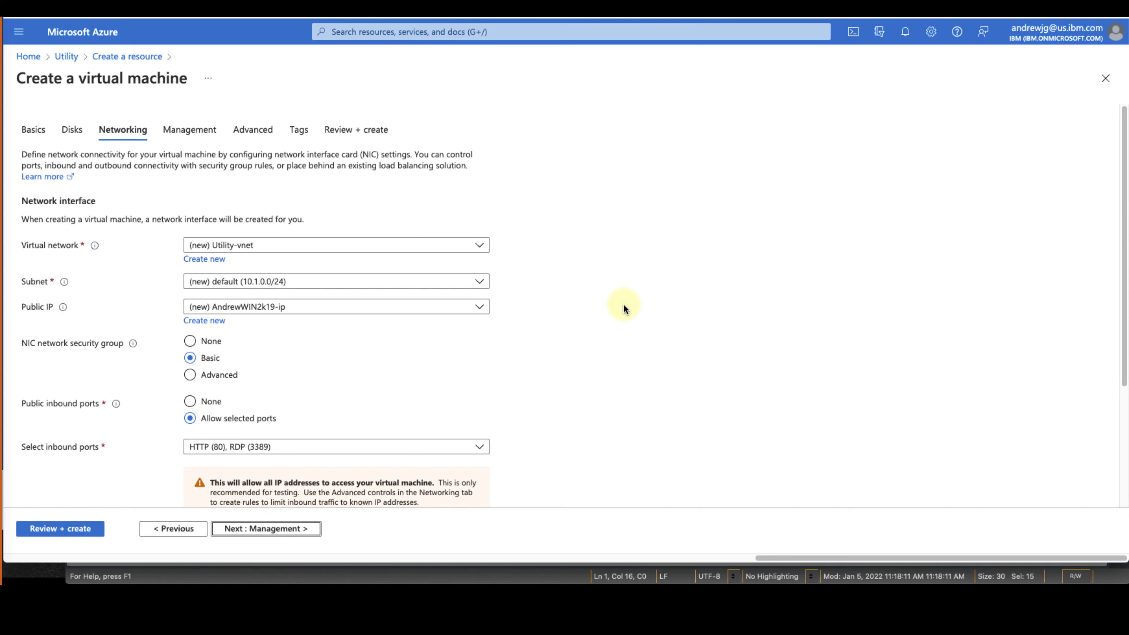
# Set network sv-default-vnet, subnet sv-quorum-subnet (10.0.1.0/27), and public IP None
pyautogui.click(430, 251)
pyautogui.click(397, 328)
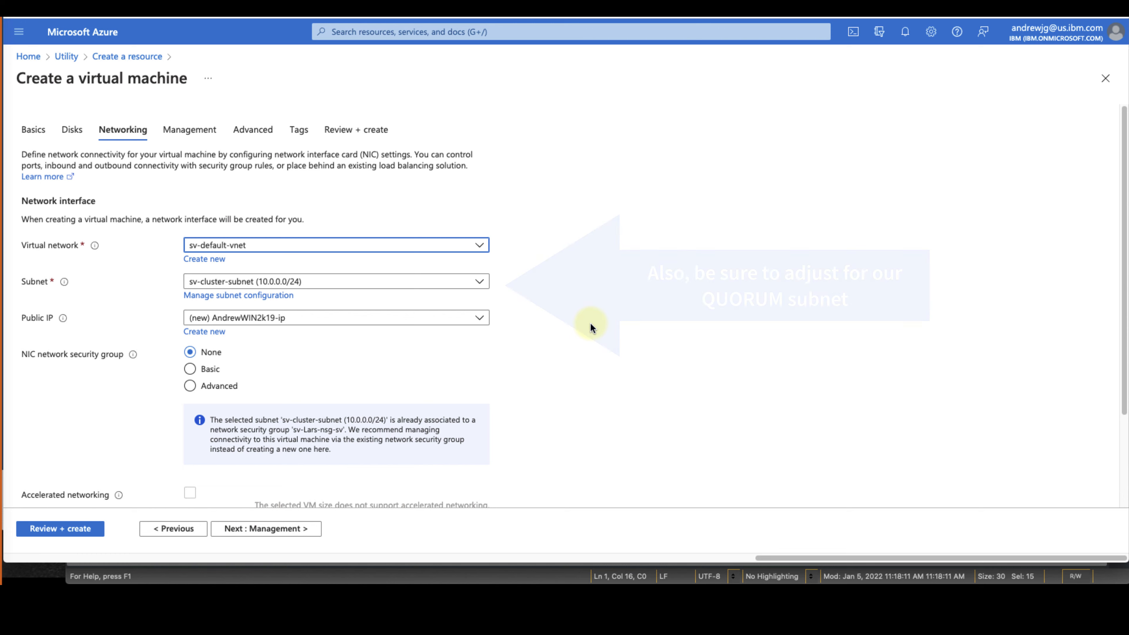
pyautogui.click(479, 282)
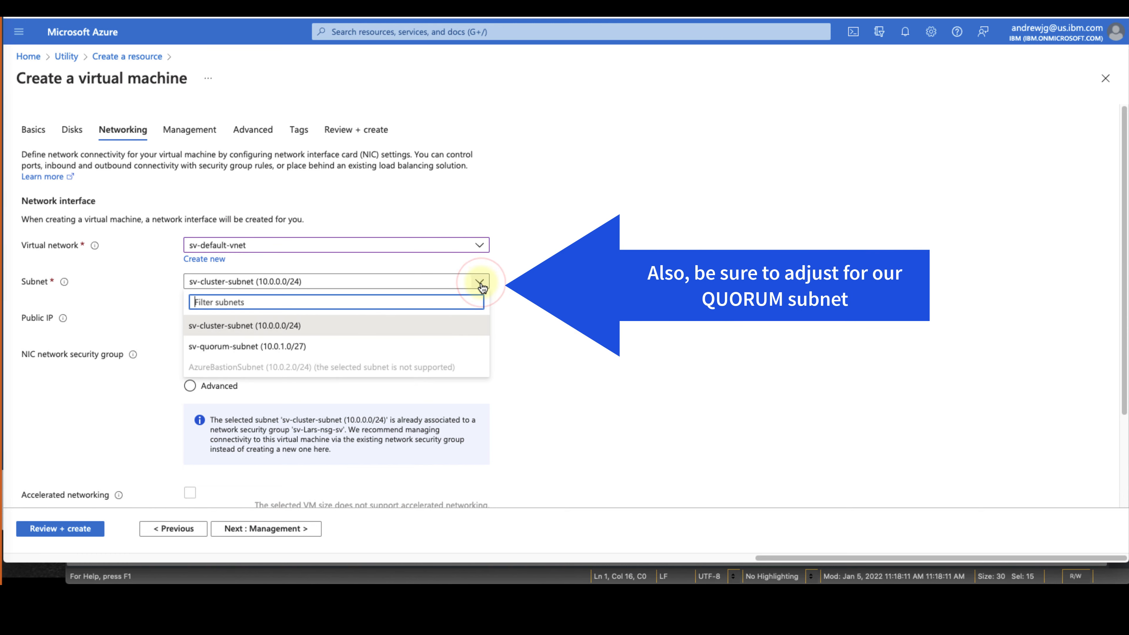
pyautogui.click(445, 349)
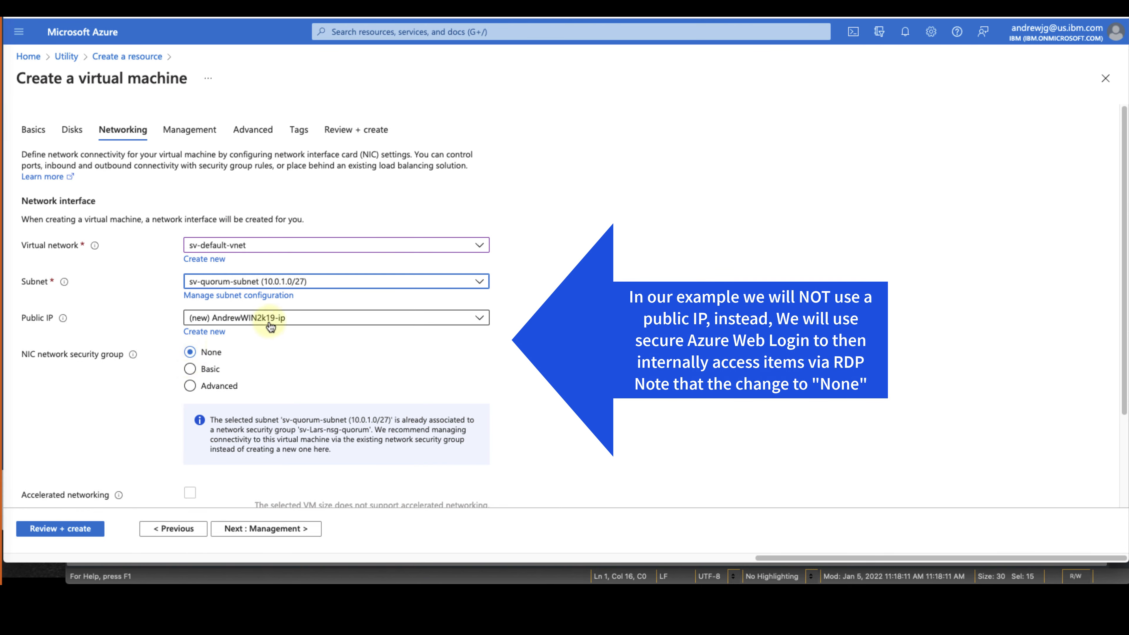
pyautogui.click(282, 317)
pyautogui.click(284, 360)
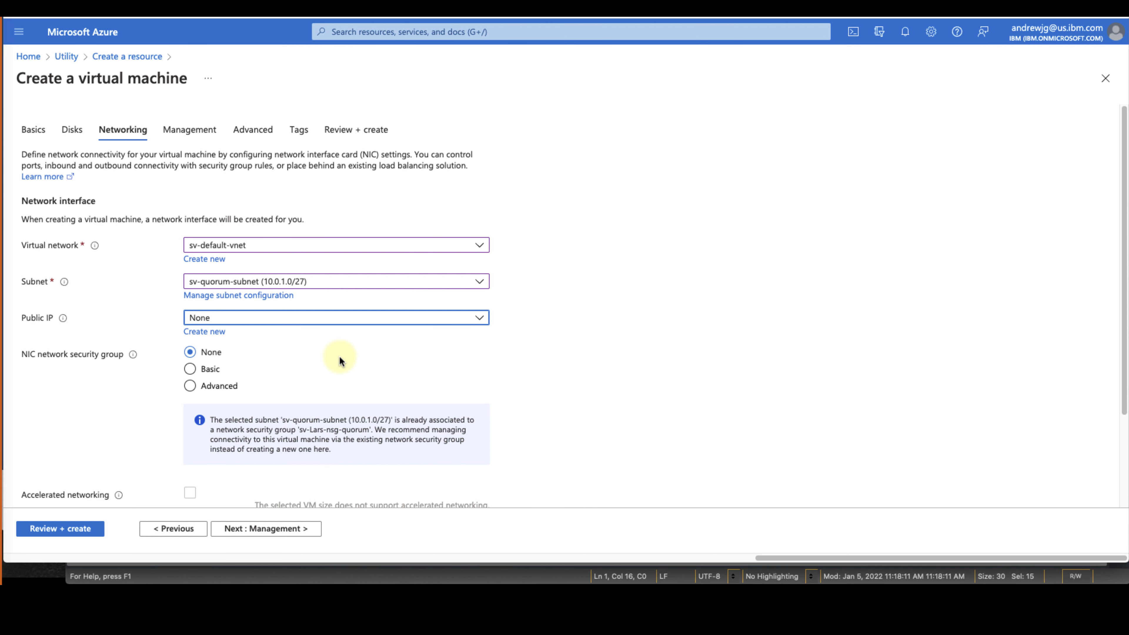
pyautogui.click(391, 363)
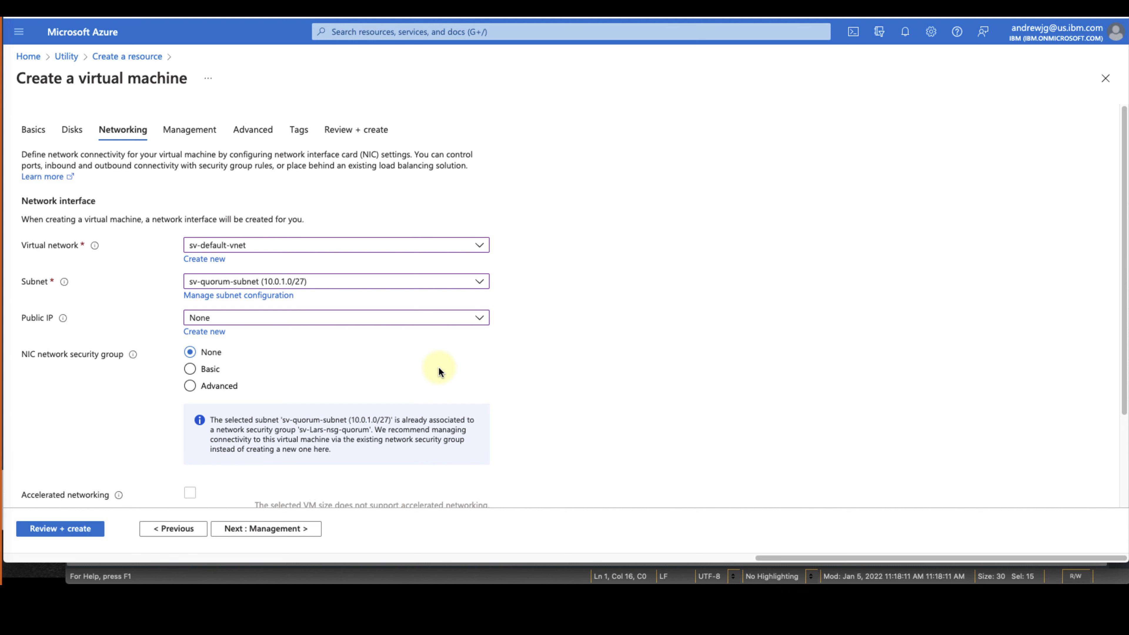
pyautogui.scroll(-3, 438, 367)
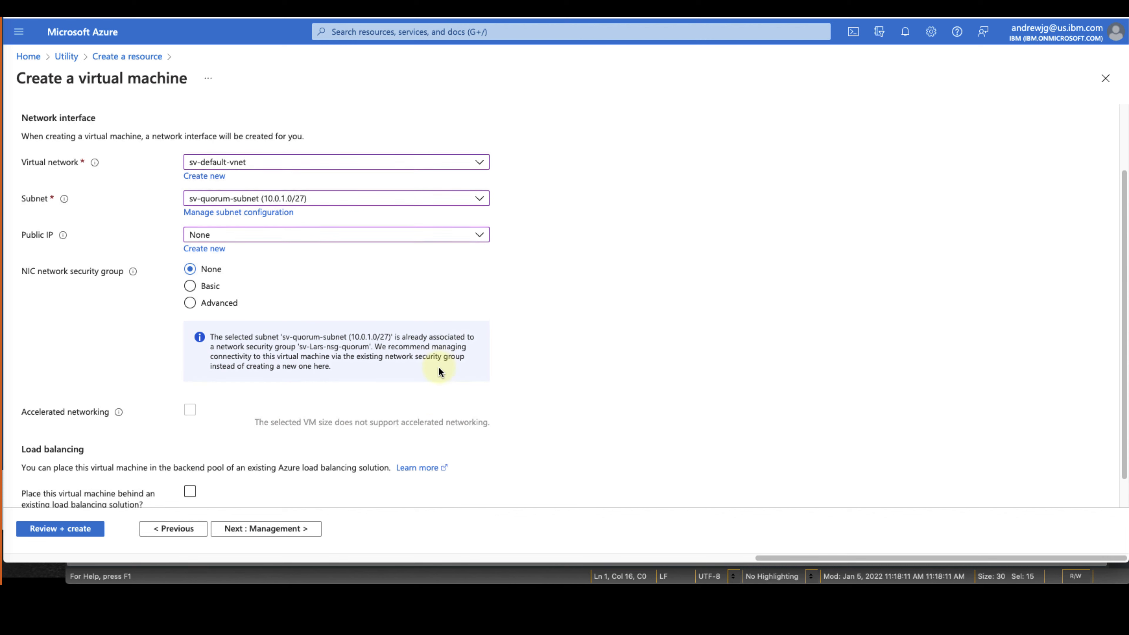
pyautogui.scroll(-2, 439, 372)
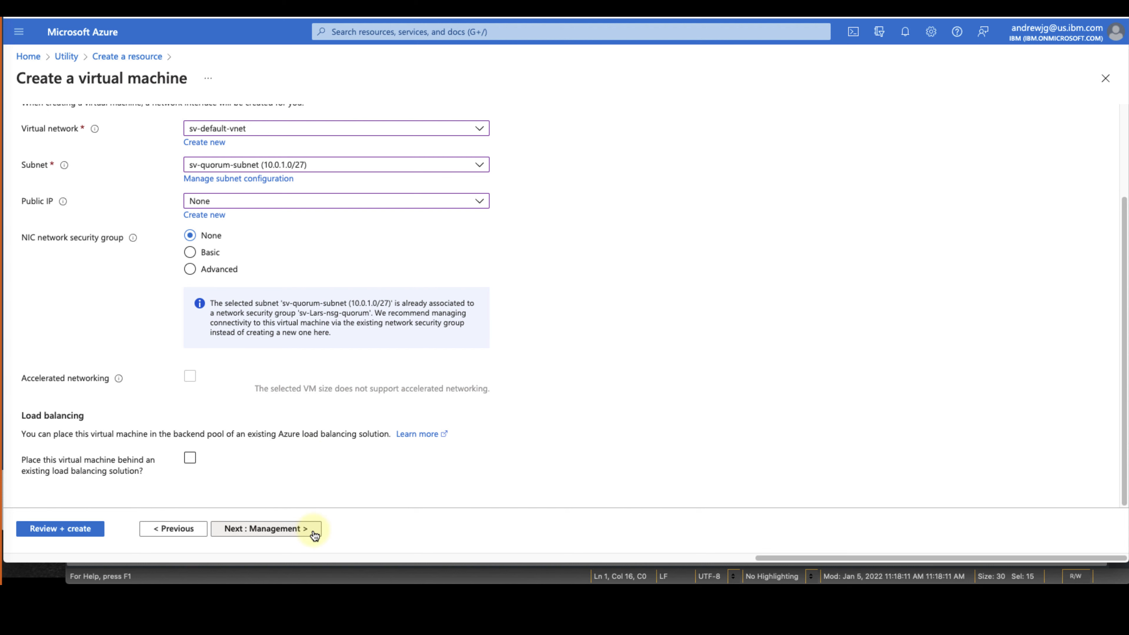
# Go to the Management tab and scroll through its default settings unchanged
pyautogui.click(313, 533)
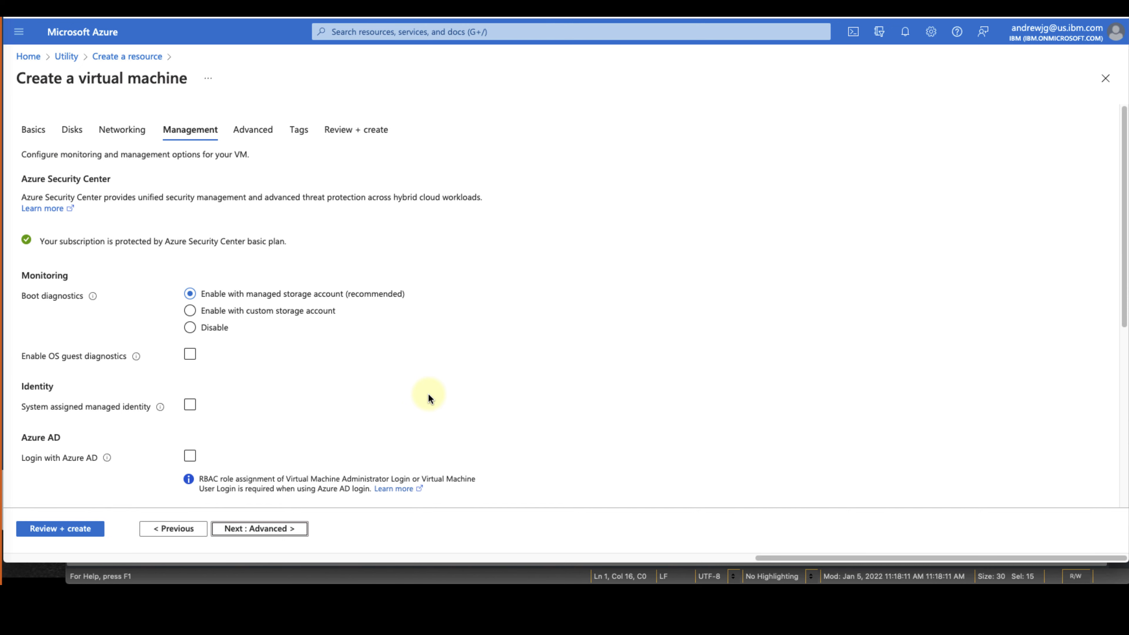
pyautogui.scroll(-3, 427, 394)
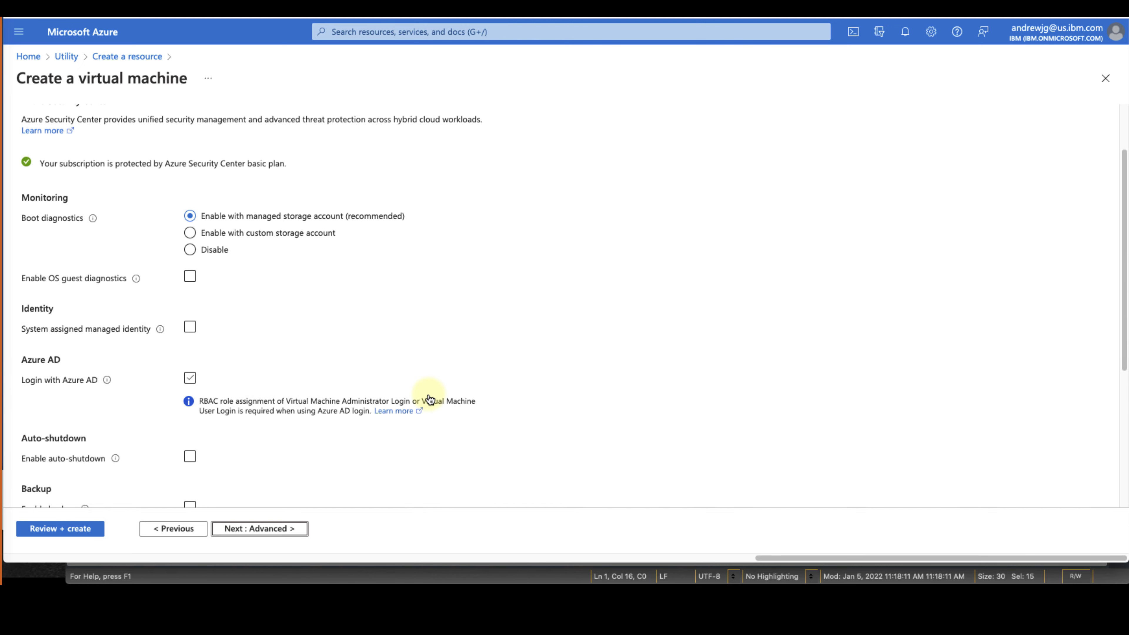
pyautogui.scroll(-3, 429, 398)
pyautogui.scroll(-6, 429, 398)
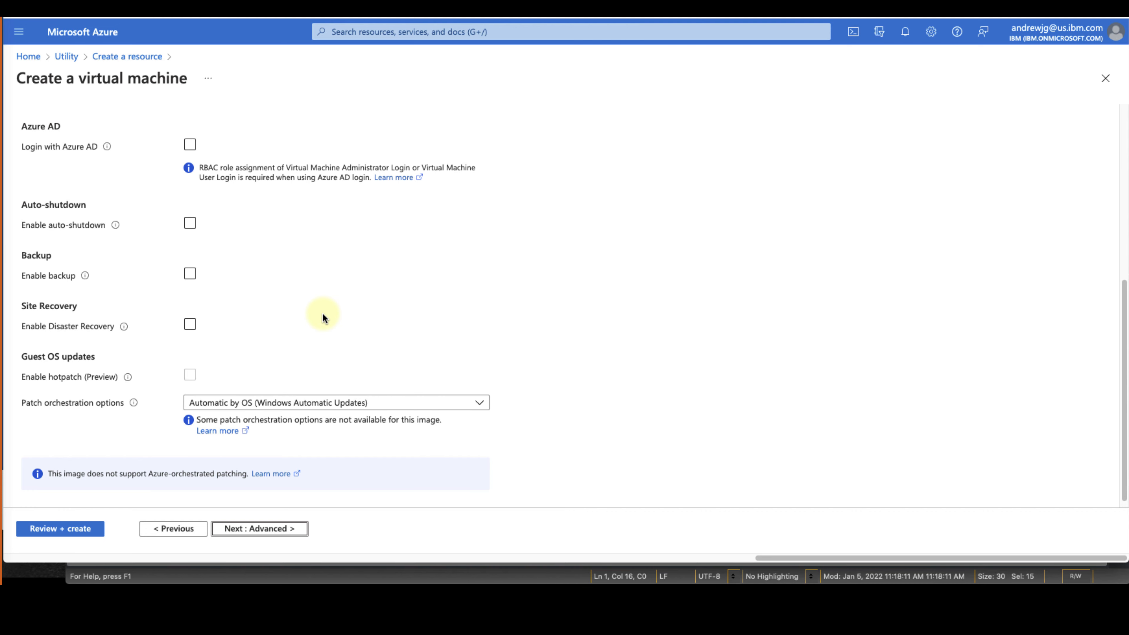
# Leave the Advanced settings at their defaults and enter a tag name with no value
pyautogui.click(302, 532)
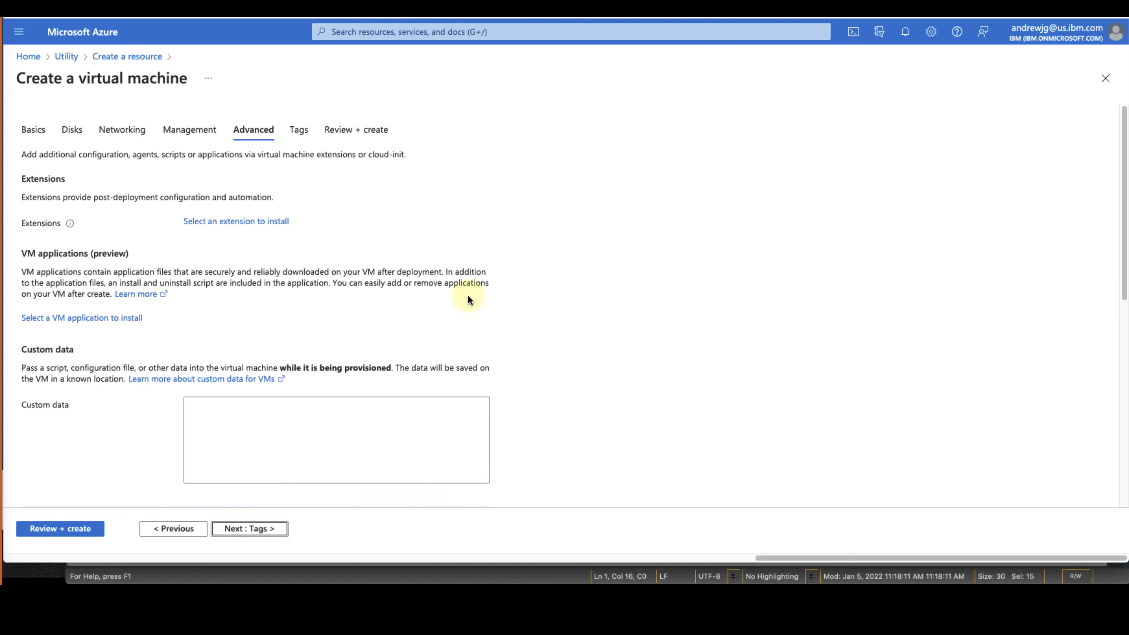
pyautogui.scroll(-10, 468, 299)
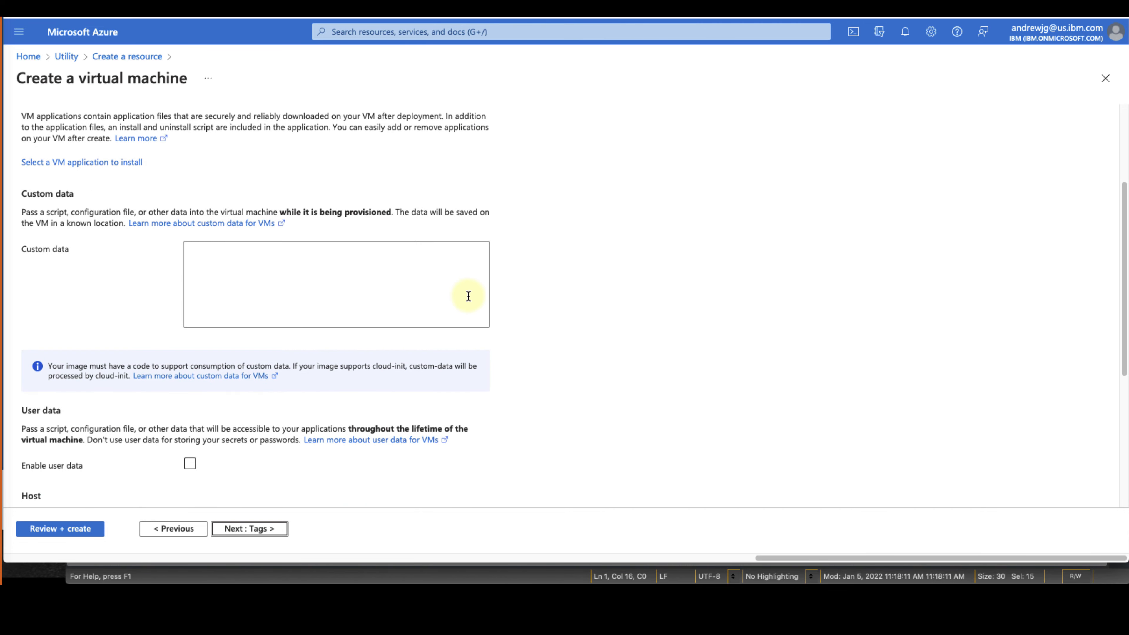
pyautogui.scroll(-4, 469, 296)
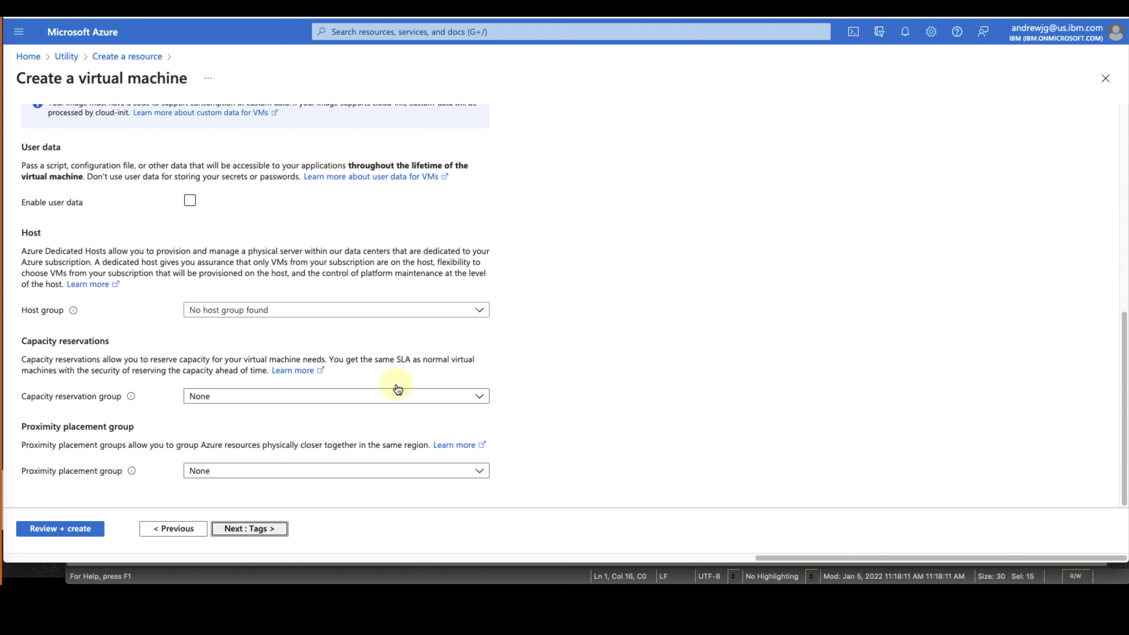
pyautogui.click(276, 529)
pyautogui.write('Vasfi')
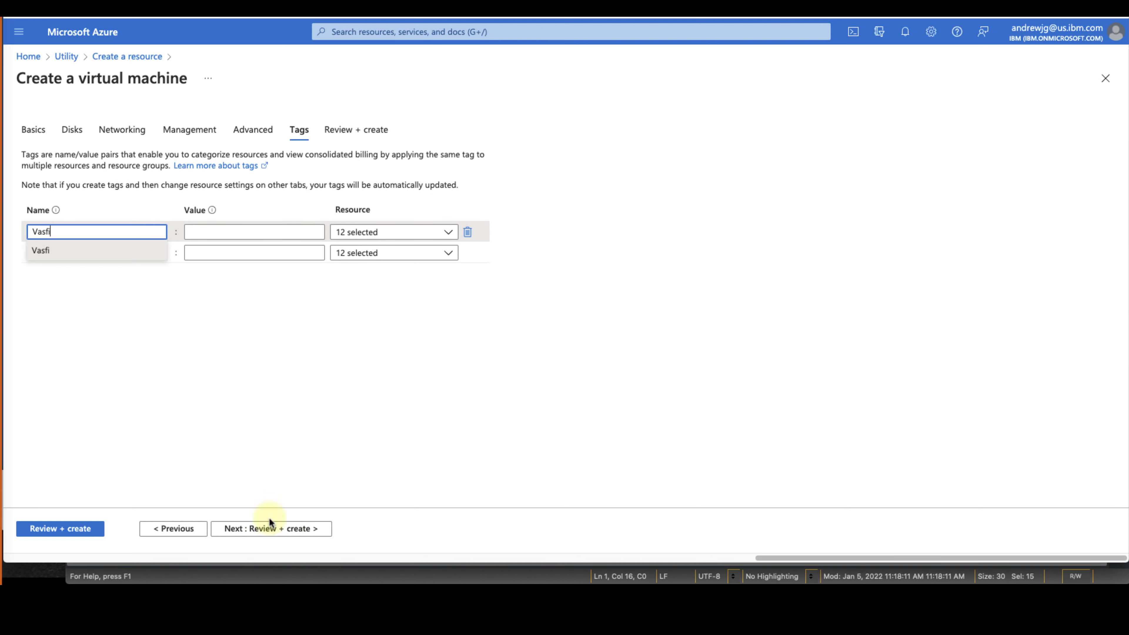
pyautogui.click(145, 305)
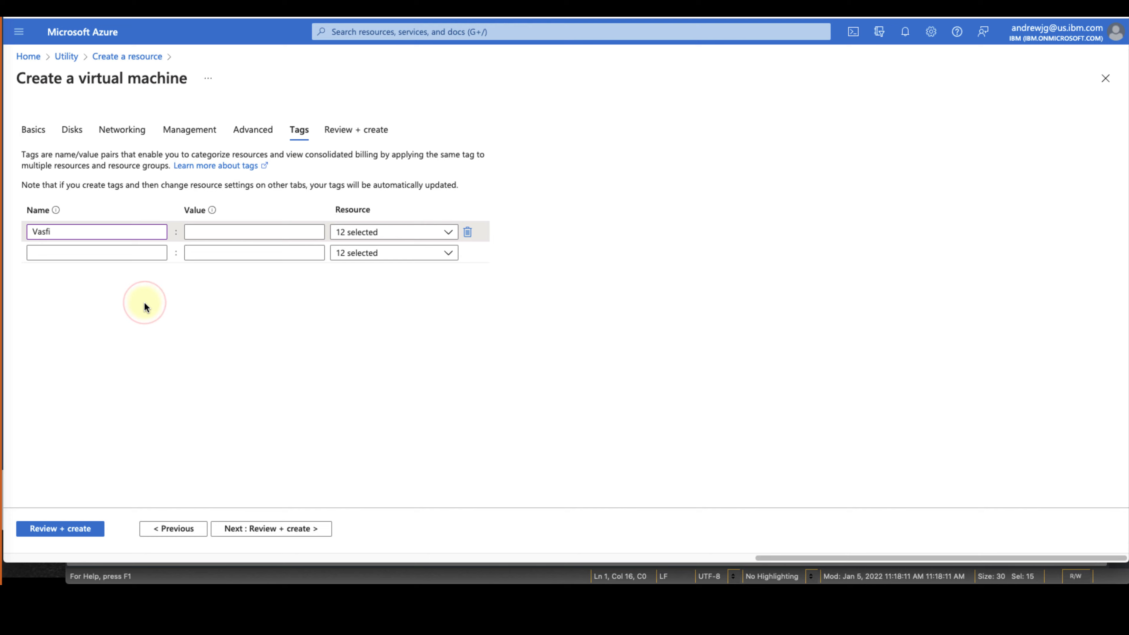
# Review the validated Windows Server 2019 VM and create it in the Utility resource group
pyautogui.click(248, 528)
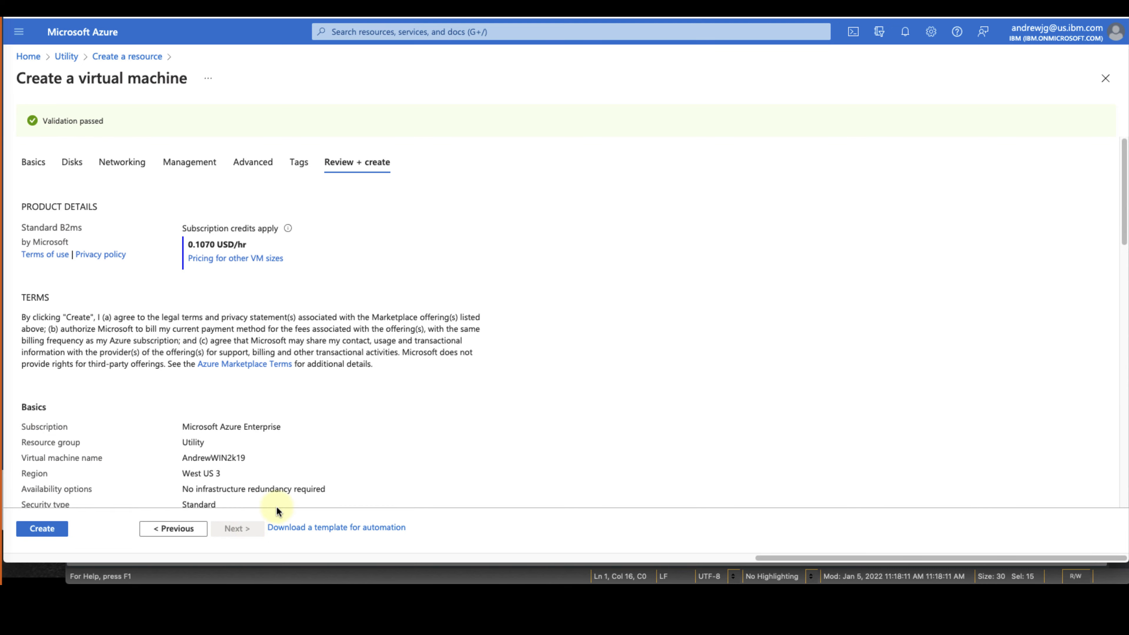
pyautogui.scroll(-2, 510, 341)
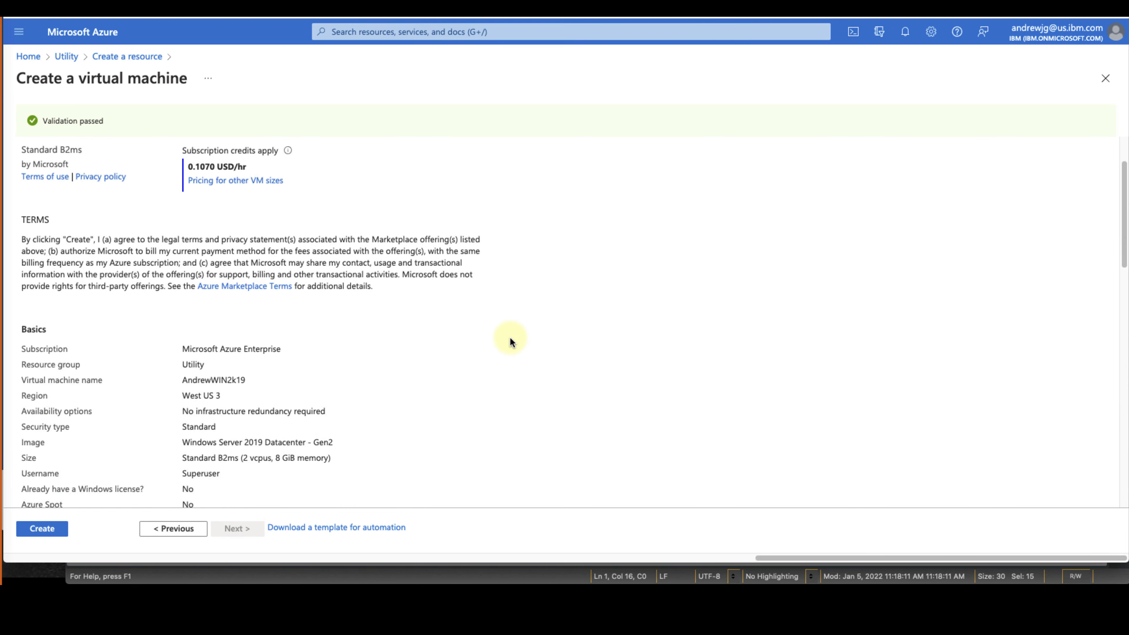
pyautogui.scroll(-8, 510, 341)
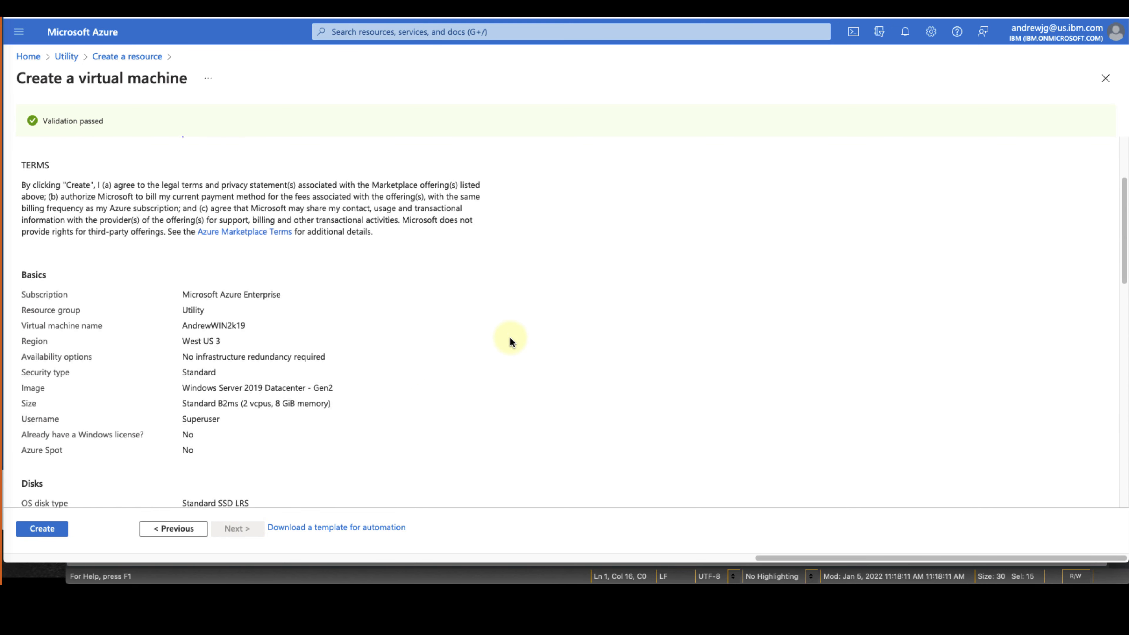
pyautogui.scroll(-12, 510, 339)
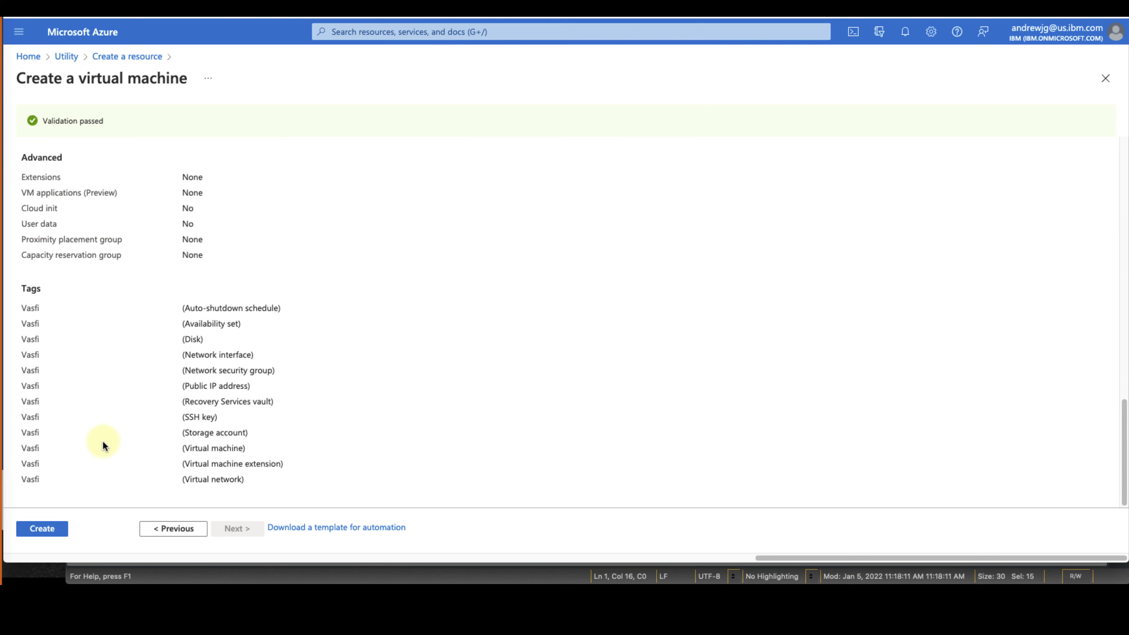
pyautogui.click(60, 532)
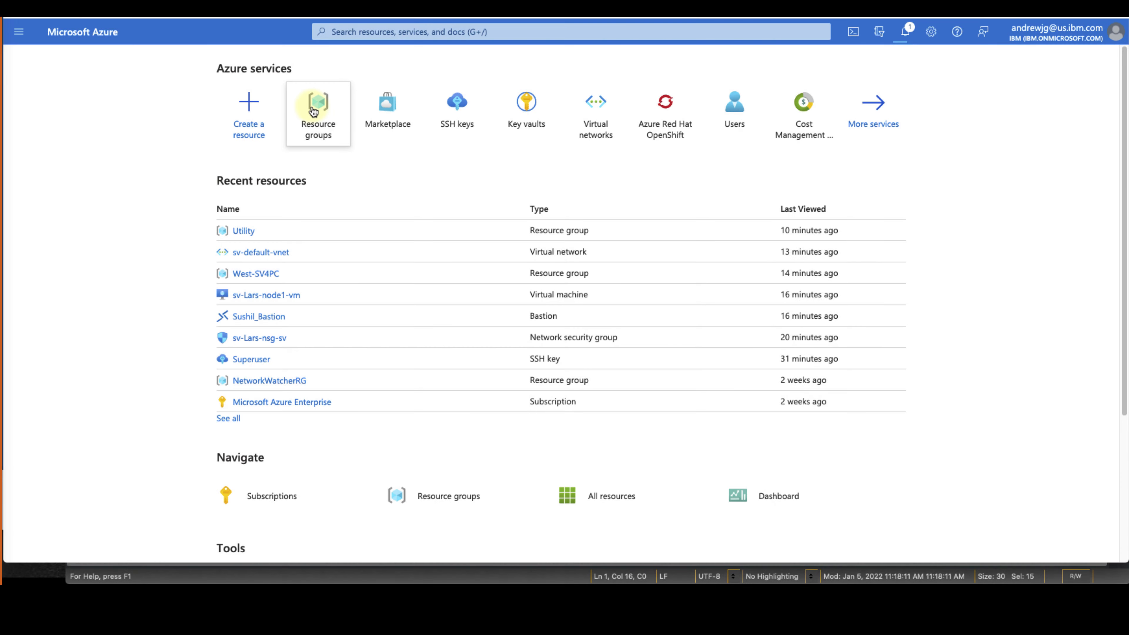
# In resource group West-SV4PC, filter resources by 'quo' and open sv-Lars-quorum
pyautogui.click(314, 111)
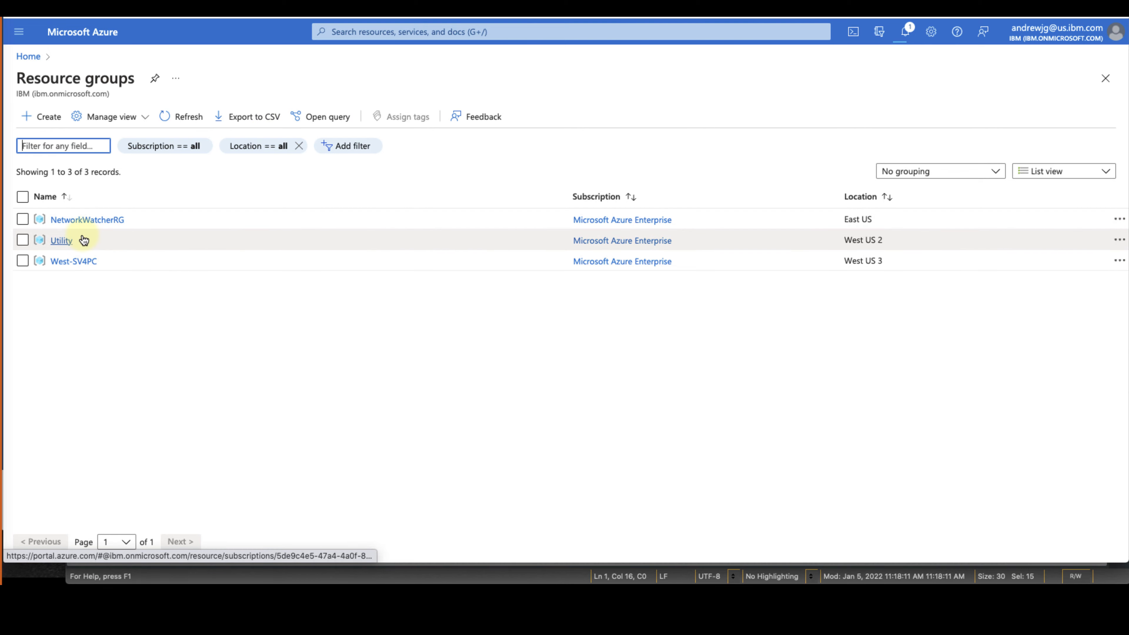
pyautogui.moveTo(84, 240)
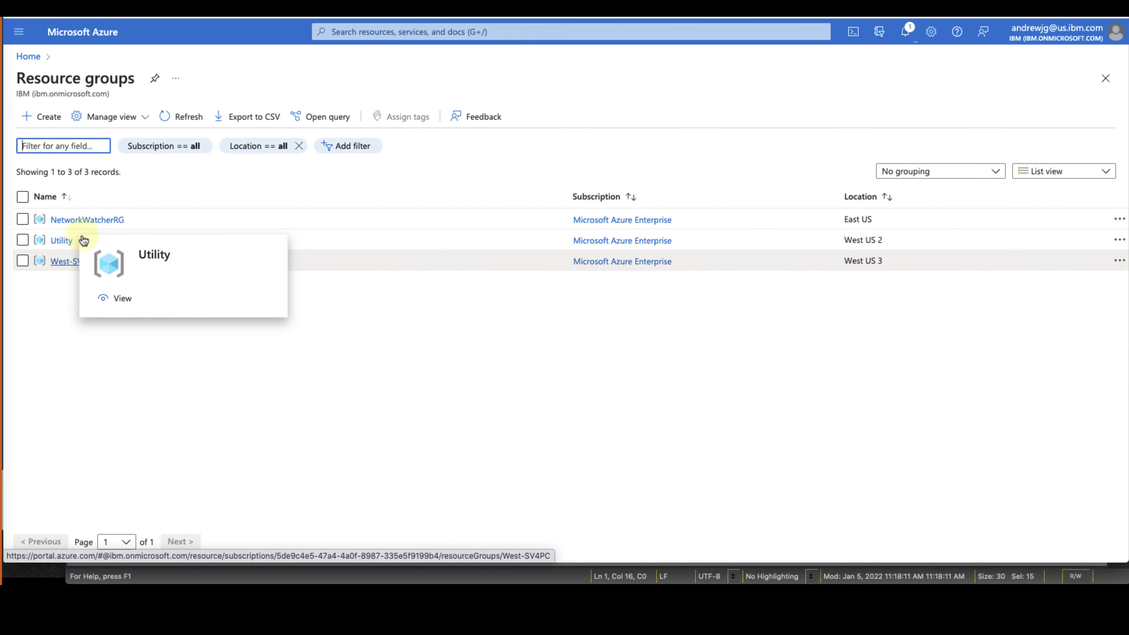
pyautogui.click(67, 262)
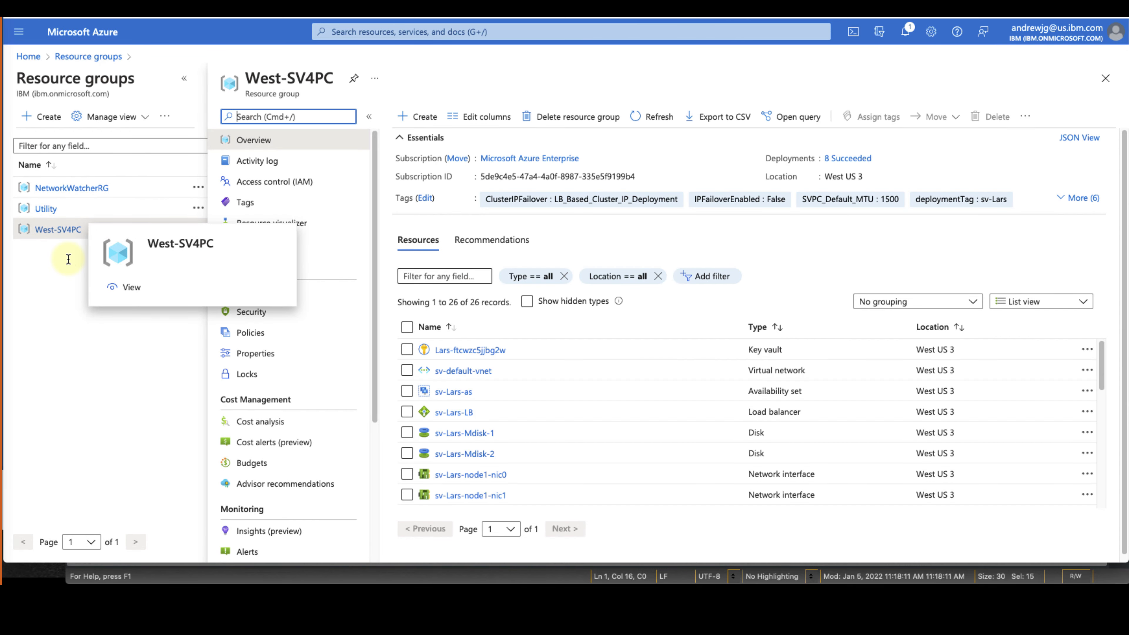
pyautogui.click(439, 276)
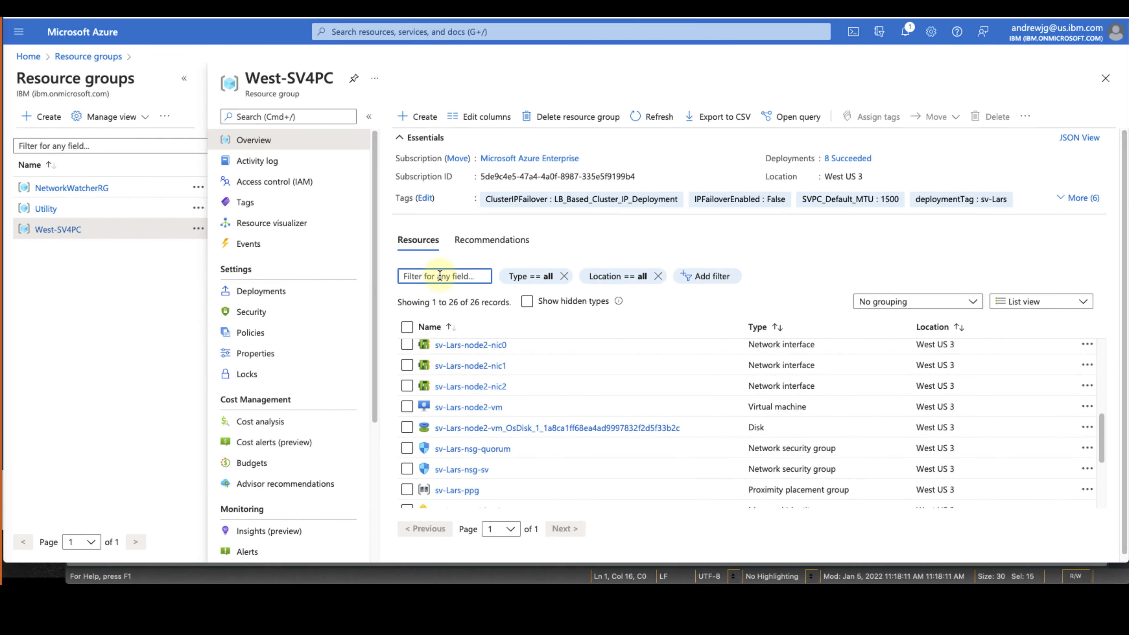
pyautogui.write('quo')
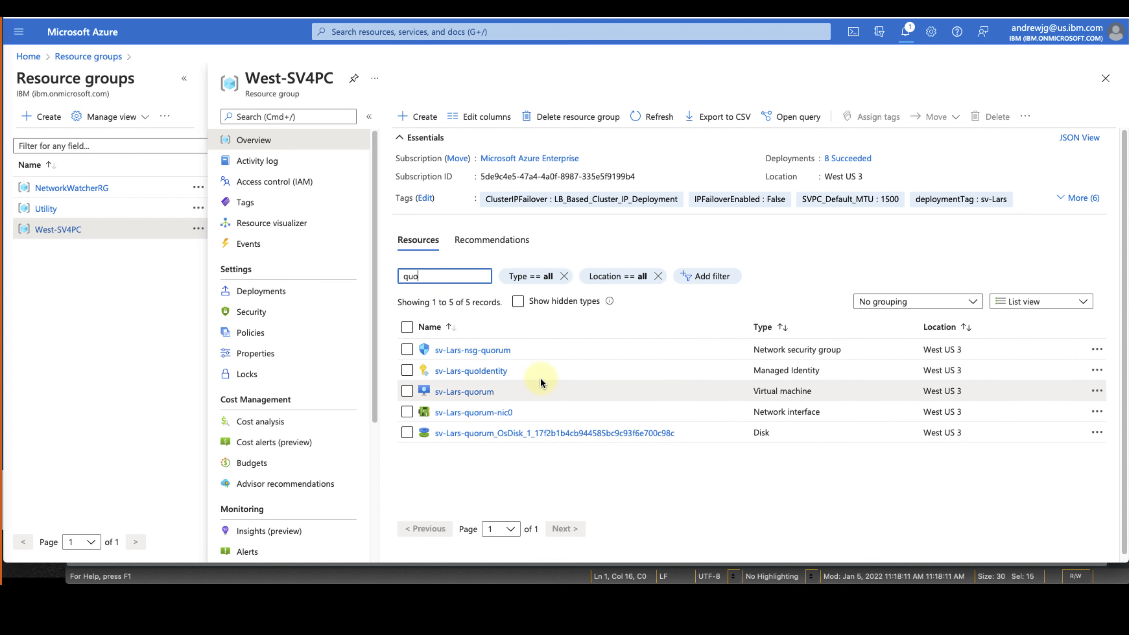
pyautogui.click(485, 396)
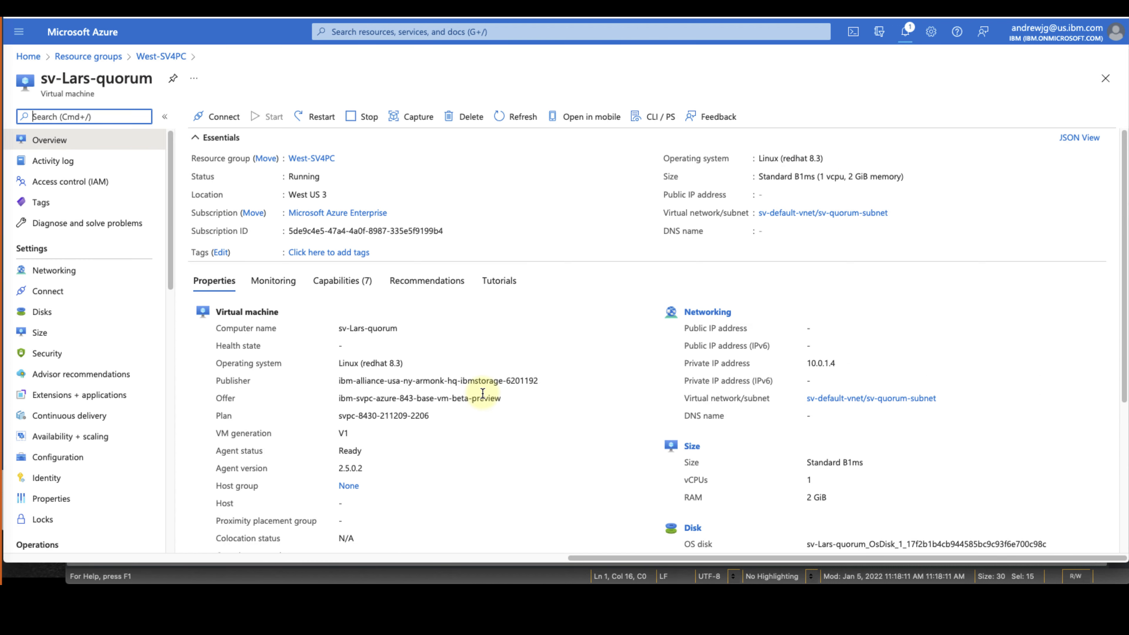
# Configure a Bastion connection as user centos with the local Superuser.pem SSH private key
pyautogui.click(232, 117)
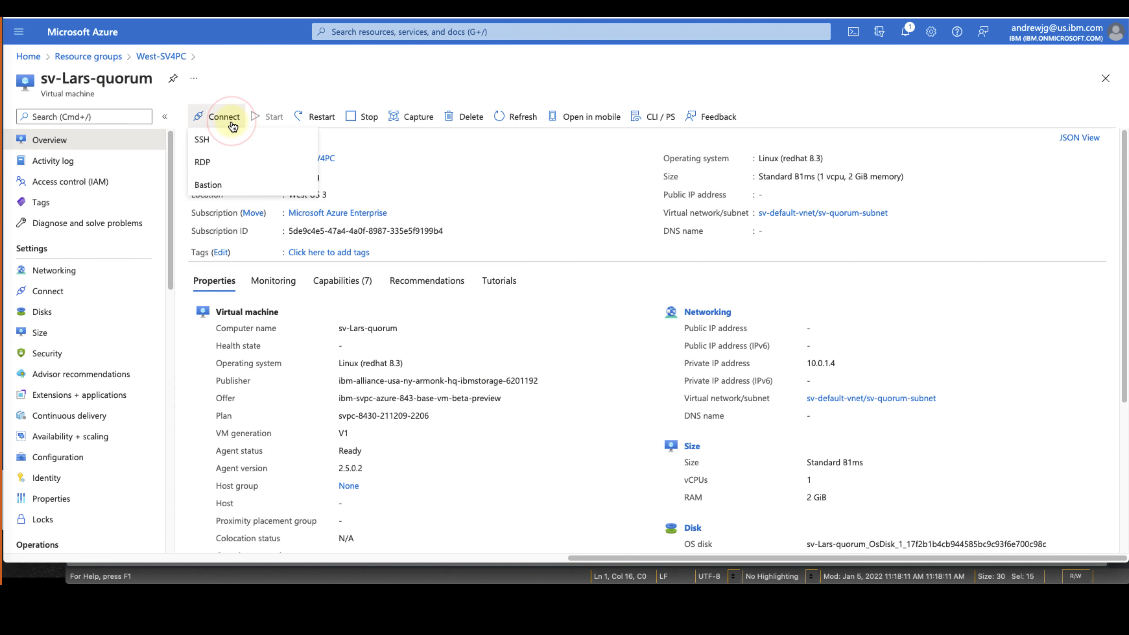
pyautogui.click(252, 188)
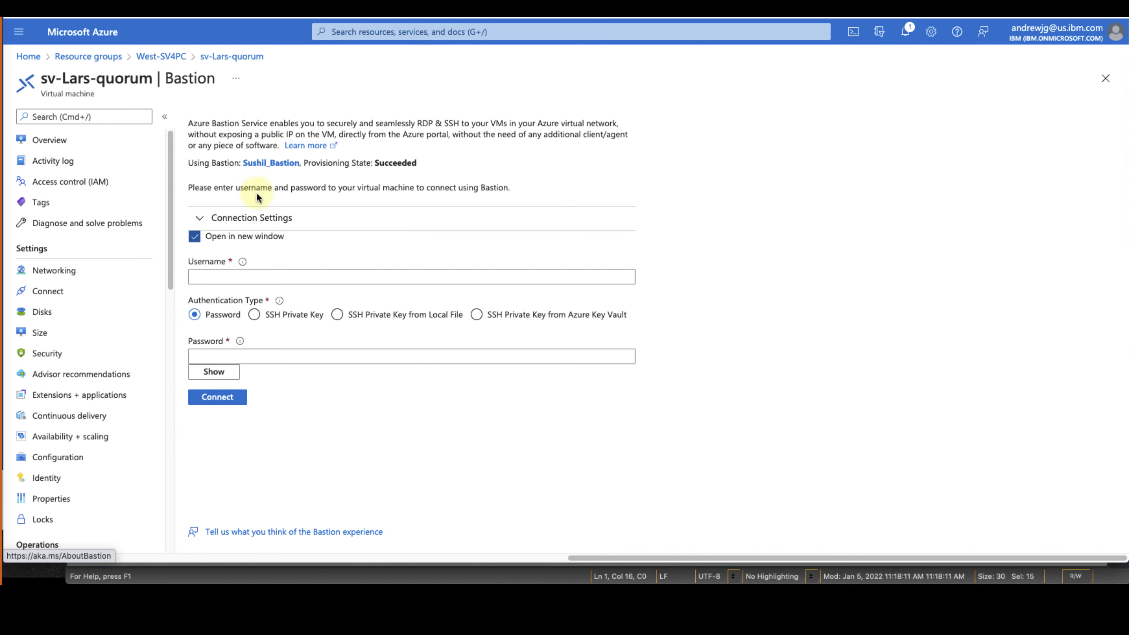
pyautogui.click(304, 277)
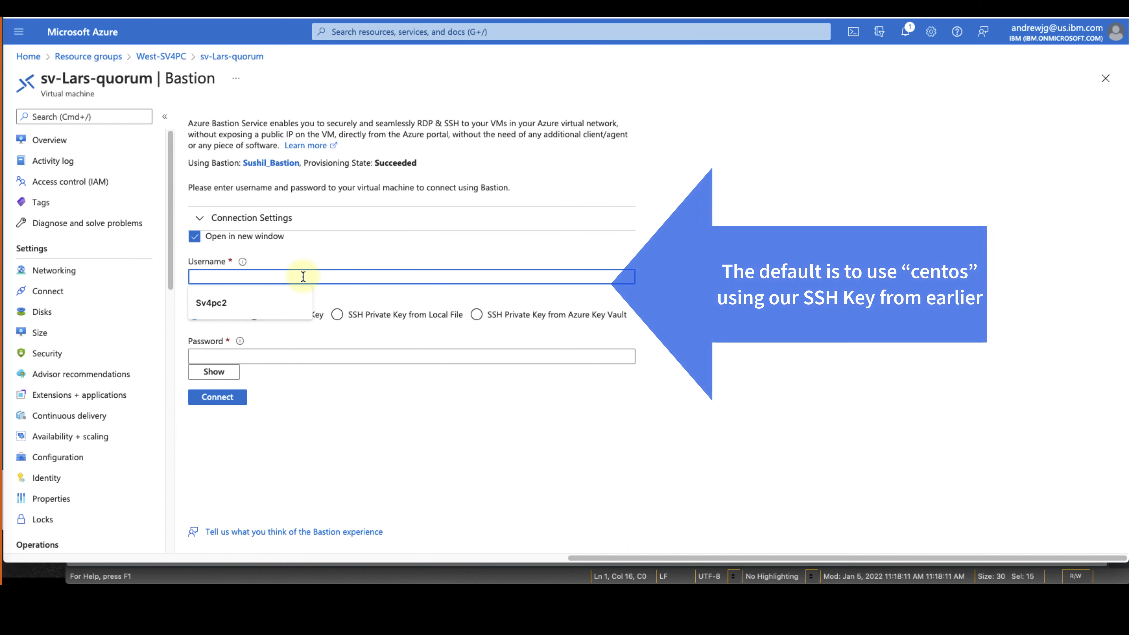
pyautogui.write('centos')
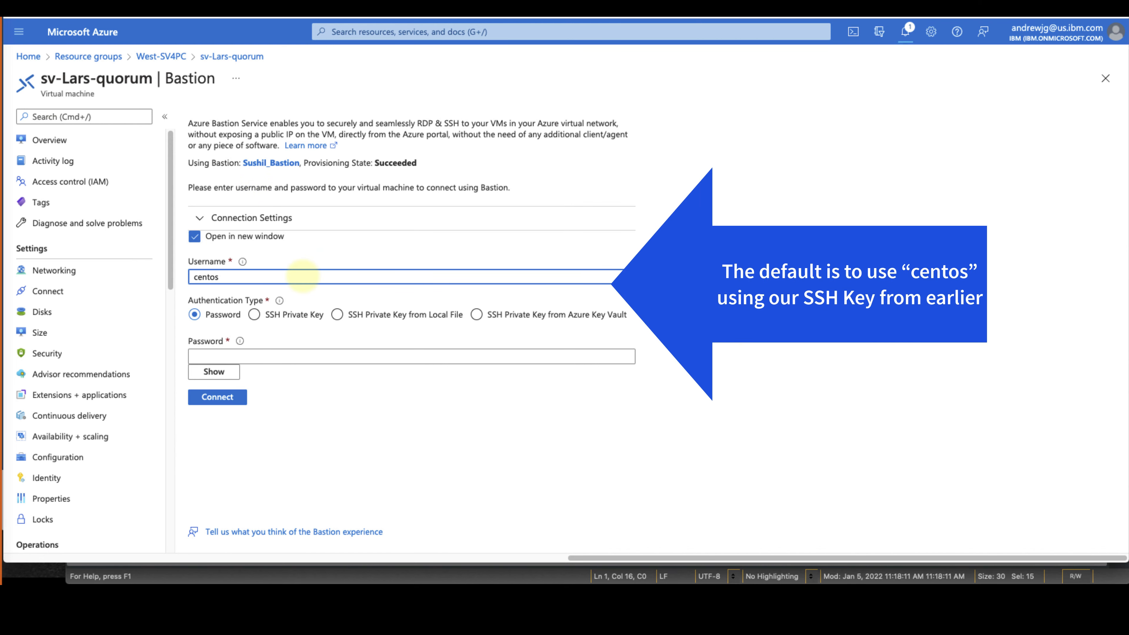
pyautogui.click(338, 315)
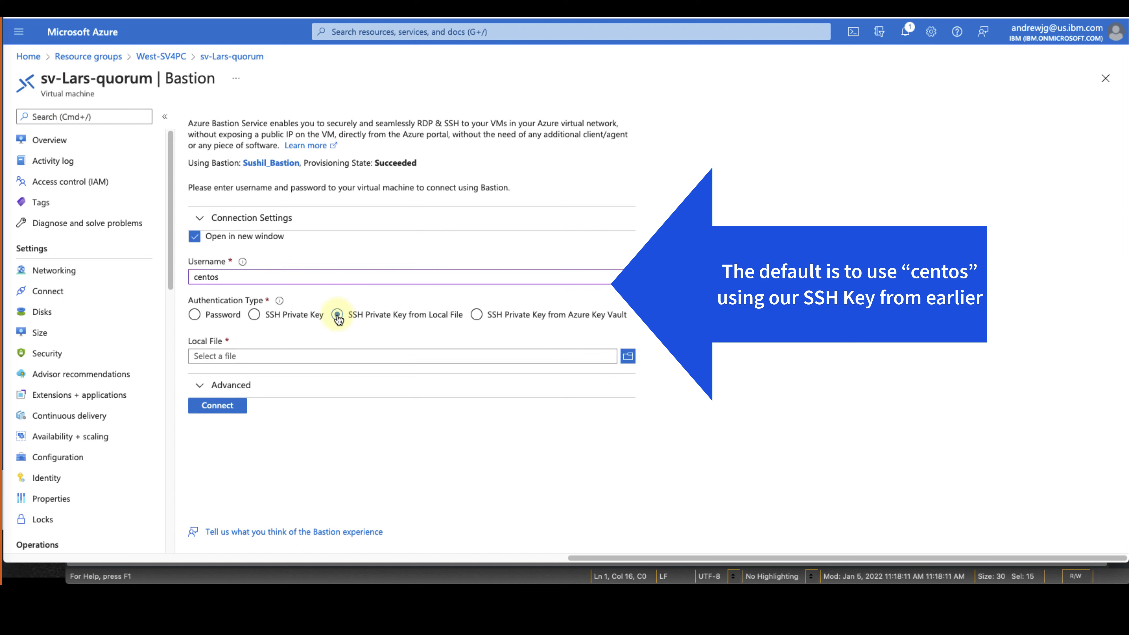
pyautogui.click(627, 358)
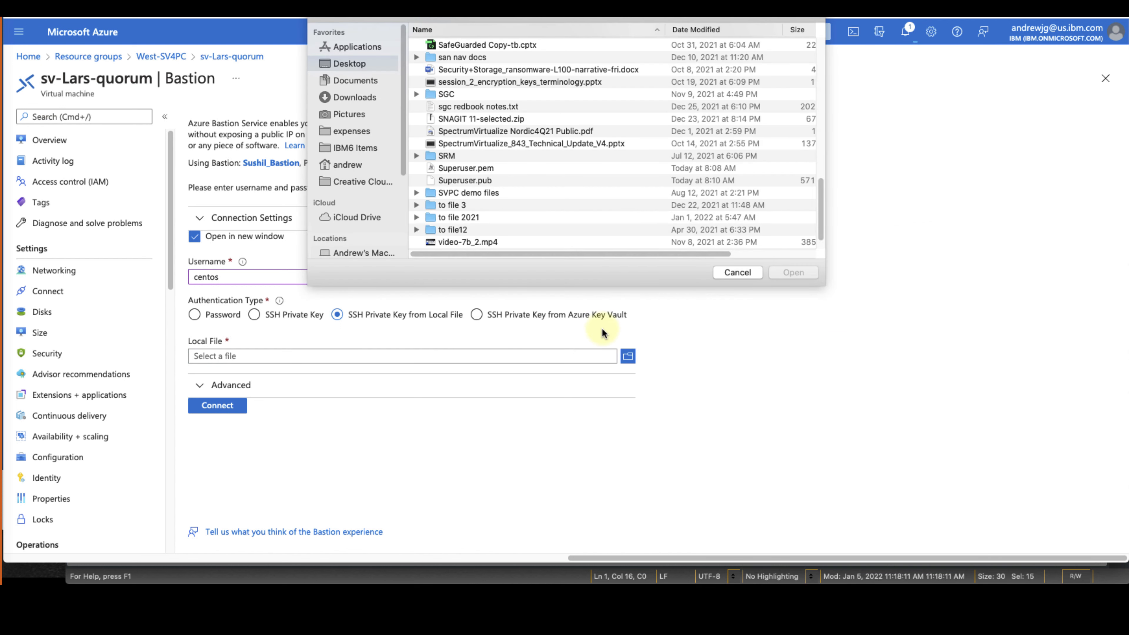
pyautogui.click(466, 169)
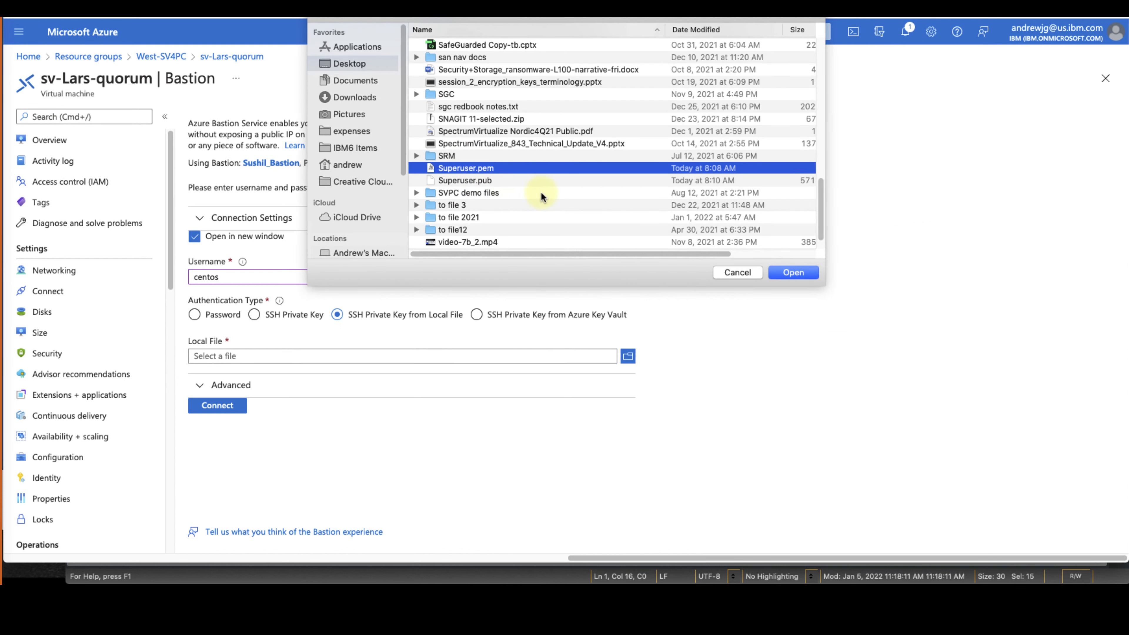
pyautogui.click(794, 273)
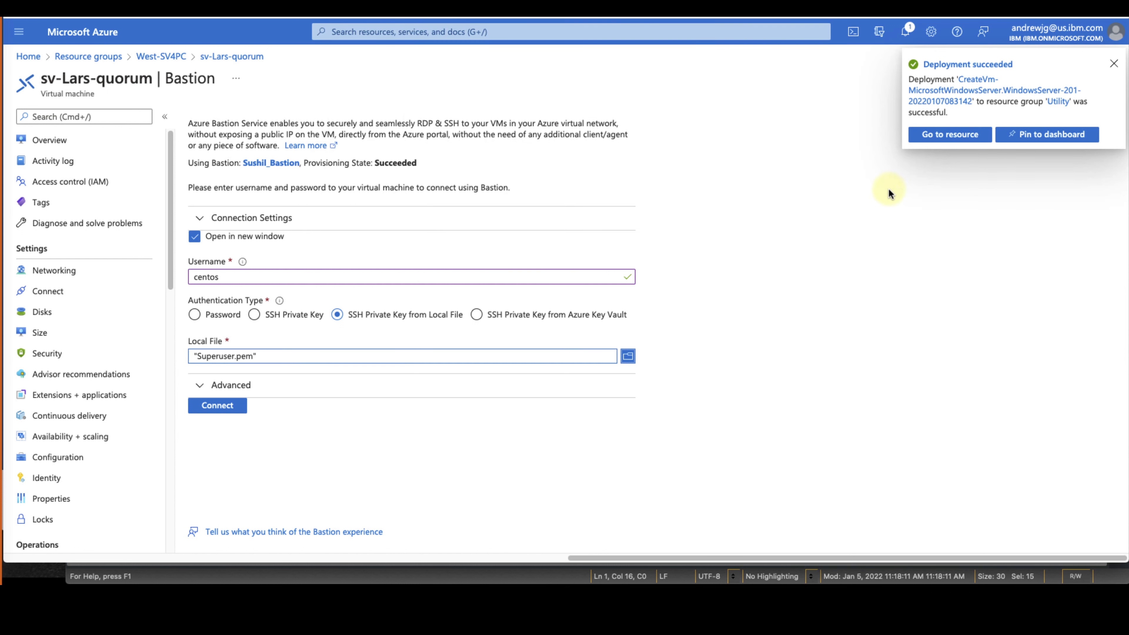
# Connect through Bastion and allow the session clipboard access
pyautogui.click(220, 405)
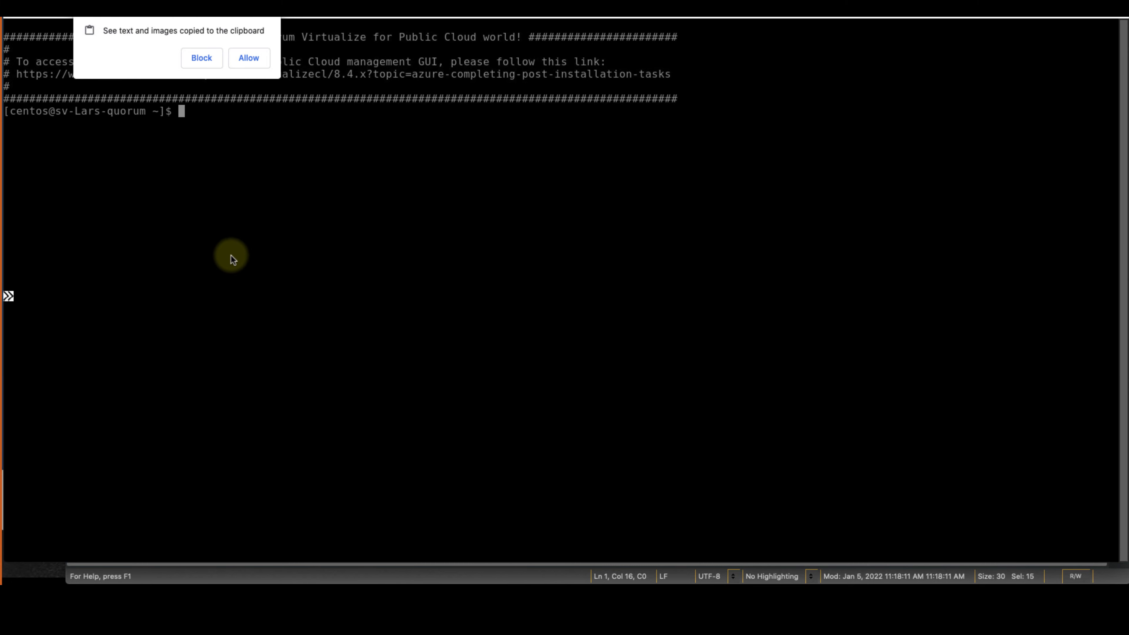
pyautogui.click(246, 61)
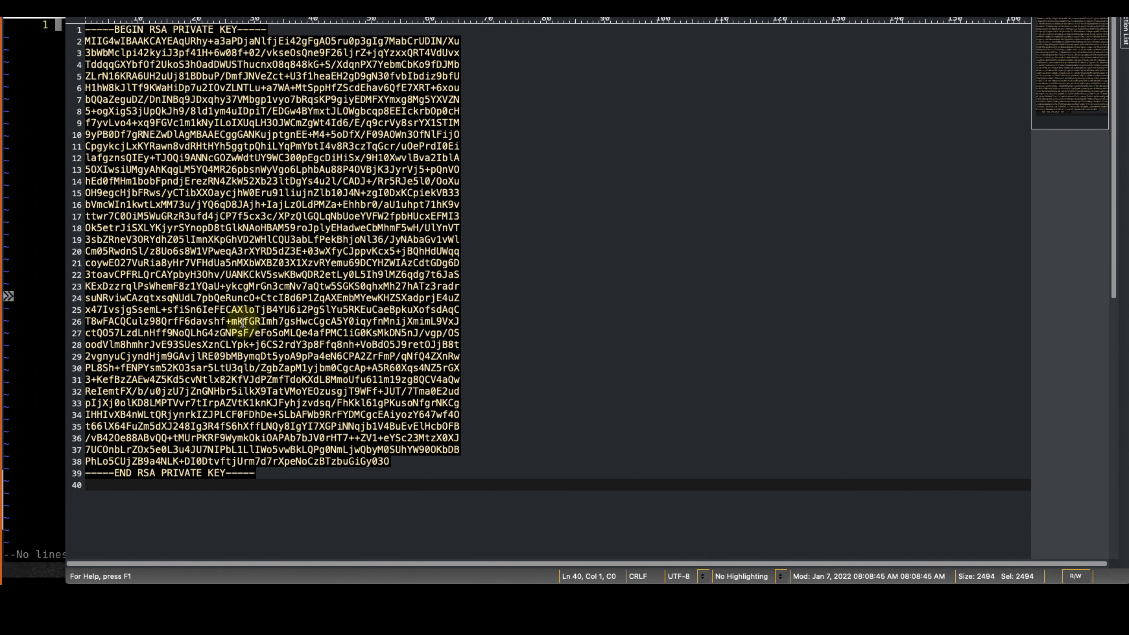
# Copy the RSA private key from UltraEdit and paste it into vi via Bastion's clipboard panel
pyautogui.click(114, 64)
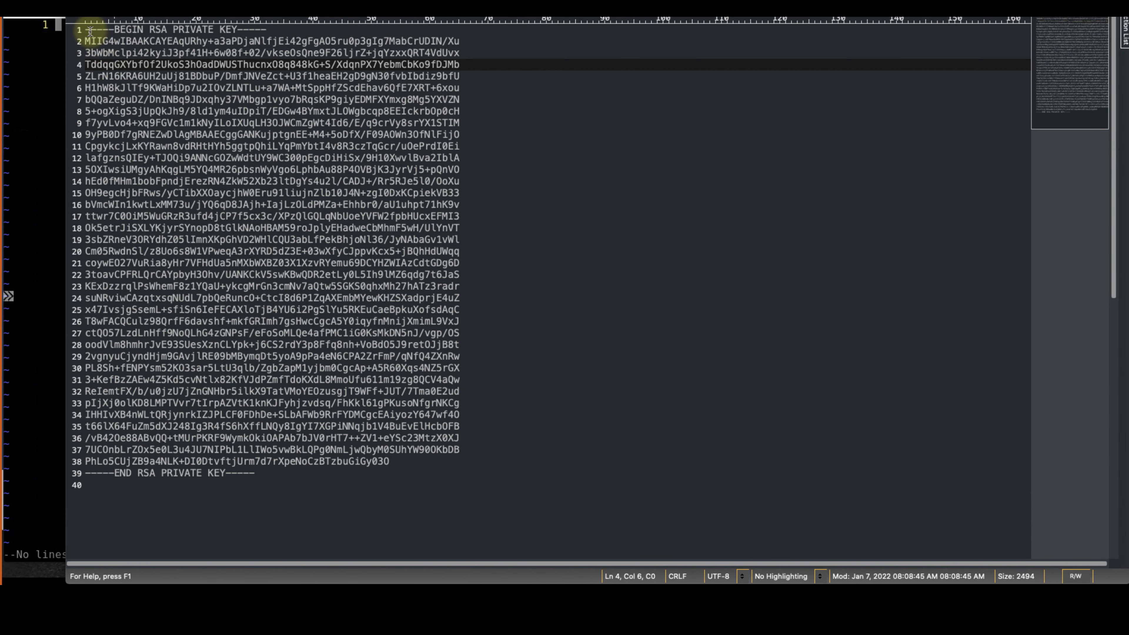
pyautogui.moveTo(90, 31); pyautogui.dragTo(306, 553)
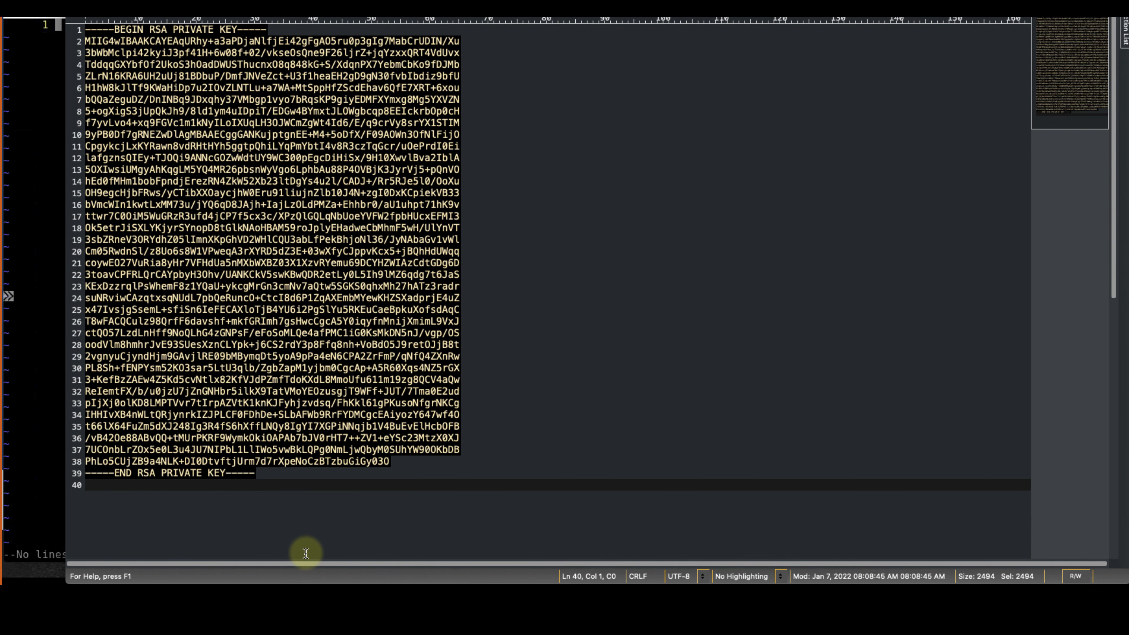
pyautogui.hotkey('alt', 'Tab')
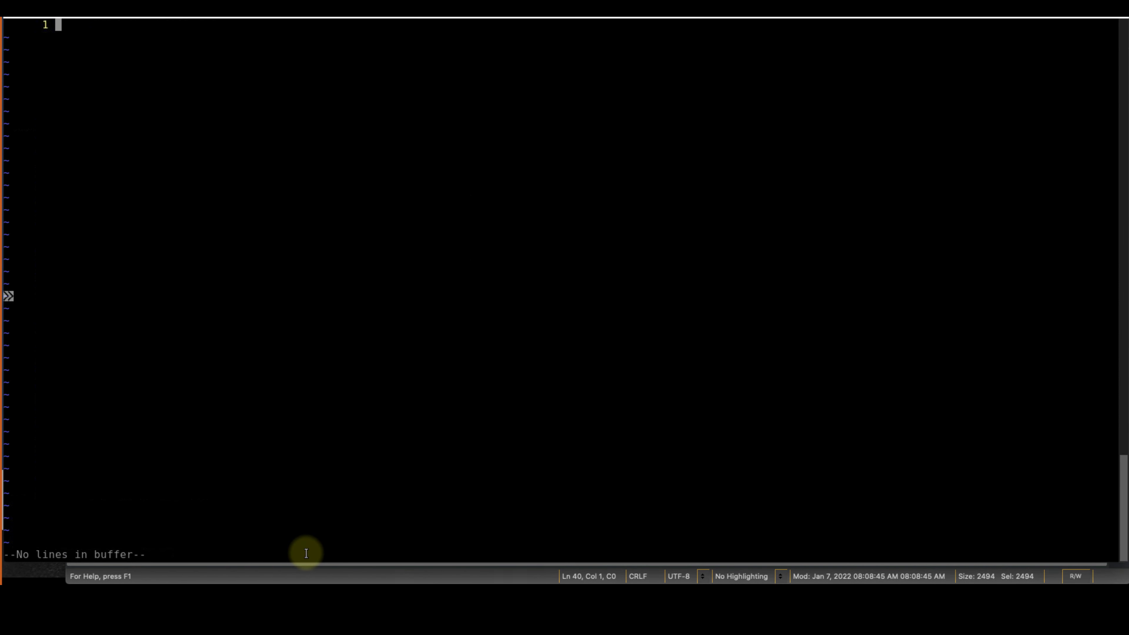
pyautogui.click(8, 297)
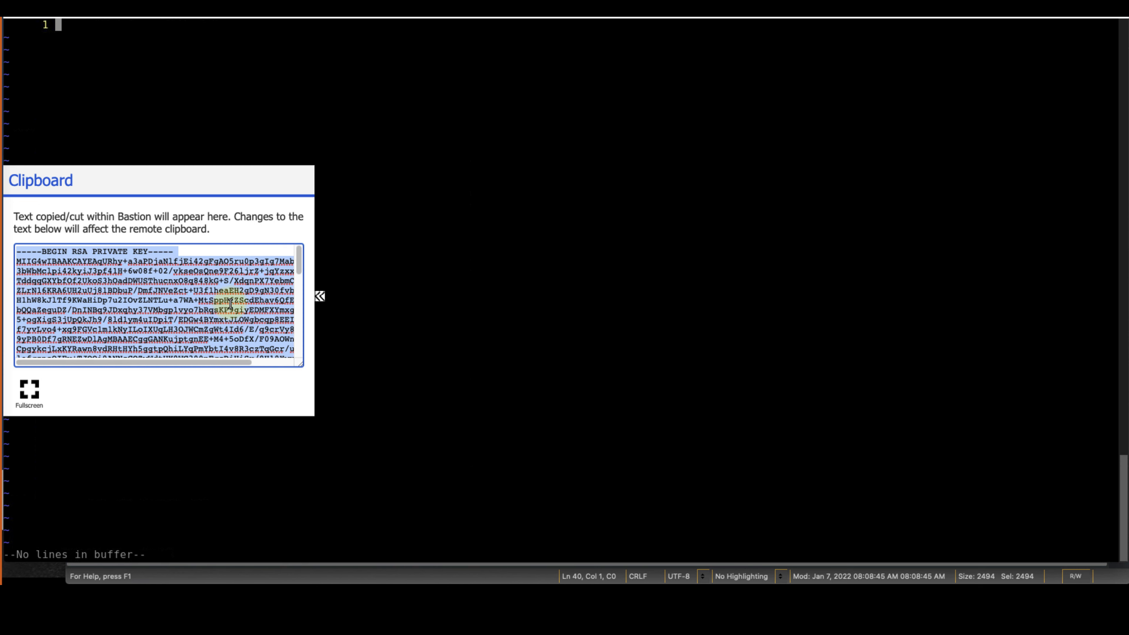
pyautogui.moveTo(298, 259); pyautogui.dragTo(309, 359)
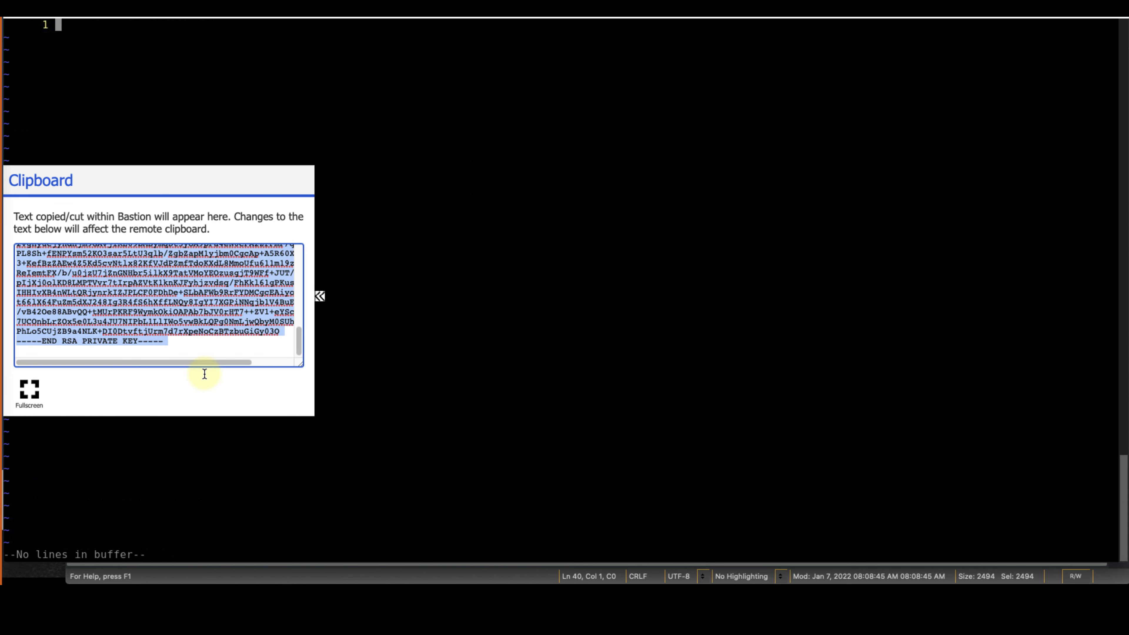
pyautogui.rightClick(369, 390)
# Save the buffer as superuser.pem, list .ssh, chmod it to 600, and begin 'ssh -i superuser.pet'
pyautogui.write(':')
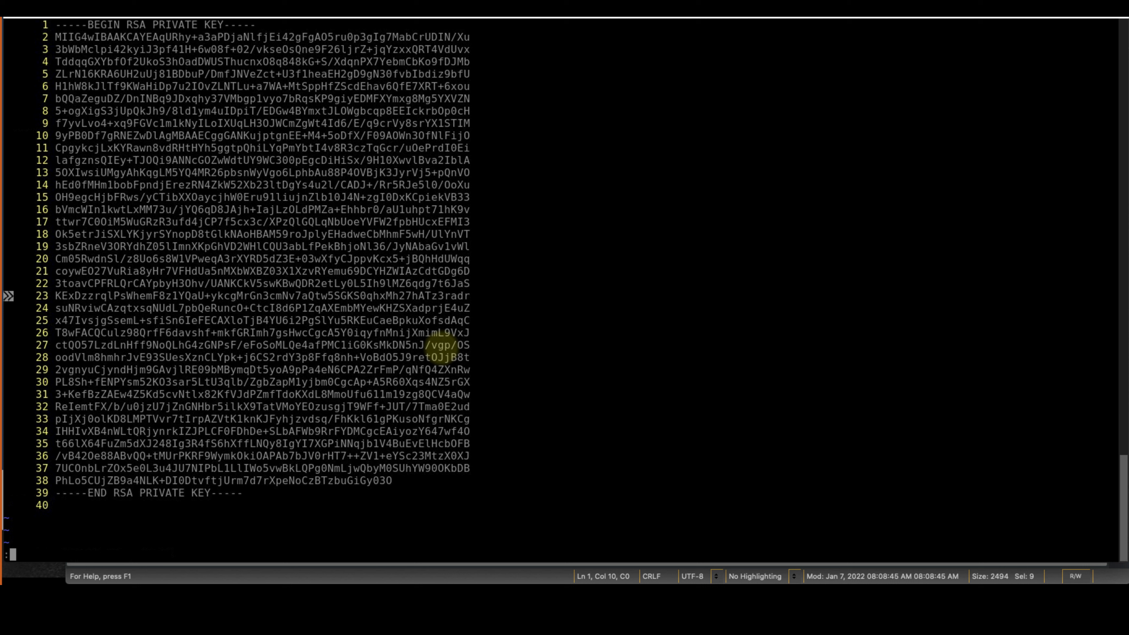
pyautogui.write('wq')
pyautogui.press('Return')
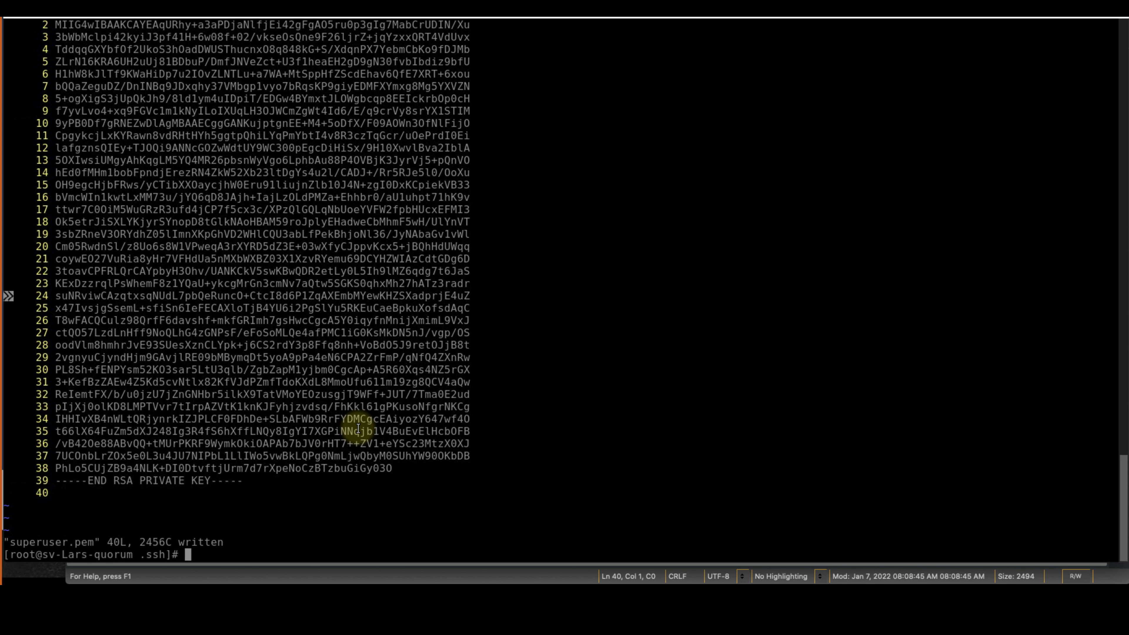
pyautogui.write('ls')
pyautogui.press('Return')
pyautogui.write('chmo')
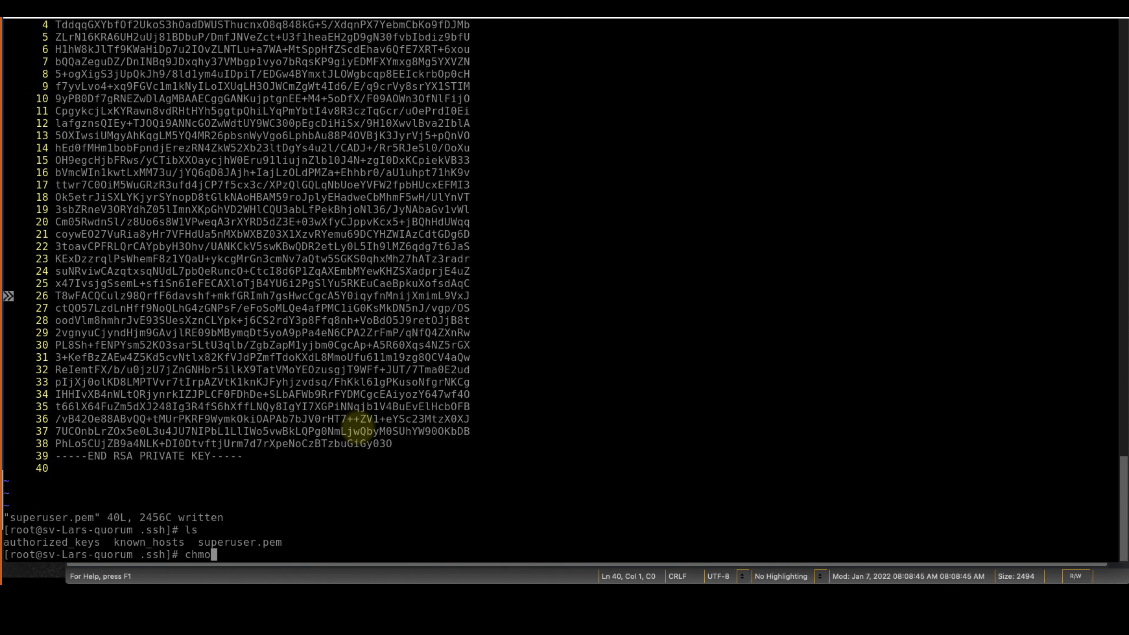
pyautogui.write('d 600 superuser.pem')
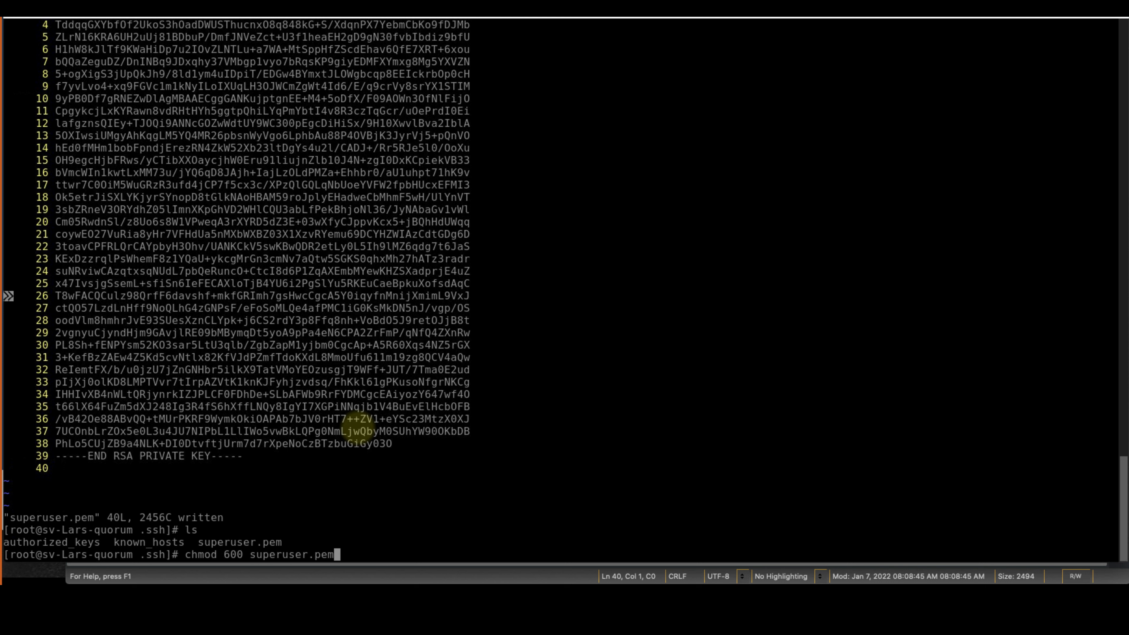
pyautogui.press('Return')
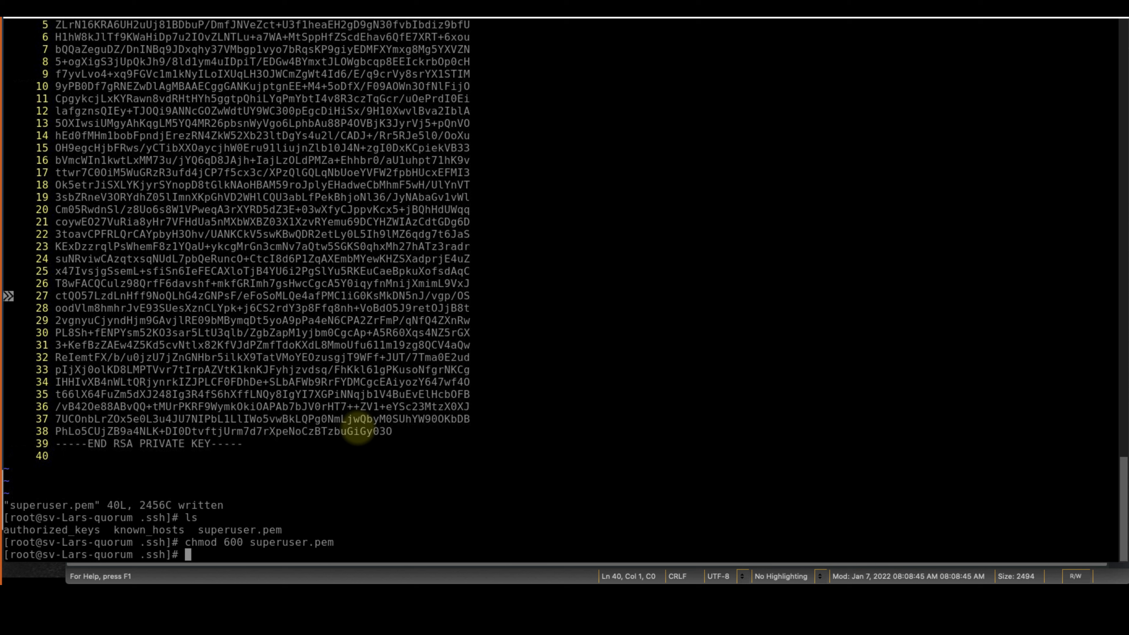
# SSH into the cluster as superuser with superuser.pem and run lssystem
pyautogui.write('ssh -i ')
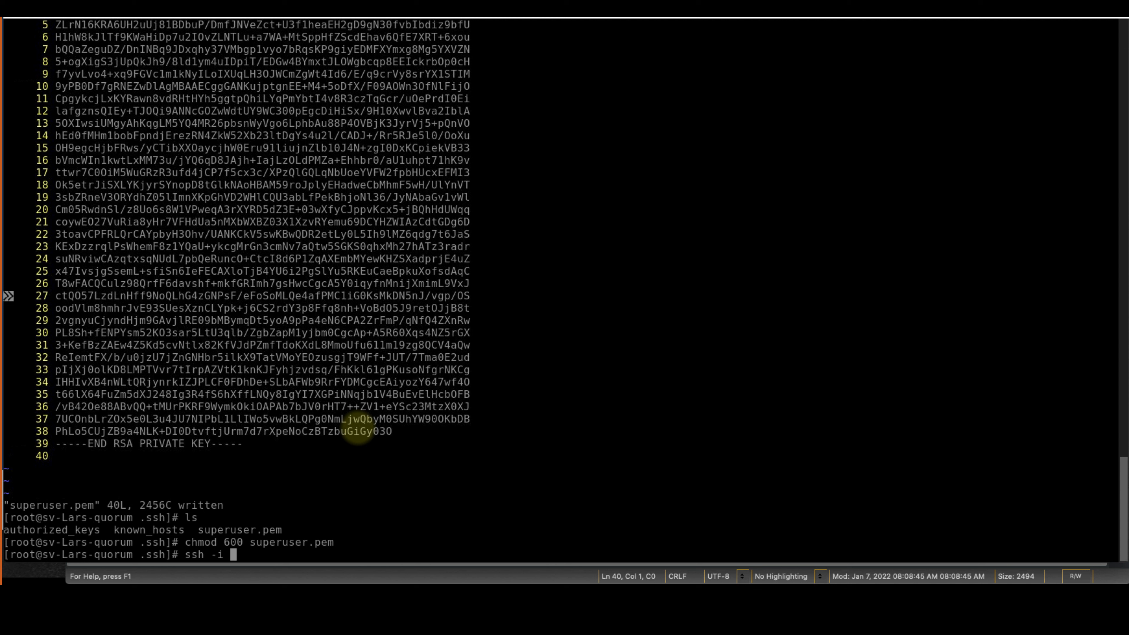
# SSH into the cluster as superuser with superuser.pem and run lssystem
pyautogui.write('superuser.')
pyautogui.write('pet')
pyautogui.press('BackSpace')
pyautogui.press('BackSpace')
pyautogui.write('m superuser')
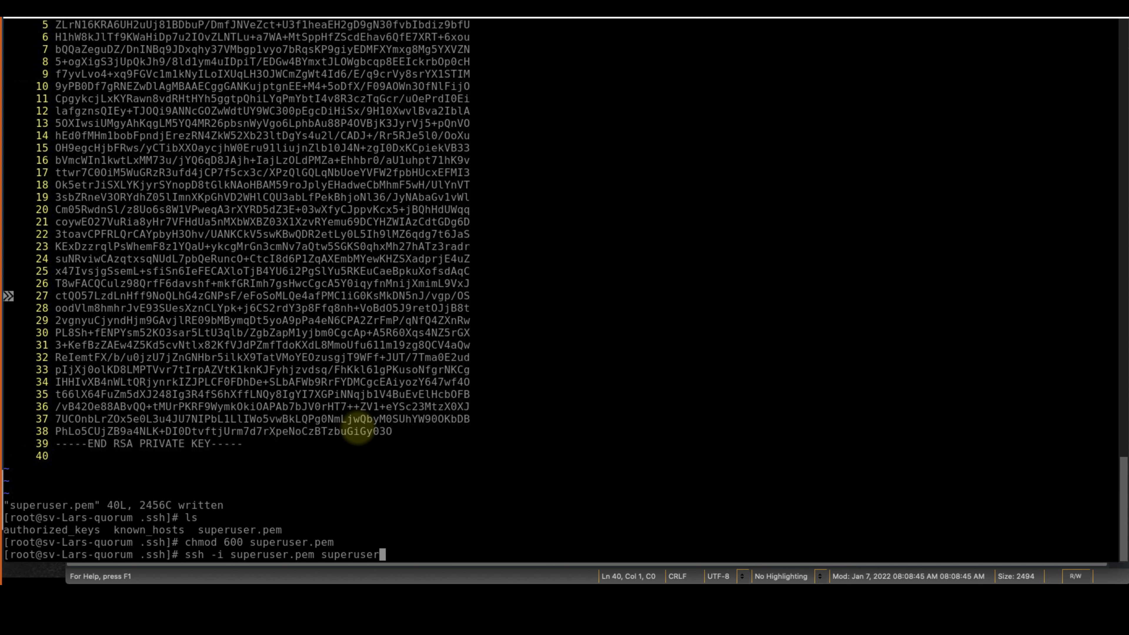
pyautogui.write('@cluster')
pyautogui.press('Return')
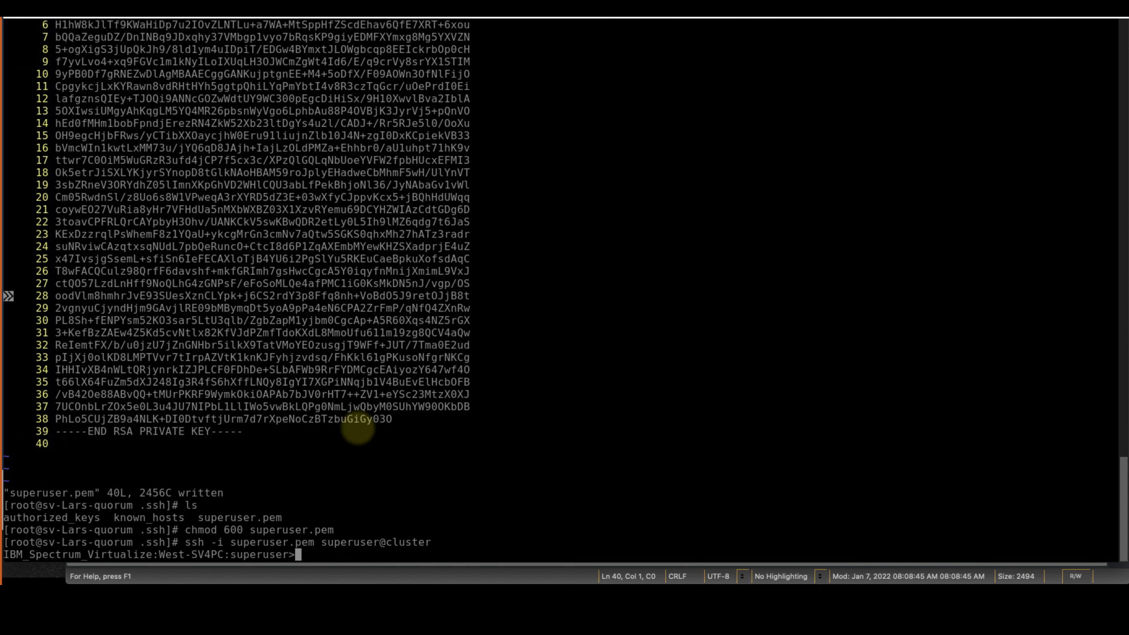
pyautogui.press('Return')
pyautogui.press('Return')
pyautogui.press('Return')
pyautogui.press('Return')
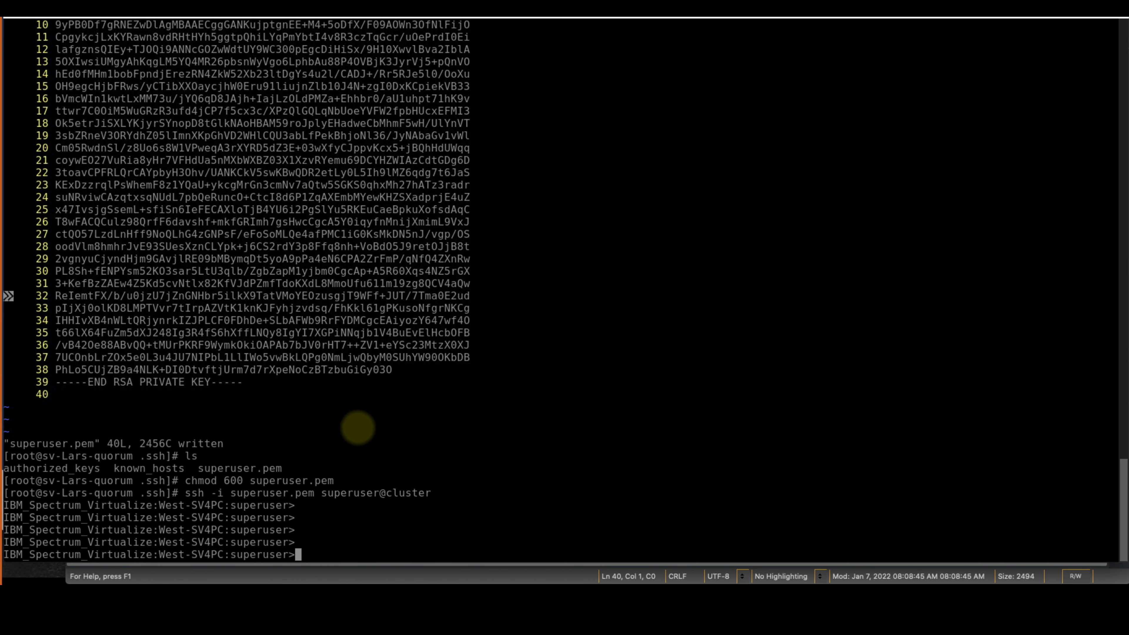
pyautogui.write('lssystem')
pyautogui.press('Return')
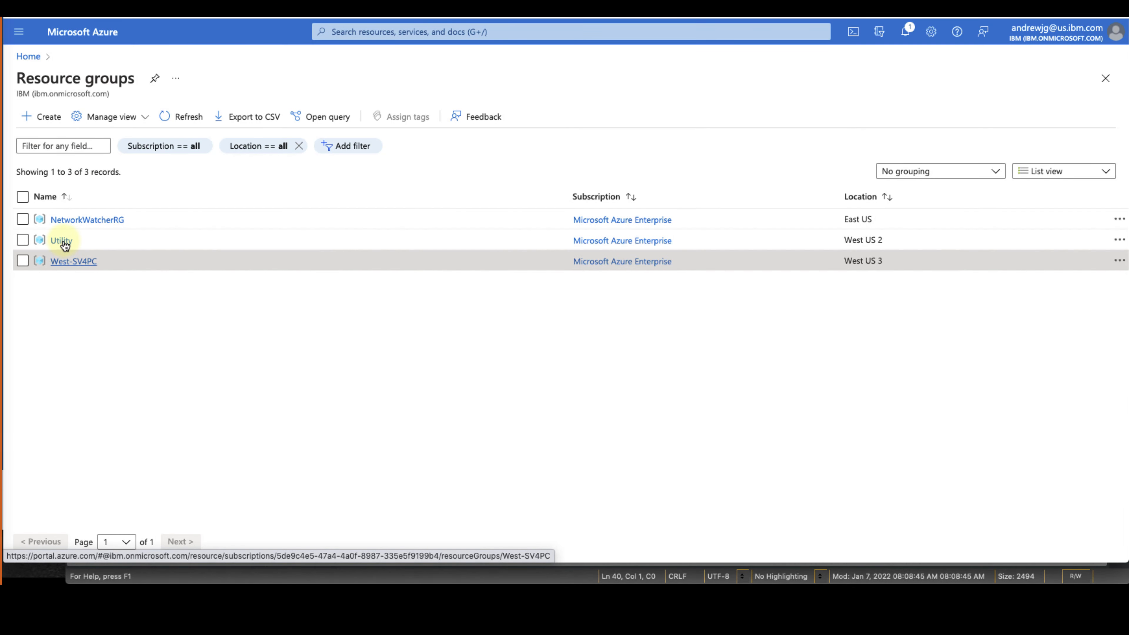
# Open the Windows Server 2019 VM's overview in the Utility resource group
pyautogui.click(62, 241)
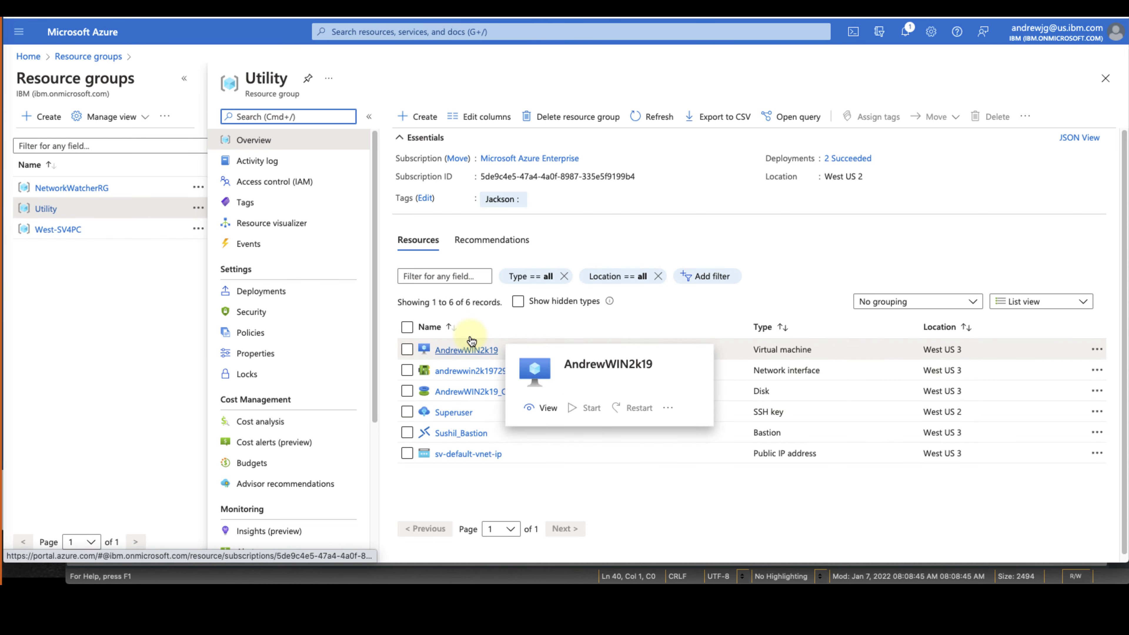
pyautogui.click(472, 341)
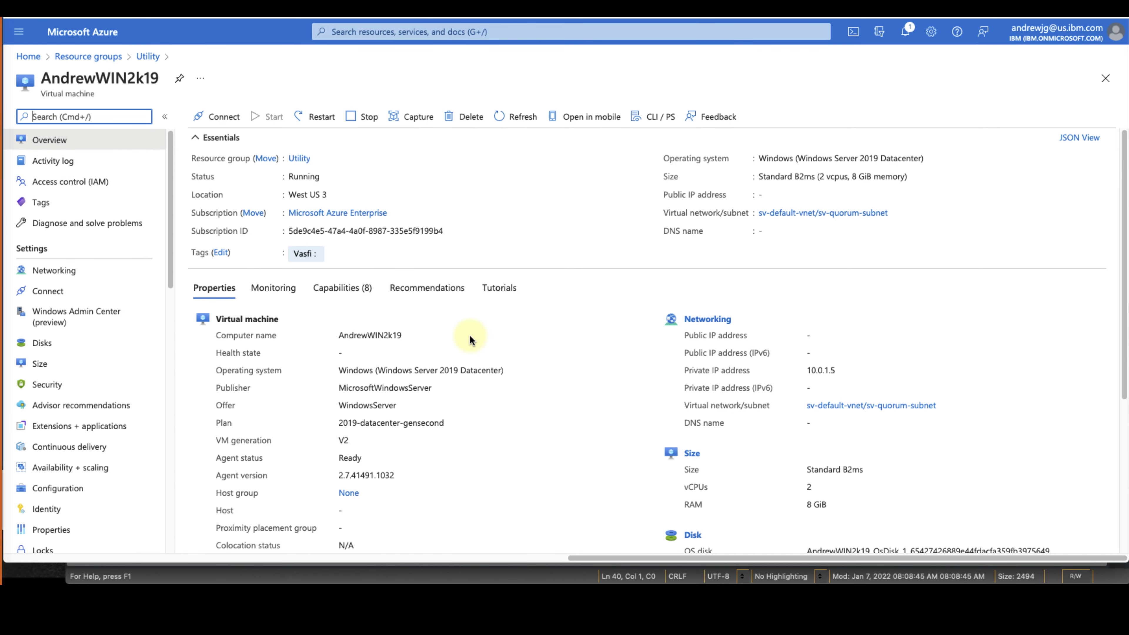
pyautogui.moveTo(298, 177); pyautogui.dragTo(315, 177)
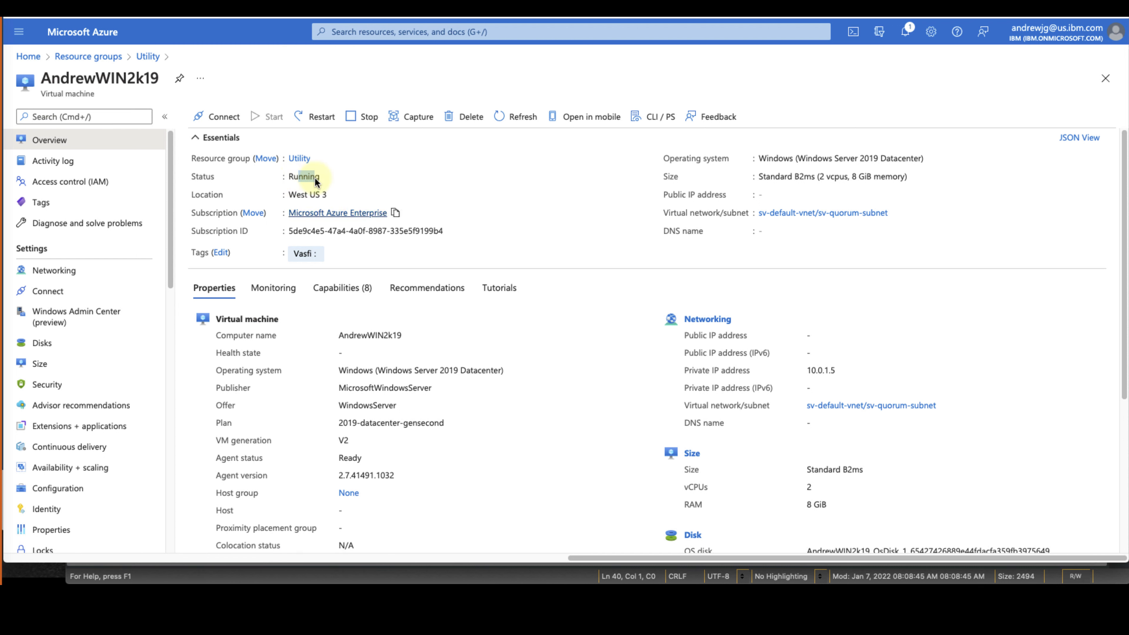
# Connect to the VM through Bastion as Superuser with the autofilled password
pyautogui.click(224, 122)
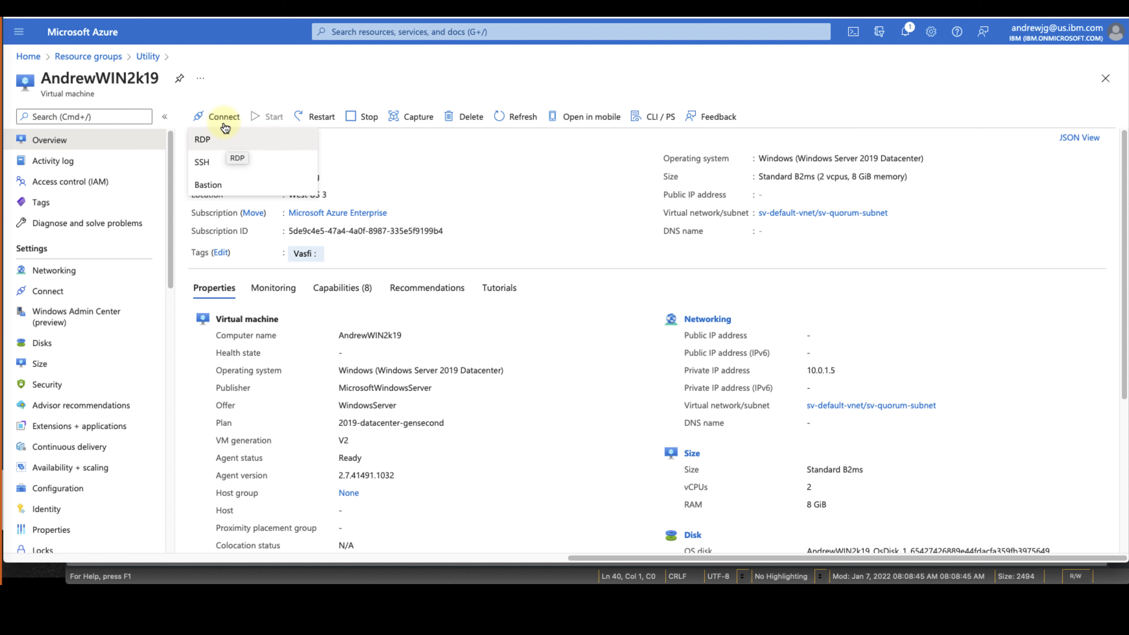
pyautogui.click(240, 186)
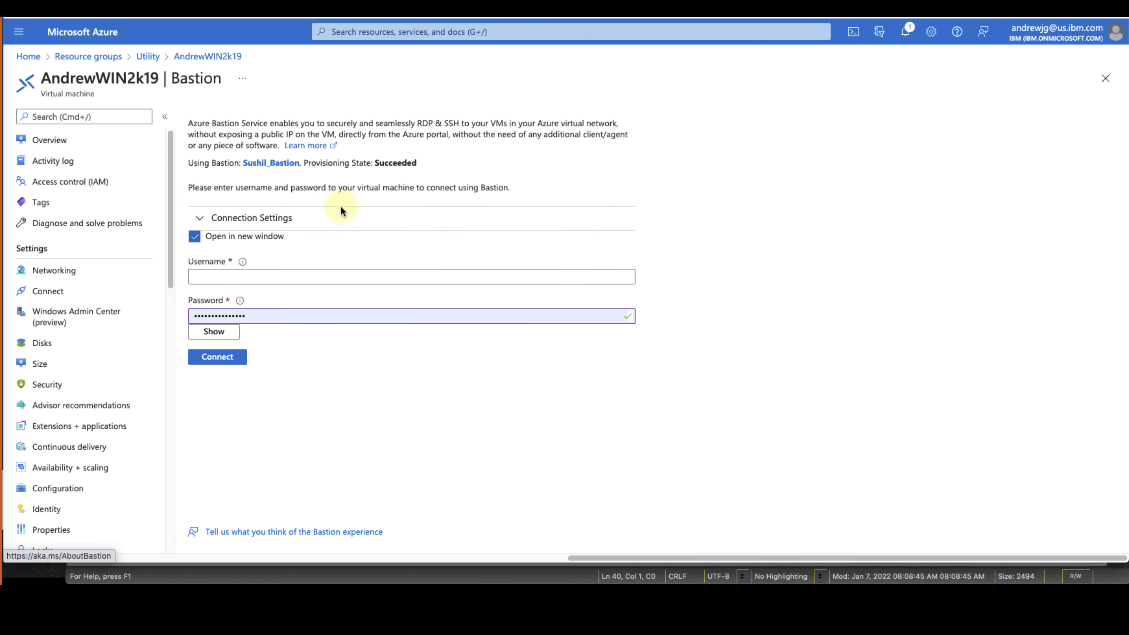
pyautogui.click(323, 276)
pyautogui.write('Superuser')
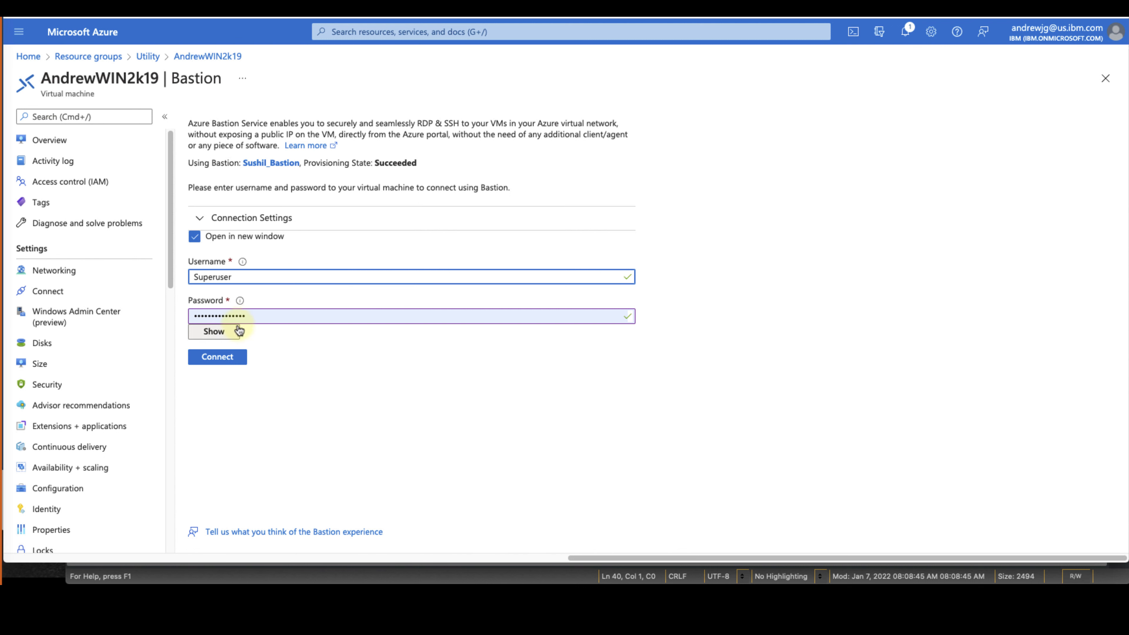
pyautogui.click(226, 335)
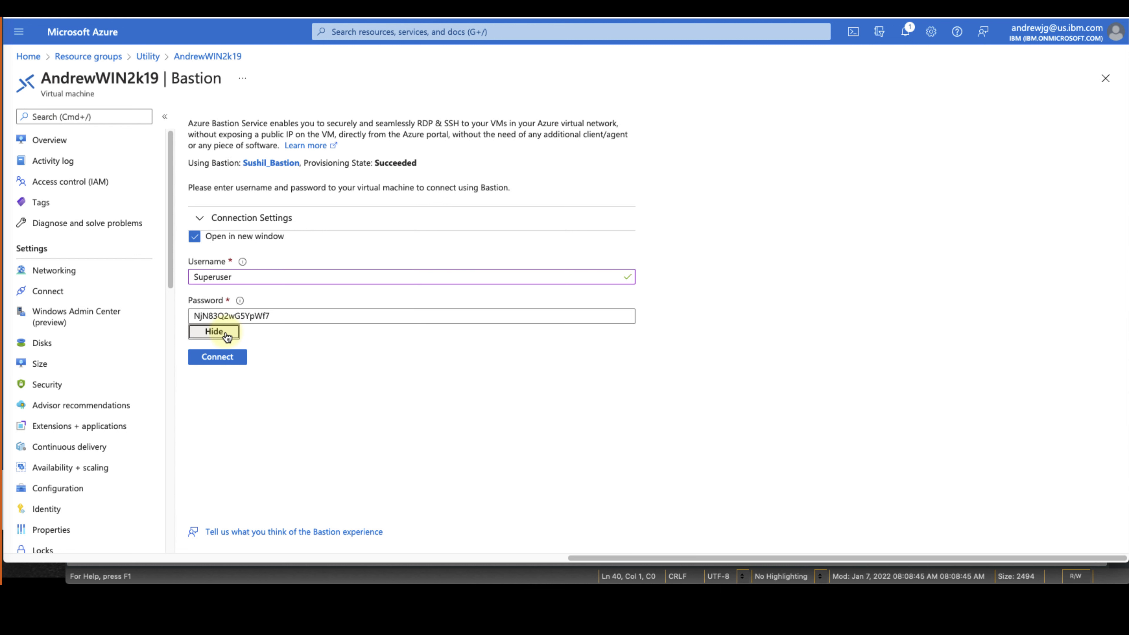
pyautogui.click(227, 336)
pyautogui.click(220, 356)
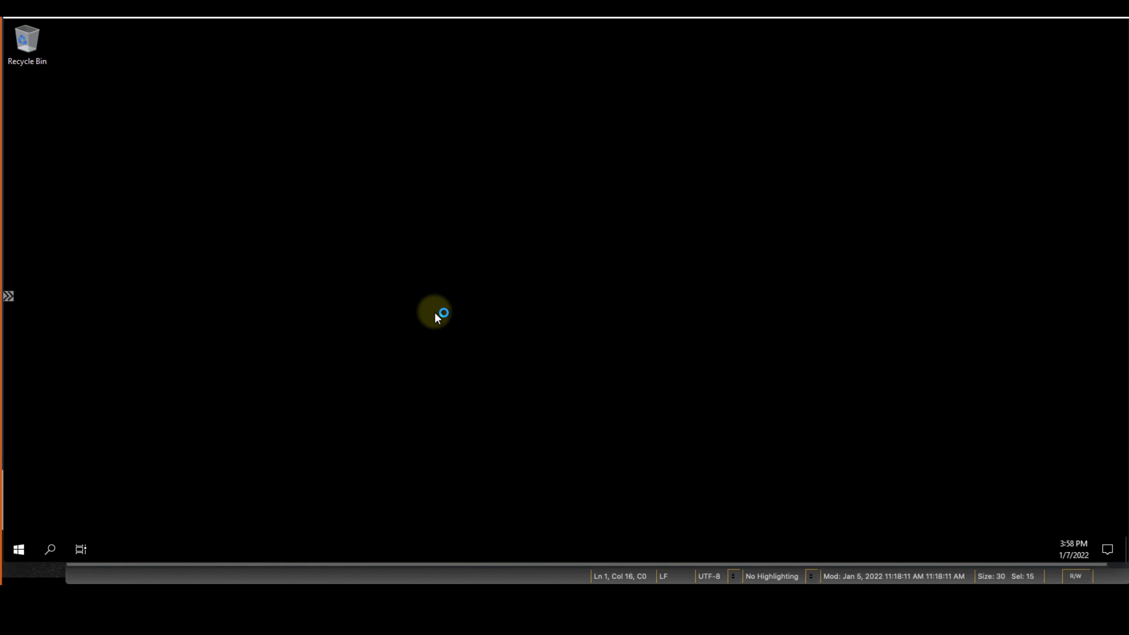
# Launch Internet Explorer and accept its recommended settings
pyautogui.press('super')
pyautogui.write('inter')
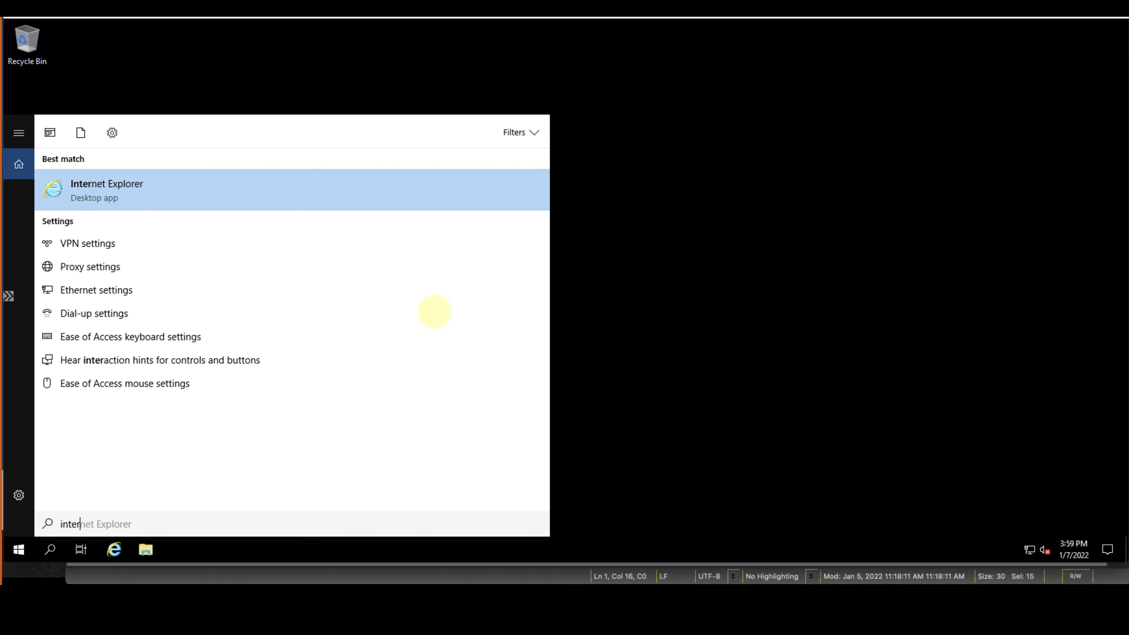
pyautogui.press('Return')
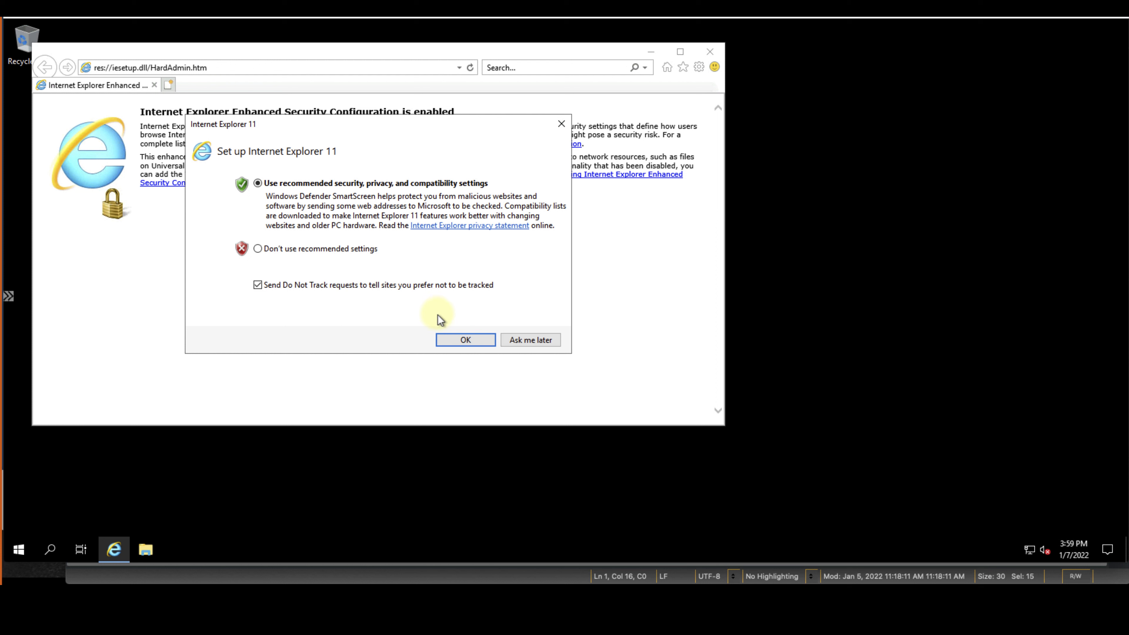
pyautogui.click(476, 342)
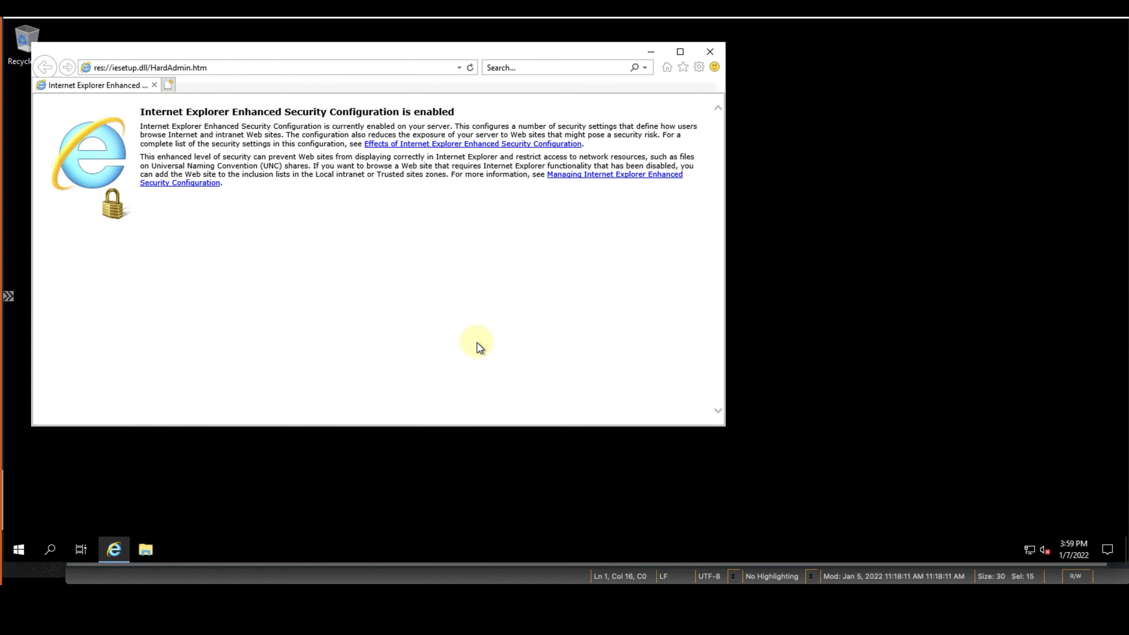
# Turn off Protected Mode for the Internet zone in Internet options
pyautogui.click(229, 67)
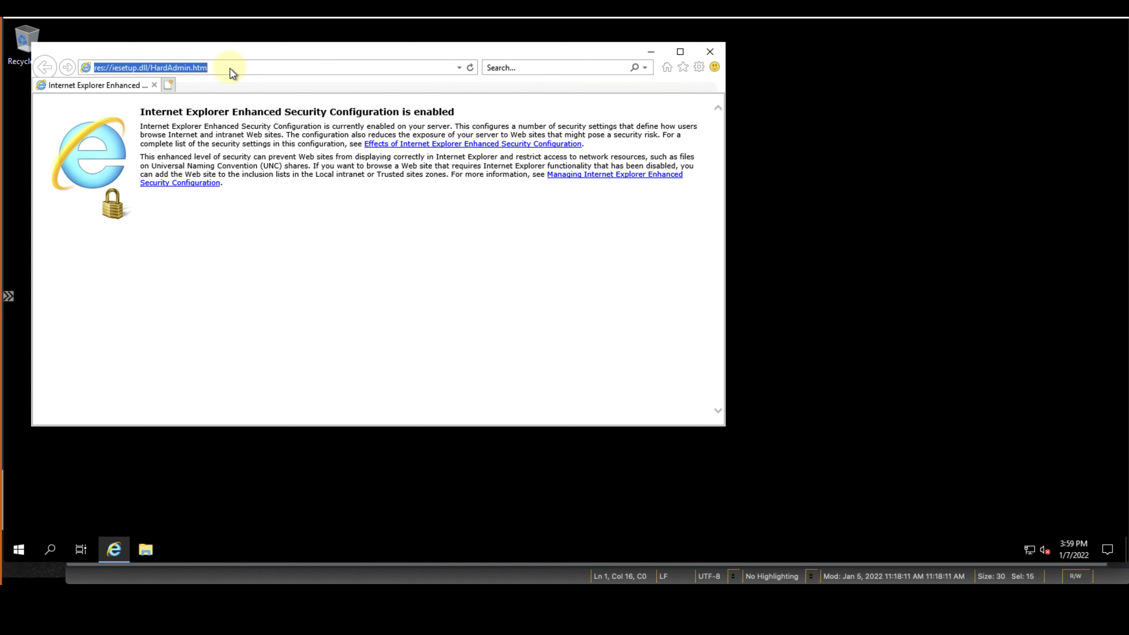
pyautogui.click(691, 67)
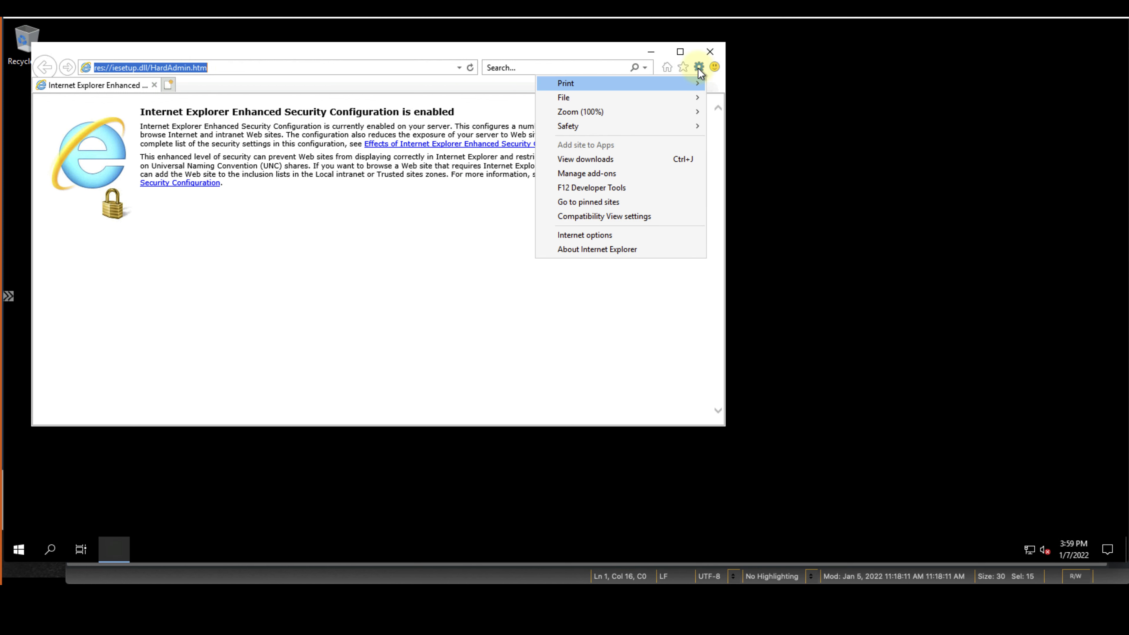
pyautogui.click(617, 236)
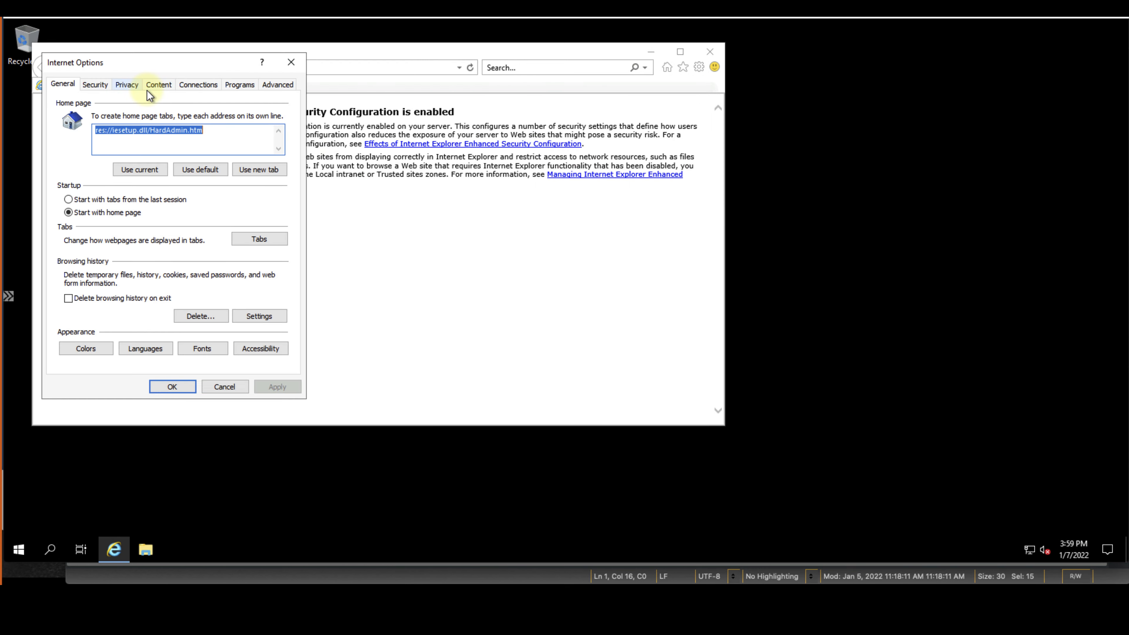
pyautogui.click(93, 85)
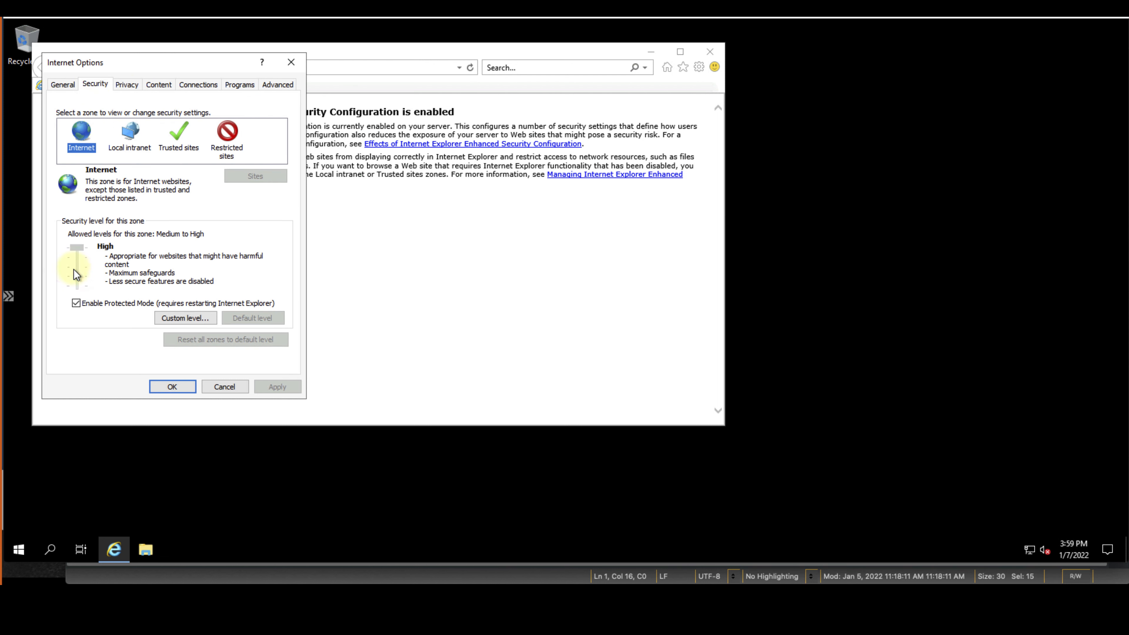
pyautogui.click(76, 303)
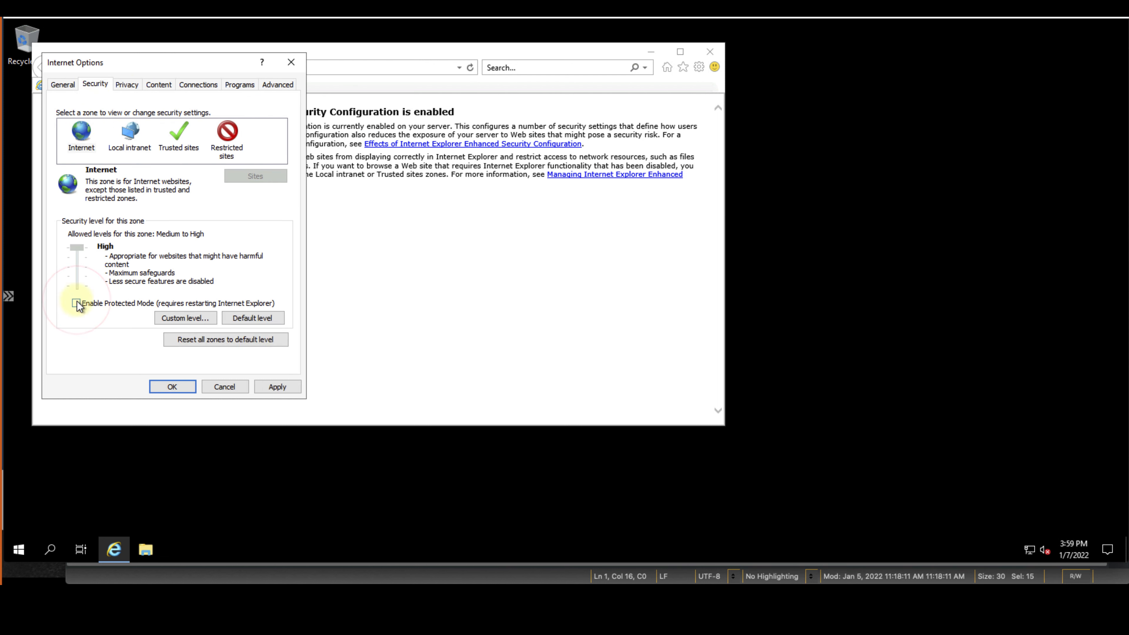
# Enable font downloads, file downloads and .NET Framework setup in the custom level, and apply
pyautogui.click(186, 320)
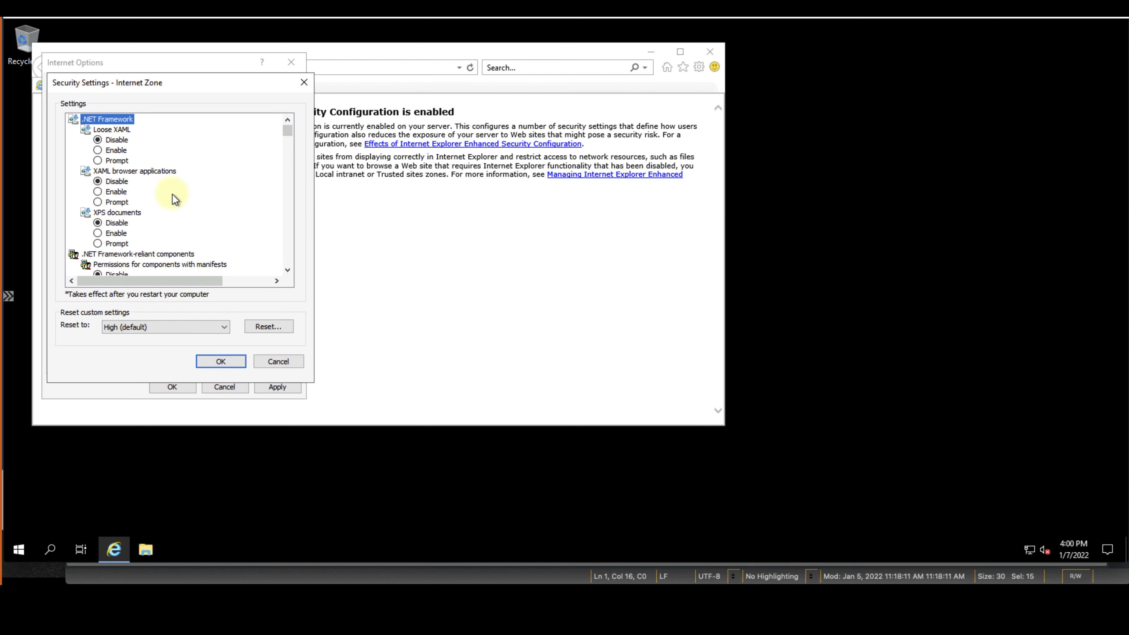
pyautogui.scroll(-10, 172, 193)
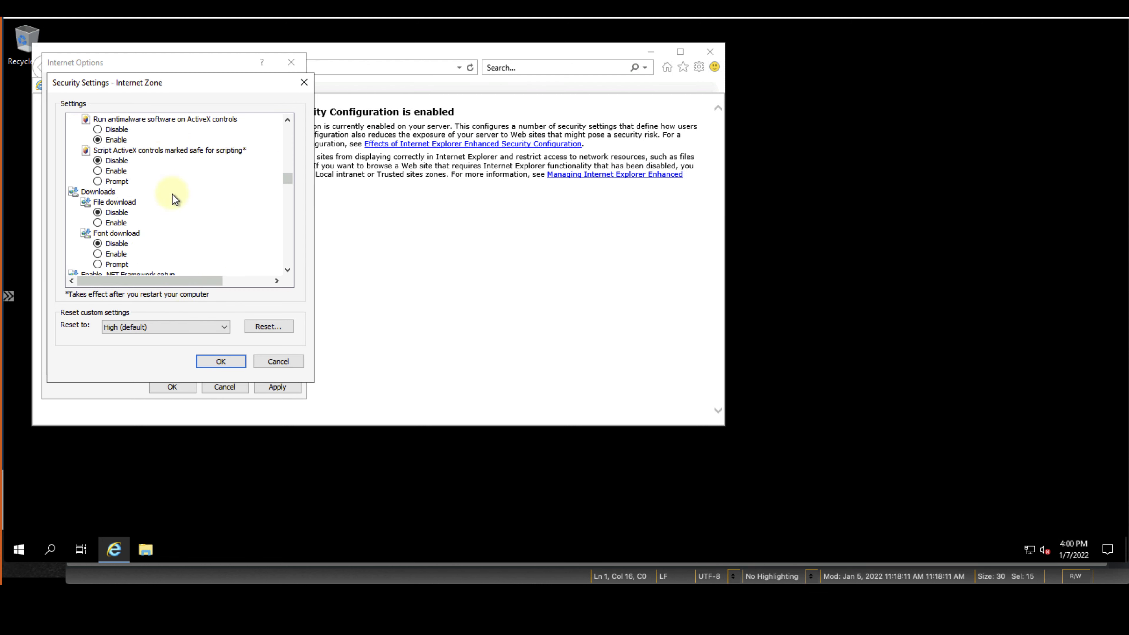
pyautogui.click(121, 254)
pyautogui.click(117, 222)
pyautogui.scroll(-2, 207, 244)
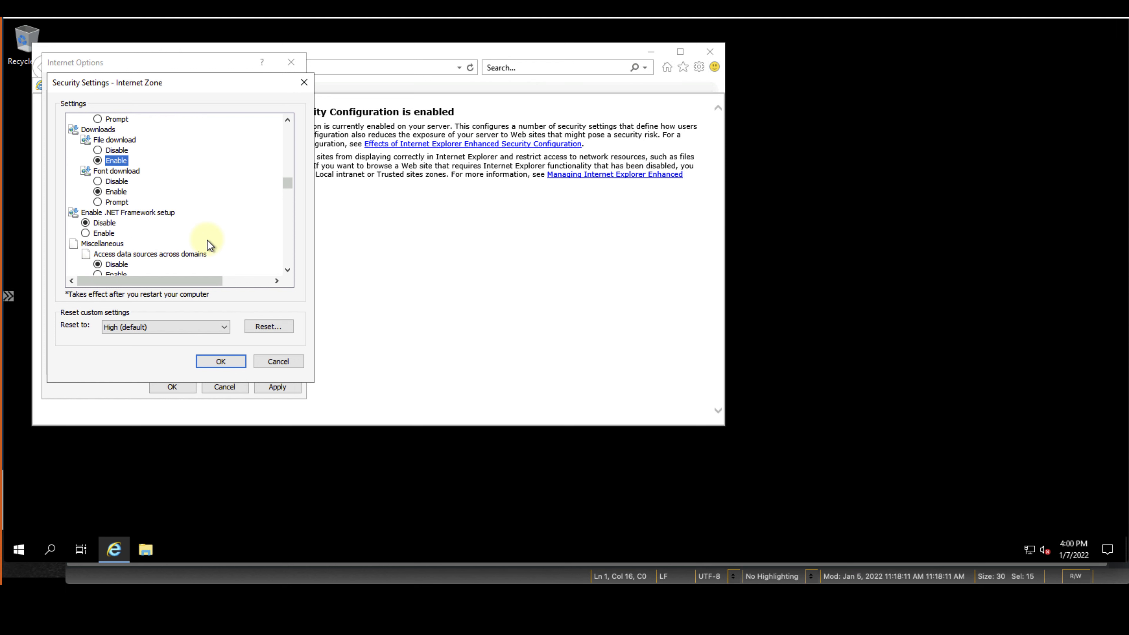
pyautogui.click(104, 234)
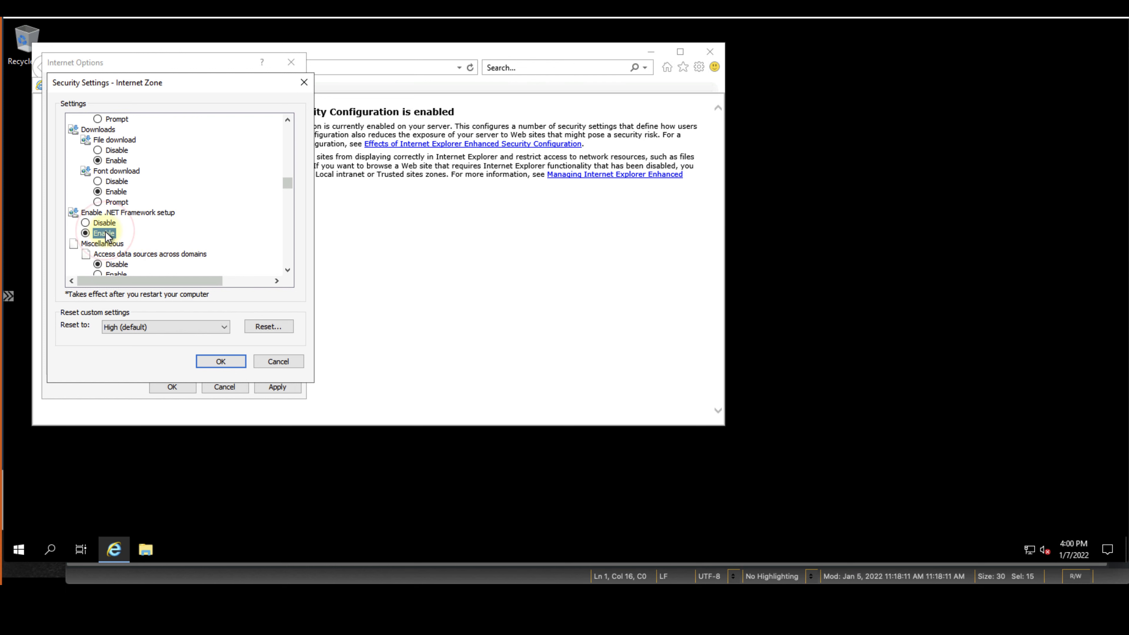
pyautogui.scroll(-2, 106, 235)
pyautogui.scroll(-9, 107, 236)
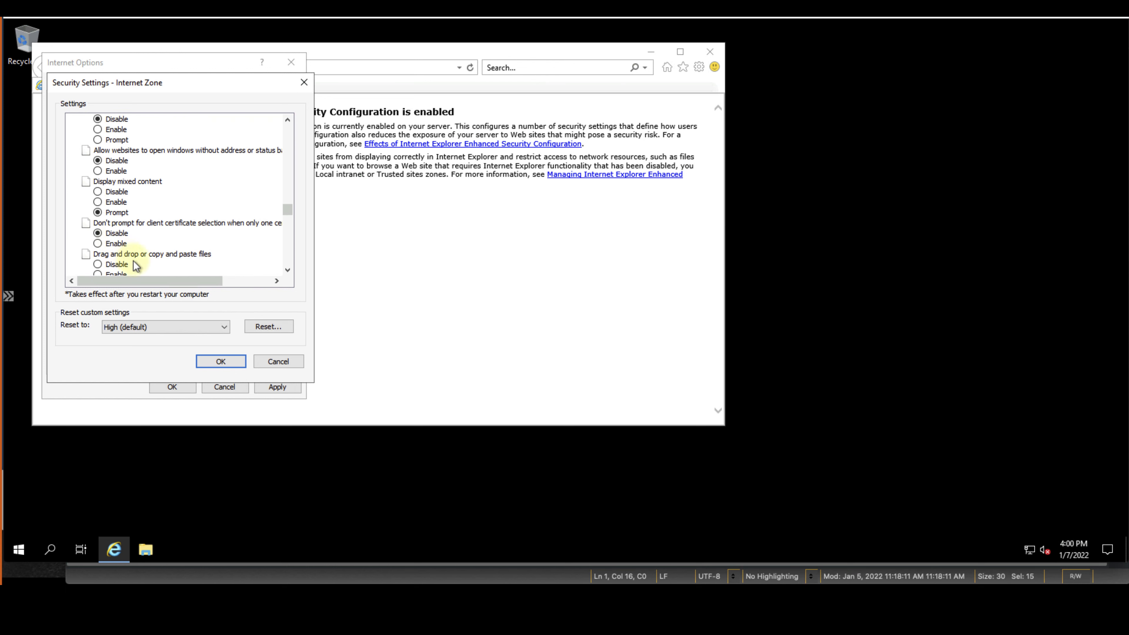
pyautogui.click(230, 361)
pyautogui.click(519, 299)
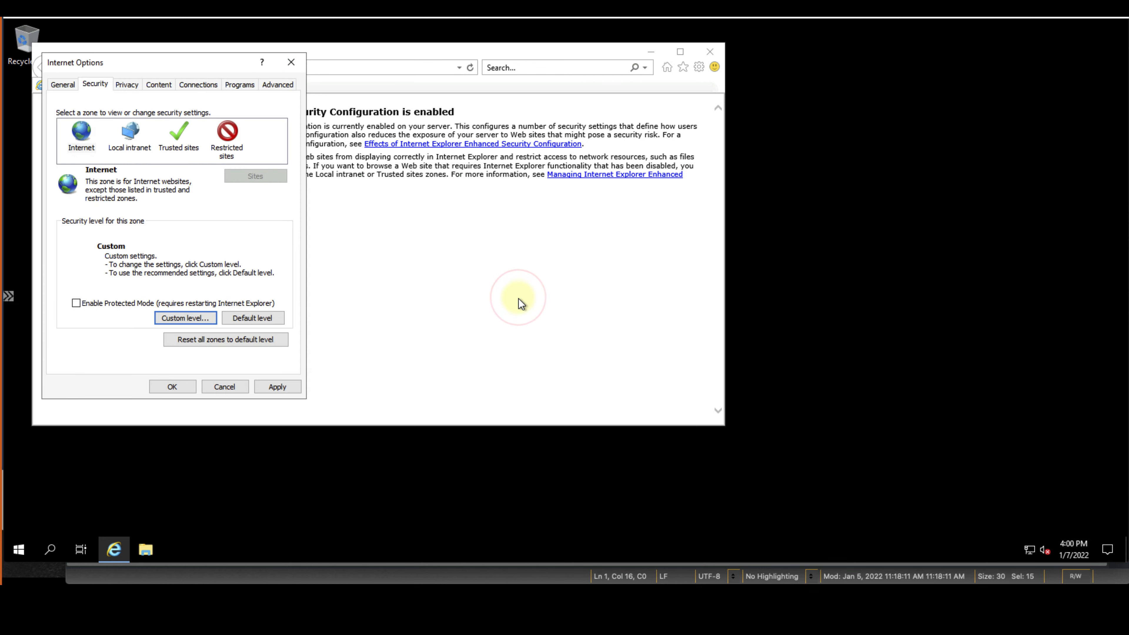
pyautogui.click(291, 388)
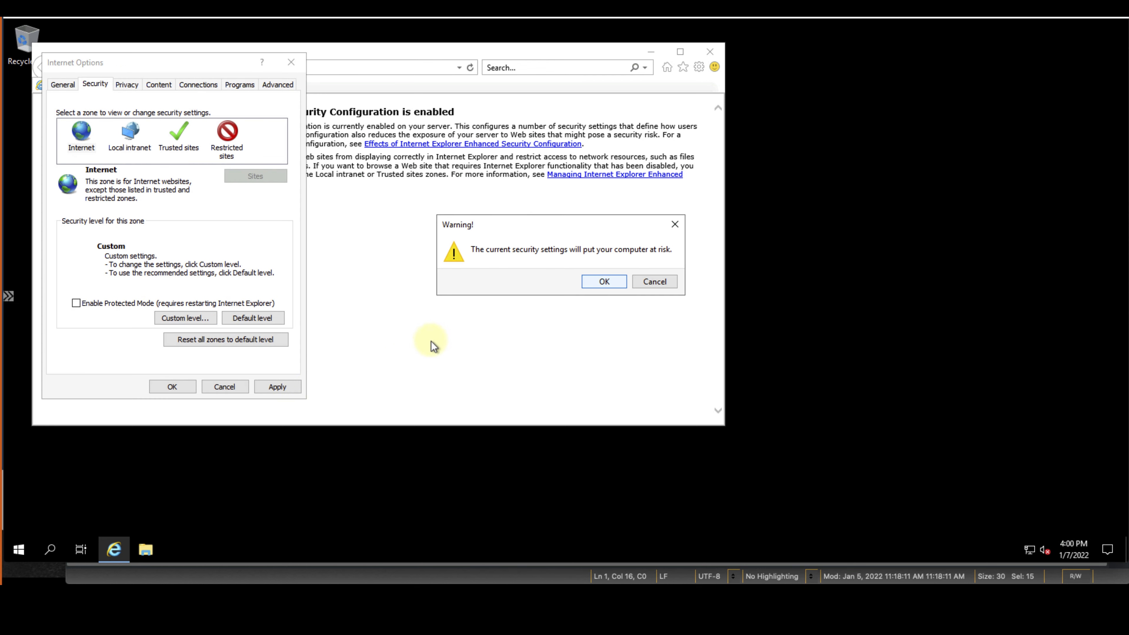
pyautogui.click(612, 280)
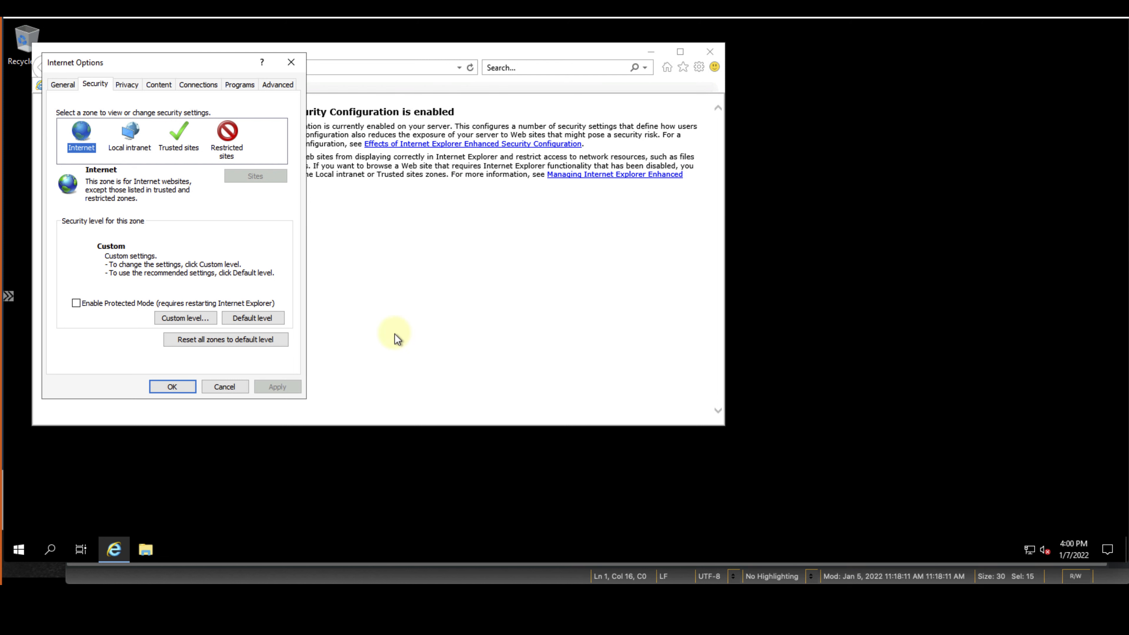
pyautogui.click(178, 386)
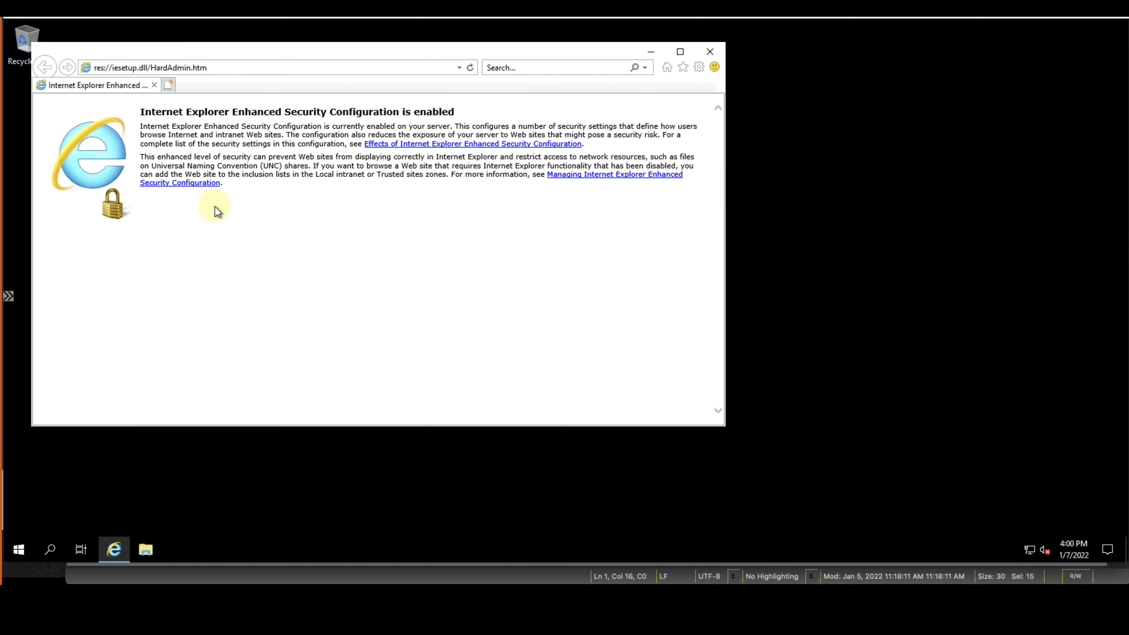
# Go to mozilla.org, suppressing the secure-connection security alert
pyautogui.click(244, 67)
pyautogui.write('moz')
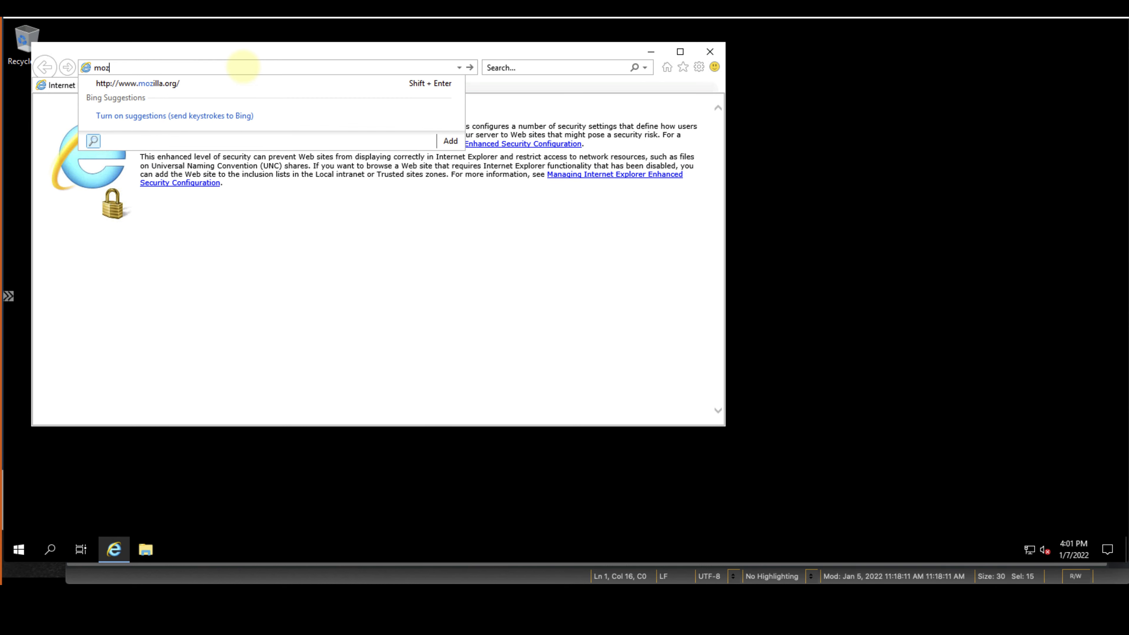
pyautogui.press('Down')
pyautogui.press('Return')
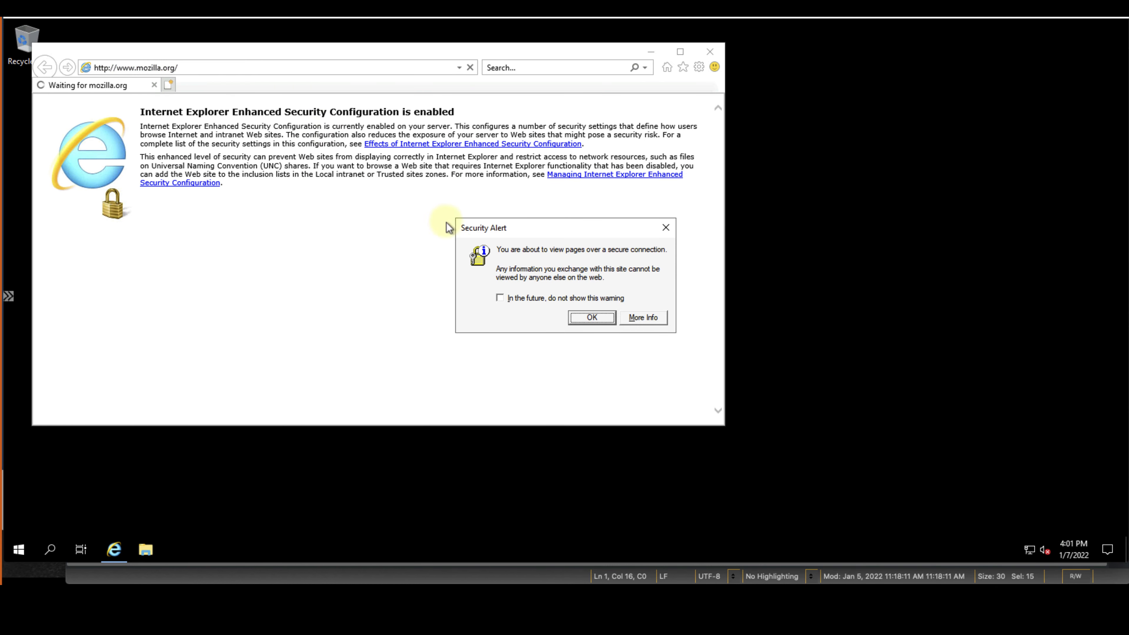
pyautogui.click(549, 300)
pyautogui.click(587, 317)
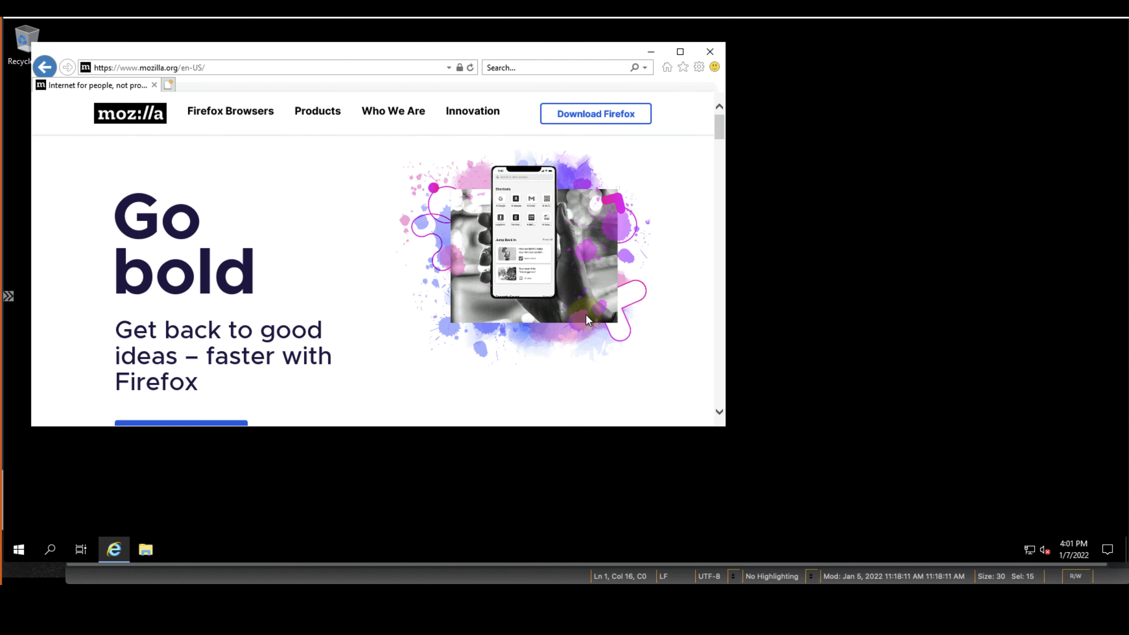
# Save and run the Firefox installer, then close Firefox's Privacy Notice page
pyautogui.click(555, 118)
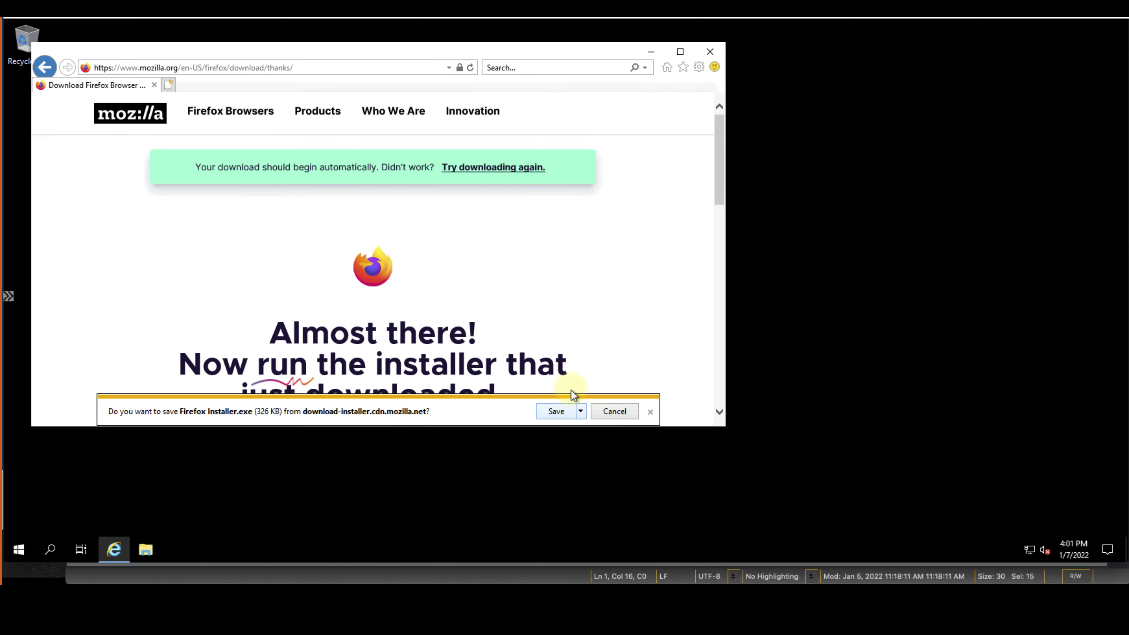
pyautogui.click(581, 412)
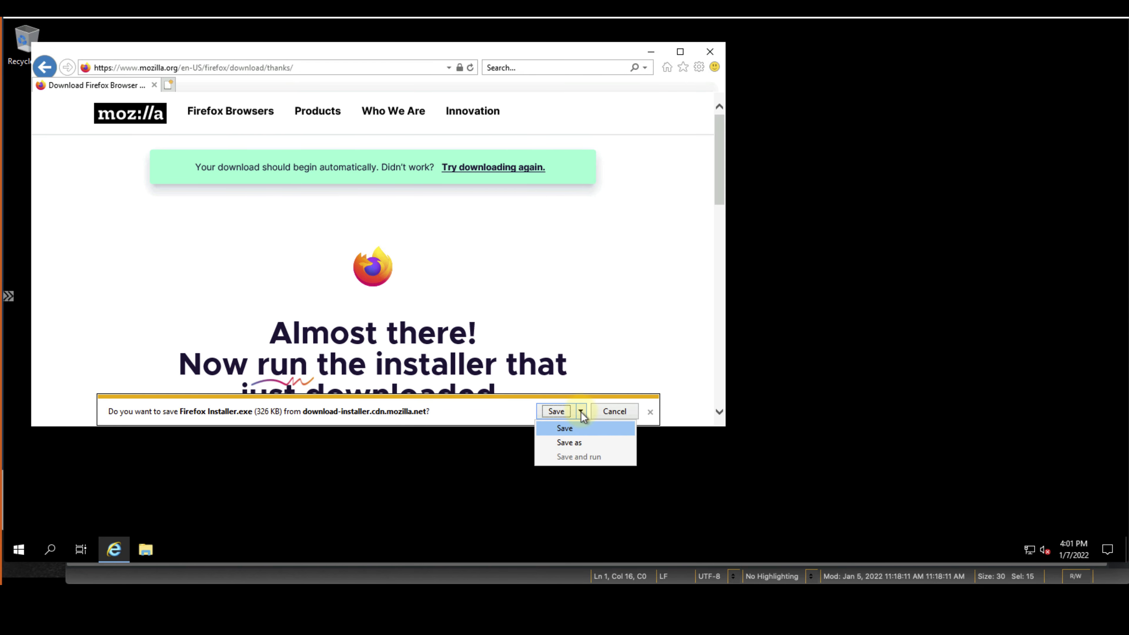
pyautogui.click(573, 429)
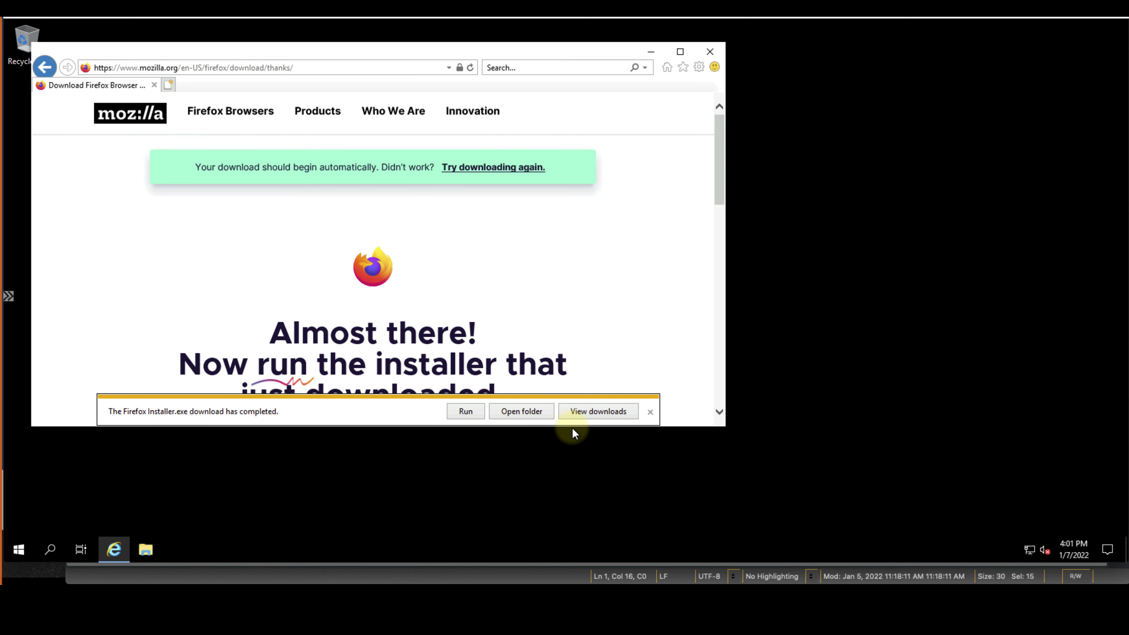
pyautogui.click(587, 412)
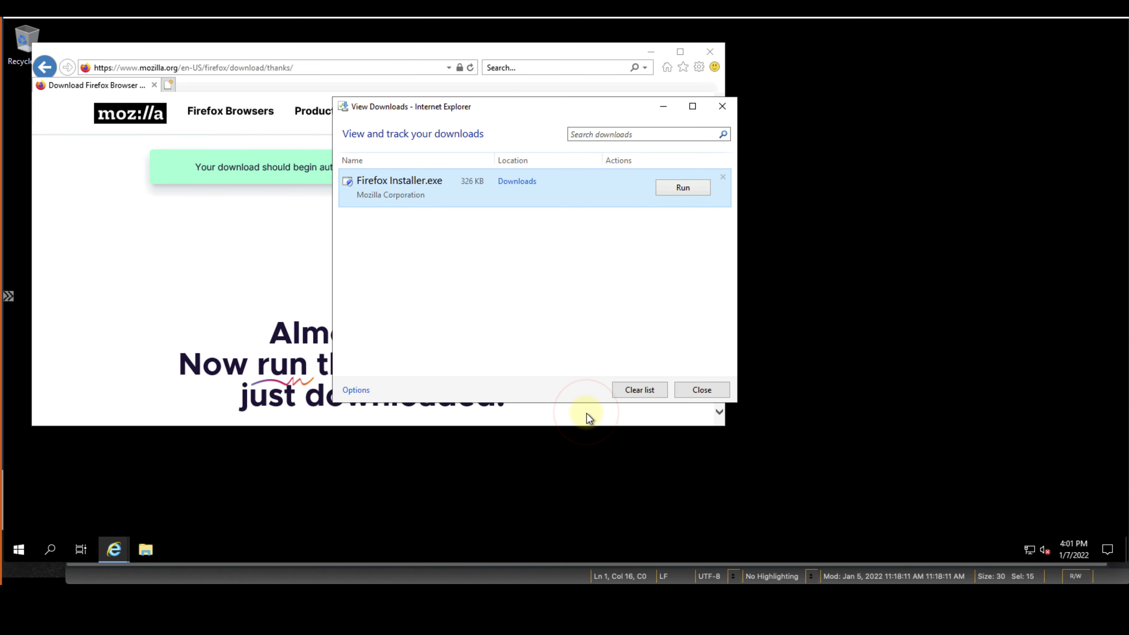
pyautogui.click(682, 188)
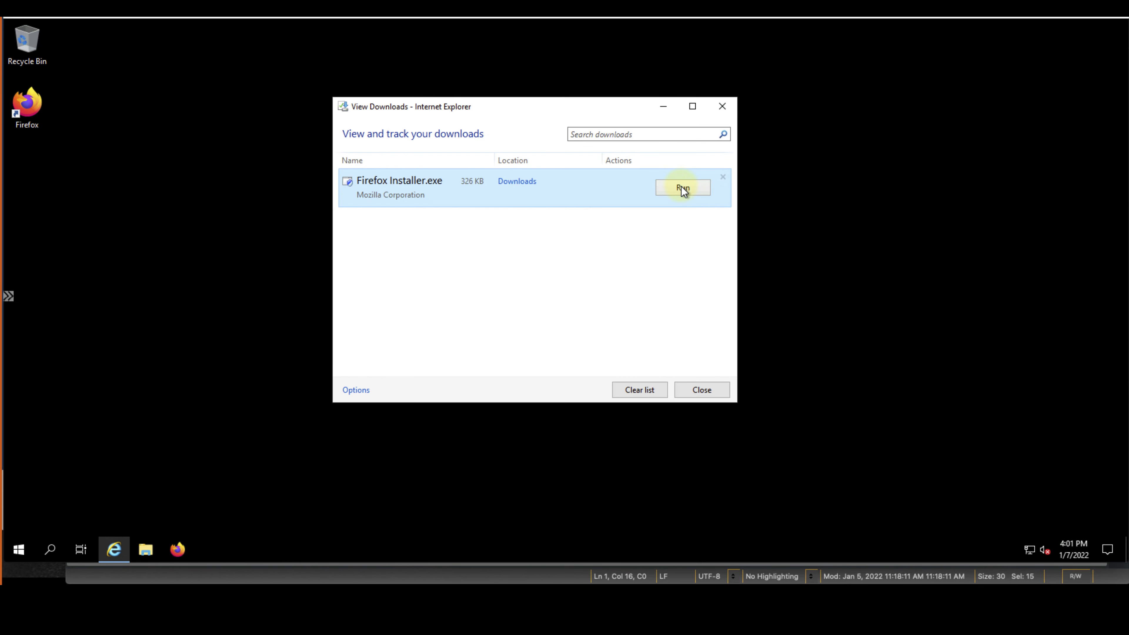
pyautogui.click(723, 106)
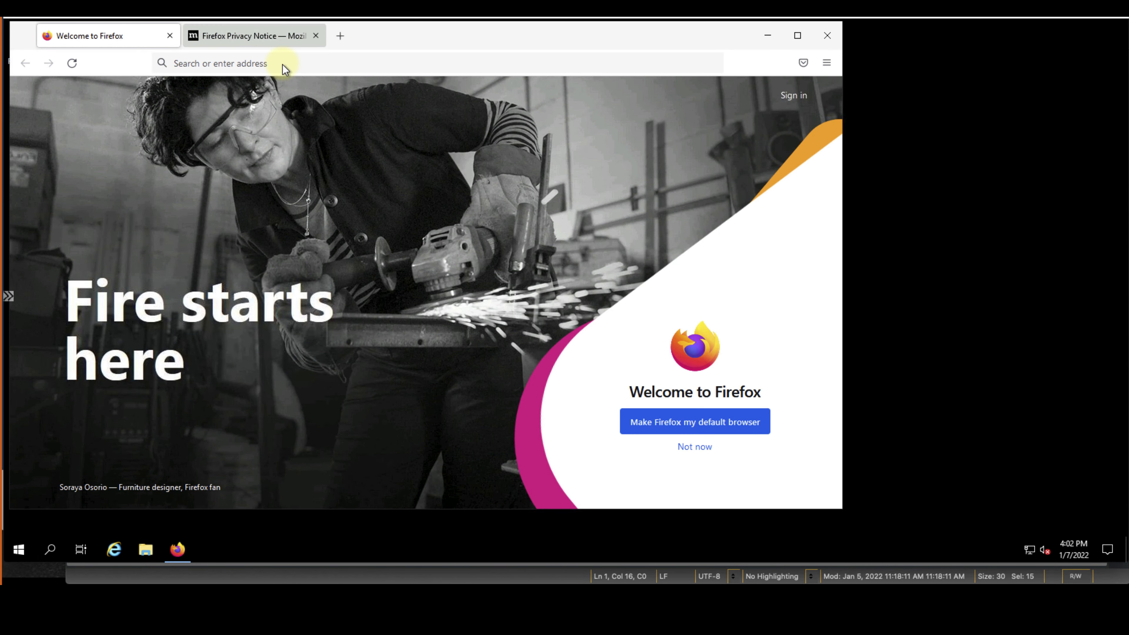
pyautogui.click(315, 38)
pyautogui.click(268, 63)
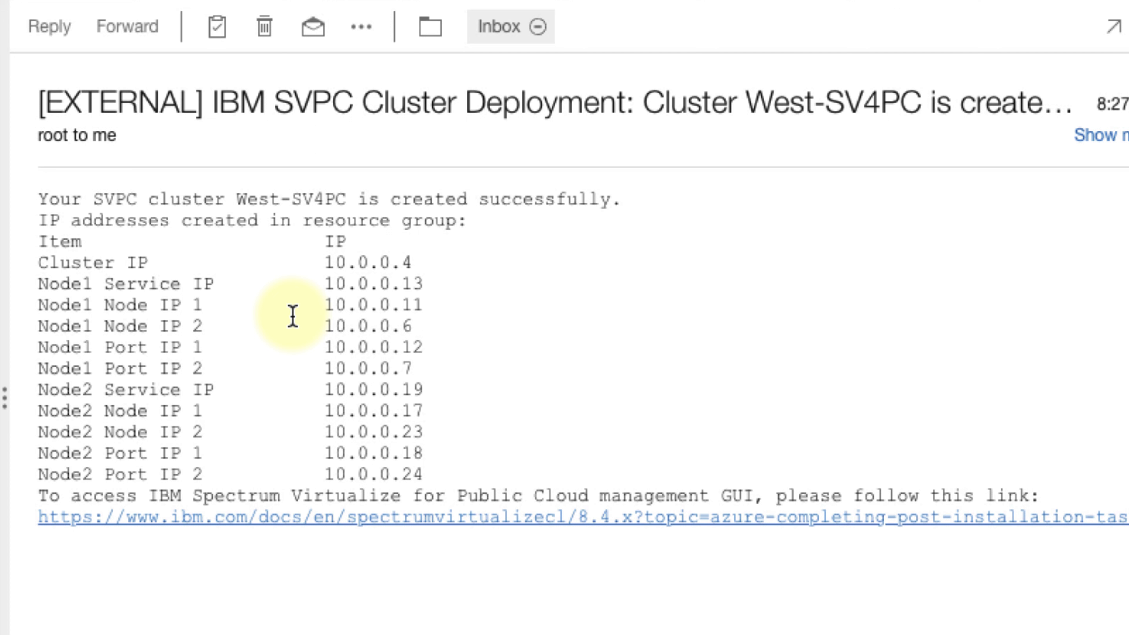
pyautogui.moveTo(326, 262); pyautogui.dragTo(425, 266)
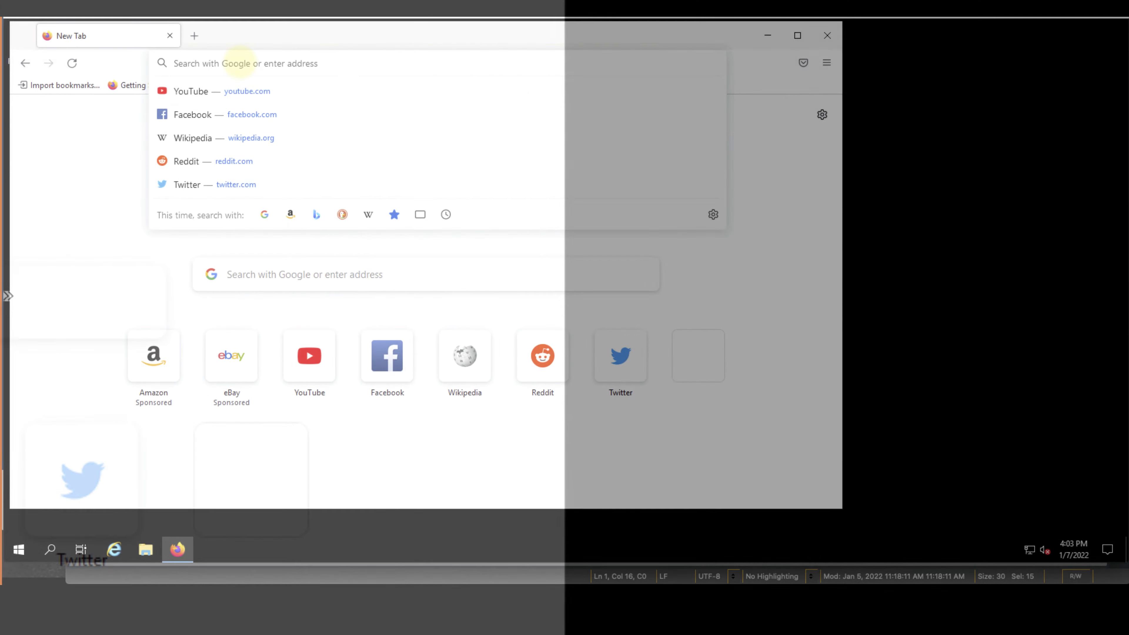
pyautogui.write('https:')
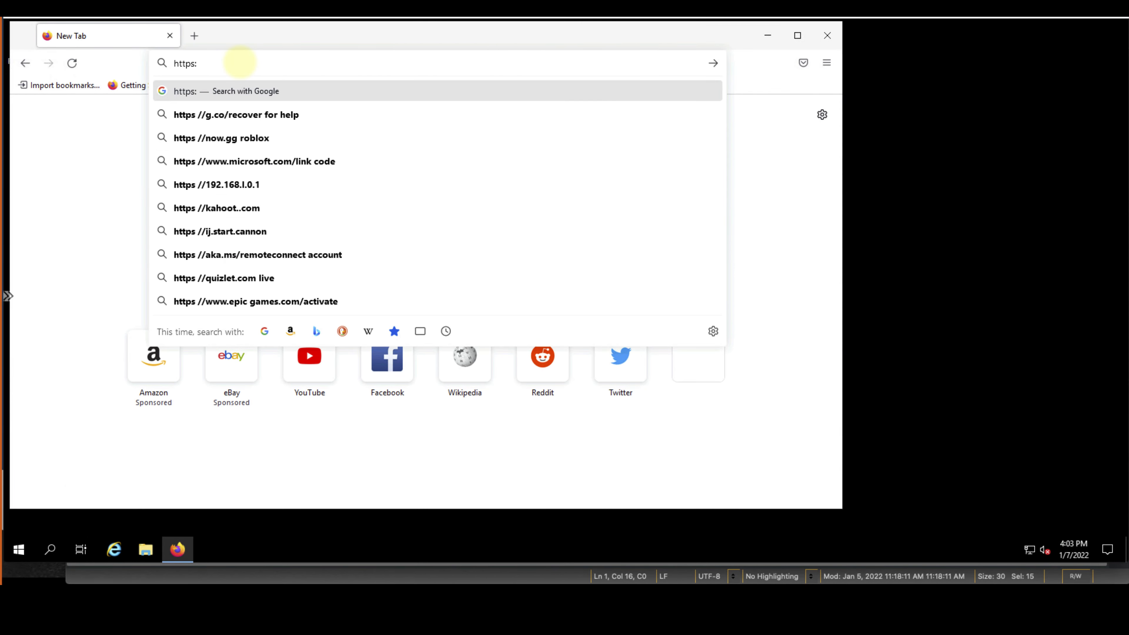
pyautogui.write('//10.0.0.4')
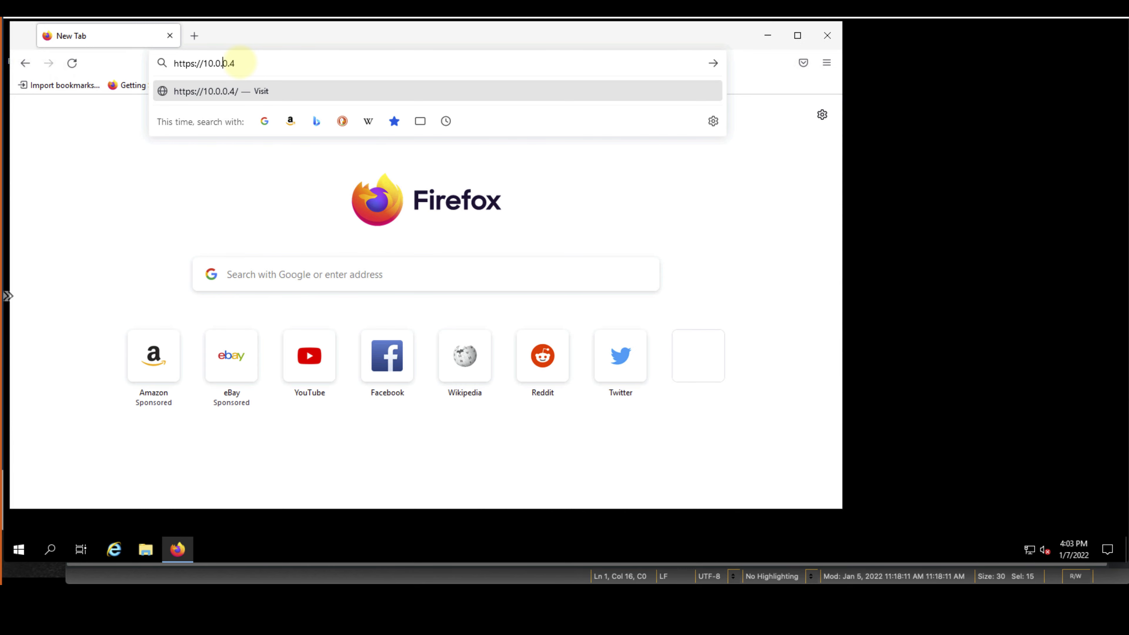
pyautogui.press('Left')
pyautogui.press('Return')
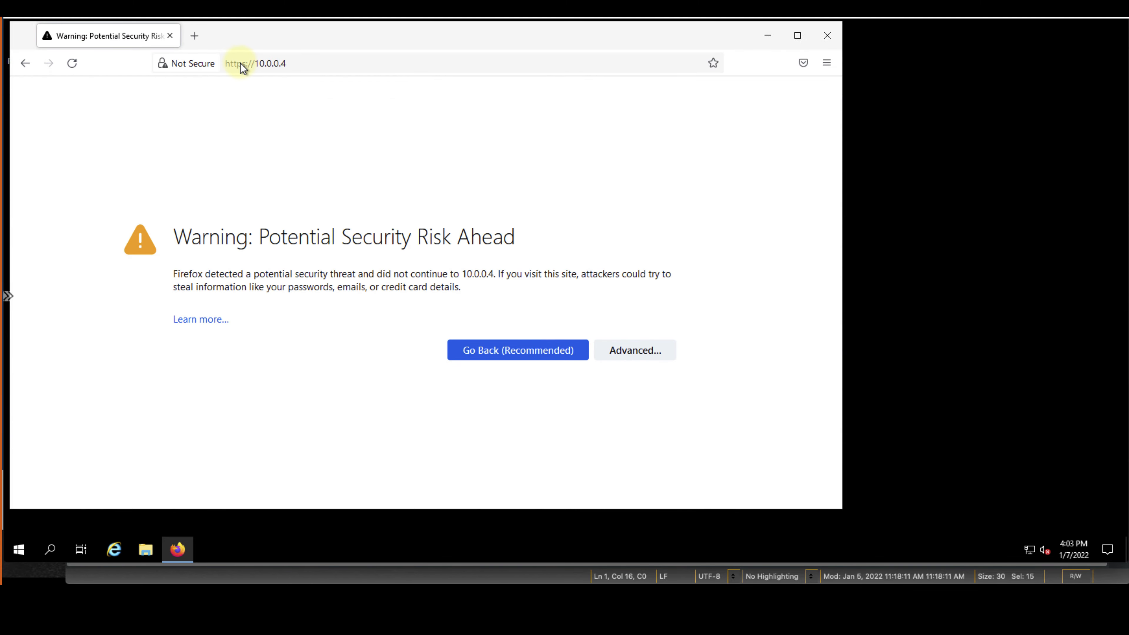
pyautogui.click(636, 355)
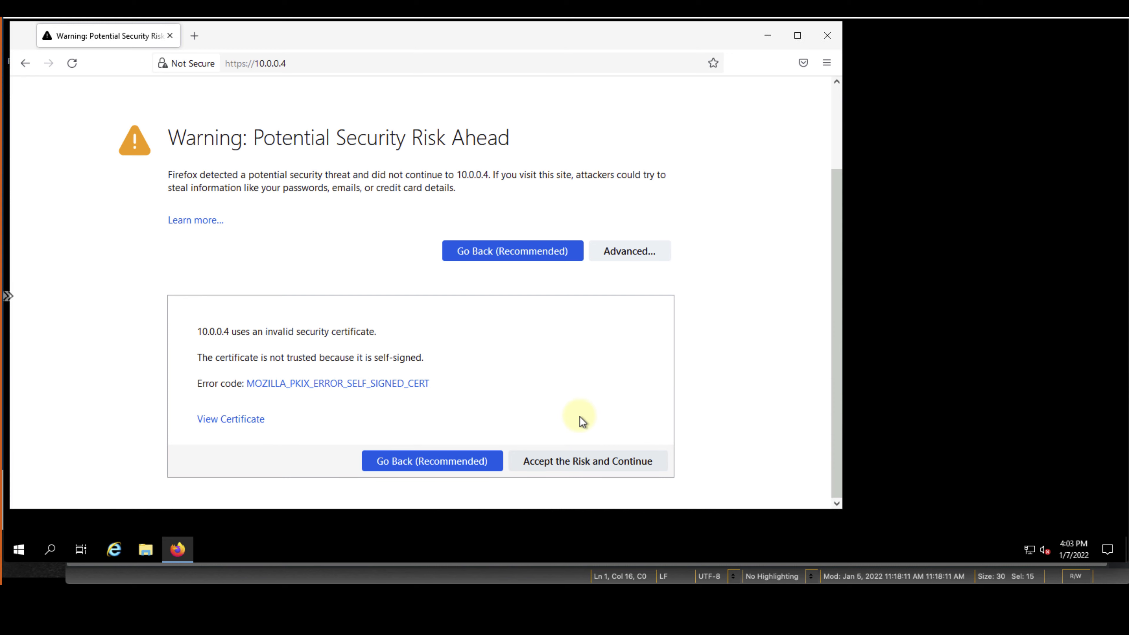
pyautogui.click(563, 463)
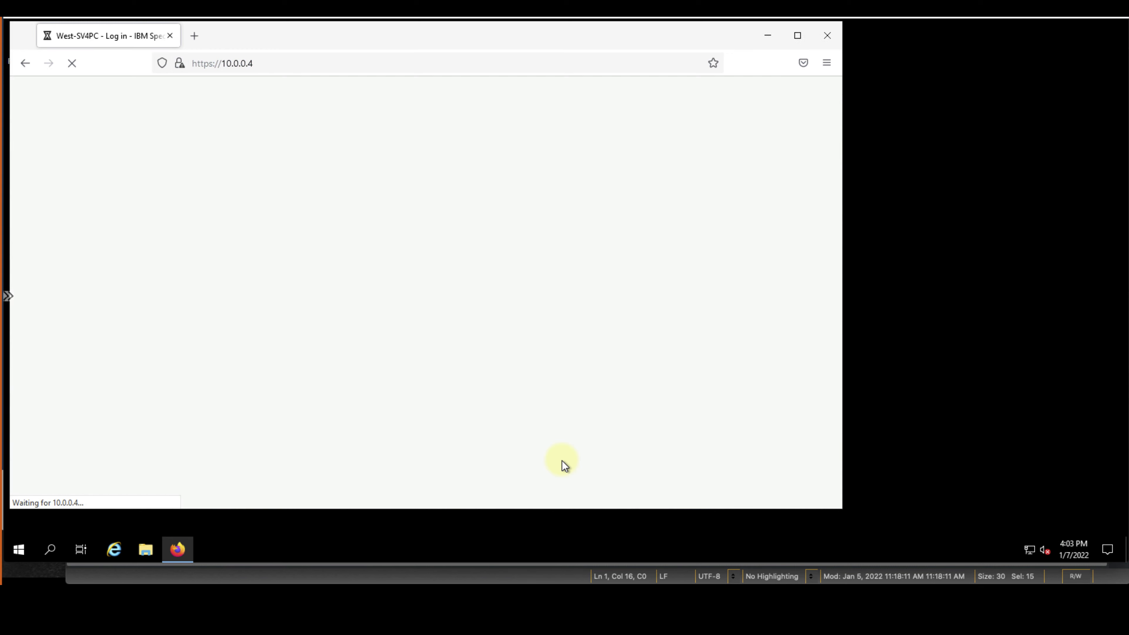
# Paste the superuser password via the Bastion clipboard and sign in
pyautogui.press('super+Tab')
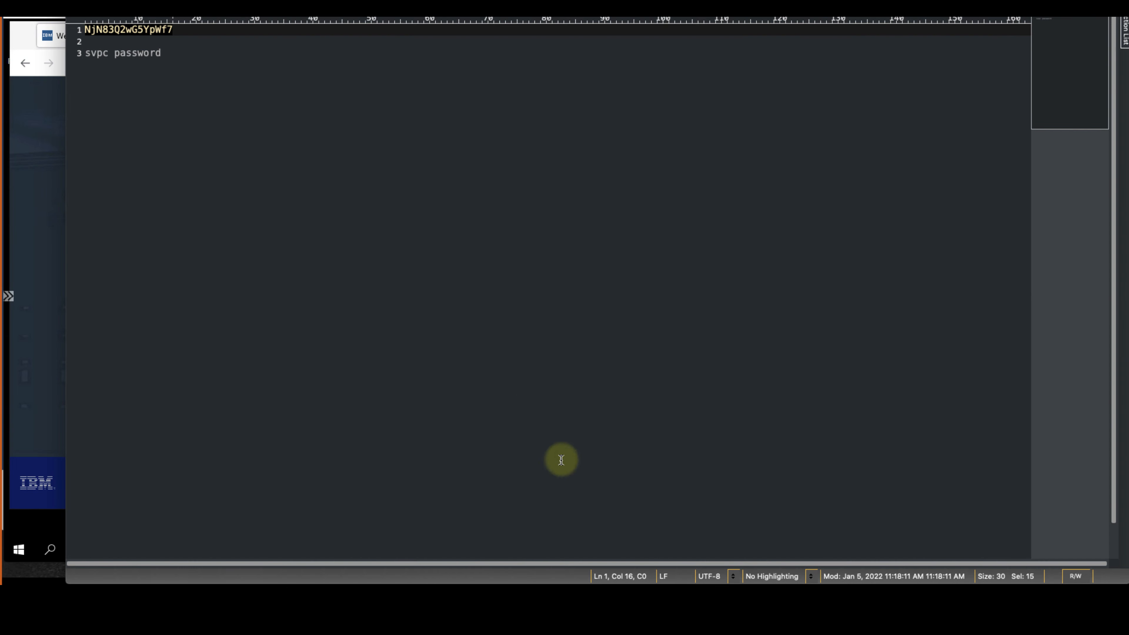
pyautogui.click(9, 296)
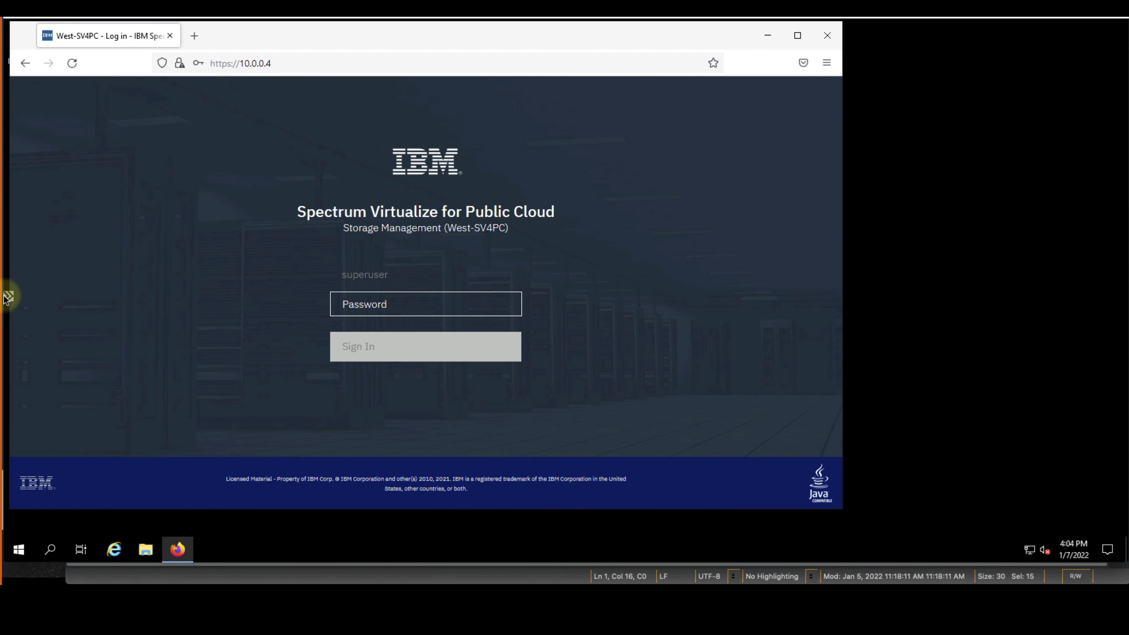
pyautogui.click(8, 296)
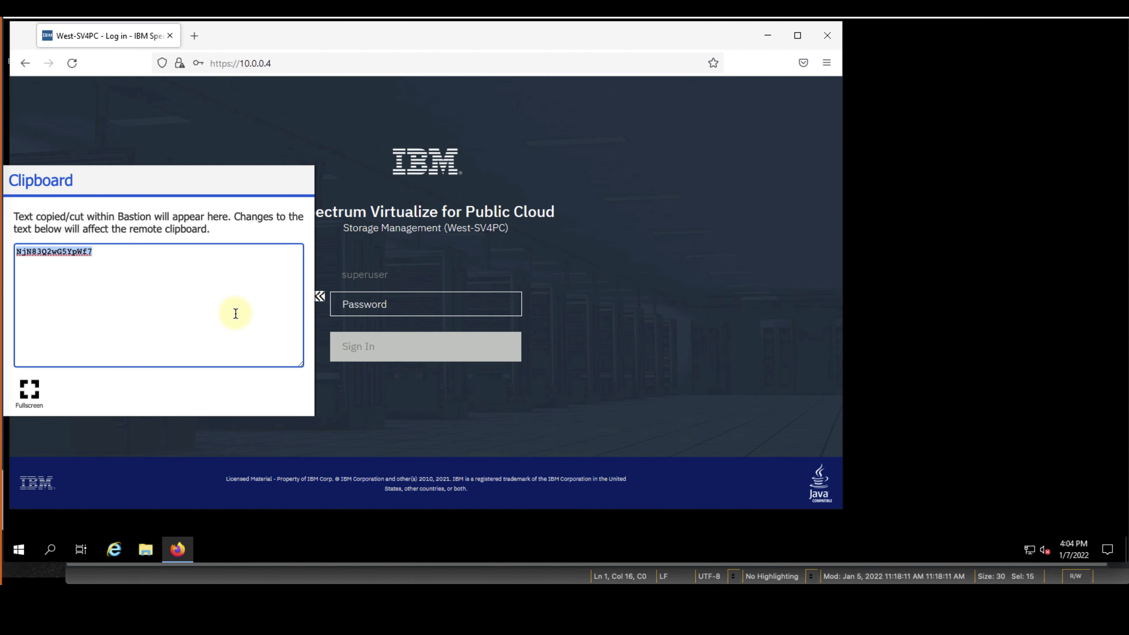
pyautogui.click(348, 267)
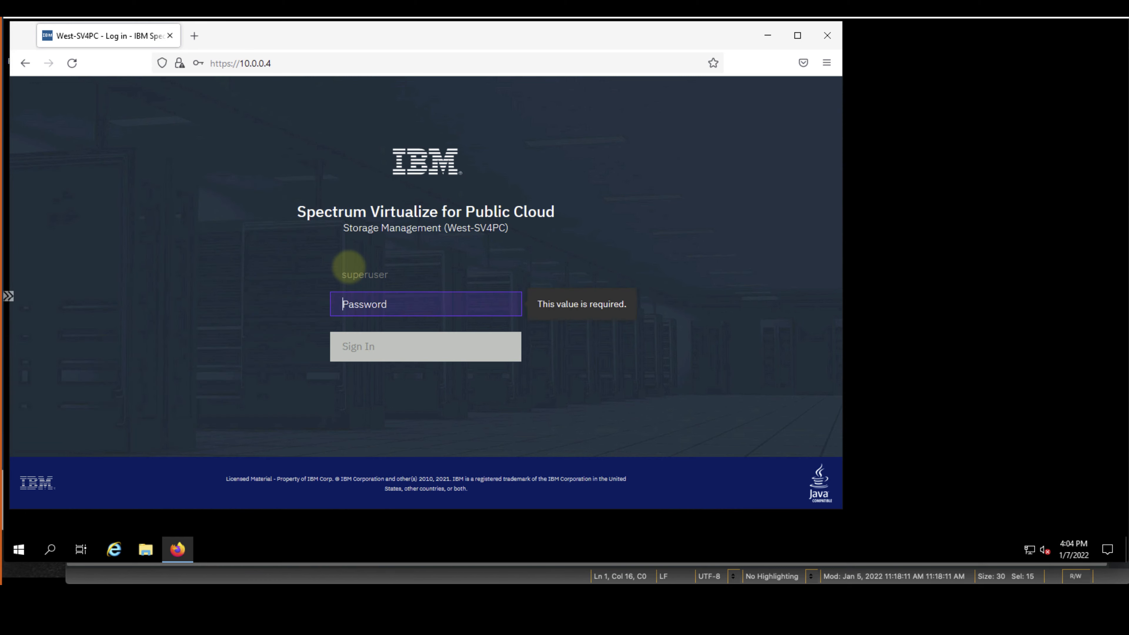
pyautogui.hotkey('ctrl', 'v')
pyautogui.click(373, 351)
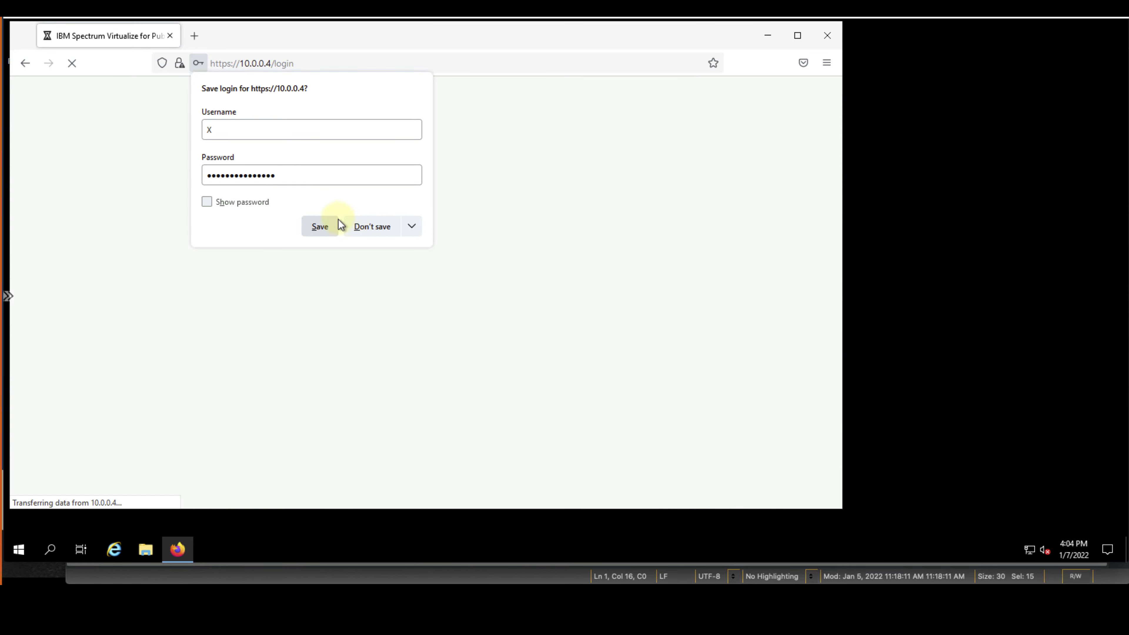
# Save the superuser login in Firefox
pyautogui.click(252, 199)
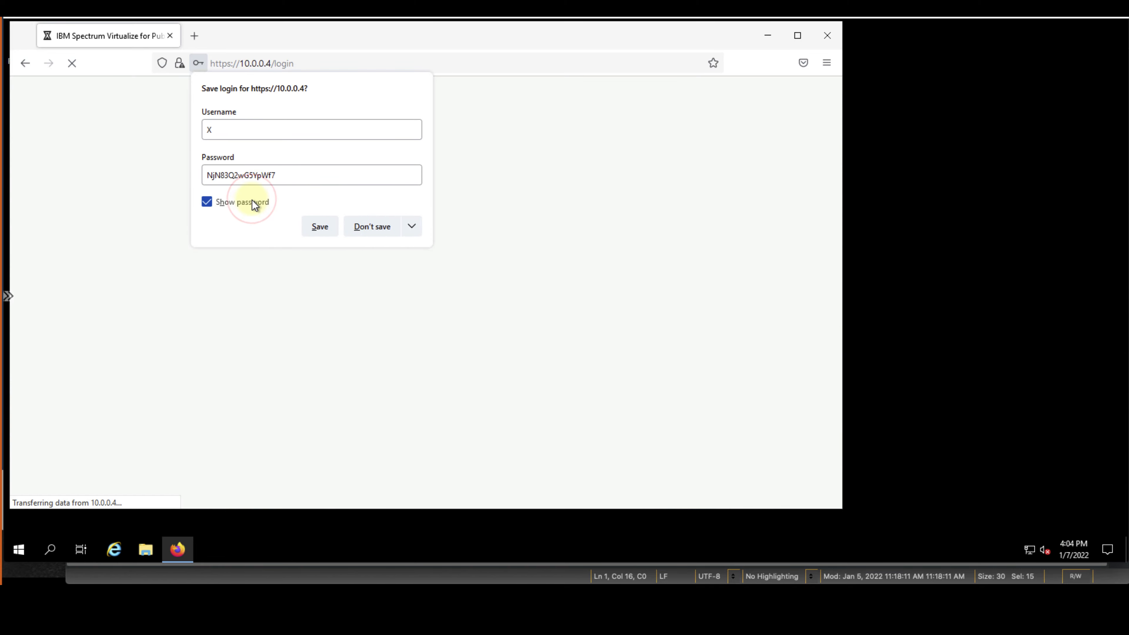
pyautogui.click(252, 202)
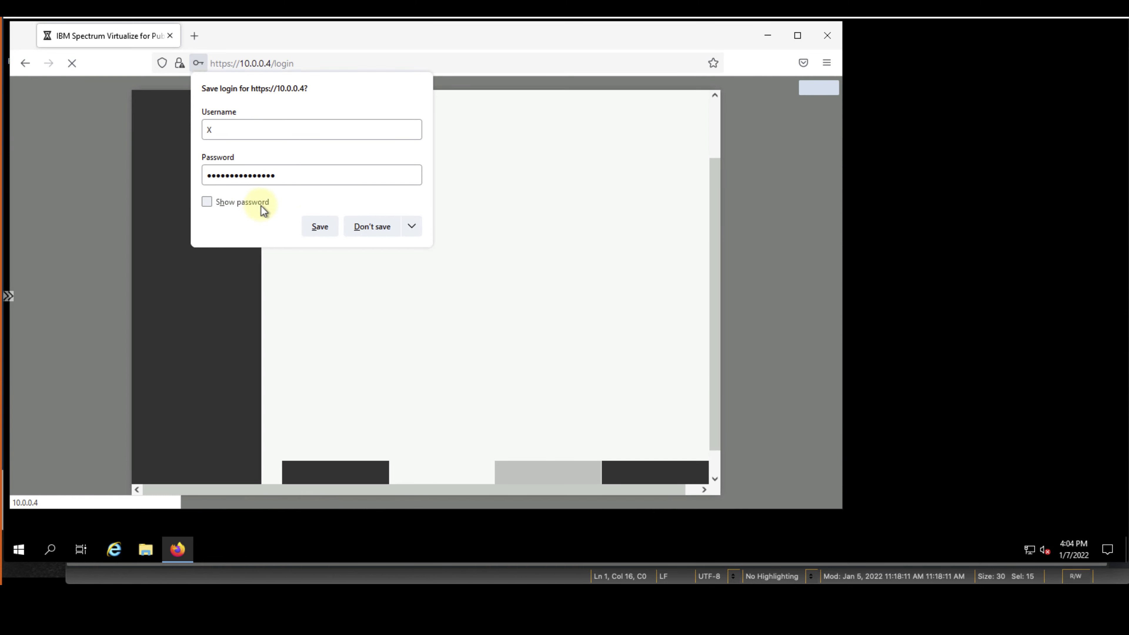
pyautogui.click(317, 226)
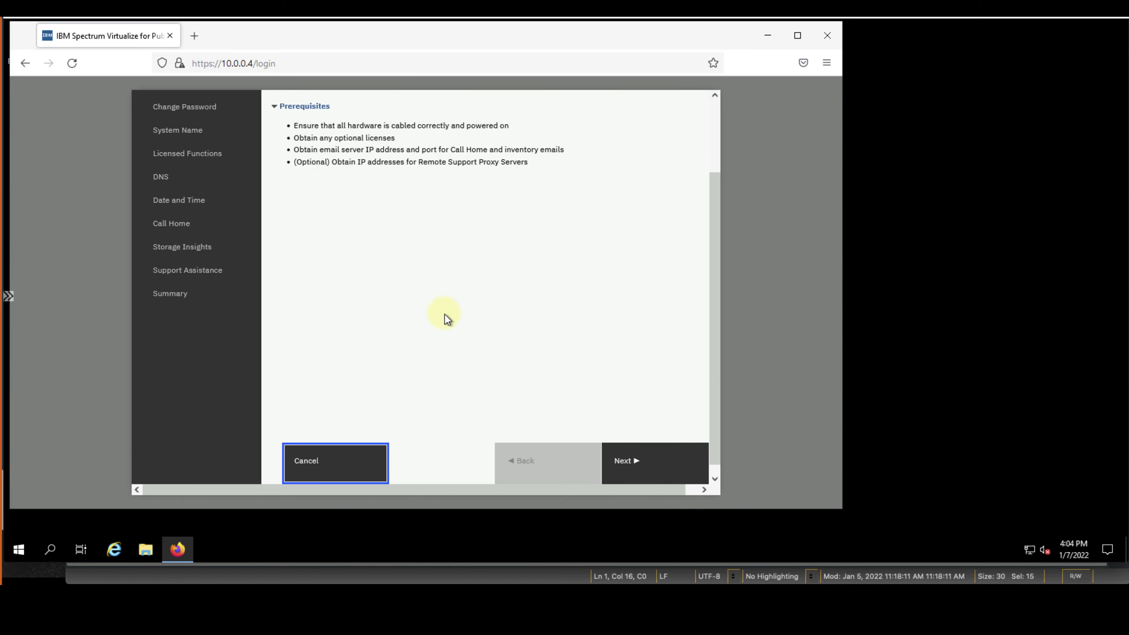
# Accept the license agreement after the prerequisites page
pyautogui.click(656, 462)
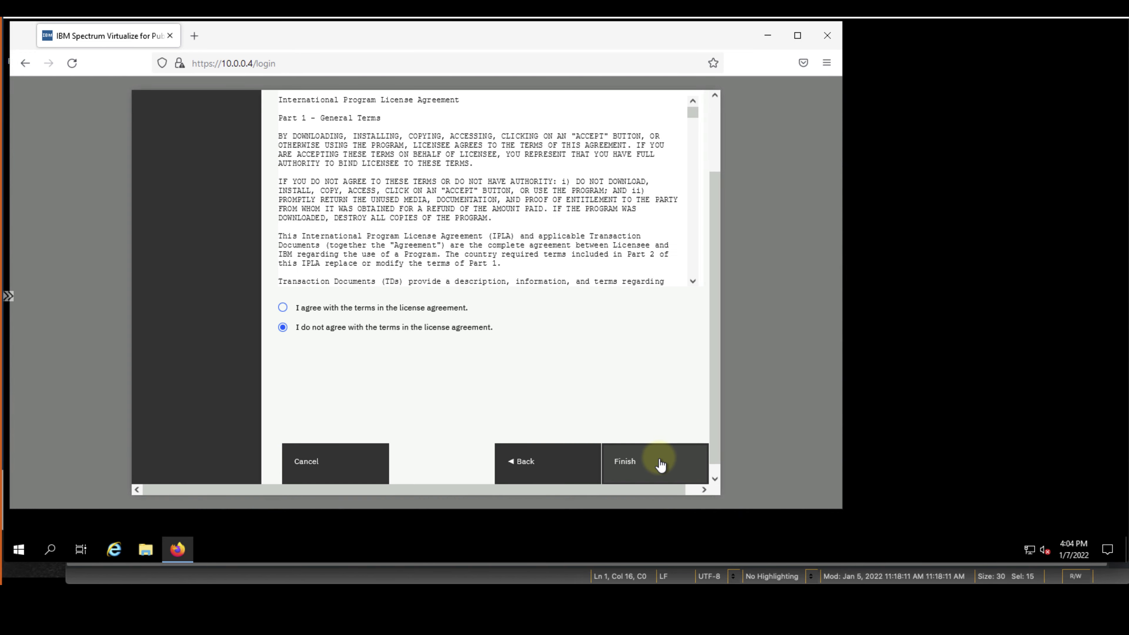
pyautogui.click(370, 312)
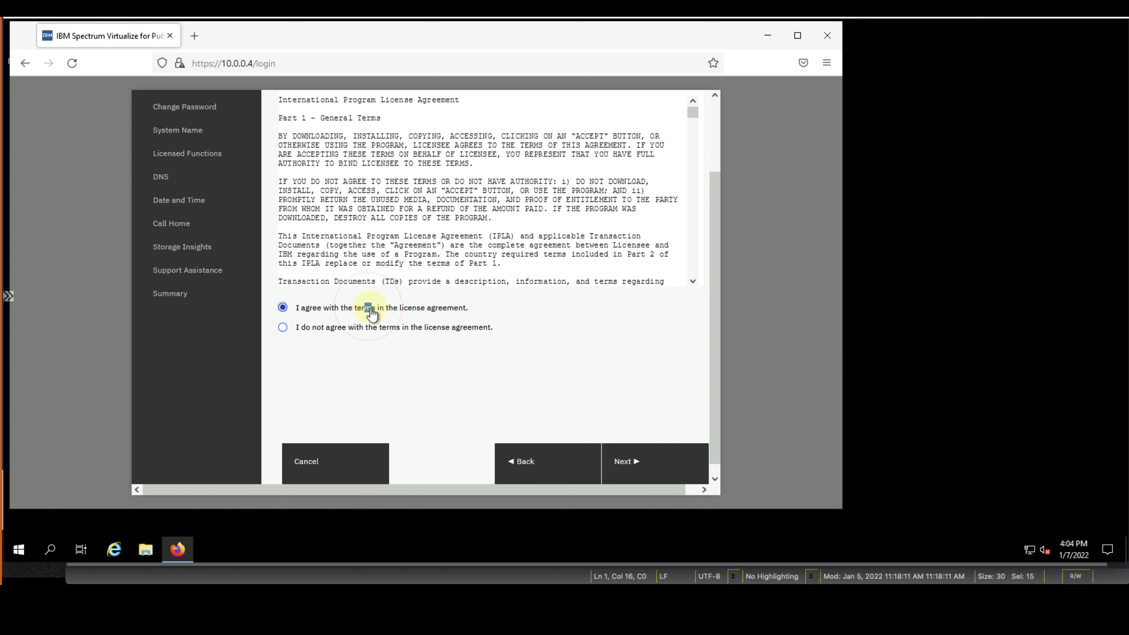
pyautogui.click(635, 464)
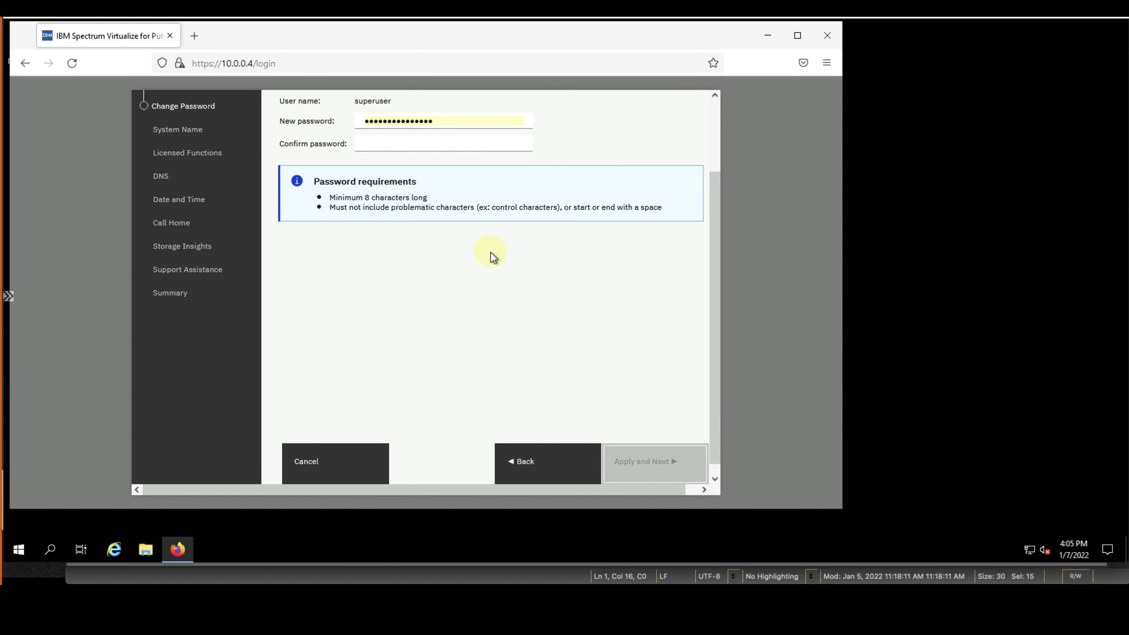
# Set and confirm a new superuser password, then apply it
pyautogui.click(404, 126)
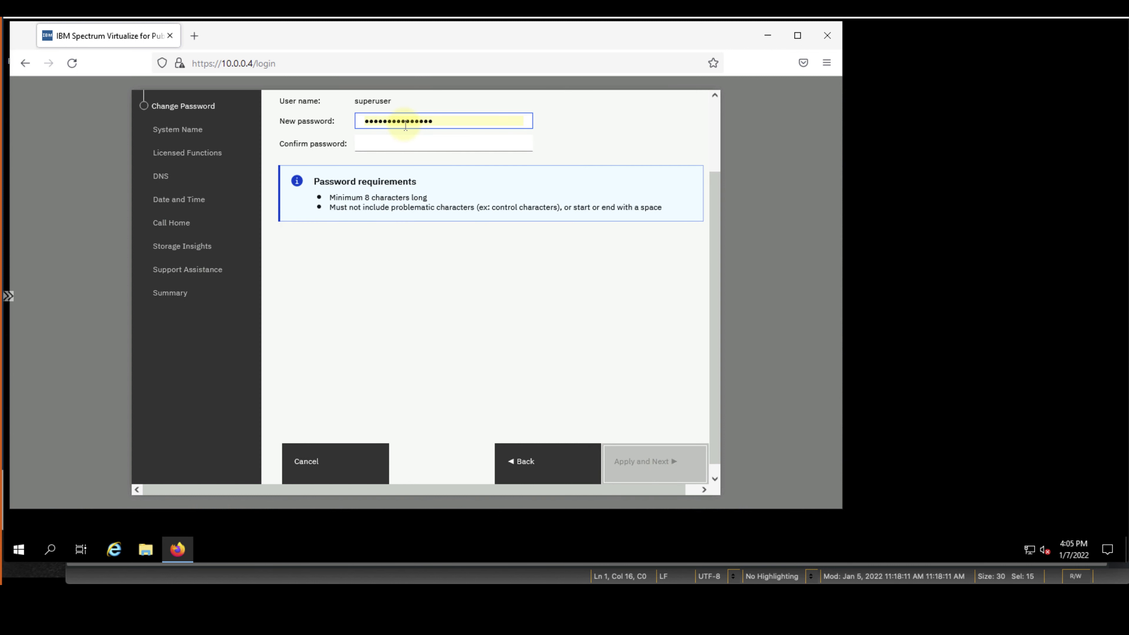
pyautogui.doubleClick(405, 126)
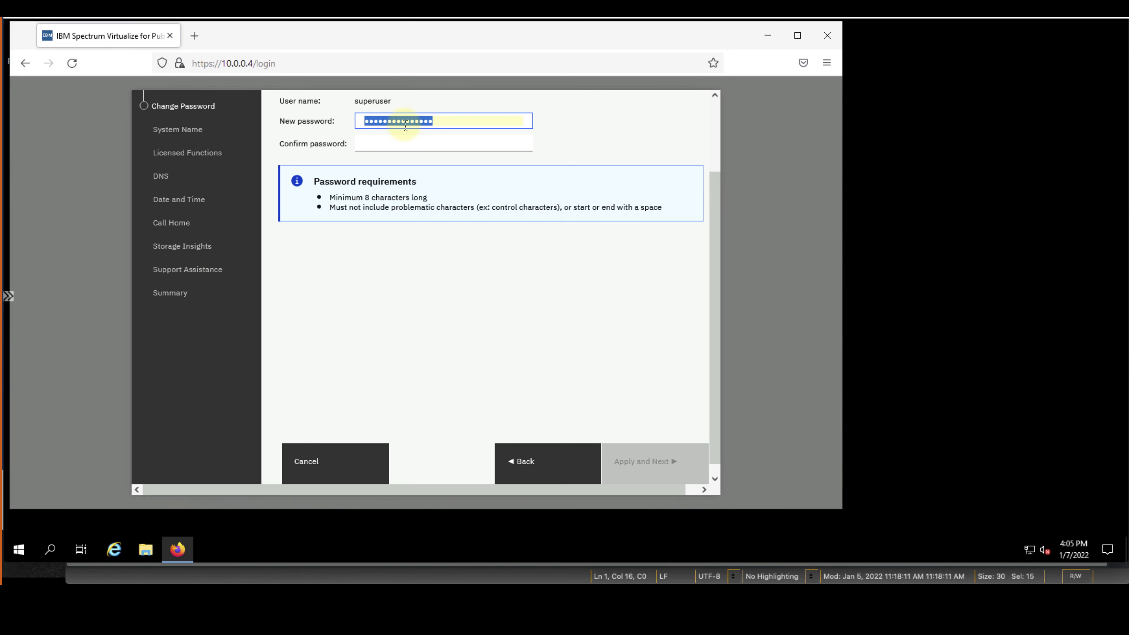
pyautogui.click(399, 143)
pyautogui.hotkey('ctrl', 'v')
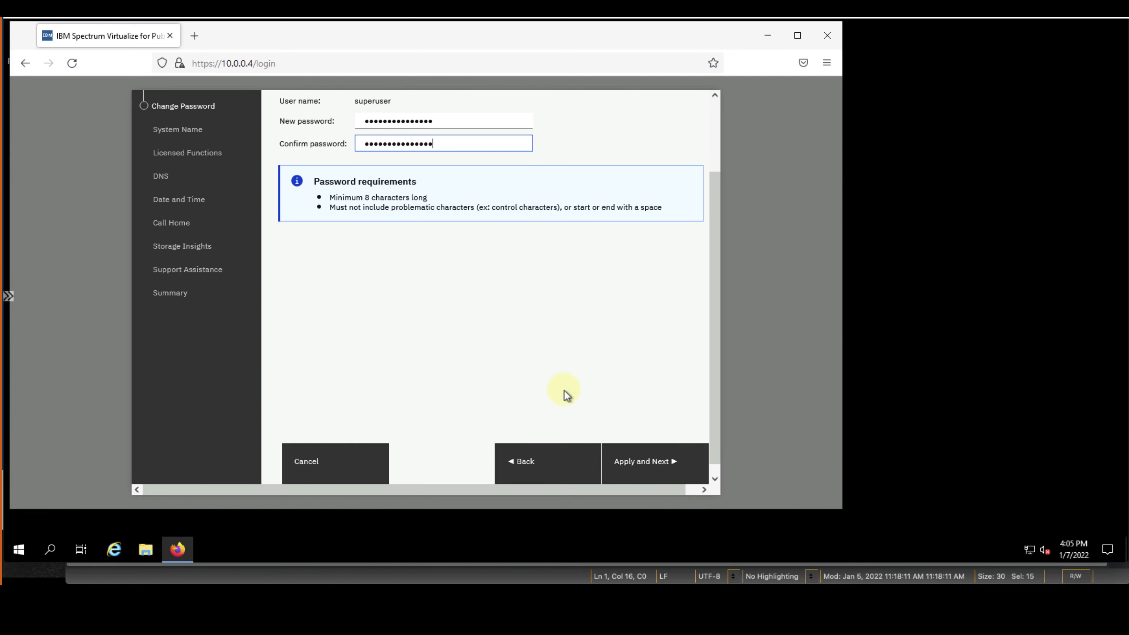
pyautogui.click(614, 461)
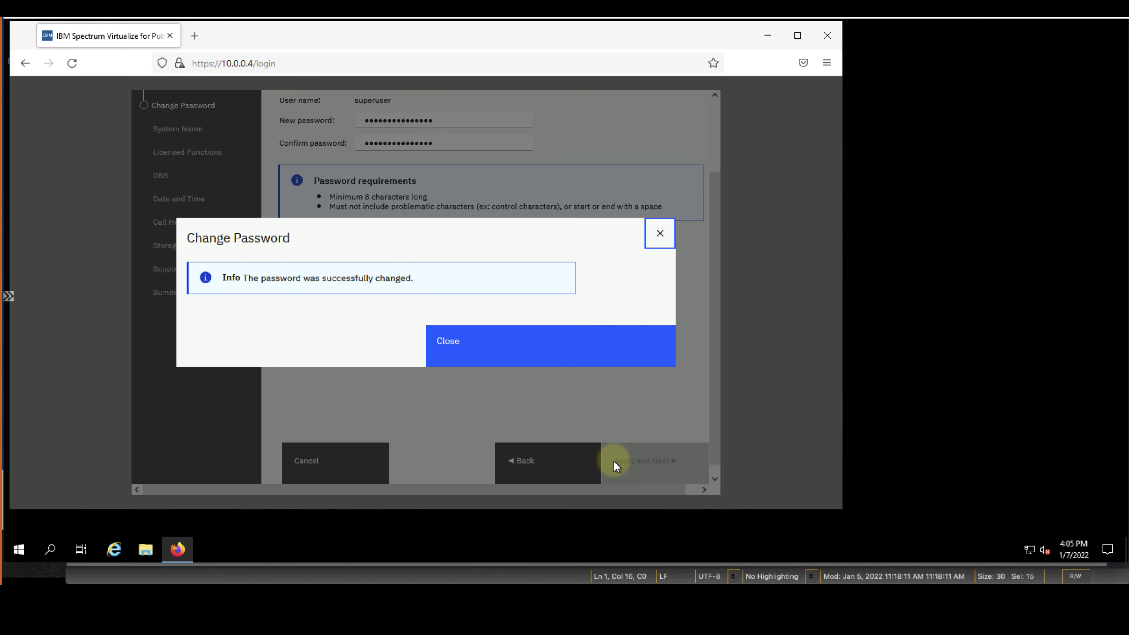
pyautogui.click(511, 351)
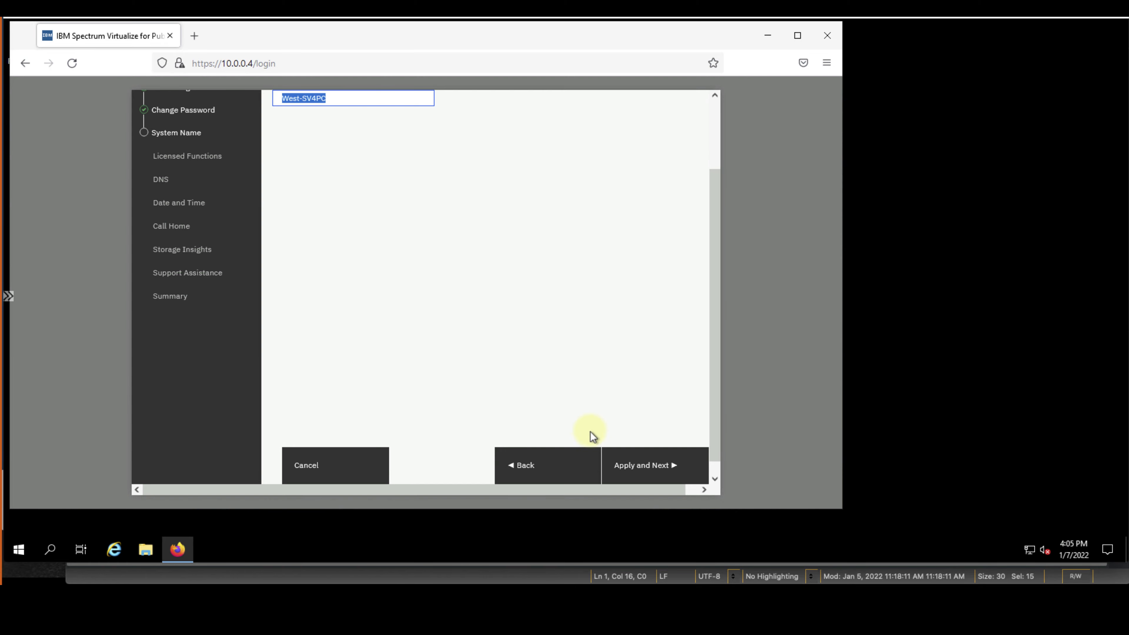
# Keep system name West-SV4PC, zoom Firefox to 80%, and accept Licensed Functions
pyautogui.click(625, 465)
pyautogui.click(878, 64)
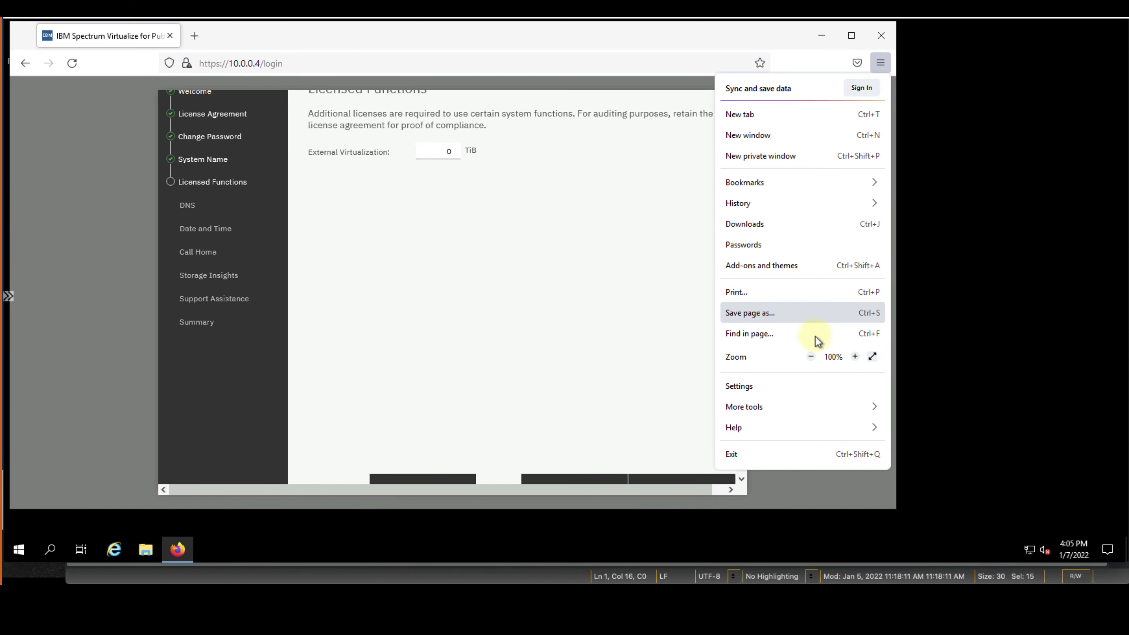
pyautogui.click(811, 357)
pyautogui.click(811, 357)
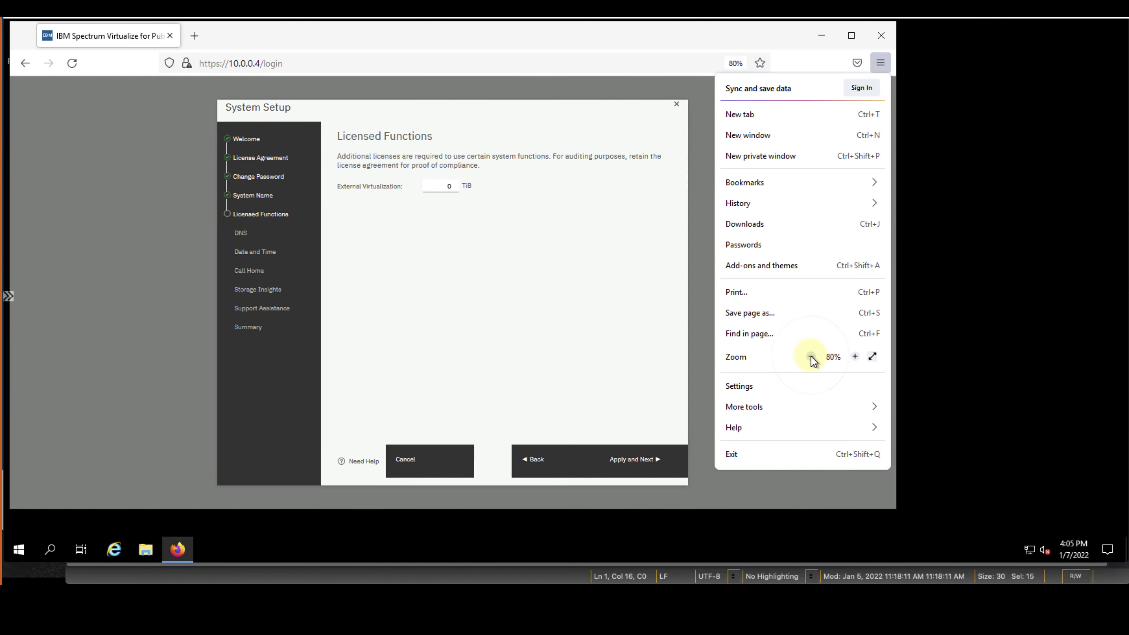
pyautogui.click(882, 64)
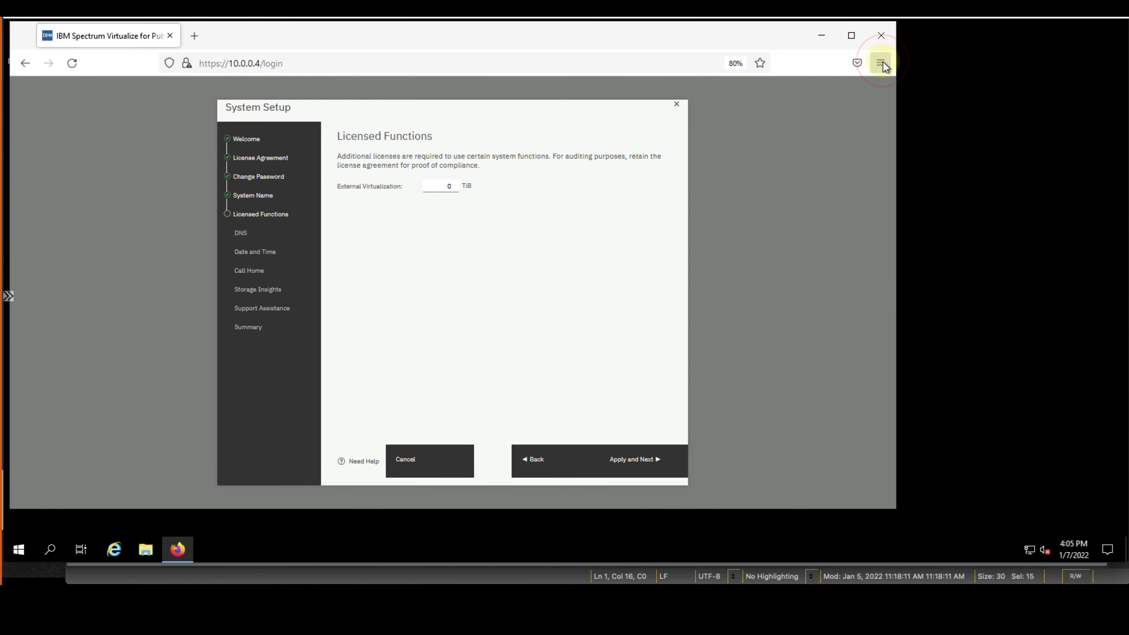
pyautogui.click(642, 469)
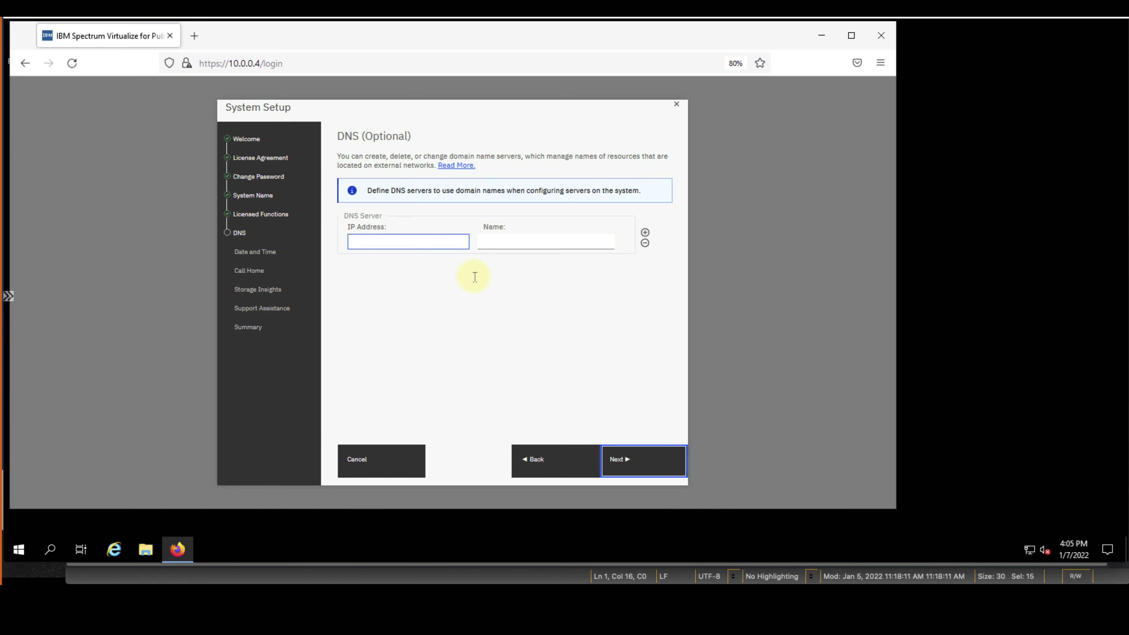
# Add DNS server 8.8.8.8 named dns1 and continue
pyautogui.click(440, 240)
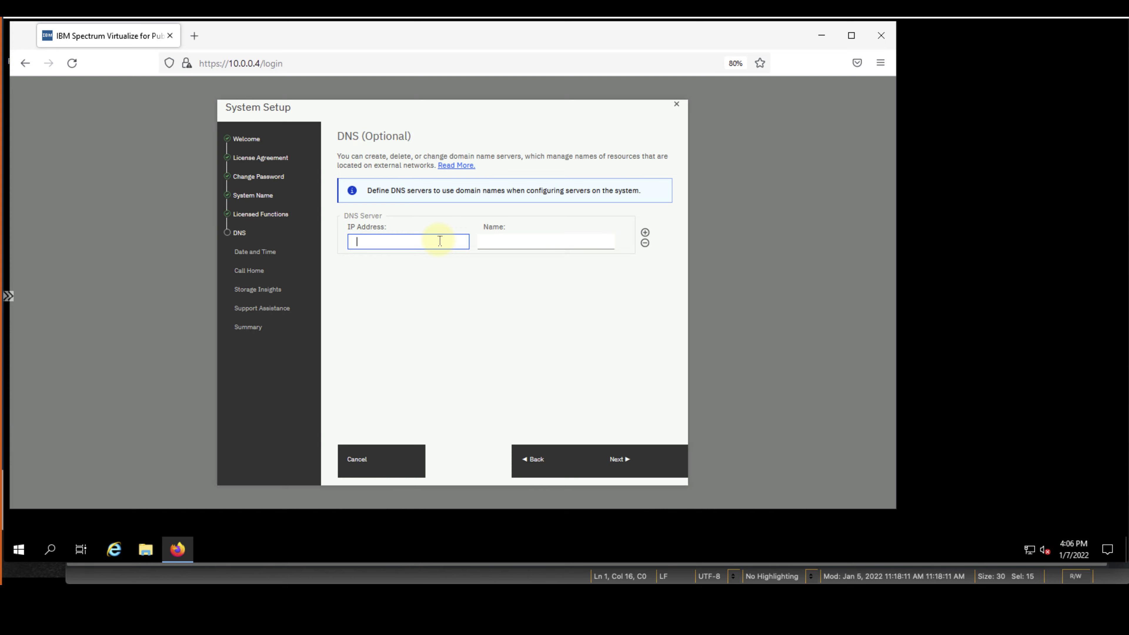
pyautogui.write('8.8.8.8')
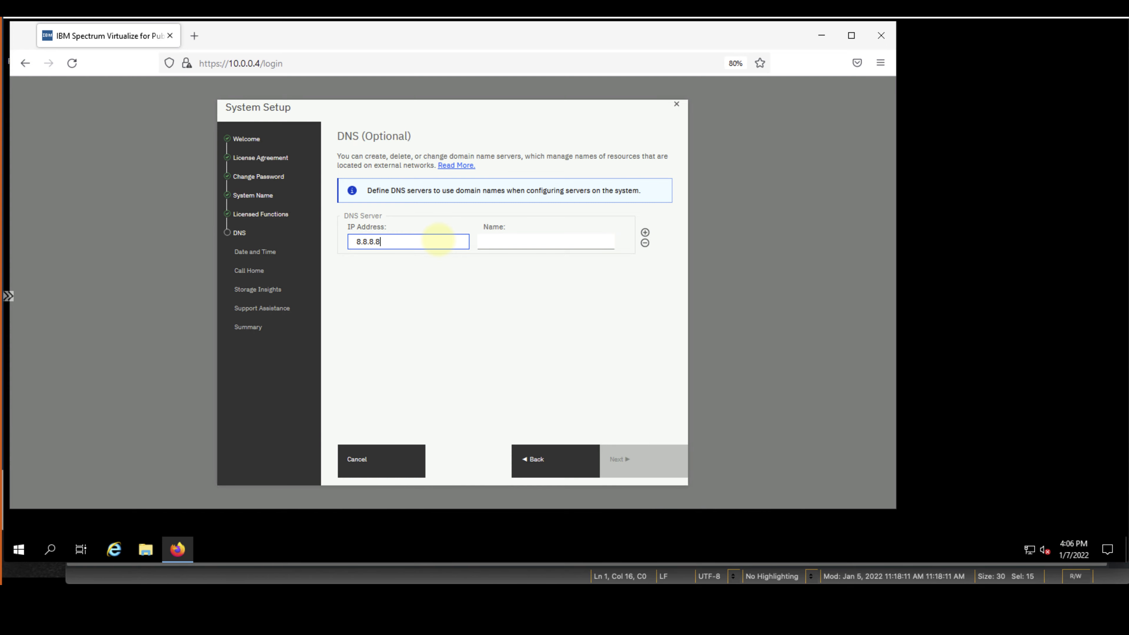
pyautogui.click(530, 240)
pyautogui.write('dn')
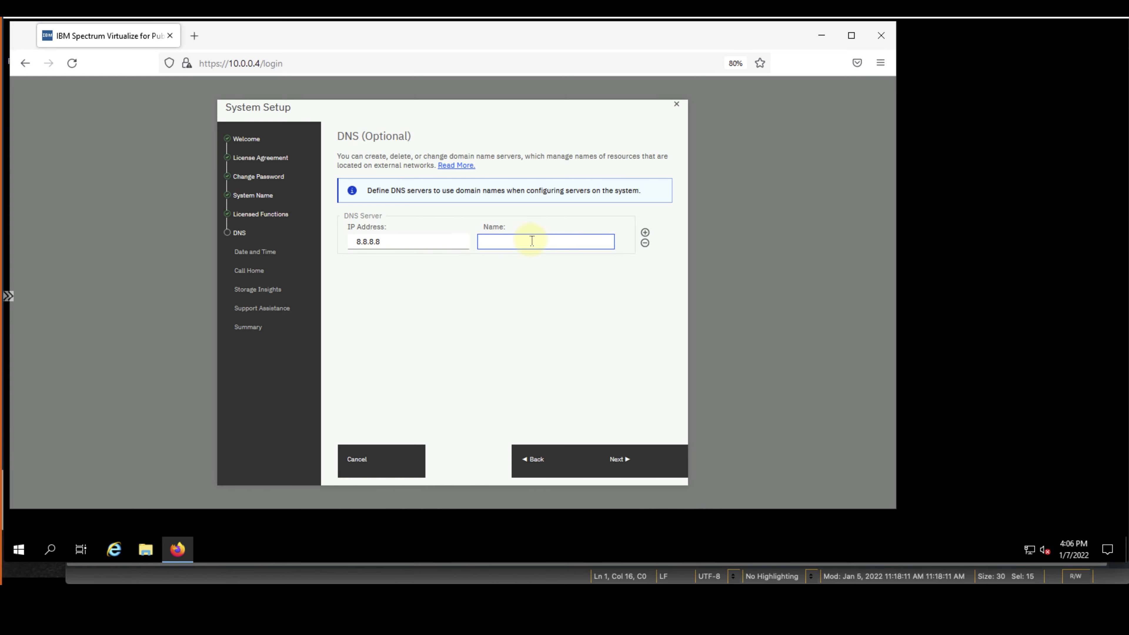
pyautogui.write('s1')
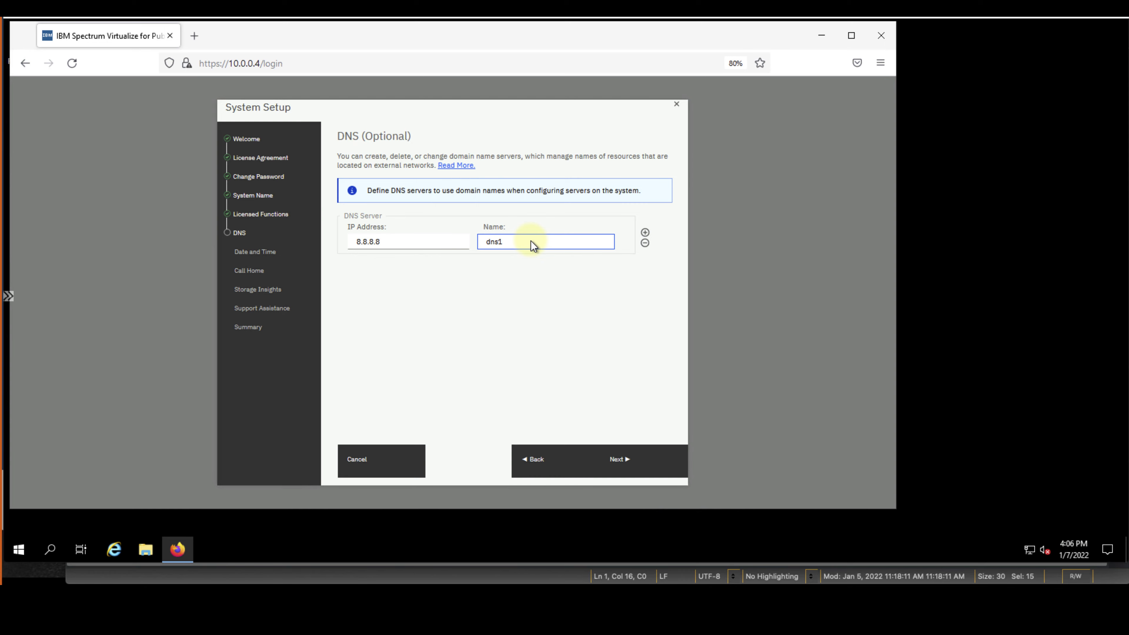
pyautogui.click(654, 462)
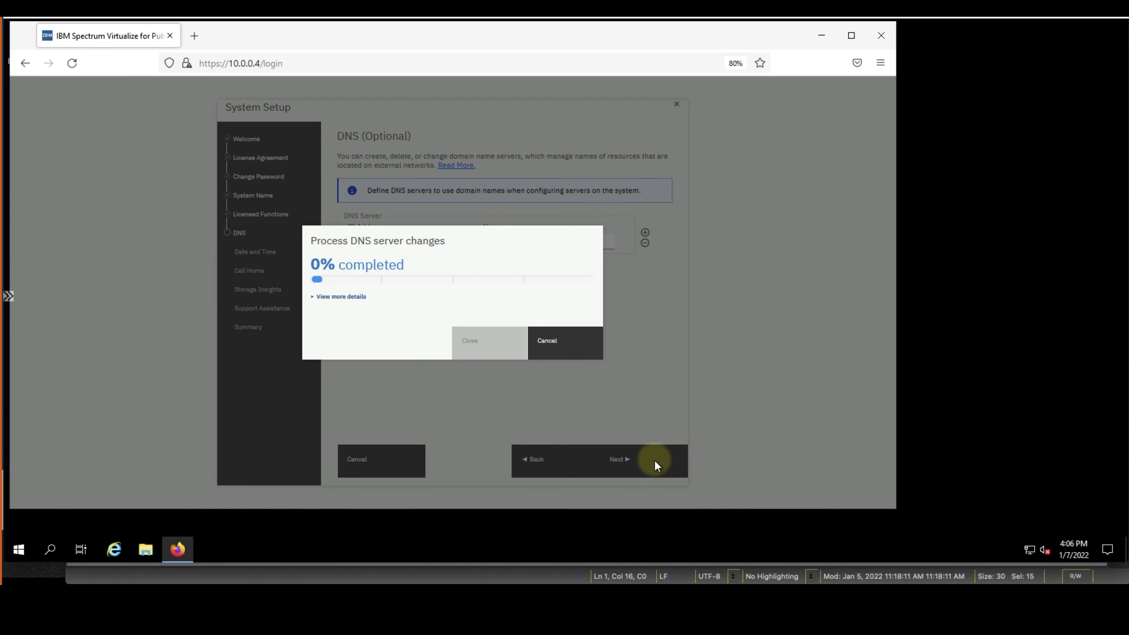
# Set the system time zone to (GMT-7:00) Mountain Time and apply it
pyautogui.click(478, 191)
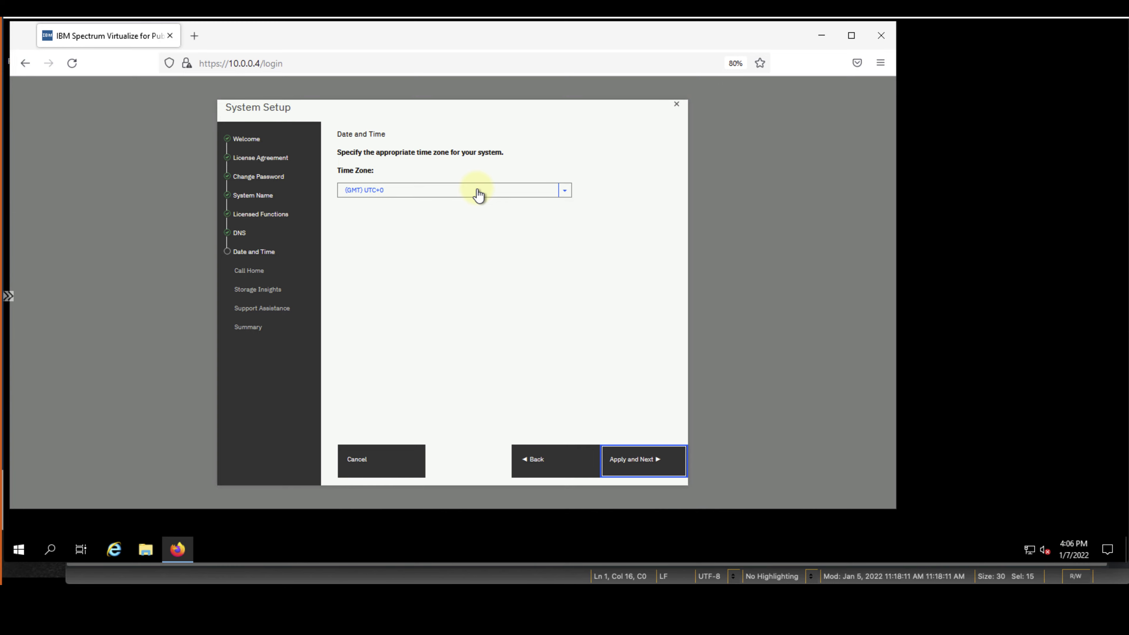
pyautogui.click(496, 203)
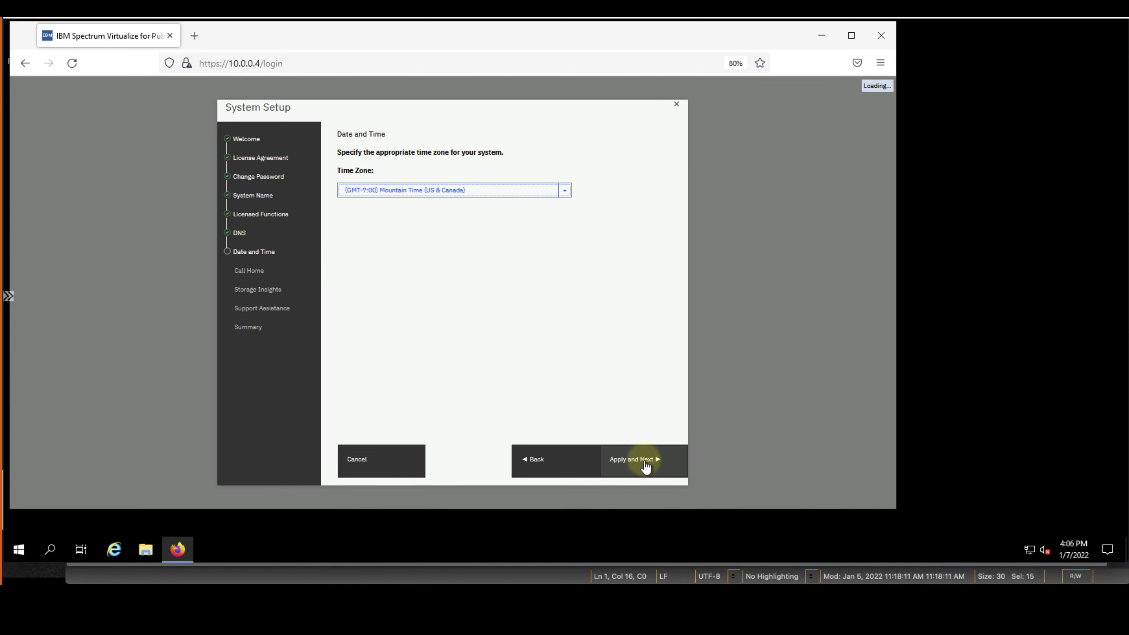
pyautogui.click(646, 463)
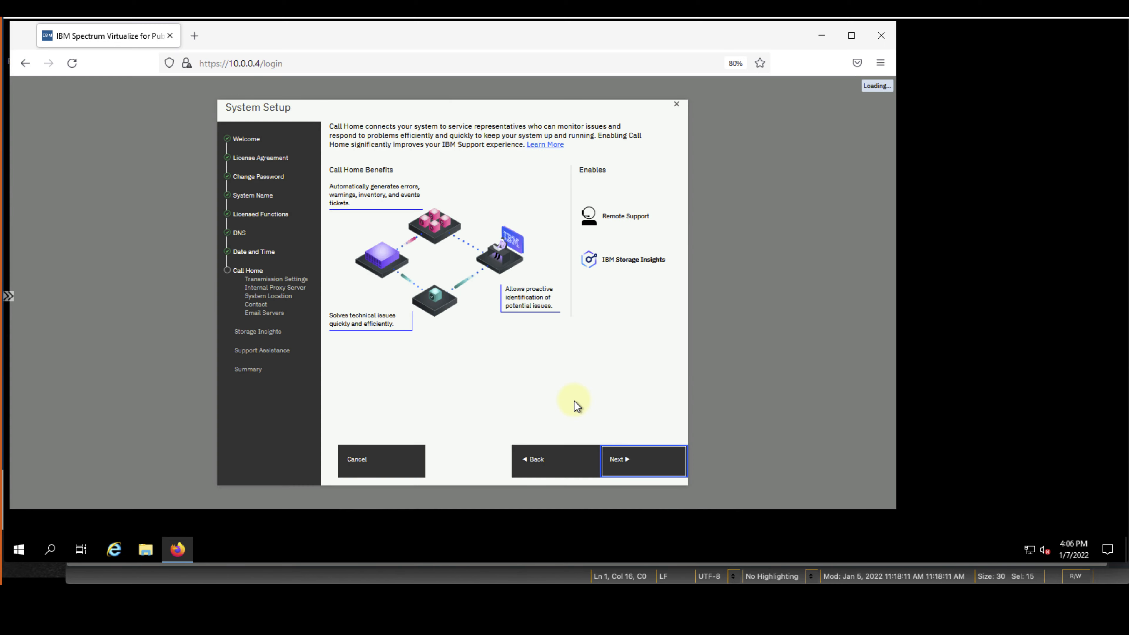
# Configure Call Home to send data using Cloud Services with no proxy
pyautogui.click(627, 459)
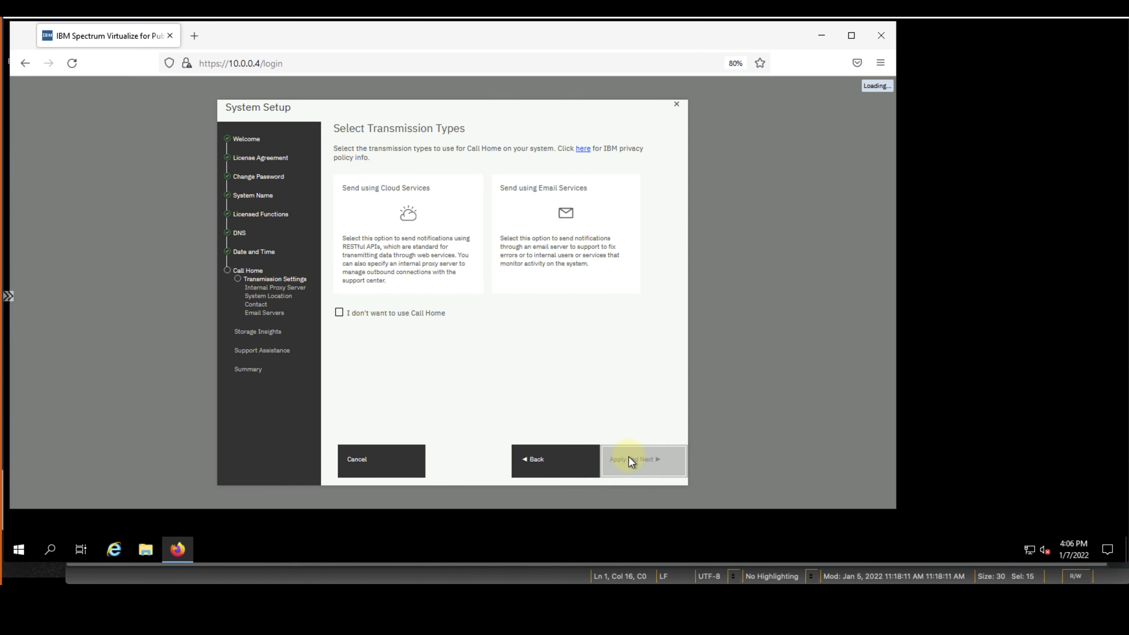
pyautogui.click(443, 243)
pyautogui.click(555, 222)
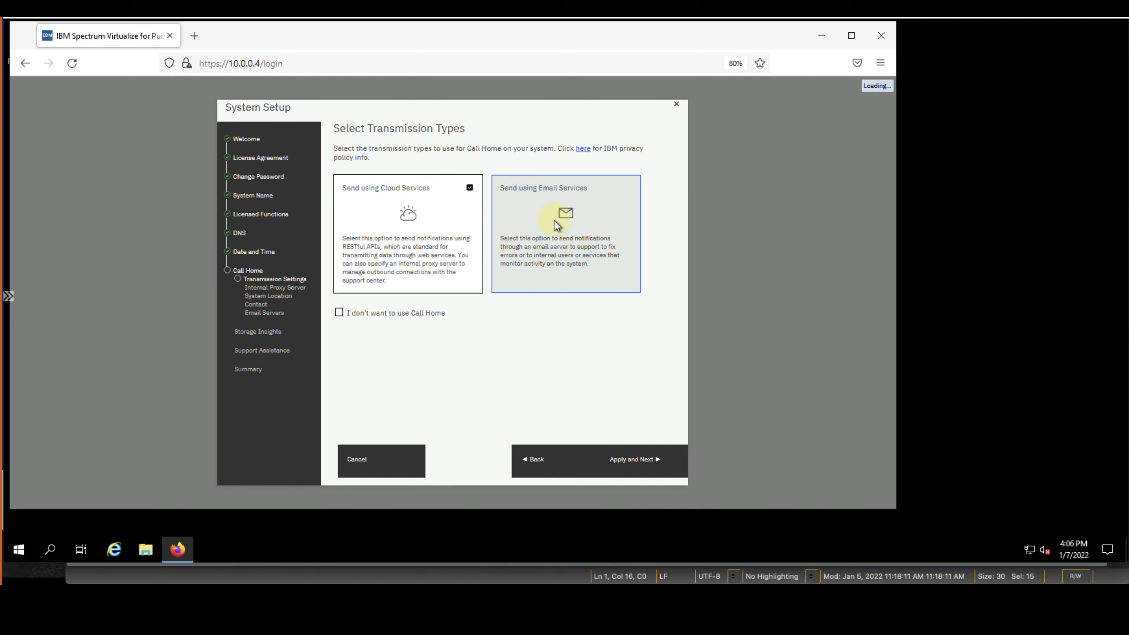
pyautogui.click(640, 460)
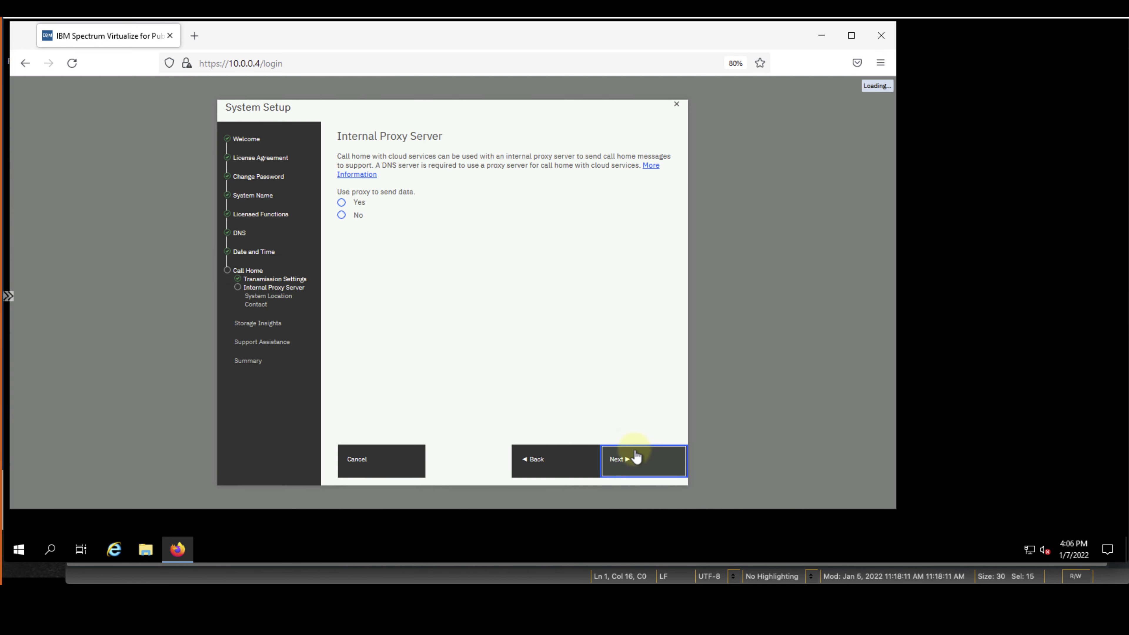
pyautogui.click(342, 216)
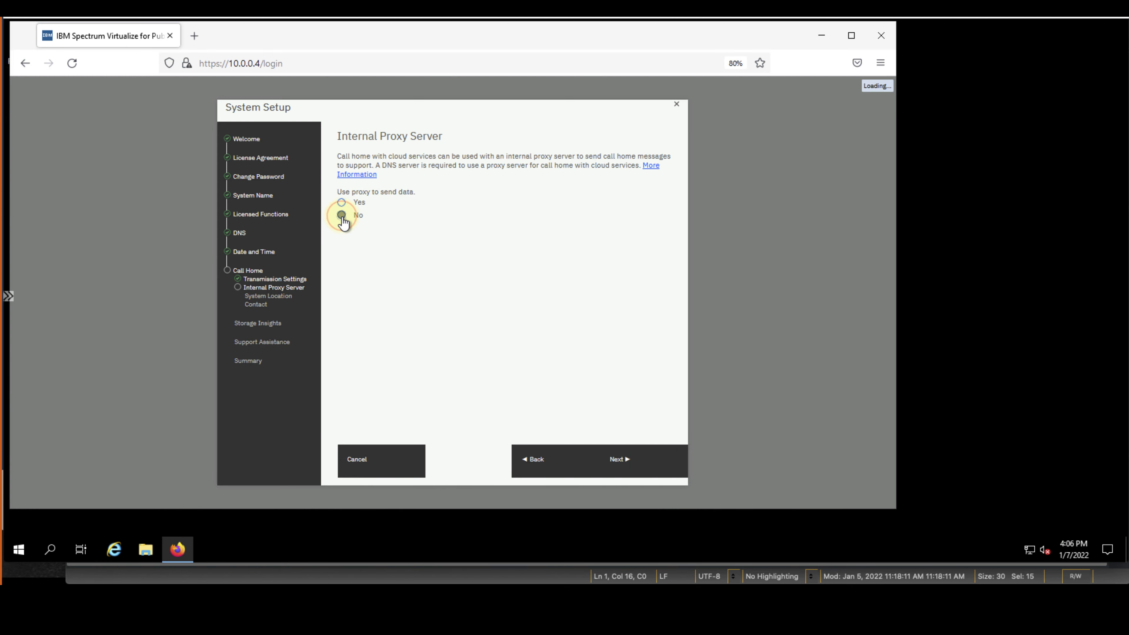
pyautogui.click(612, 468)
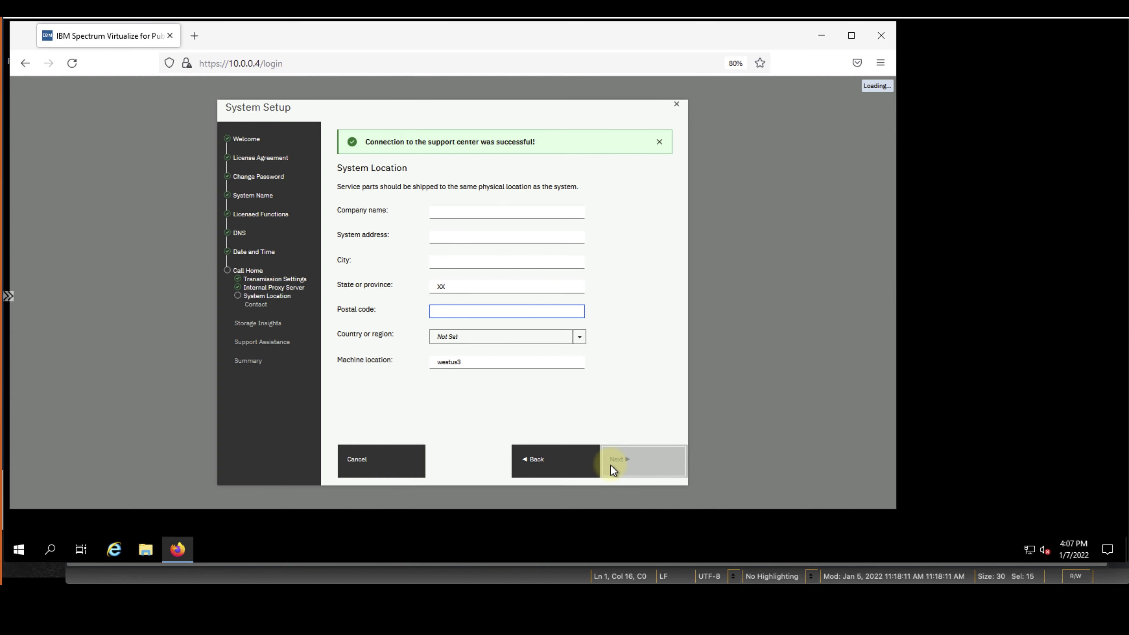
# Enter company name IBM plus the system's street address, city, state and postal code
pyautogui.click(452, 211)
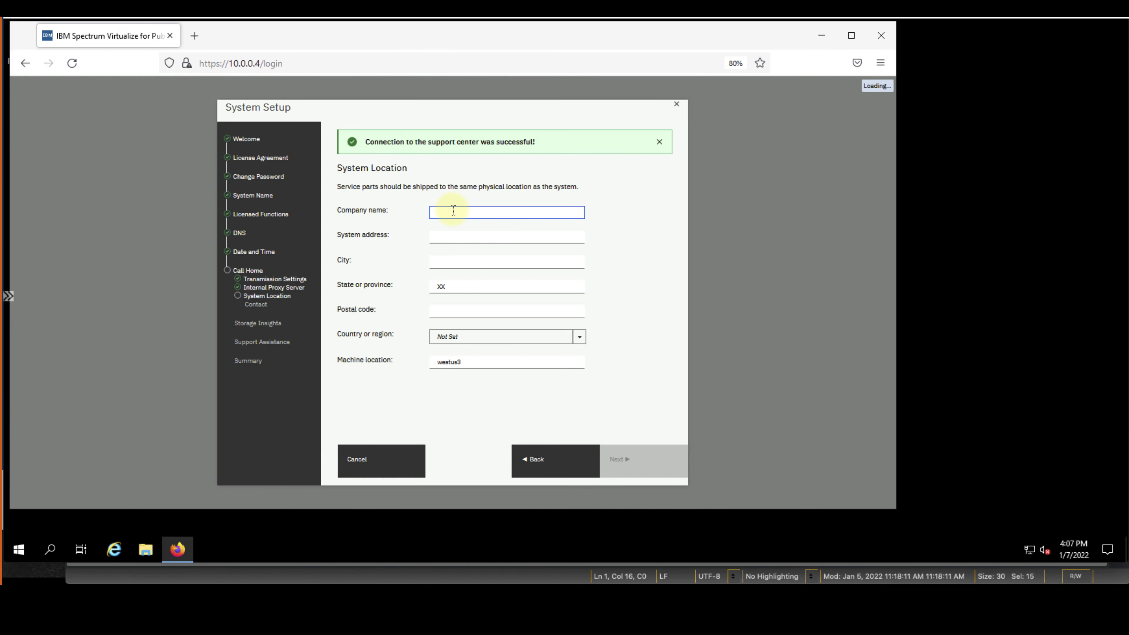
pyautogui.write('IBM')
pyautogui.press('Tab')
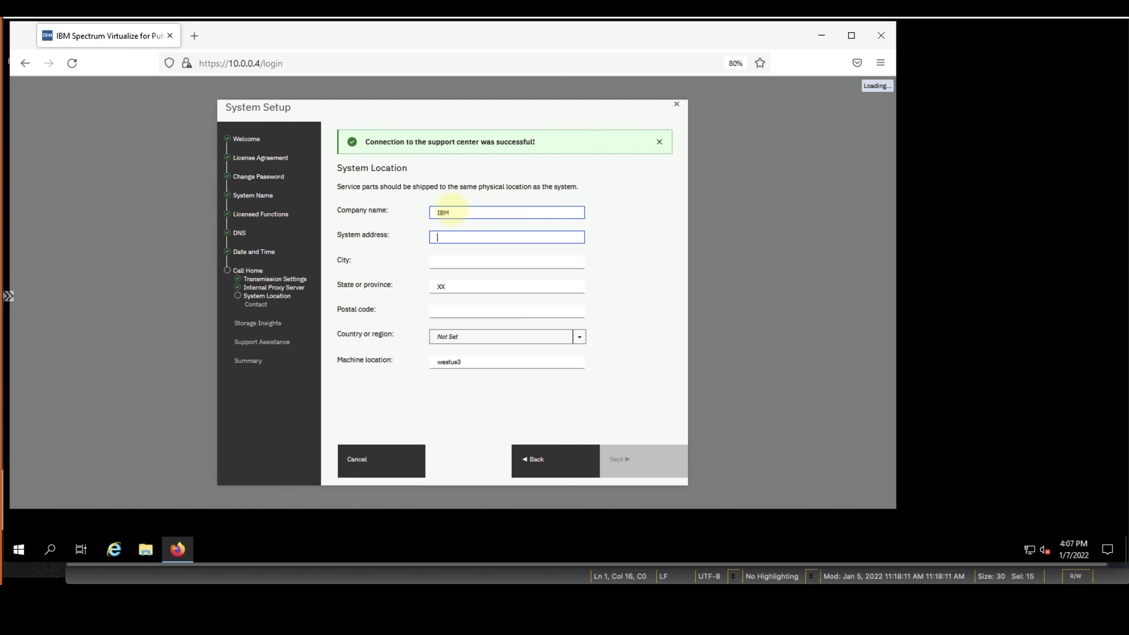
pyautogui.write('2455 South Road')
pyautogui.press('Tab')
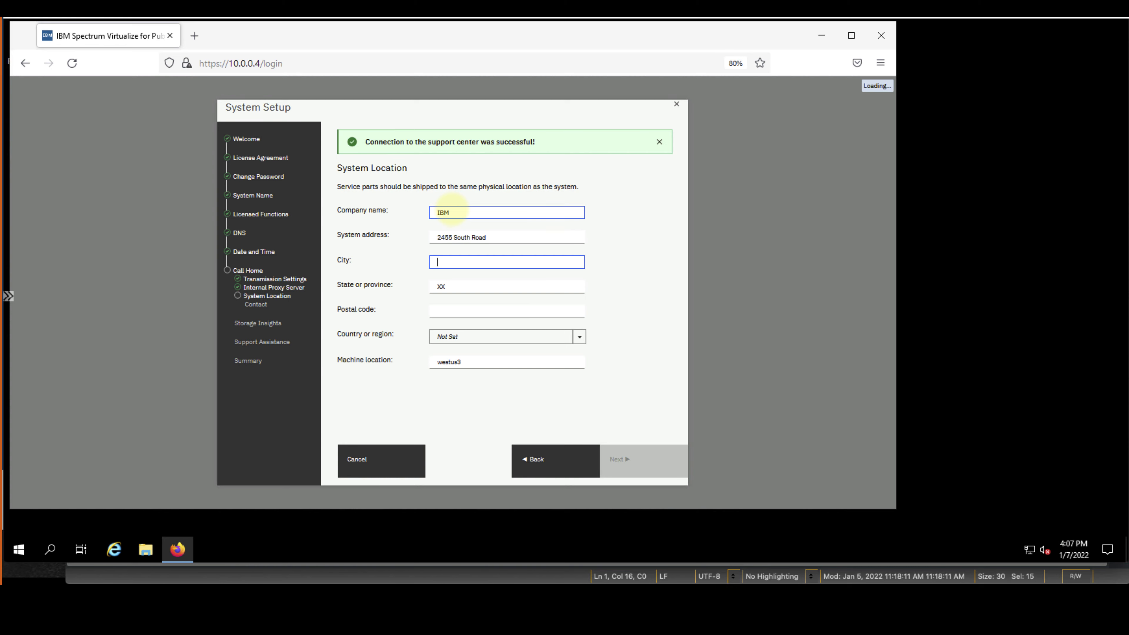
pyautogui.write('Poughkeepsie')
pyautogui.press('Tab')
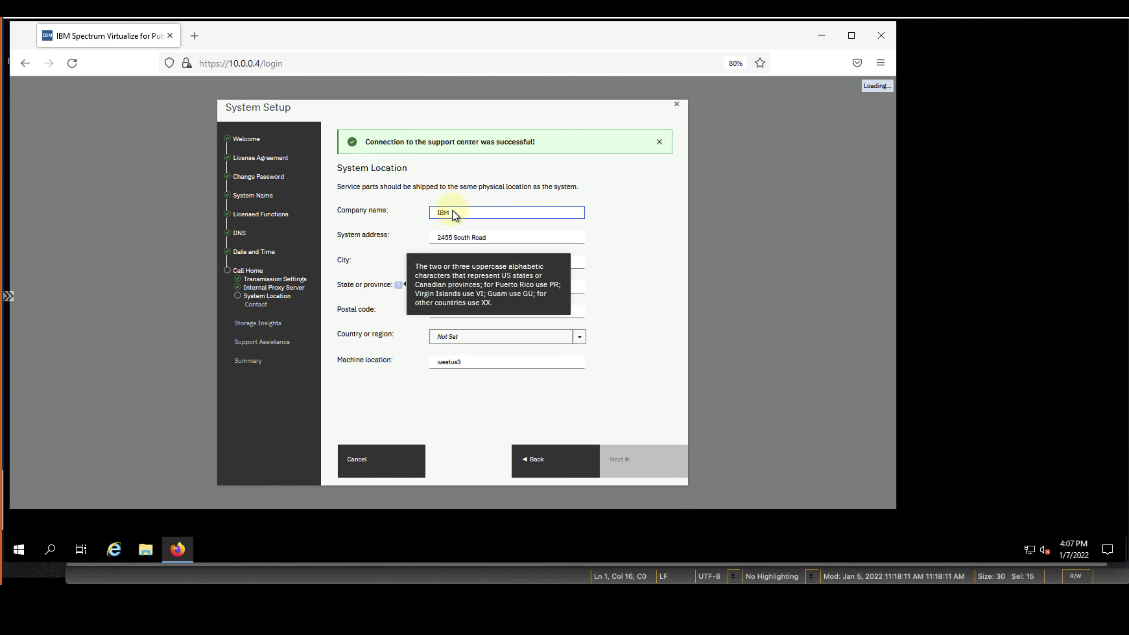
pyautogui.press('Tab')
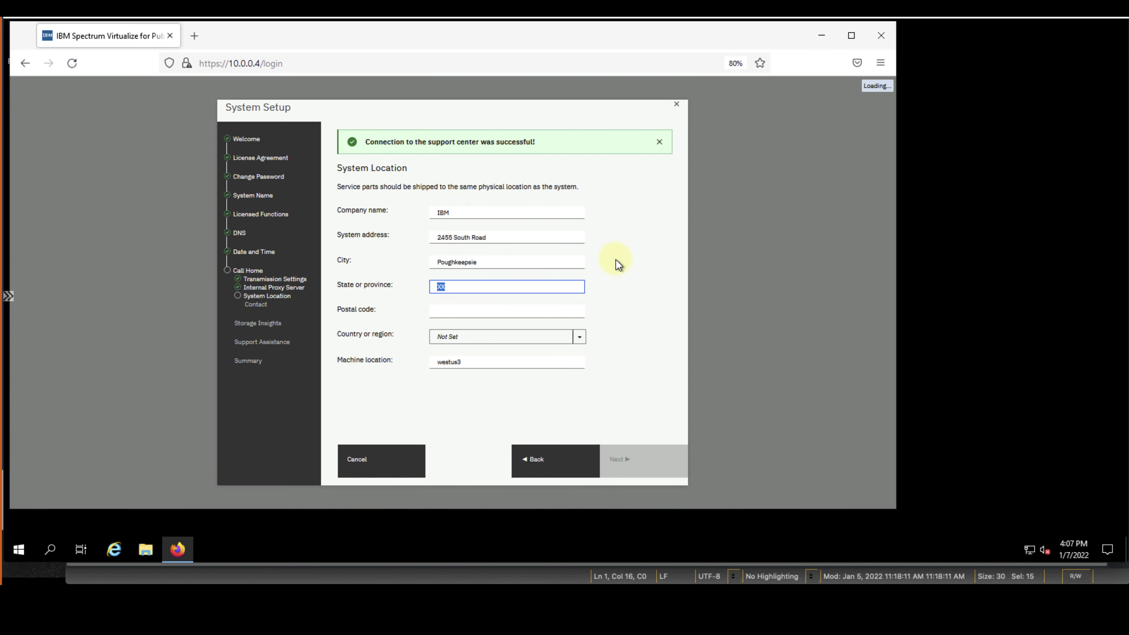
pyautogui.write('NY')
pyautogui.press('Tab')
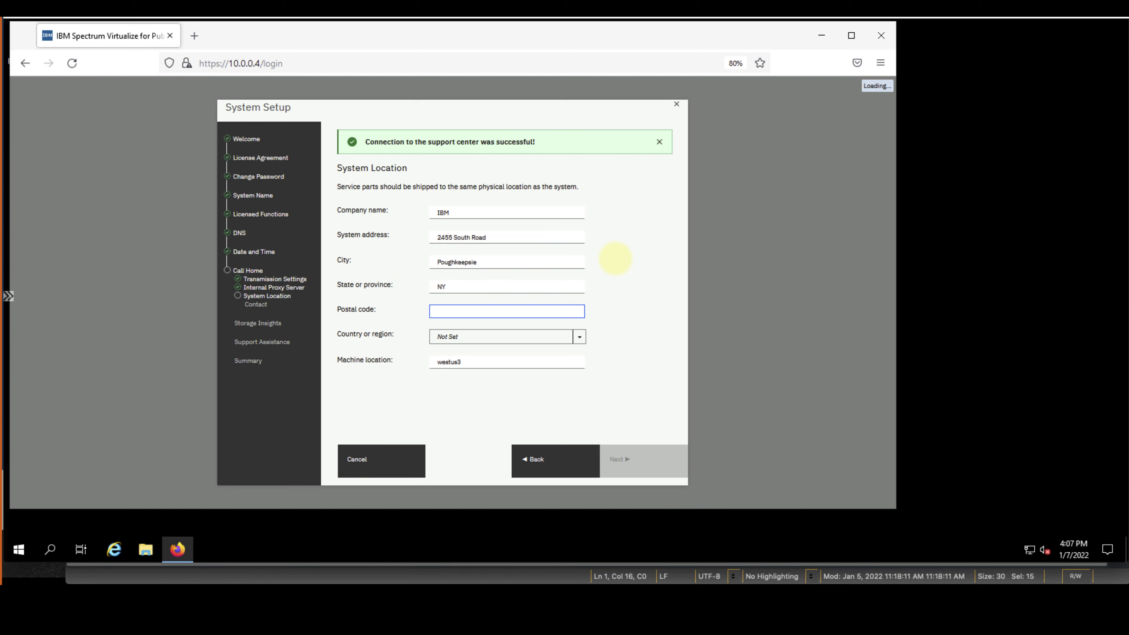
pyautogui.write('12601')
# Choose United States as country and replace the machine location with AzureWest3
pyautogui.click(579, 337)
pyautogui.scroll(-20, 572, 423)
pyautogui.click(570, 435)
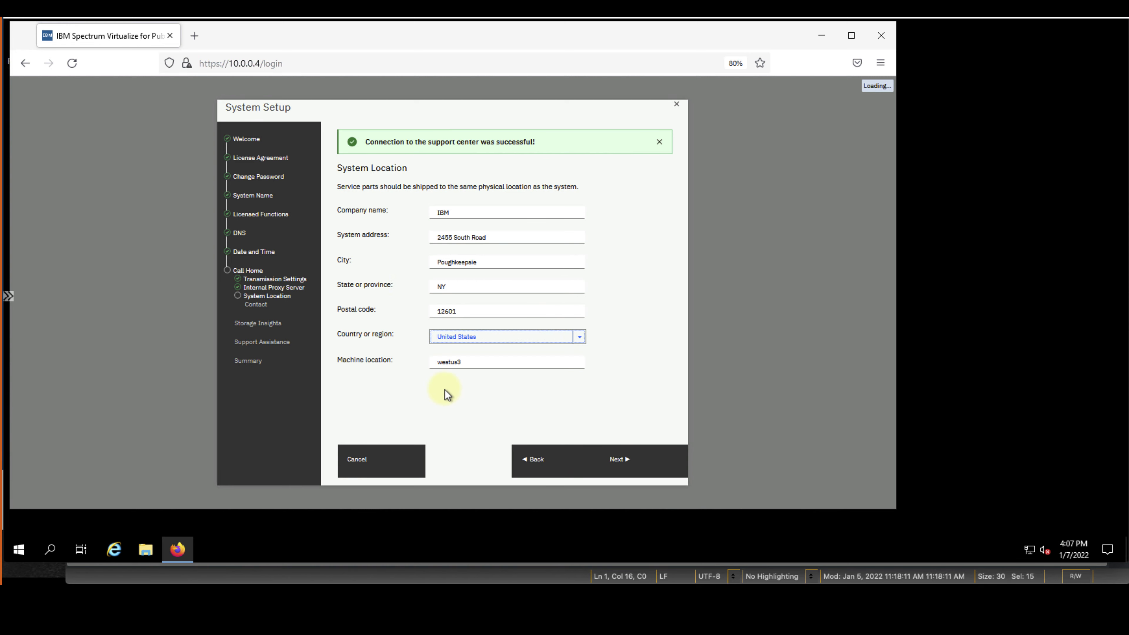
pyautogui.click(494, 362)
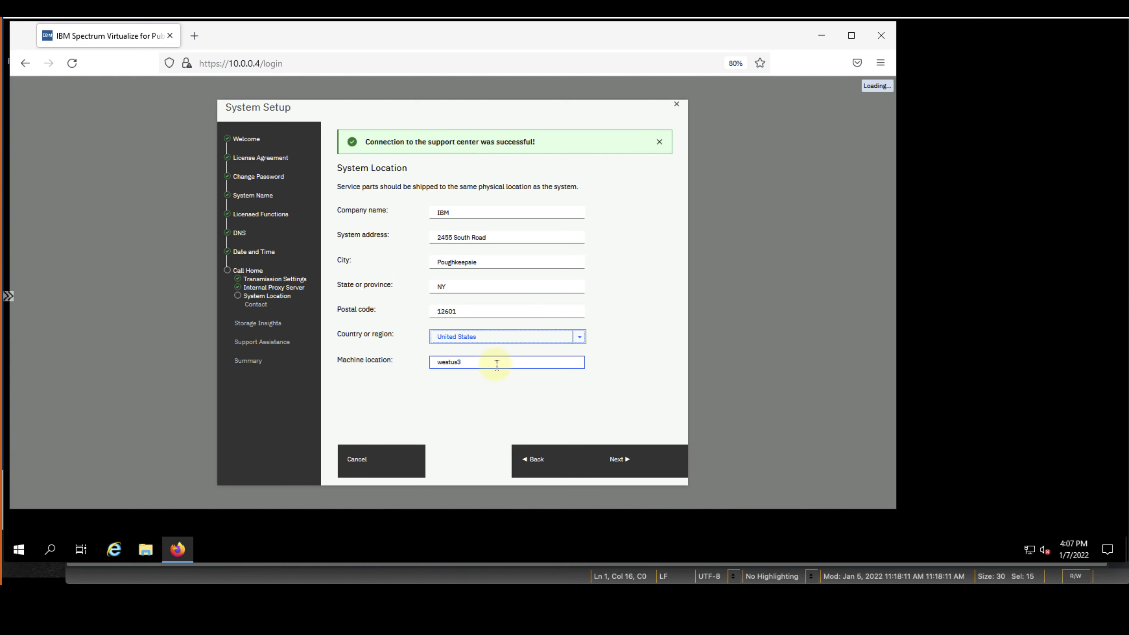
pyautogui.doubleClick(496, 363)
pyautogui.write('Az')
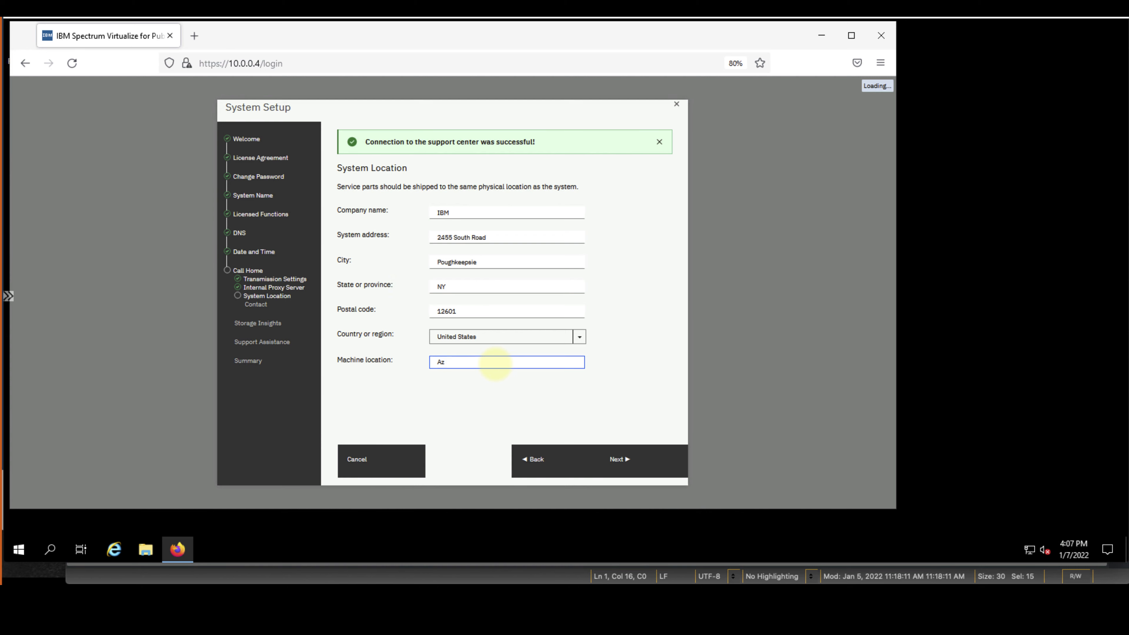
pyautogui.write('ureWest3')
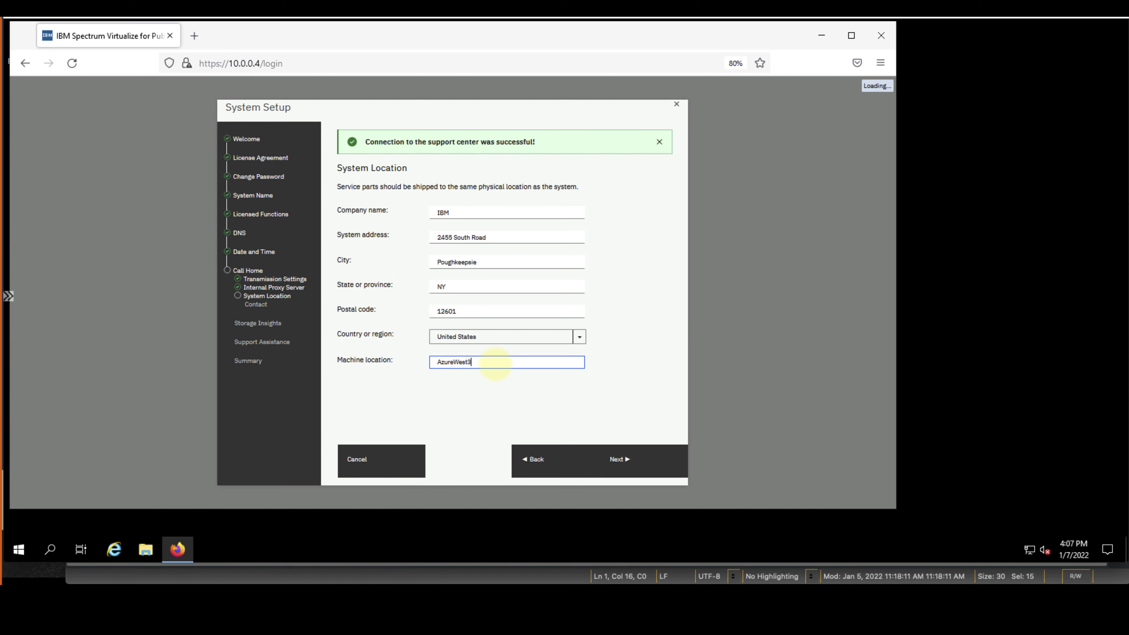
pyautogui.click(620, 461)
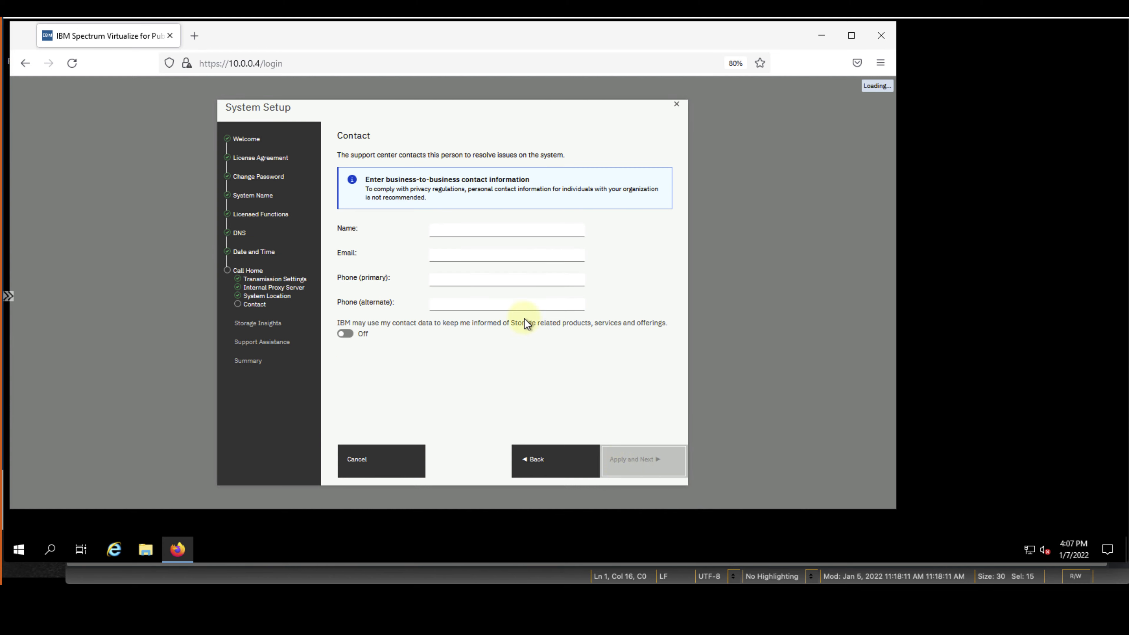
# Enter the support contact's full name, e-mail address and primary phone number, then apply them
pyautogui.click(468, 232)
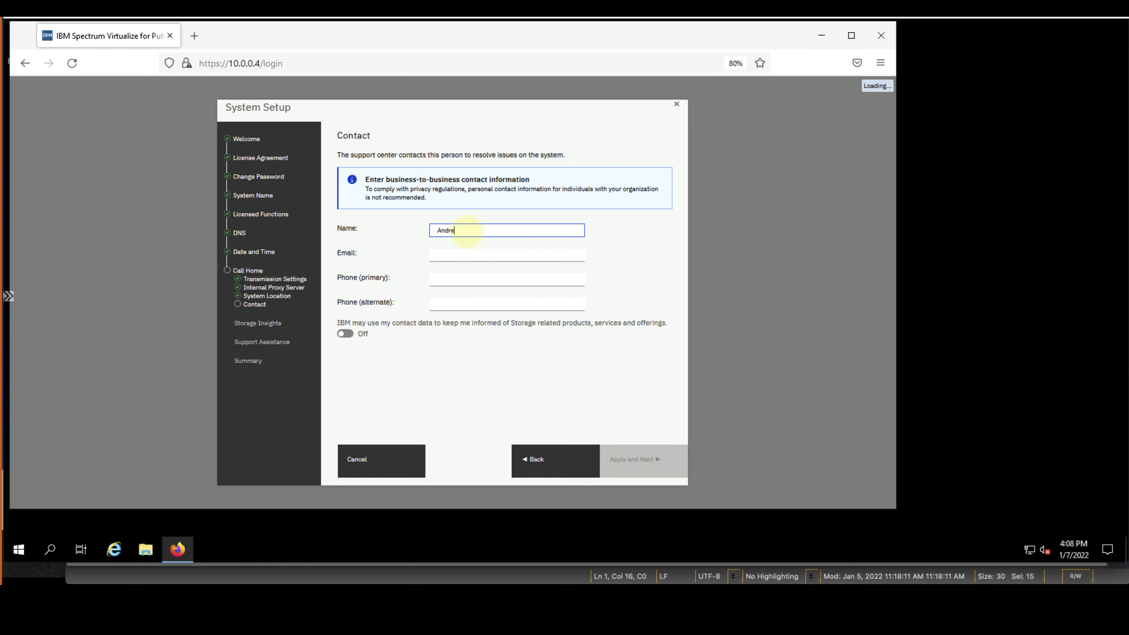
pyautogui.press('Tab')
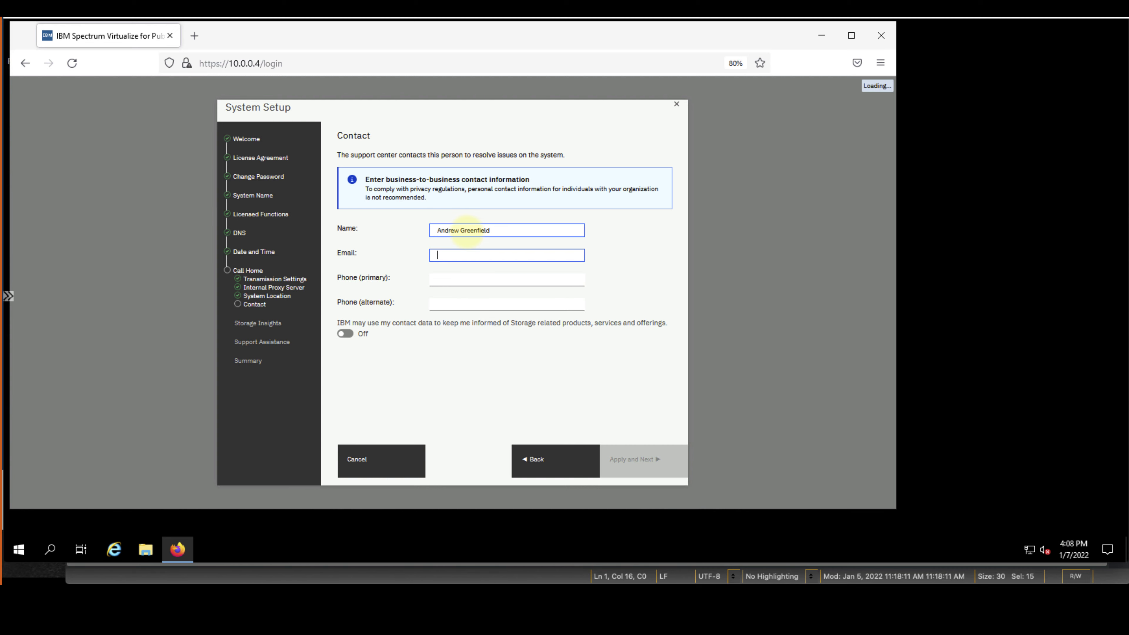
pyautogui.press('Tab')
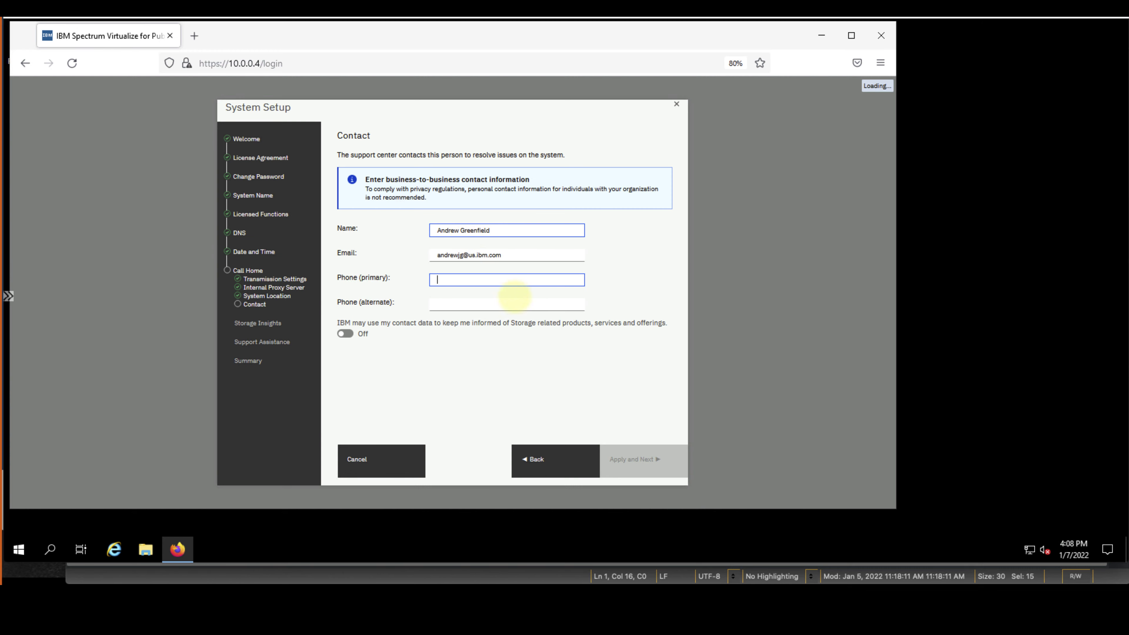
pyautogui.hotkey('ctrl', 'v')
pyautogui.click(632, 459)
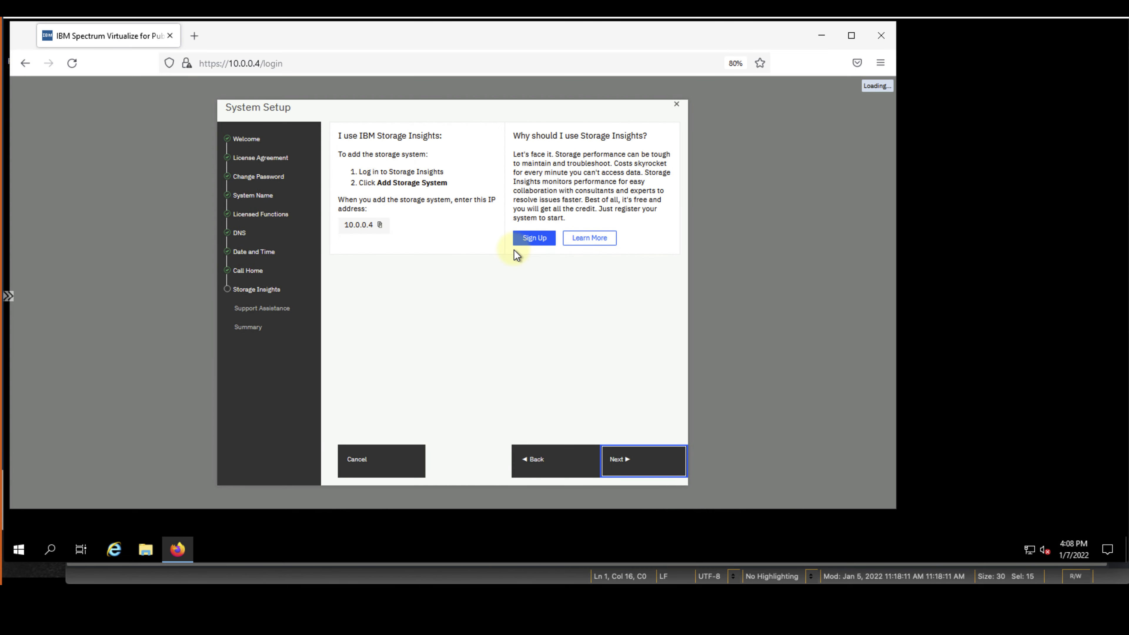
# Skip Storage Insights and enable Support Assistance with no proxy and remote access At Any Time
pyautogui.click(640, 460)
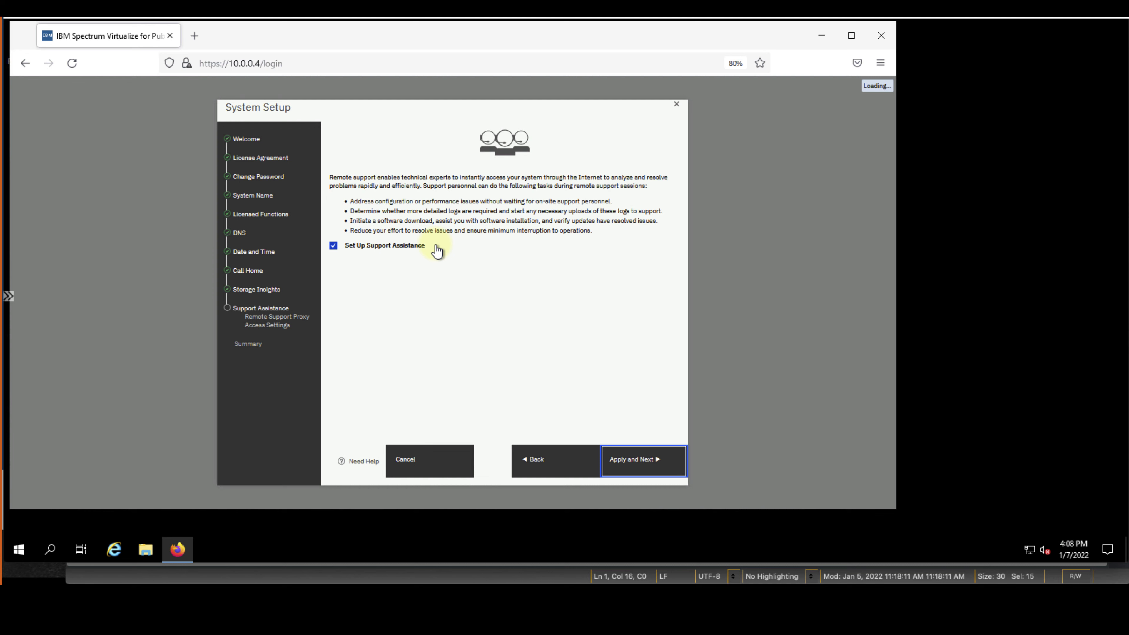
pyautogui.click(625, 460)
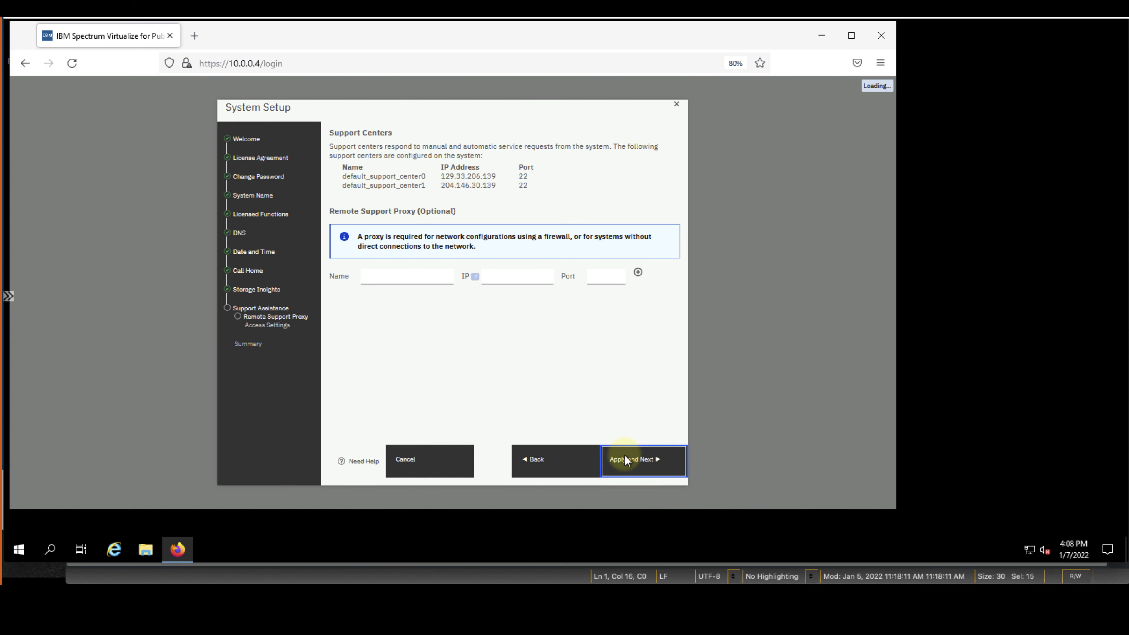
pyautogui.click(643, 461)
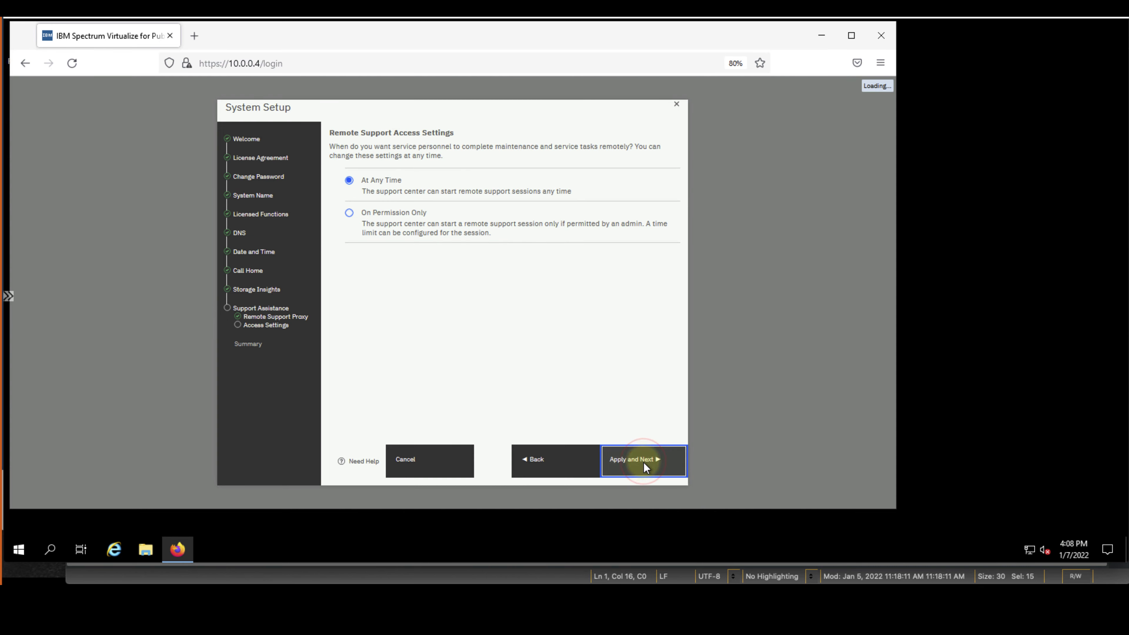
pyautogui.click(644, 463)
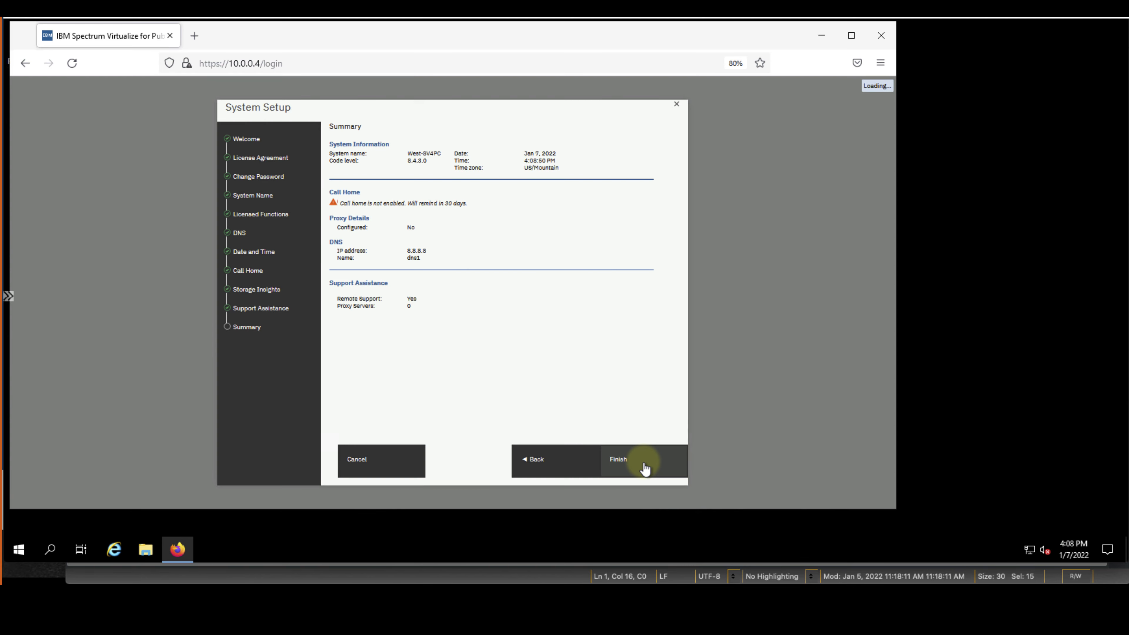
# Finish the setup wizard and close the Setup Completed notice to reach the Dashboard
pyautogui.click(644, 462)
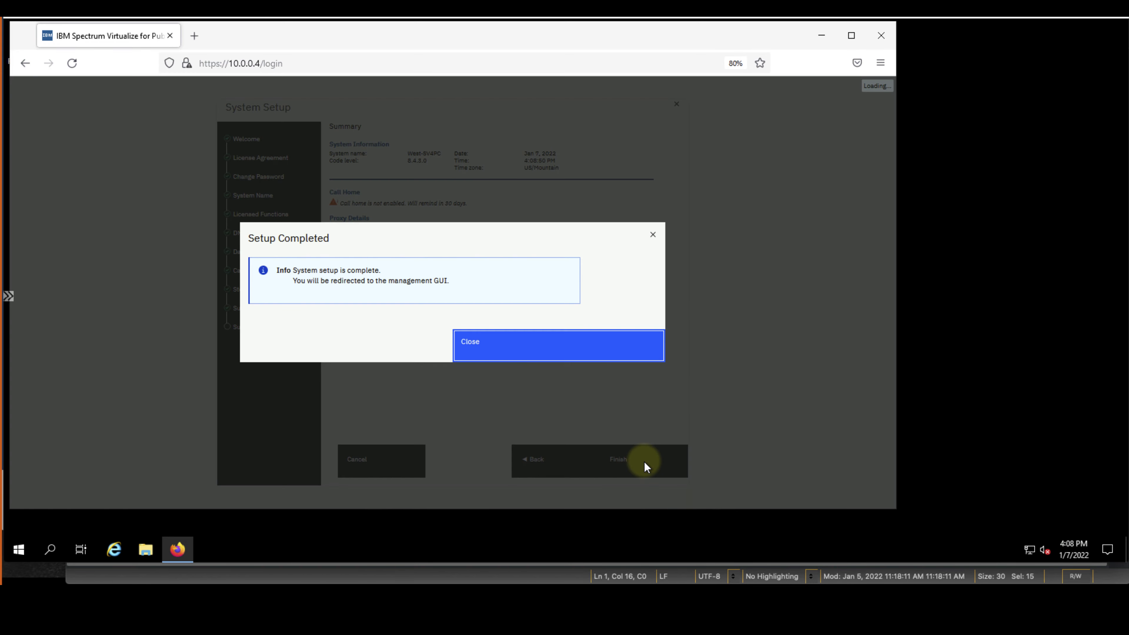
pyautogui.click(536, 342)
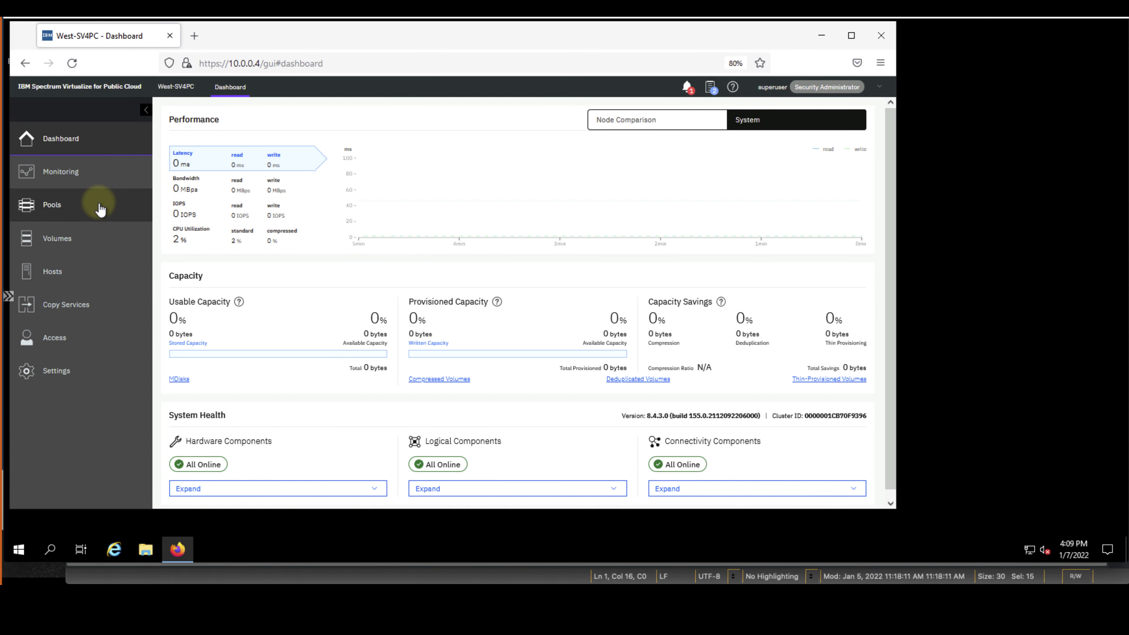
# Under Pools > MDisks by Pools, create the data reduction pool Pool0
pyautogui.click(100, 209)
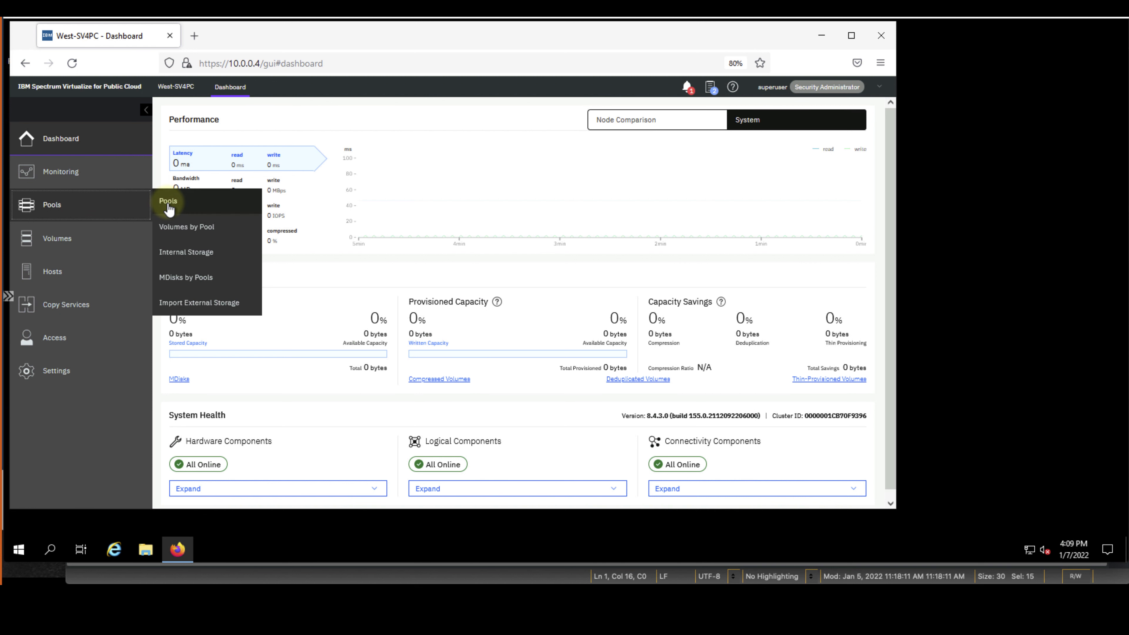
pyautogui.click(222, 282)
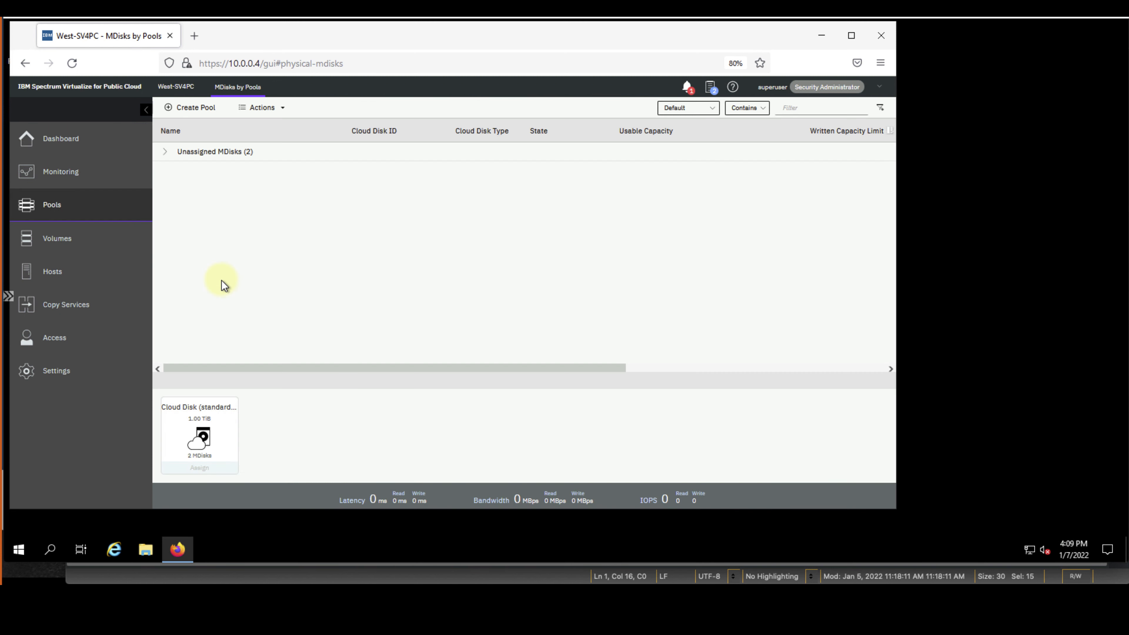
pyautogui.click(164, 152)
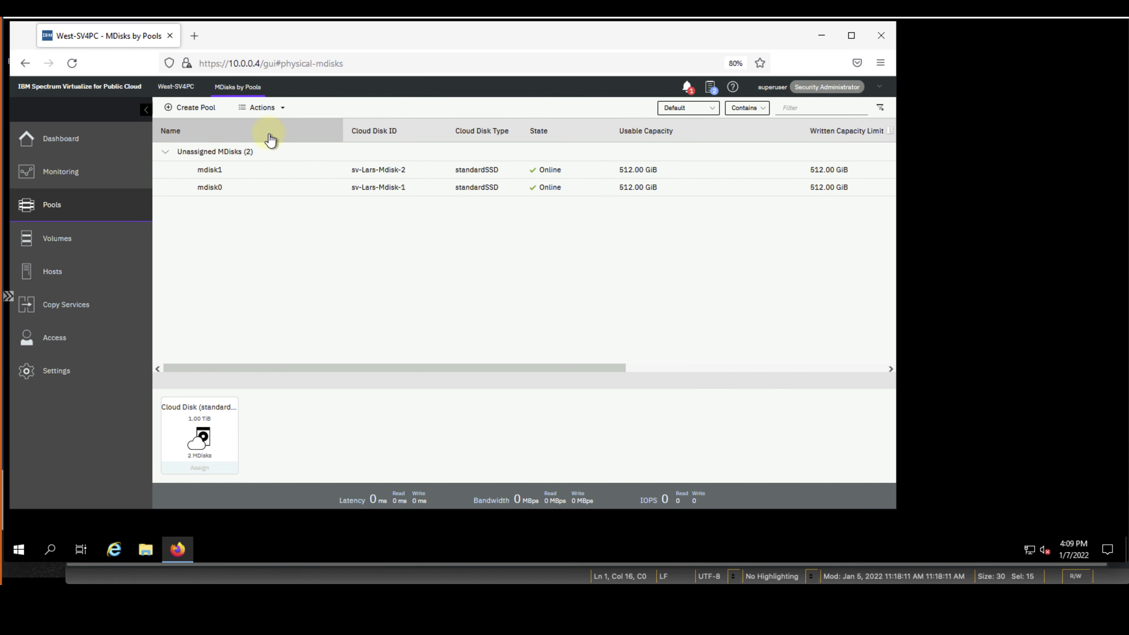
pyautogui.click(203, 108)
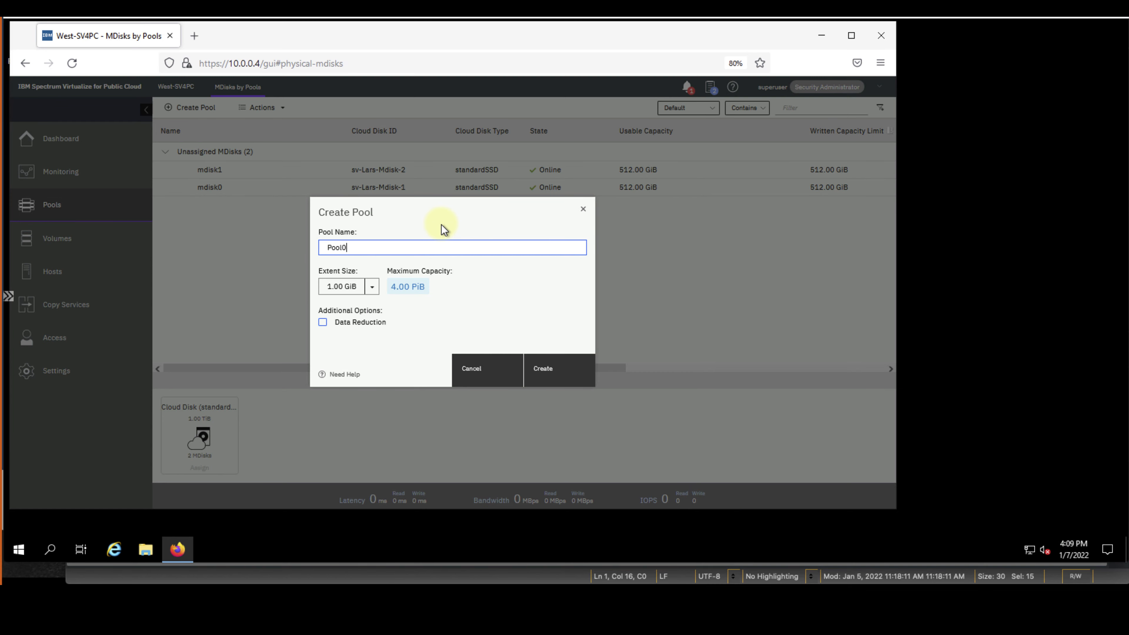
pyautogui.click(372, 325)
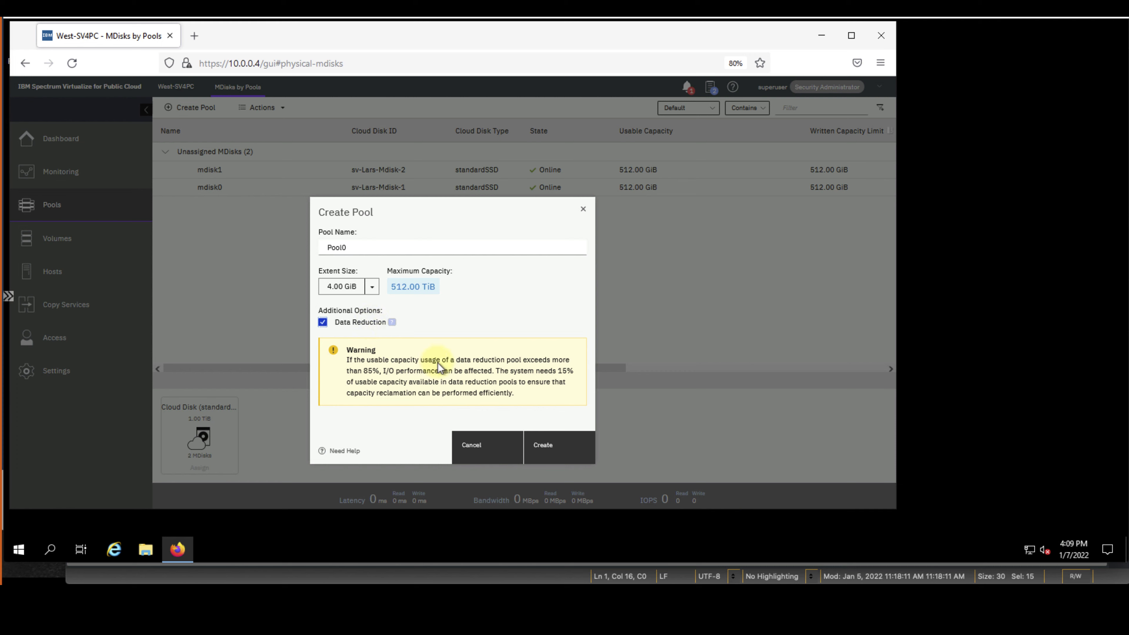
pyautogui.click(576, 445)
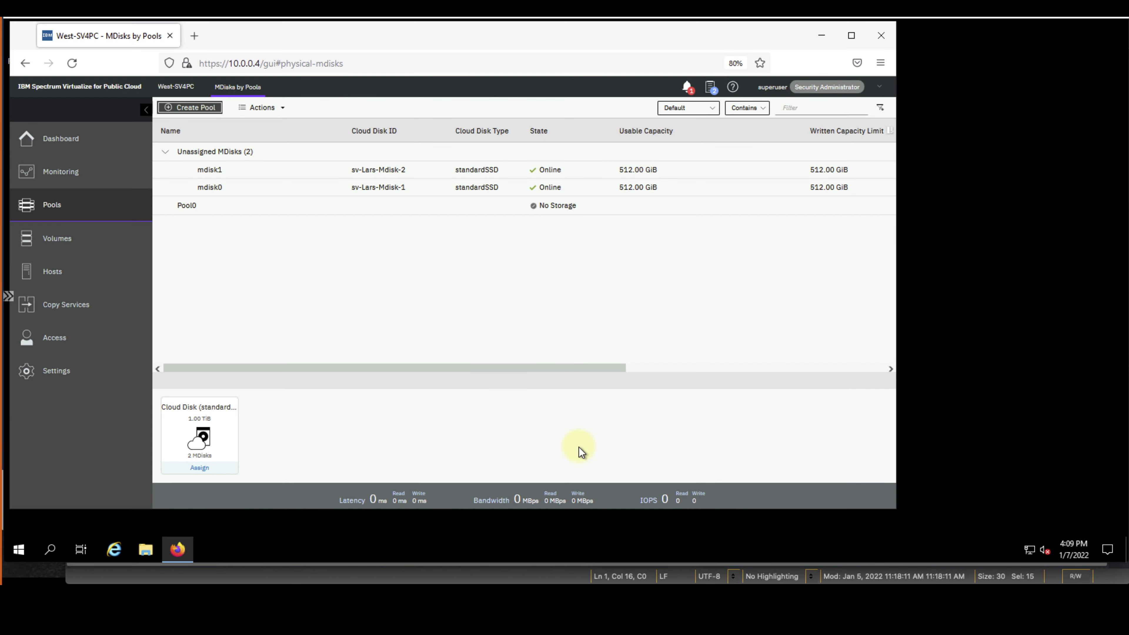
pyautogui.click(282, 172)
# Assign mdisk1 to Pool0 as Enterprise Disk tier, bringing it to 512.00 GiB
pyautogui.rightClick(271, 174)
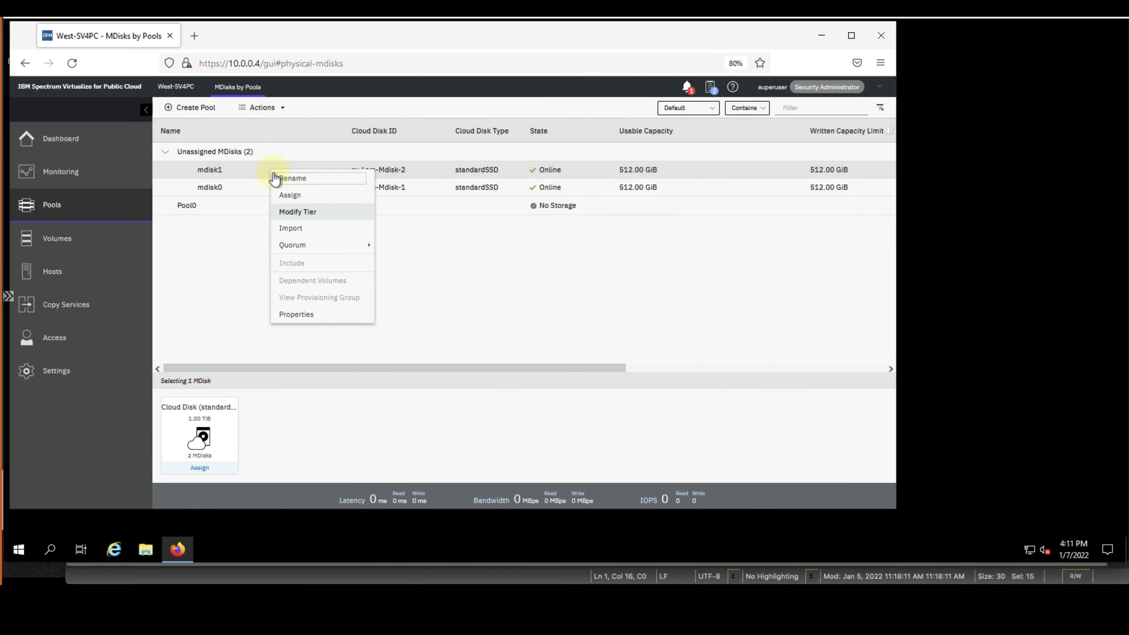
pyautogui.click(314, 198)
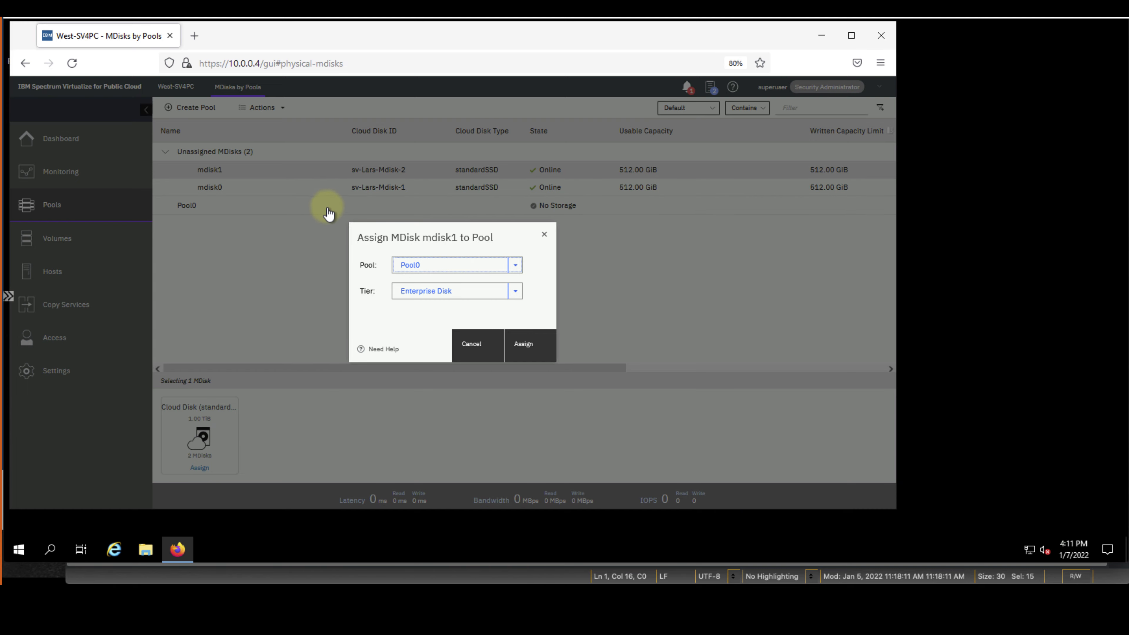
pyautogui.click(538, 350)
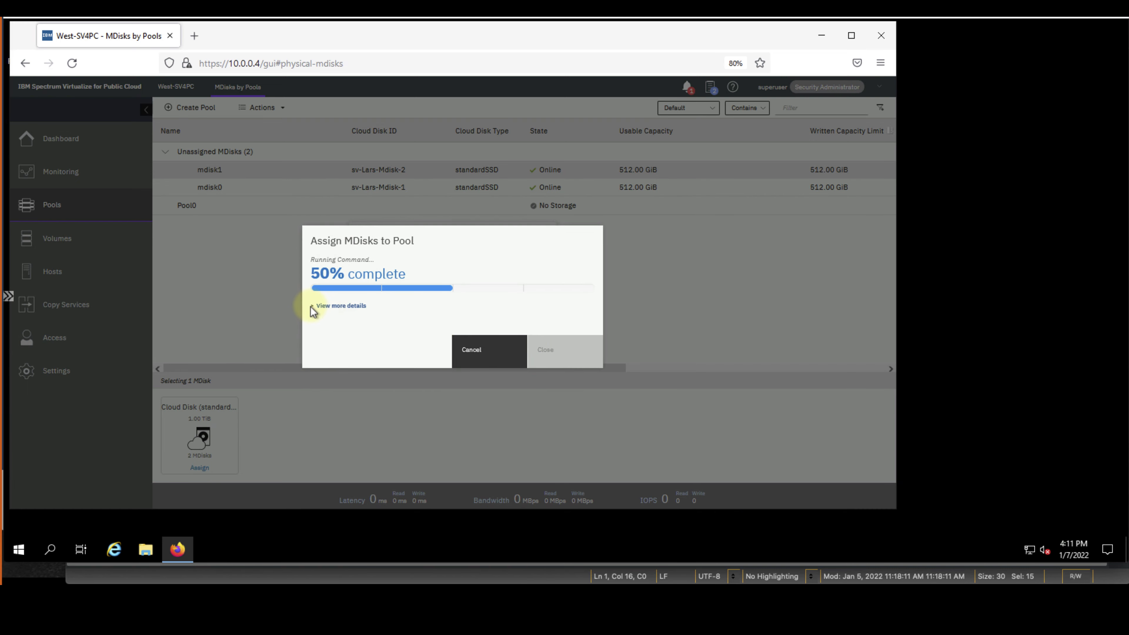
pyautogui.click(311, 307)
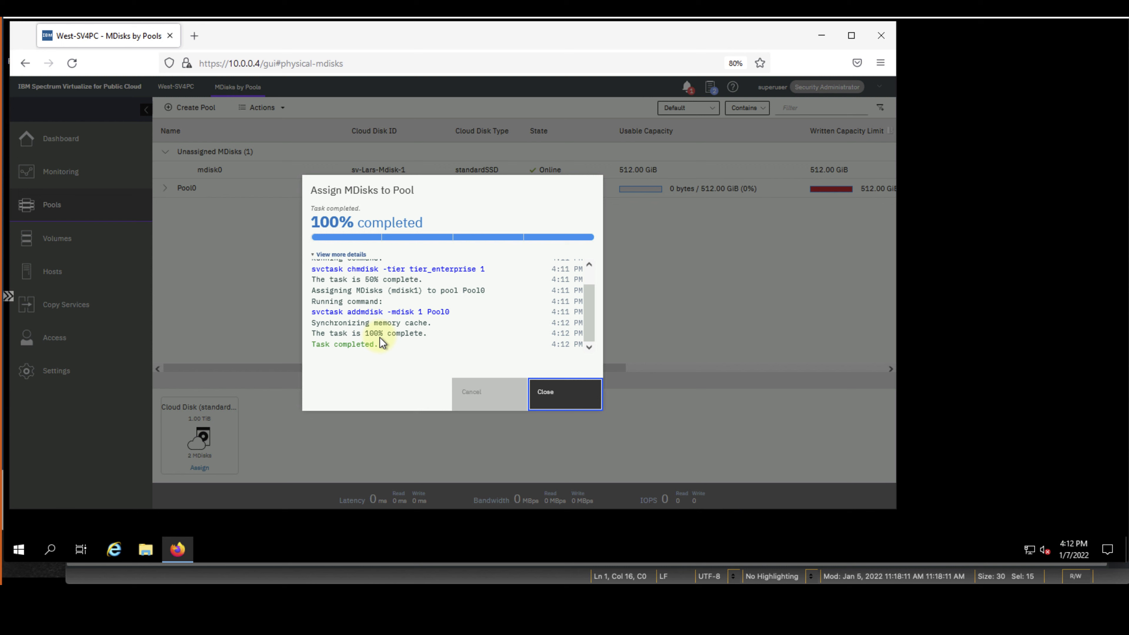
pyautogui.click(545, 394)
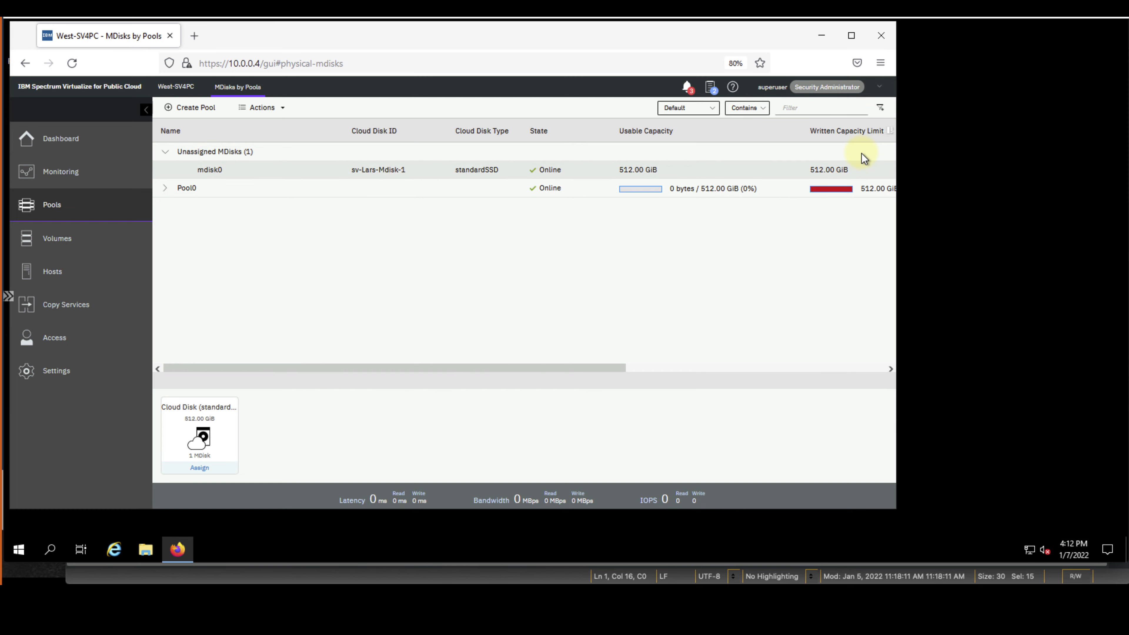
# Assign mdisk0 to Pool0 too, growing the pool to 1.00 TiB
pyautogui.click(307, 173)
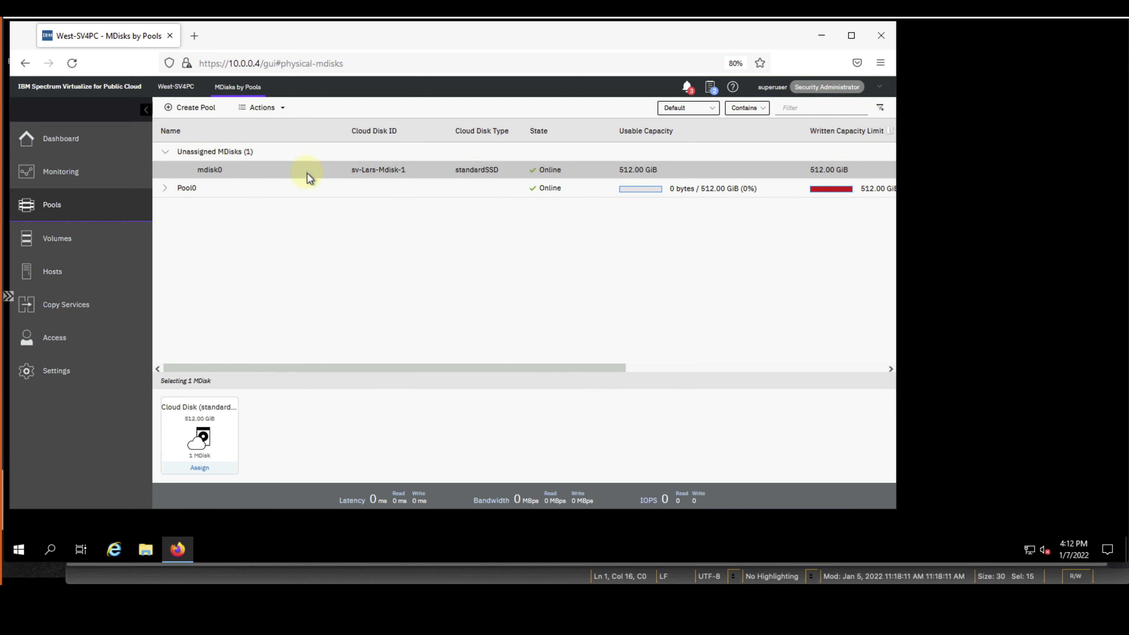
pyautogui.rightClick(324, 169)
pyautogui.click(345, 195)
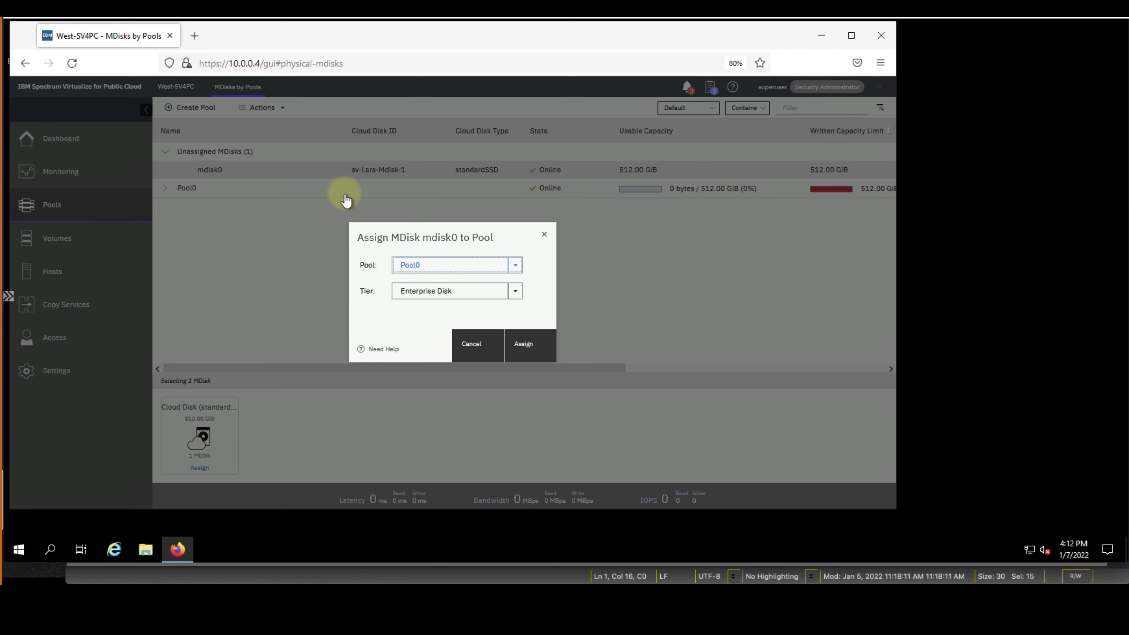
pyautogui.click(525, 347)
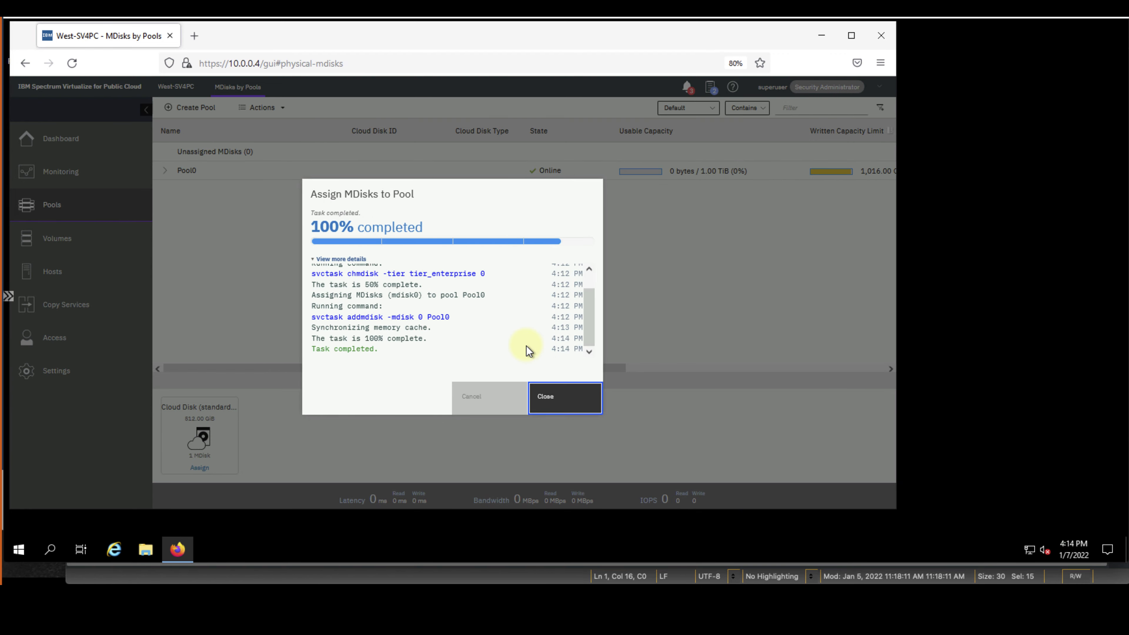
pyautogui.click(559, 400)
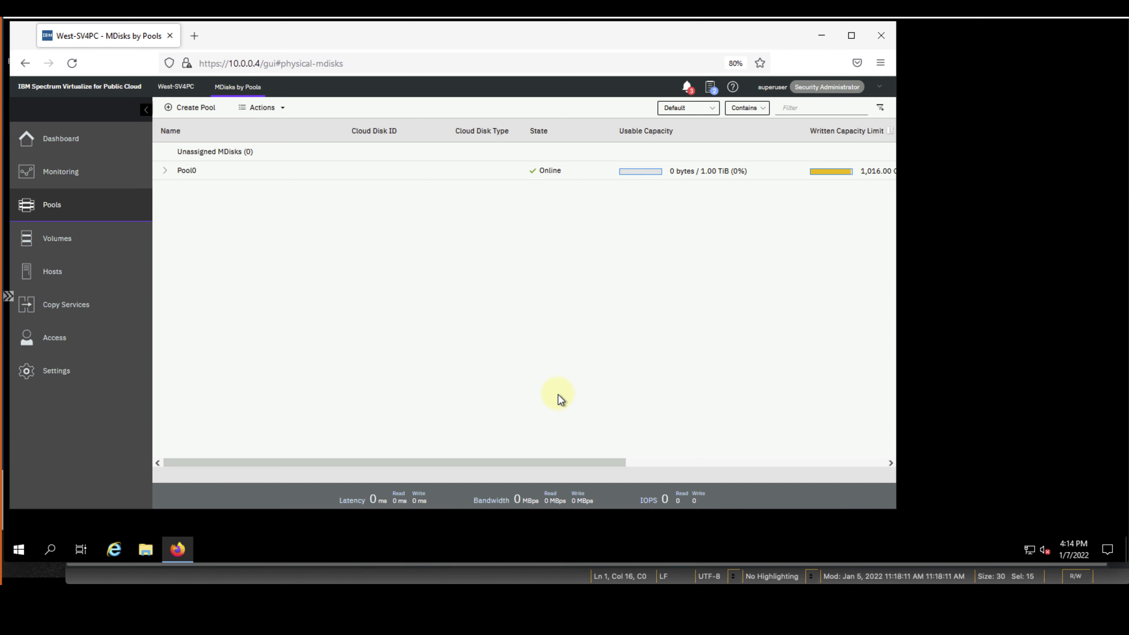
# Expand Pool0 to review its two MDisks, then check the Dashboard's 1 TiB usable capacity
pyautogui.click(165, 171)
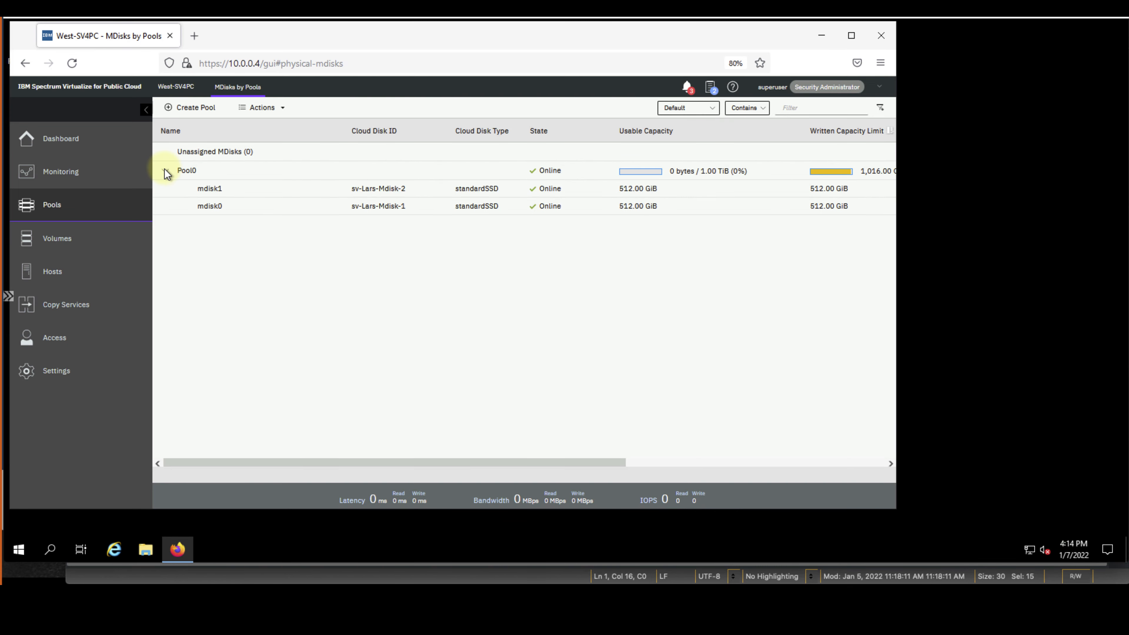
pyautogui.moveTo(310, 189); pyautogui.dragTo(362, 220)
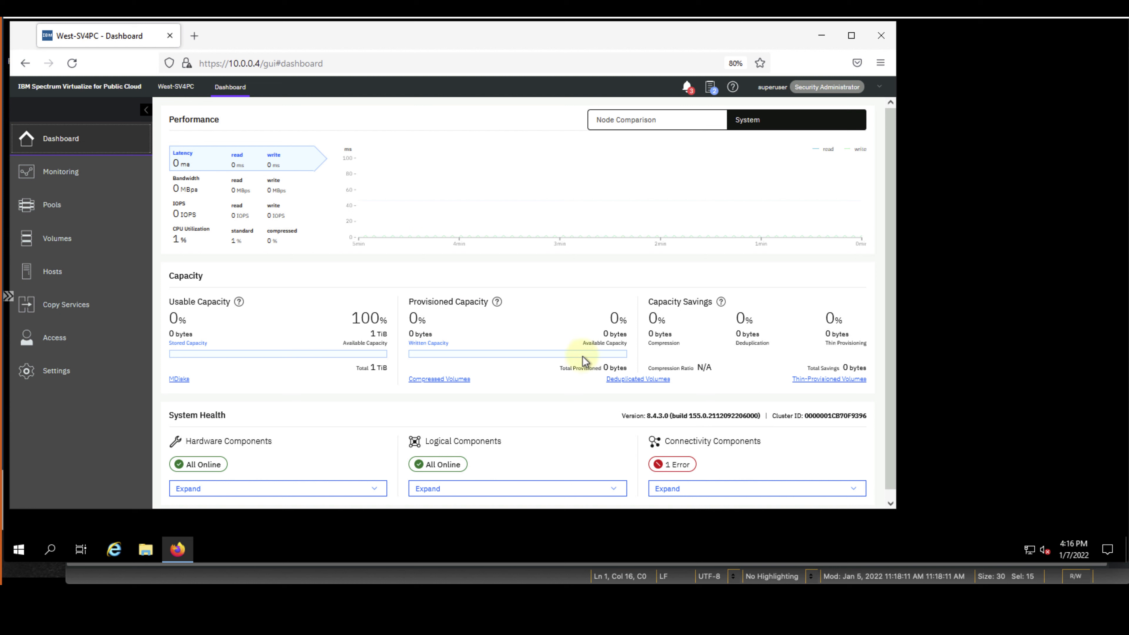
pyautogui.click(656, 419)
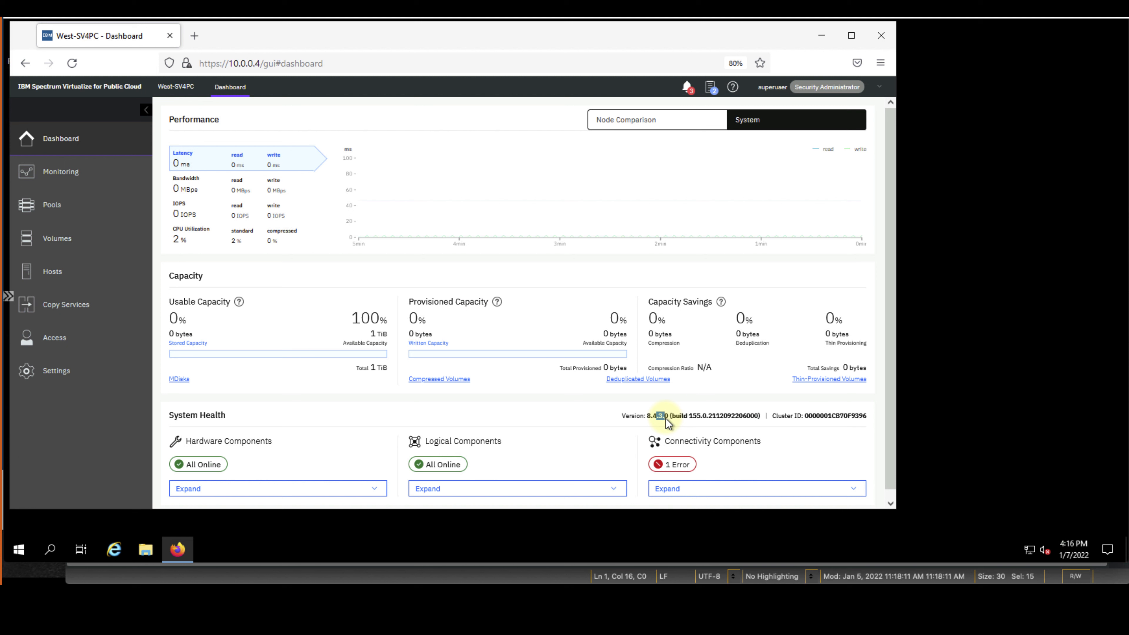
pyautogui.click(582, 420)
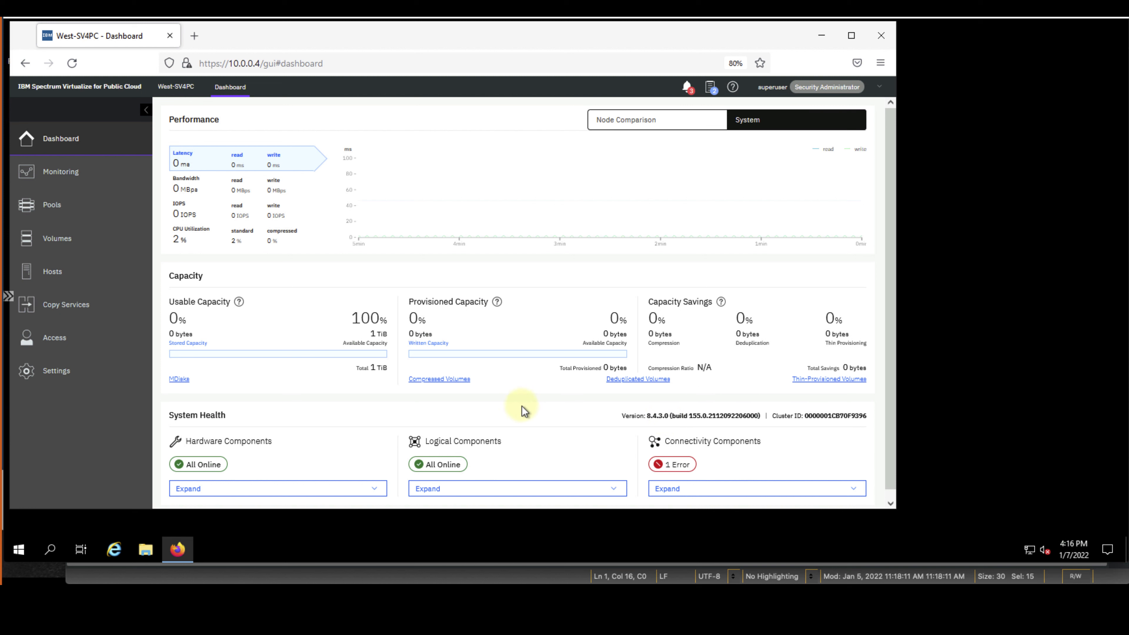
# Go to Copy Services > Remote Copy and start a new partnership with Create Partnership
pyautogui.moveTo(133, 311)
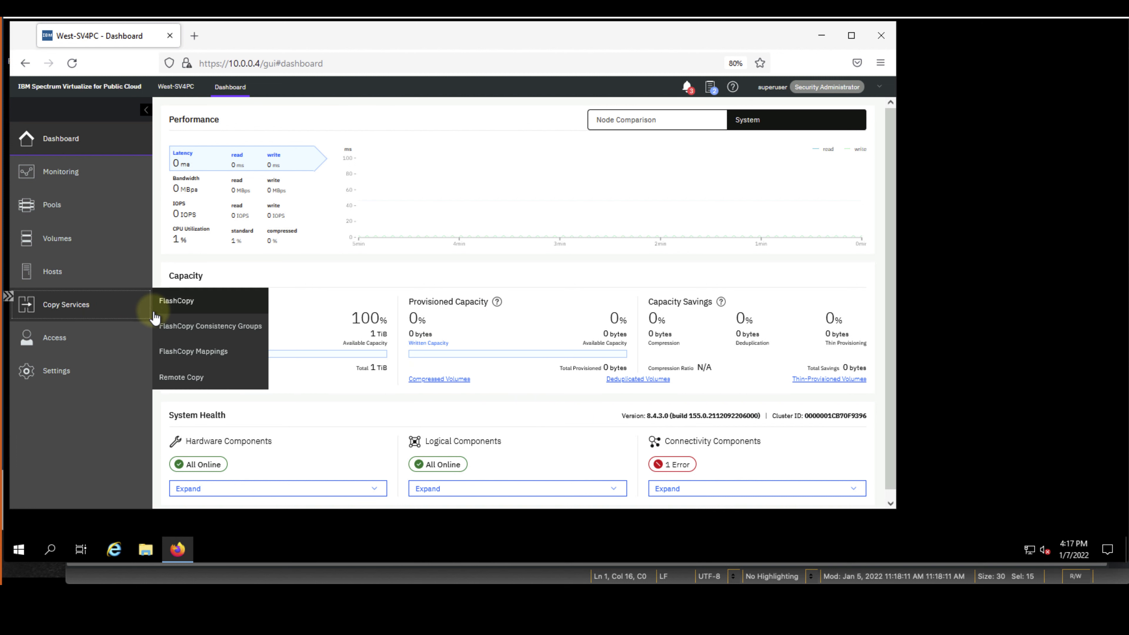
pyautogui.click(190, 379)
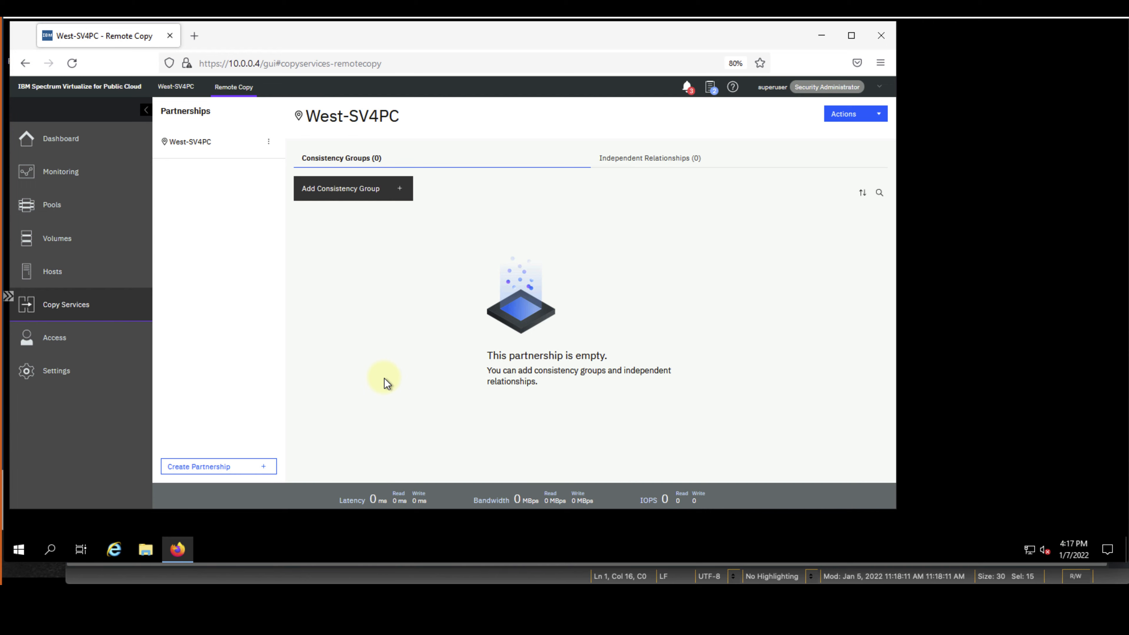
pyautogui.click(252, 470)
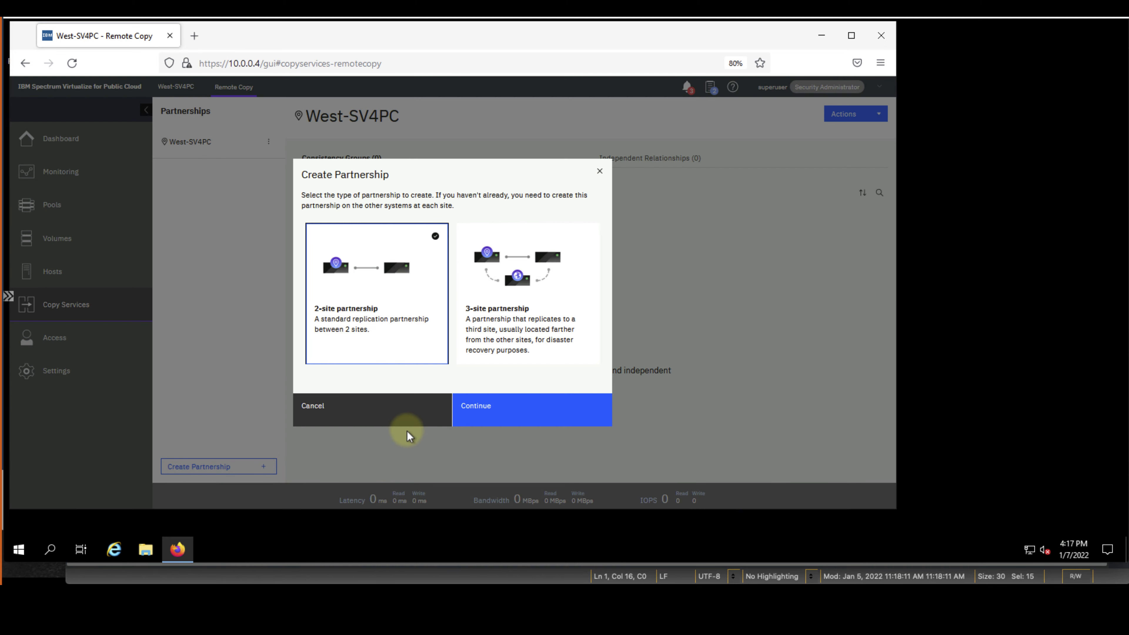